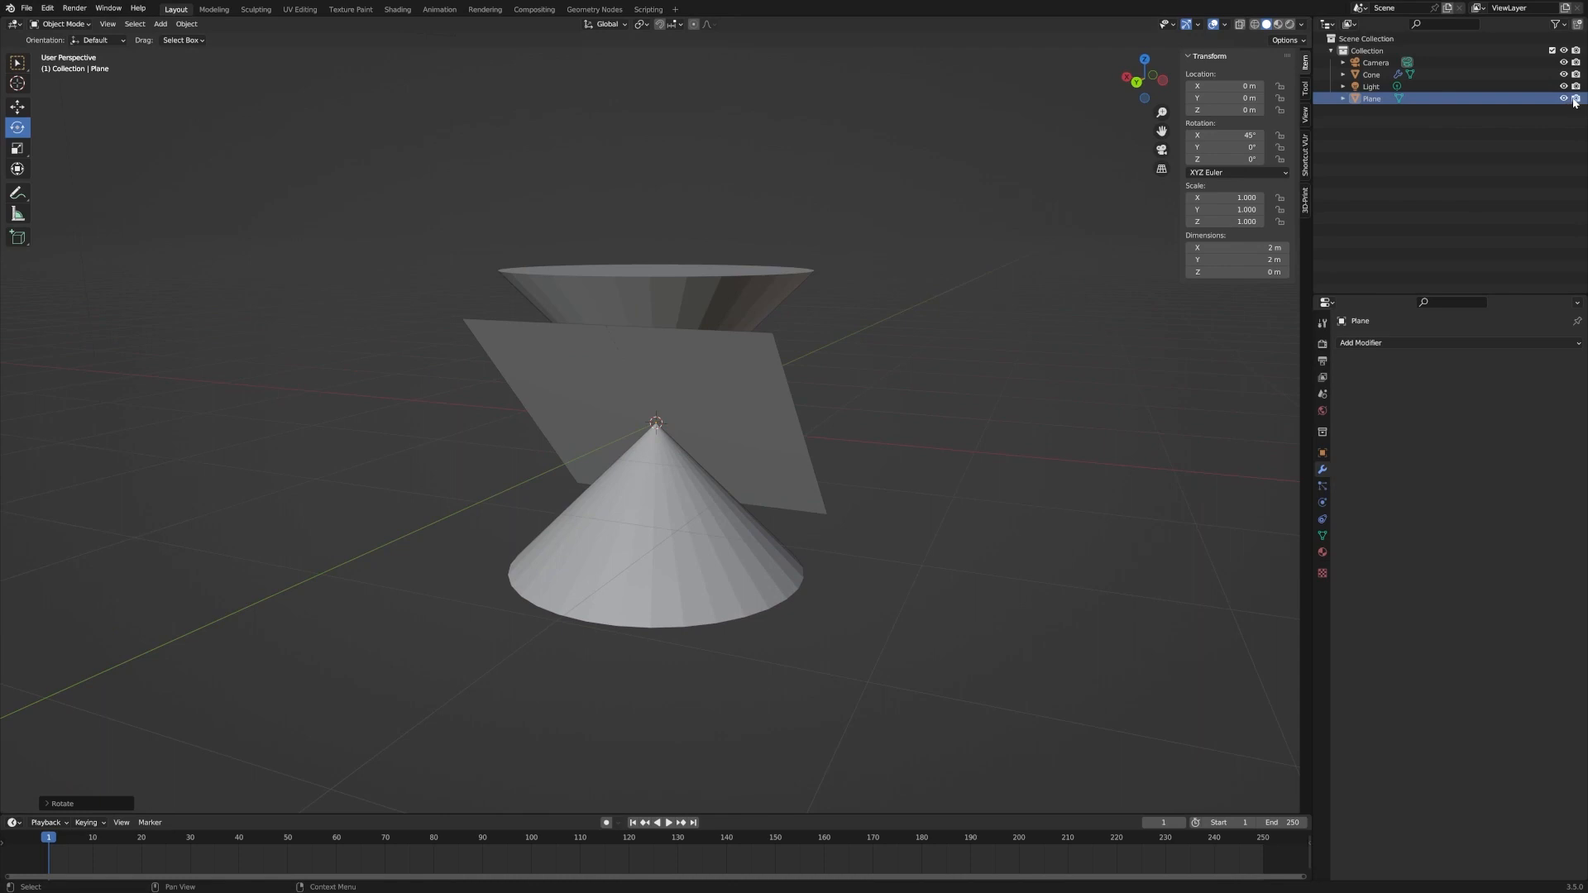
- Raise the tilted plane along Z to about 0.14 m so that it cuts through the upper cone
middle_click_drag(1003, 408, 950, 419)
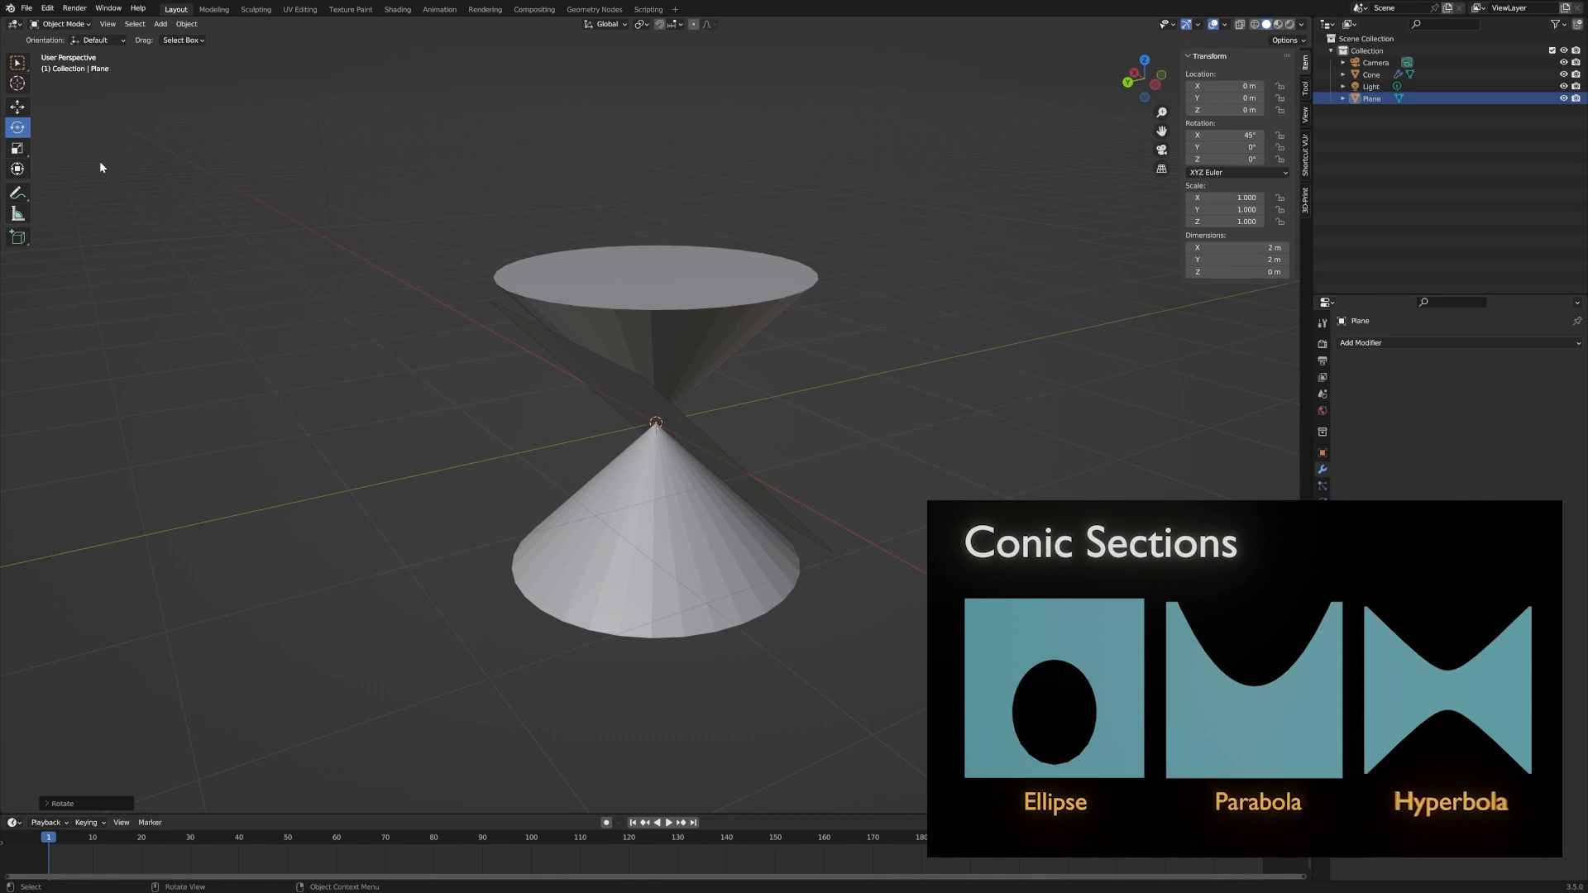
middle_click_drag(799, 481, 831, 474)
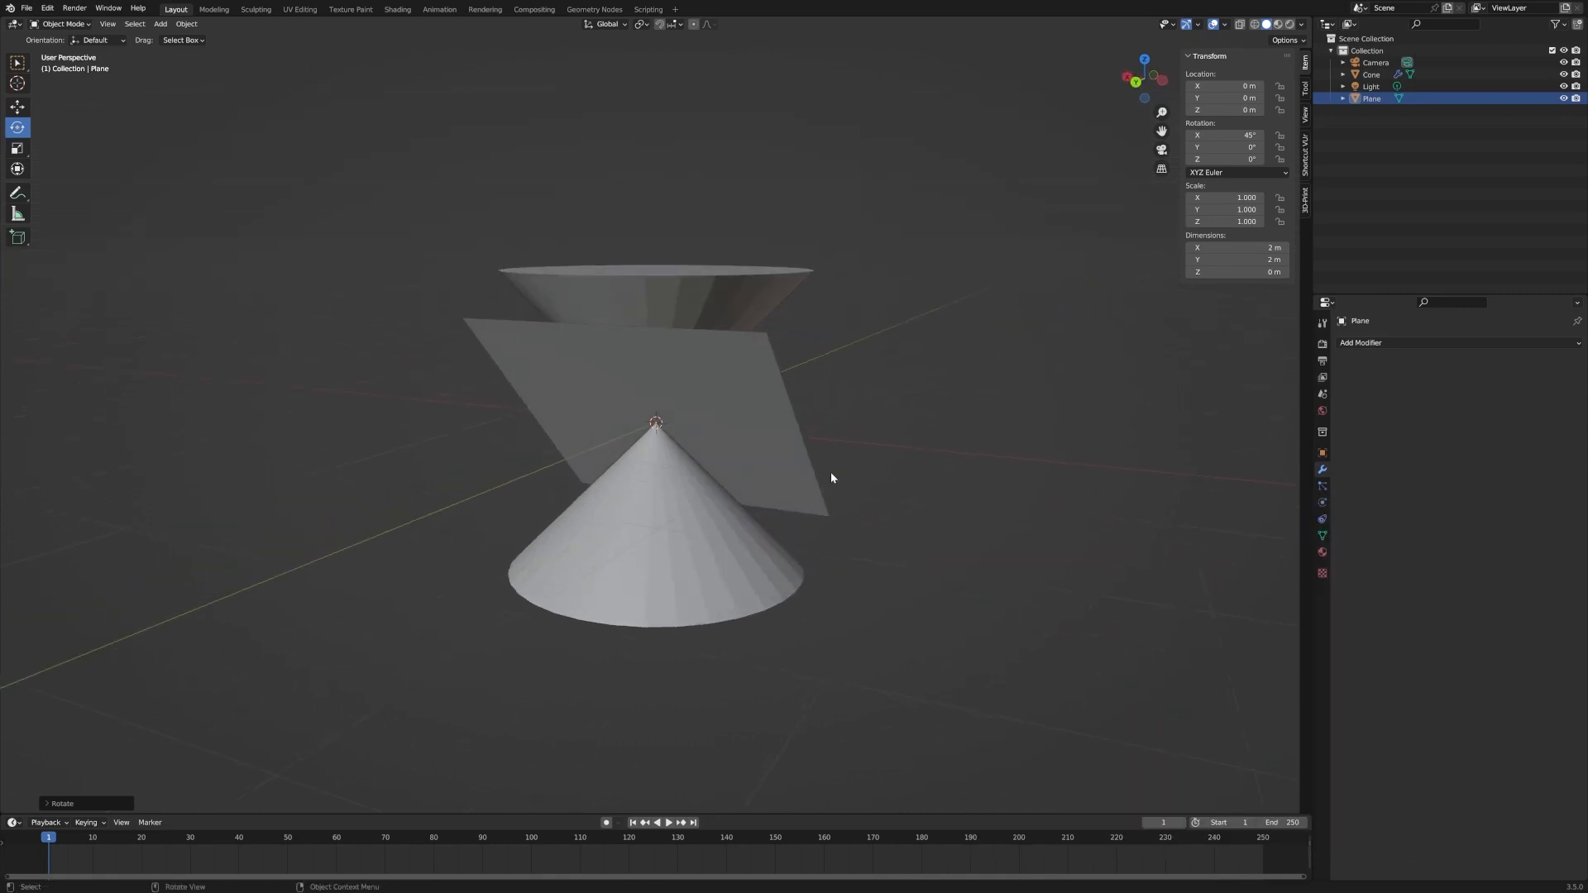
left_click(758, 431)
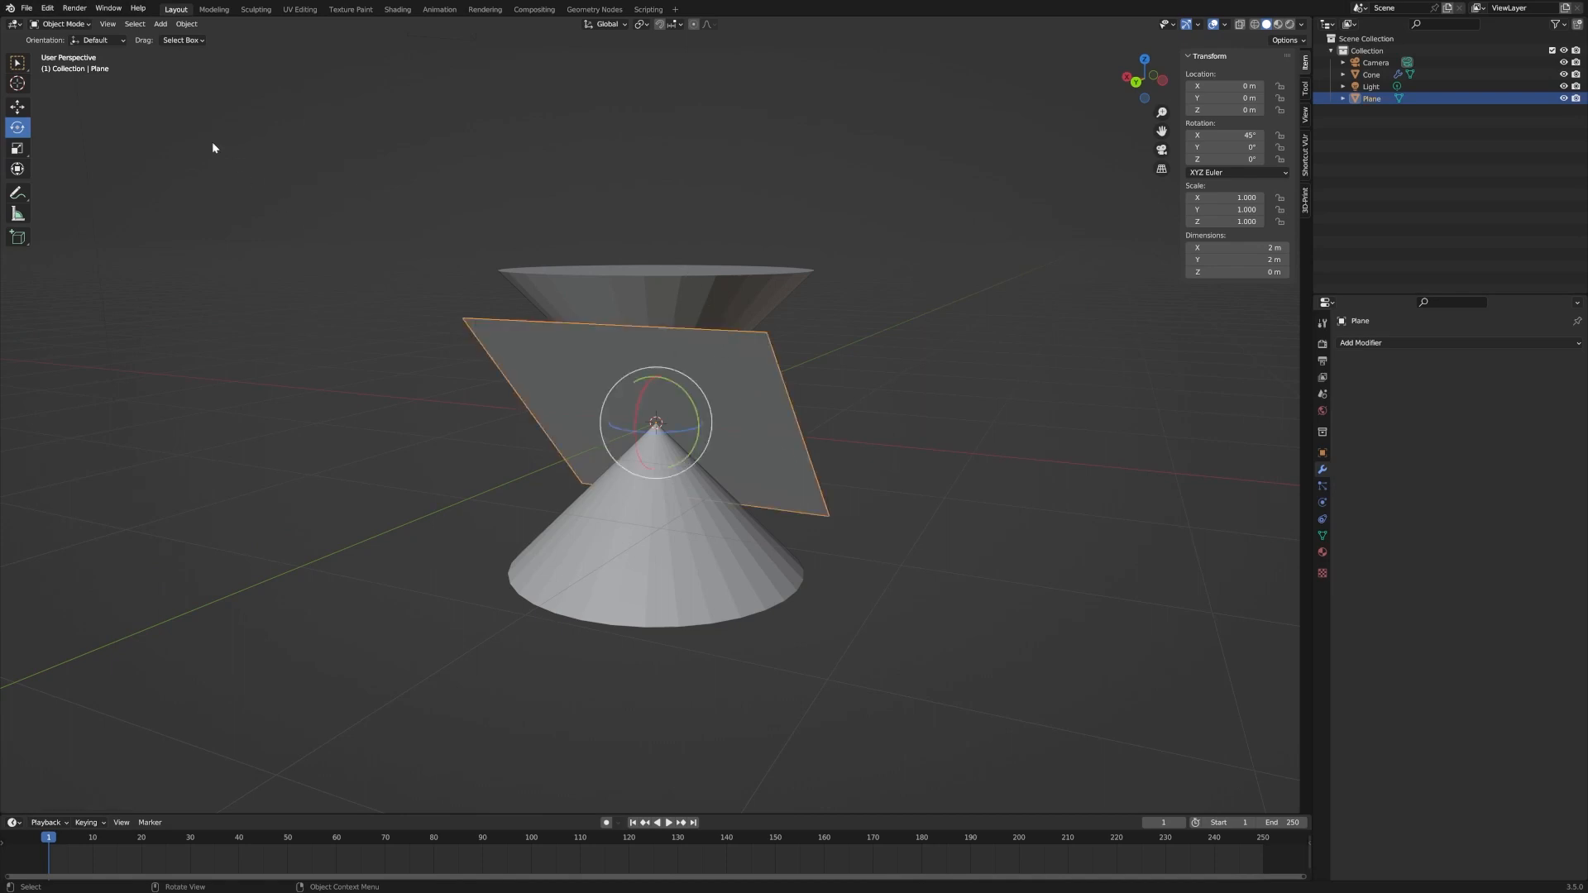
left_click(17, 107)
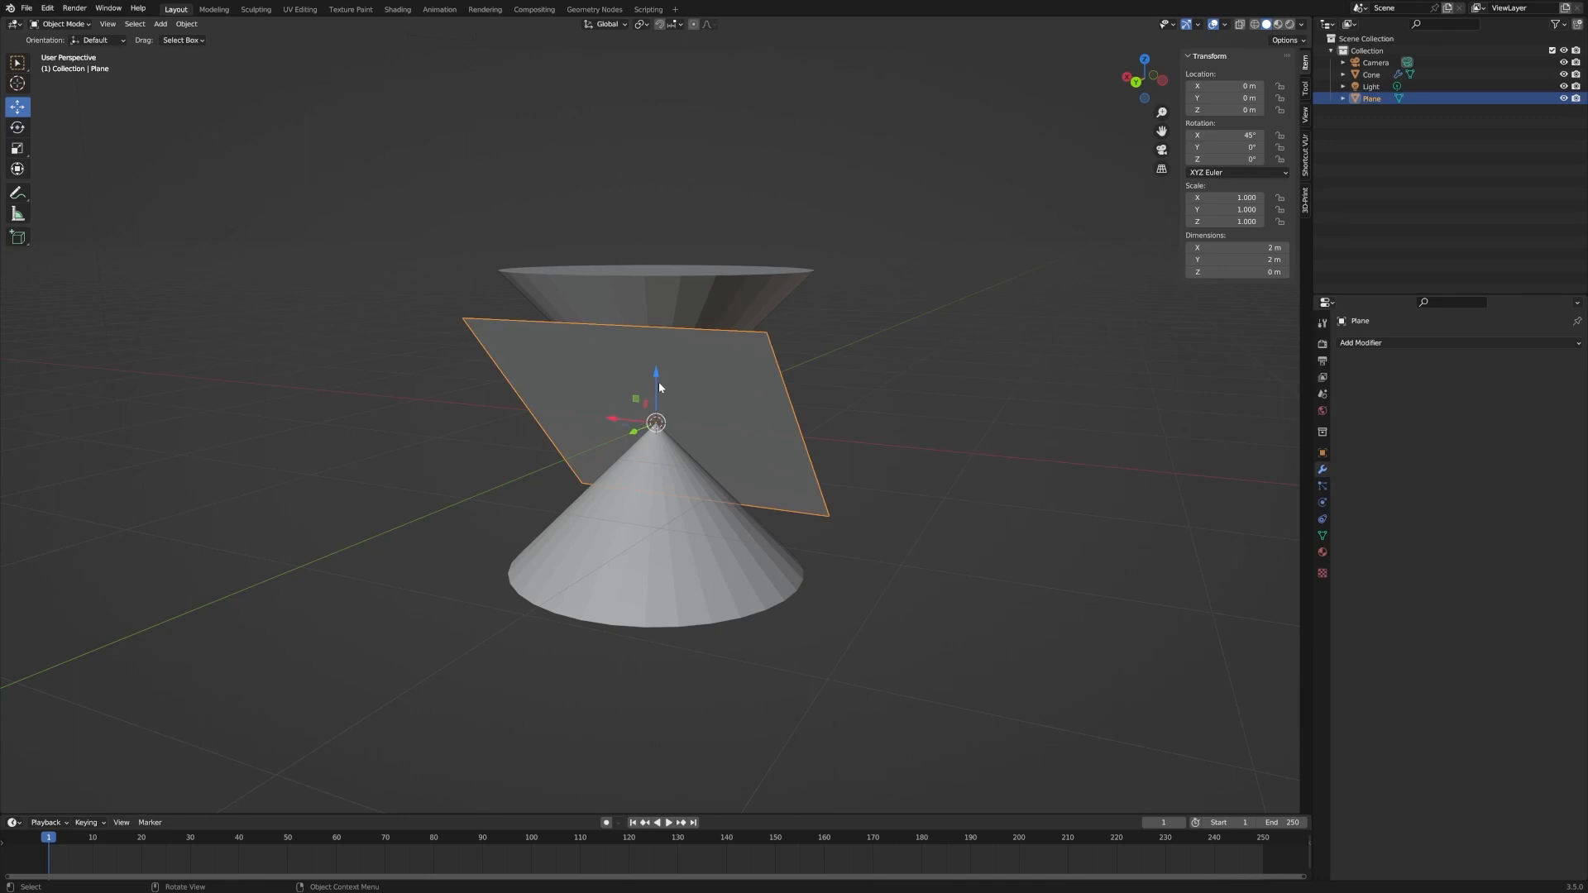
mouse_move(657, 374)
left_mouse_down()
mouse_move(658, 351)
mouse_move(641, 364)
left_mouse_up()
middle_click_drag(641, 364, 659, 333)
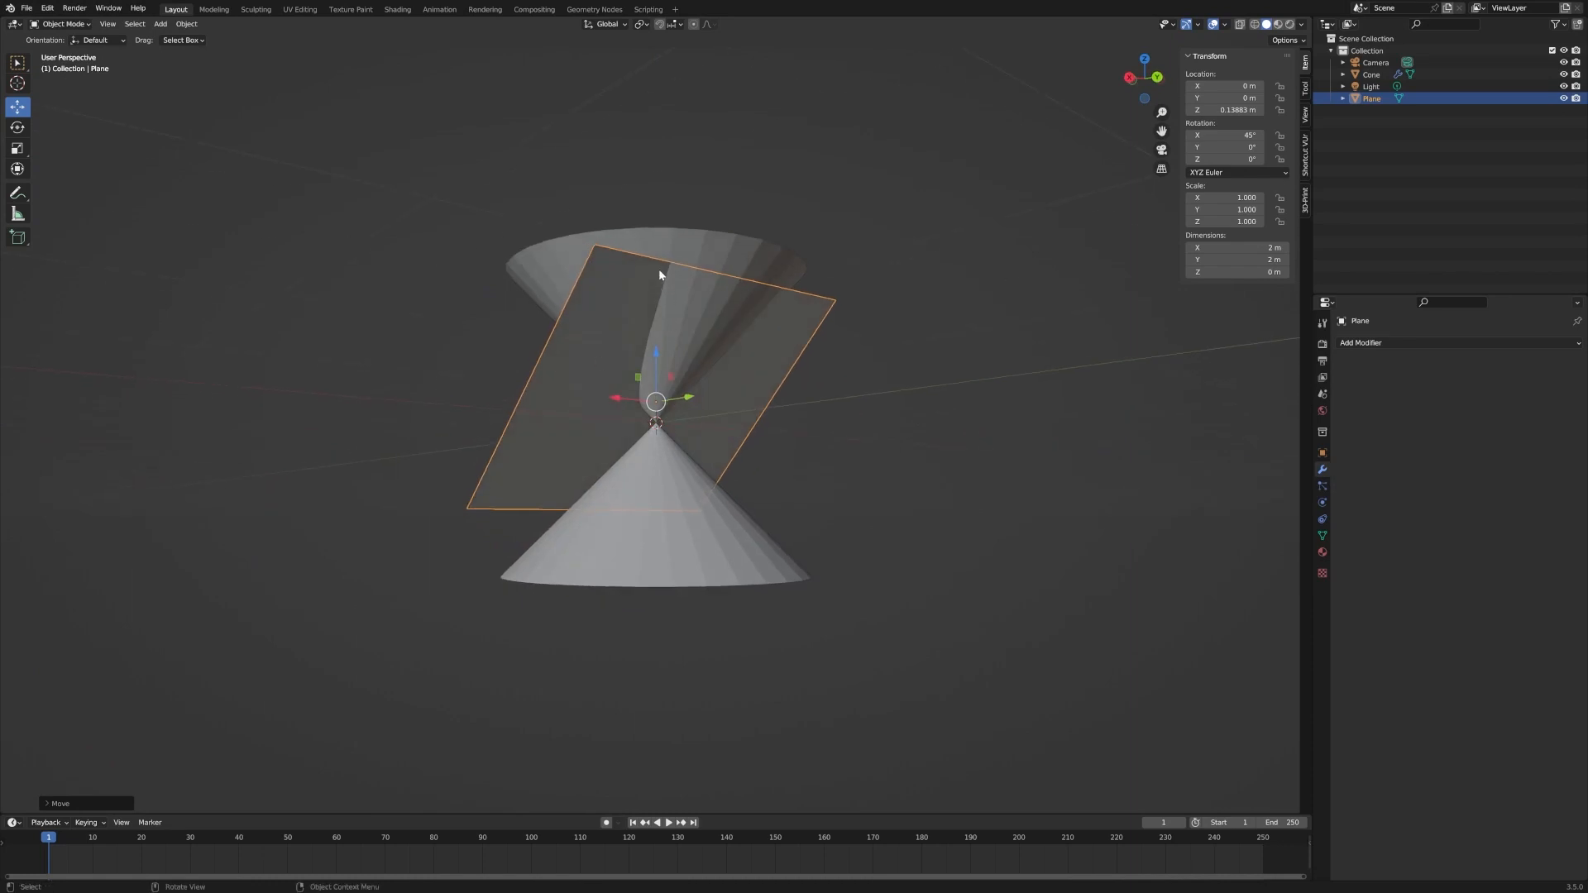
middle_click_drag(770, 309, 736, 369)
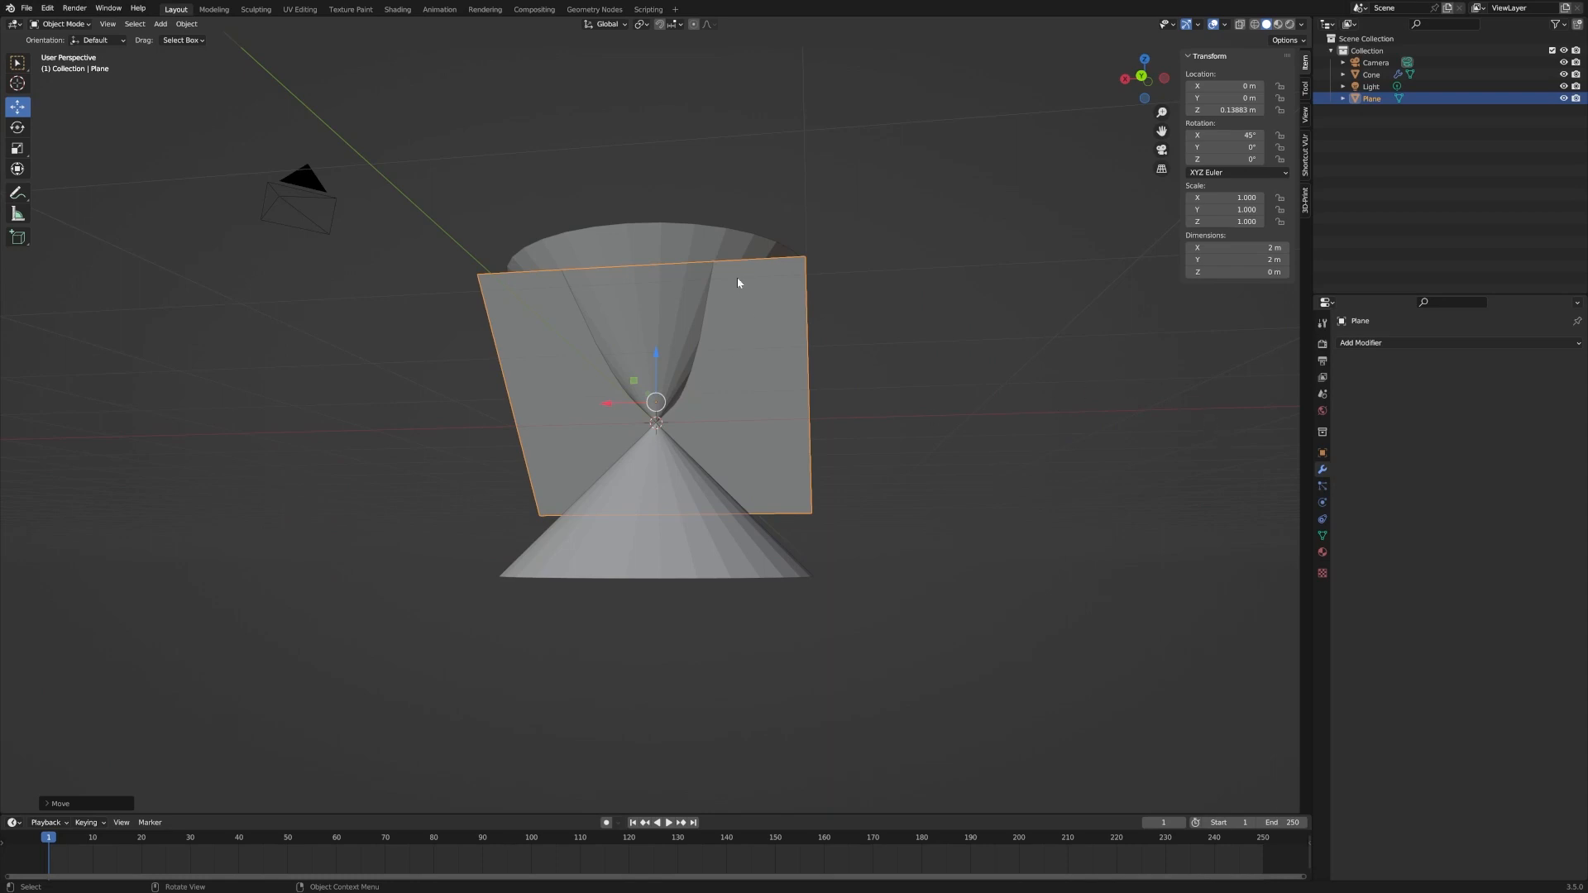
- Add a Boolean modifier to the plane in Difference mode, with the Cone as the cutting object
left_click(1388, 345)
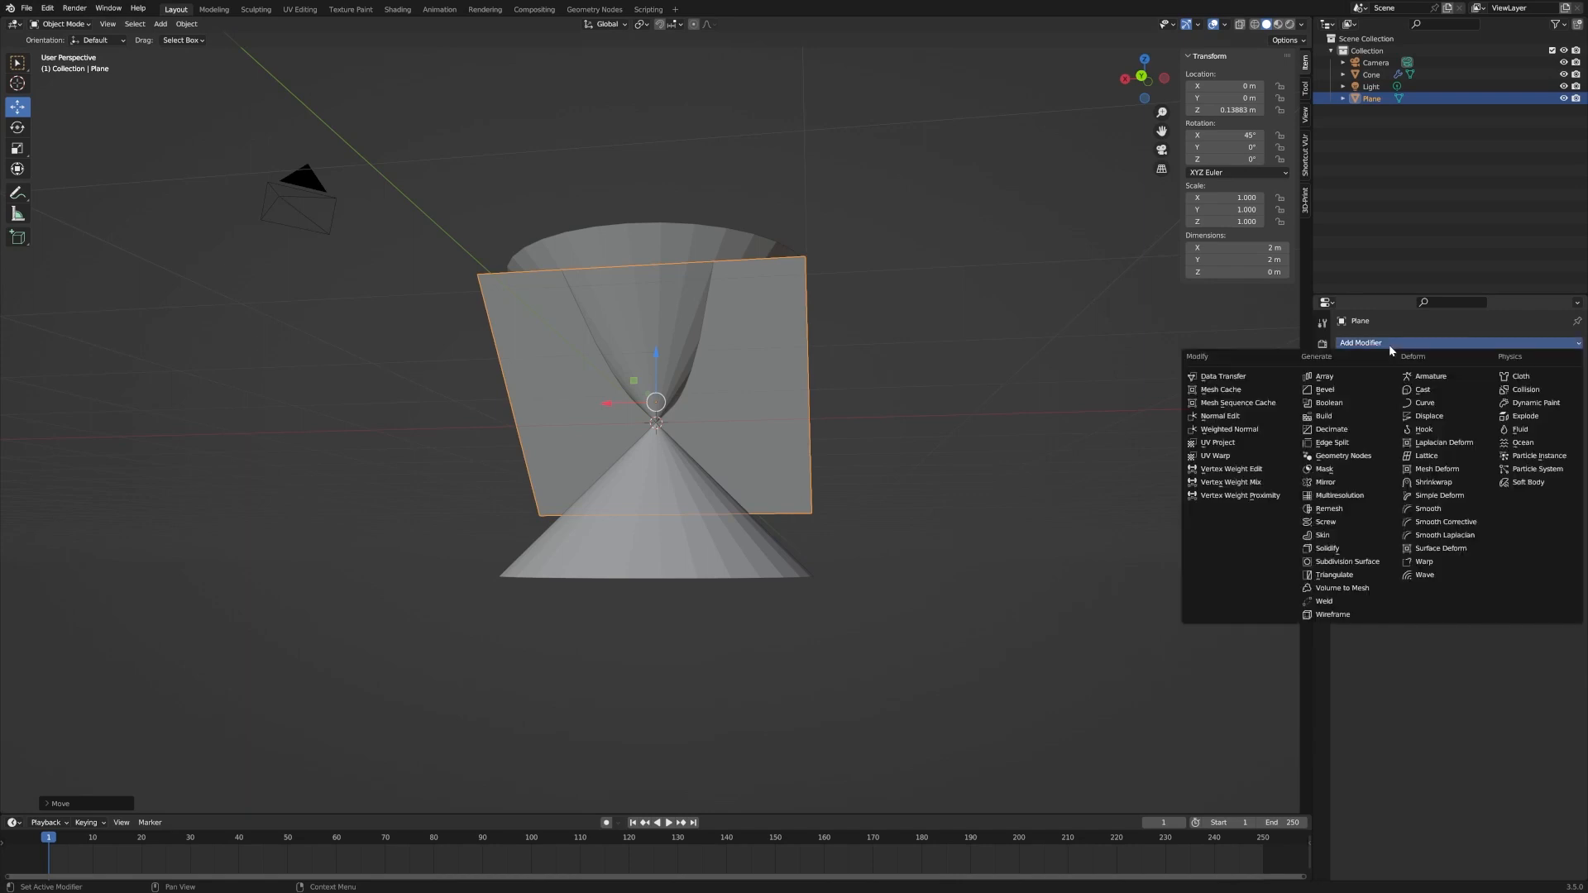
left_click(1359, 406)
left_click(1559, 411)
left_click(628, 251)
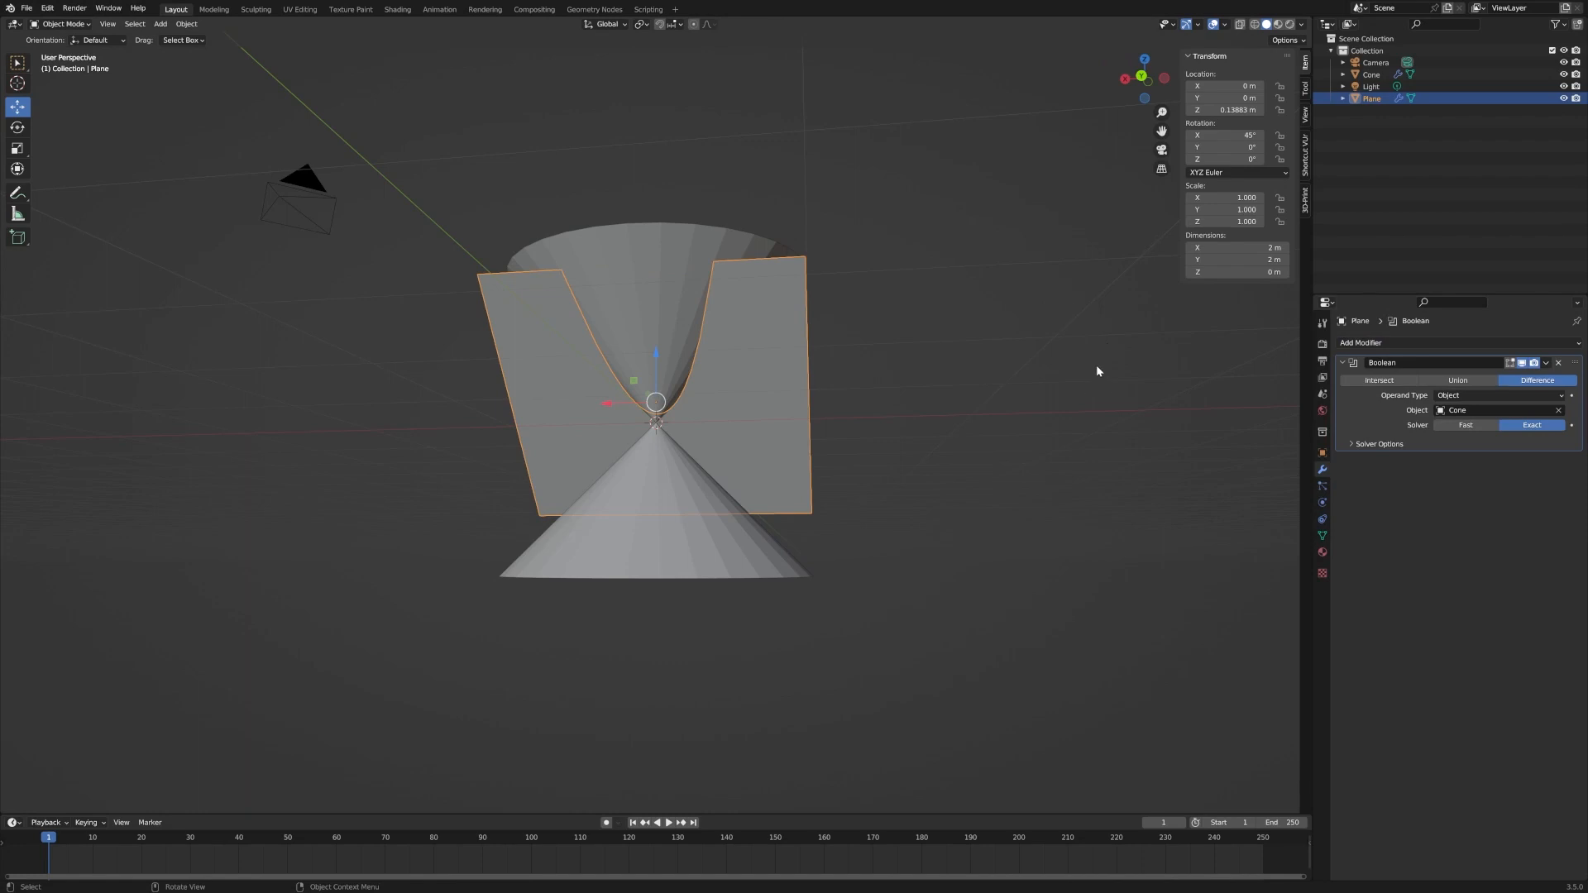
- Shift the tilted plane to about -0.31 m on Y and about 0.07 m on Z
middle_click_drag(1084, 384, 732, 373)
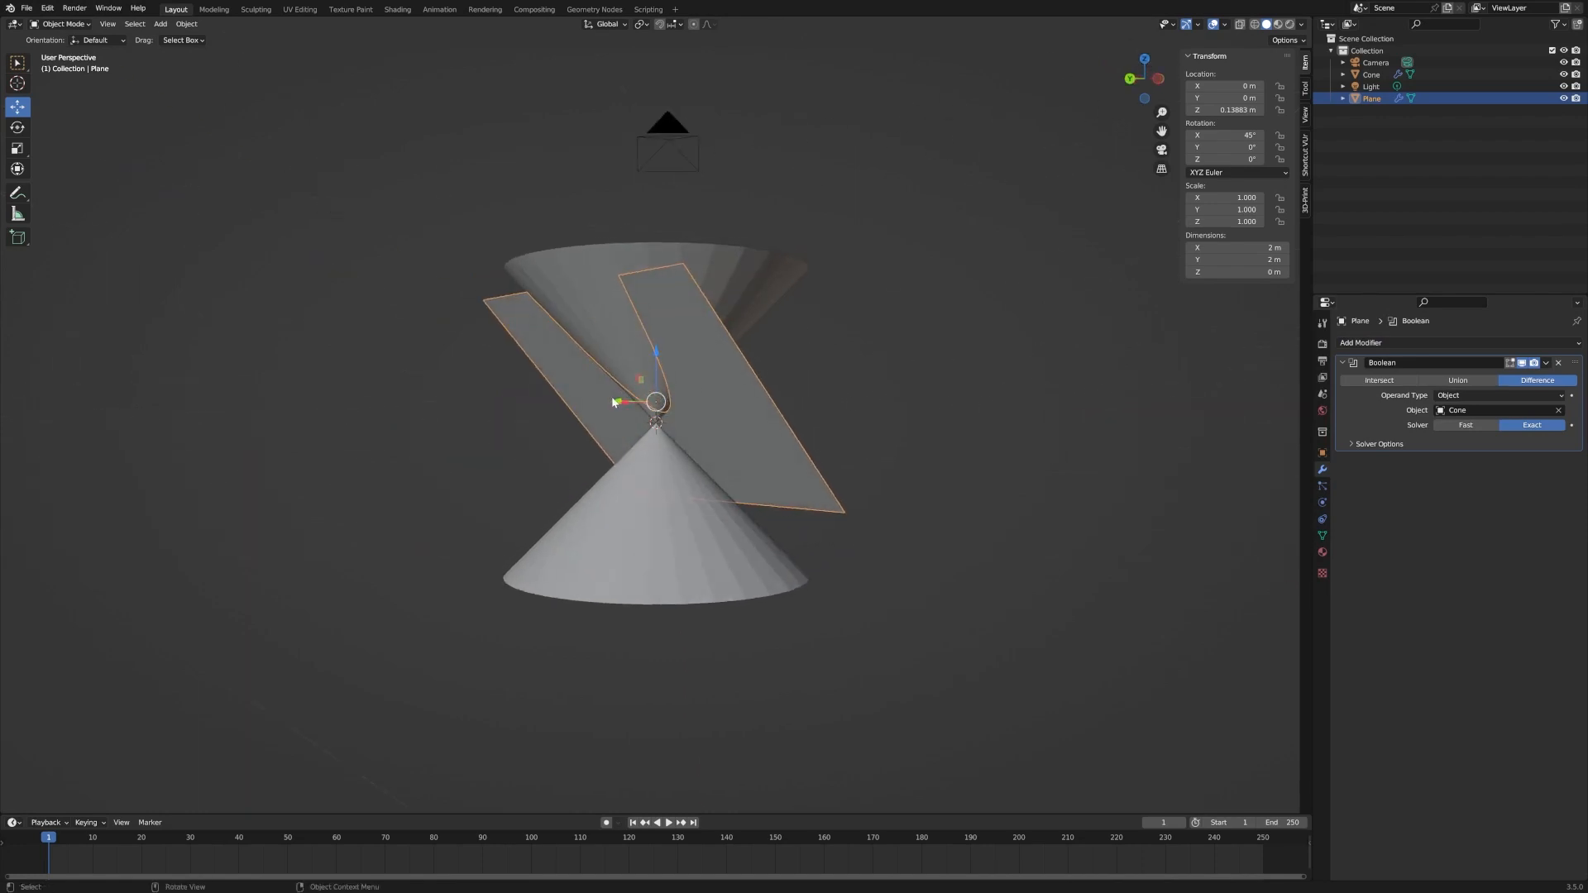
left_click_drag(616, 402, 677, 404)
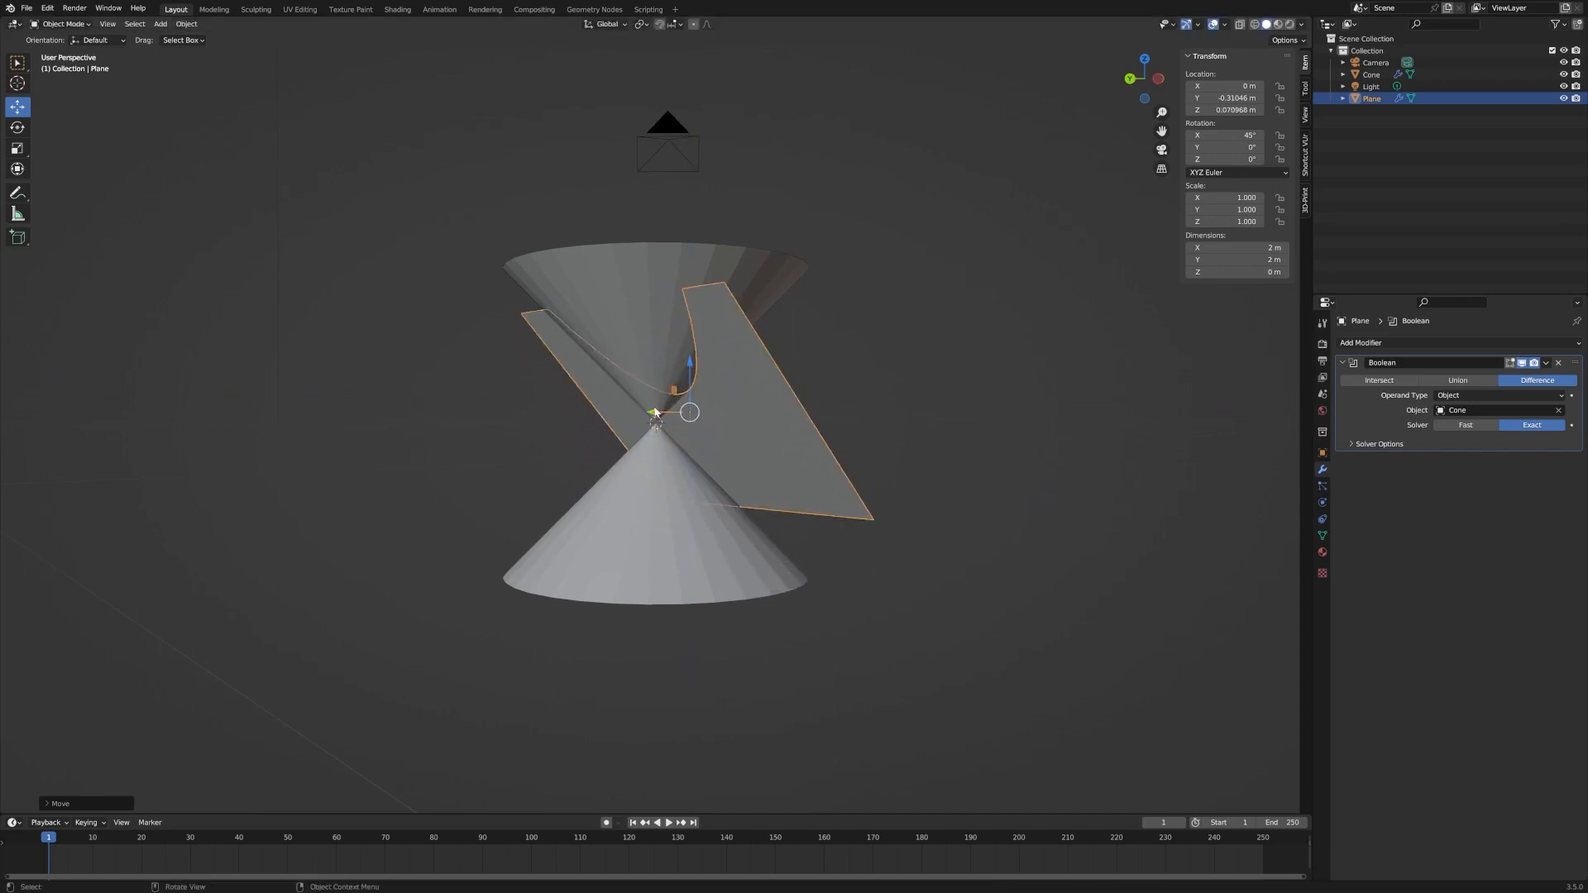
middle_click_drag(720, 426, 778, 468)
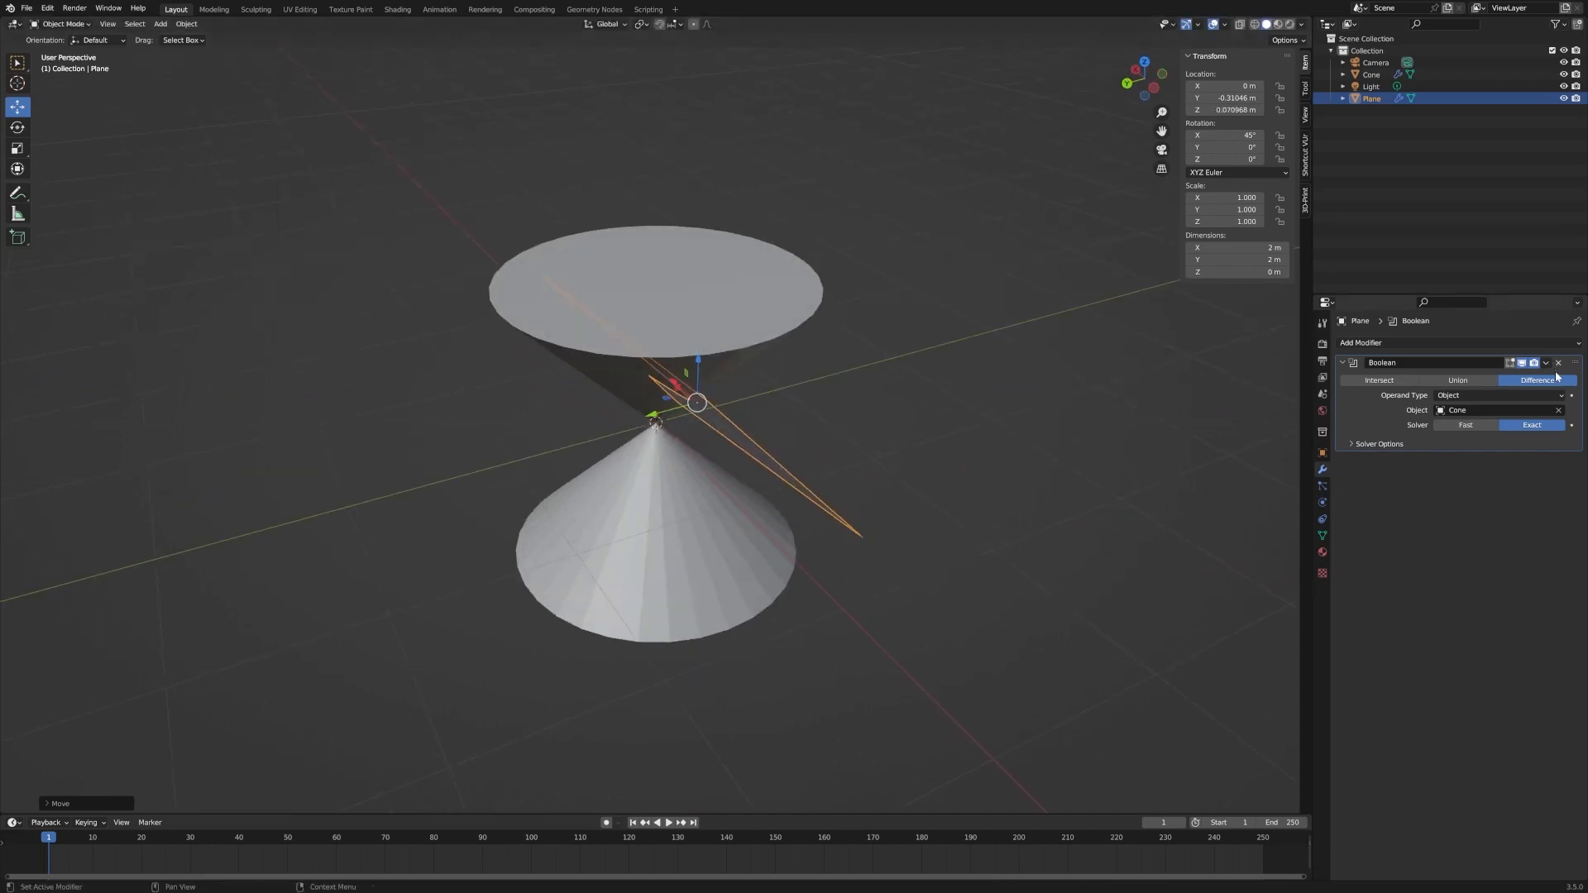
middle_click_drag(845, 419, 747, 400)
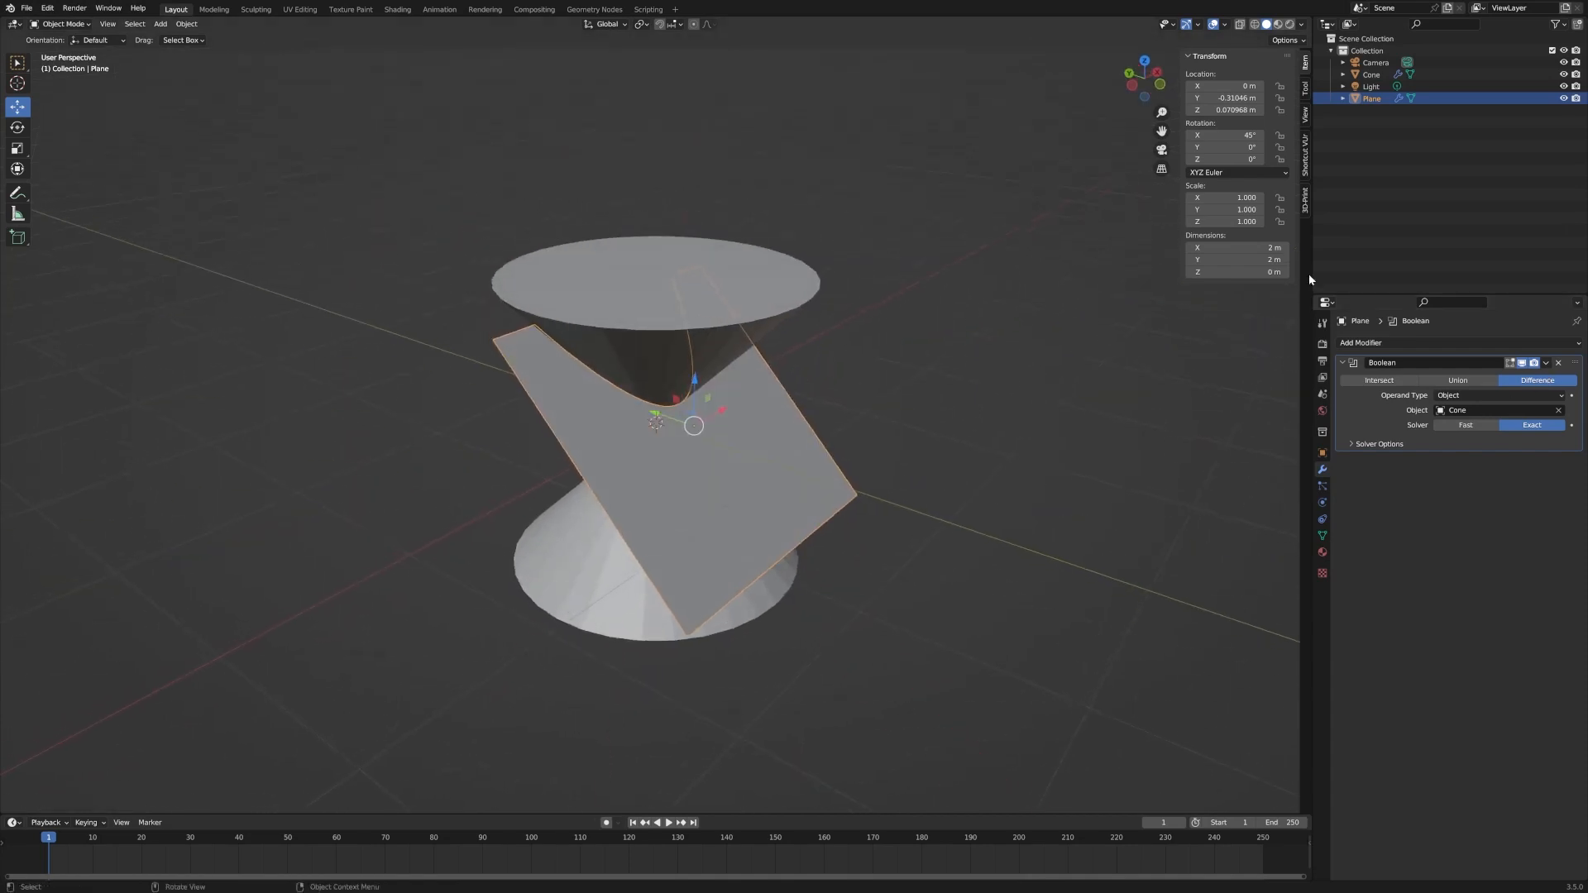
- Duplicate the tilted plane in place and hide the copy
key("shift+d")
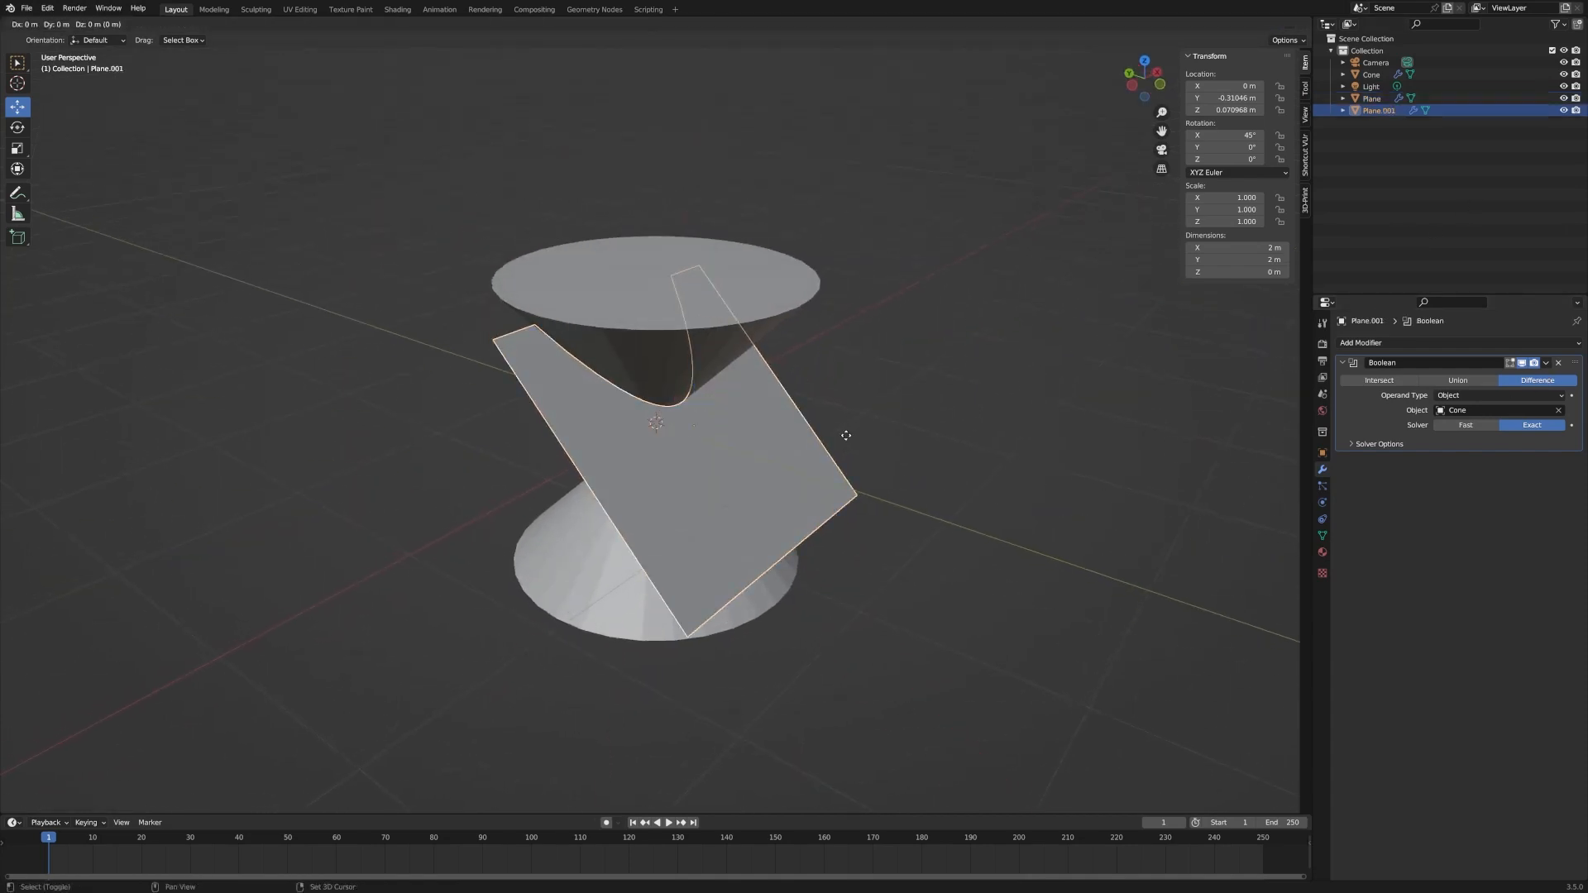
key("Escape")
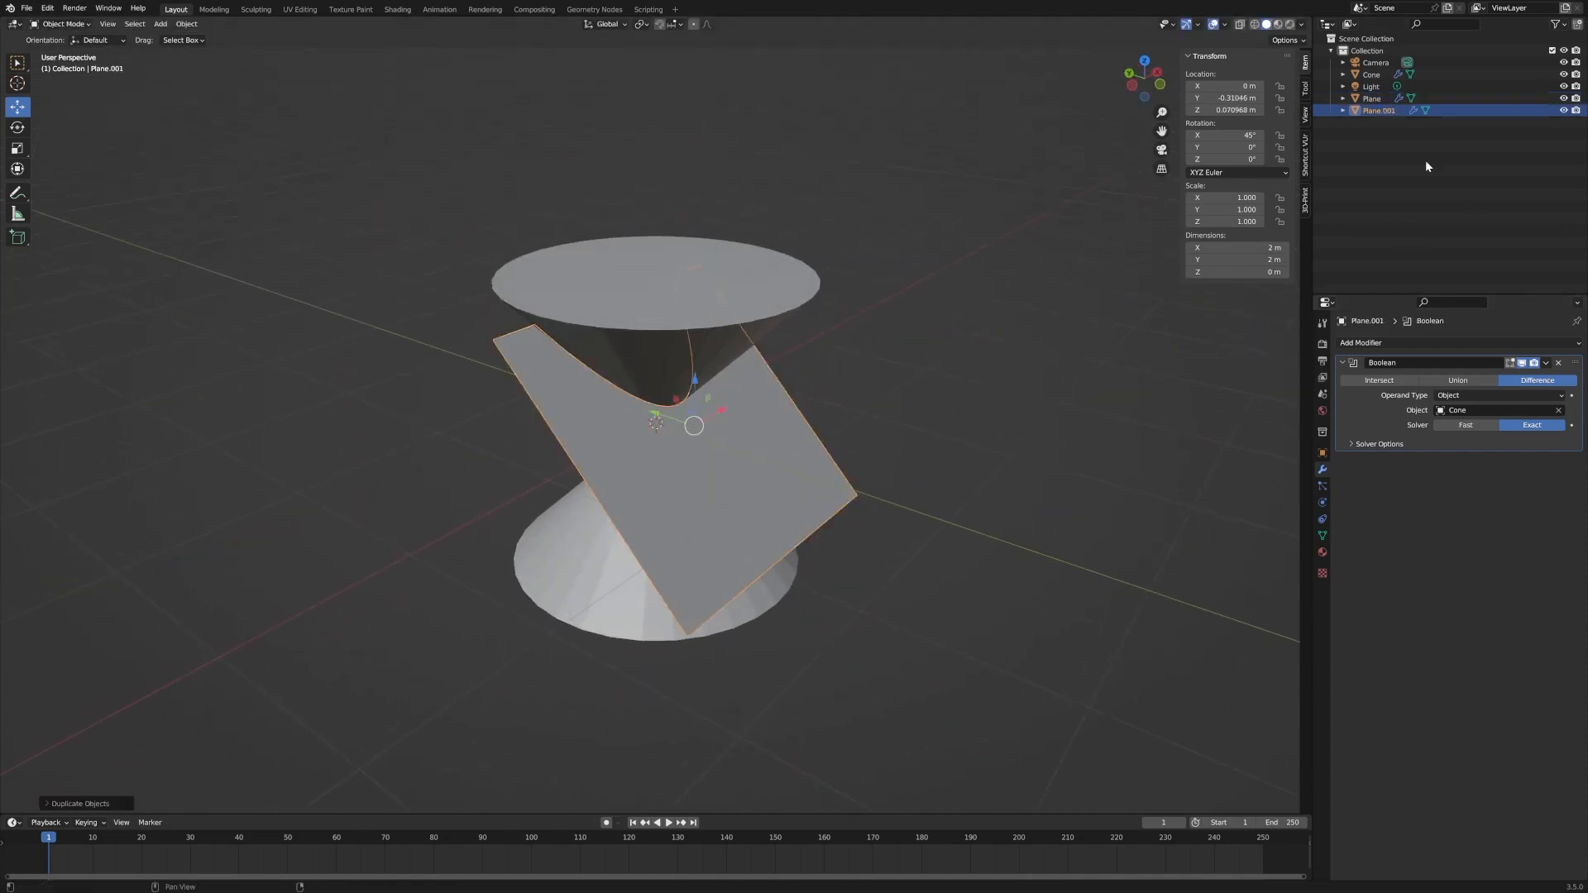
left_click(1564, 110)
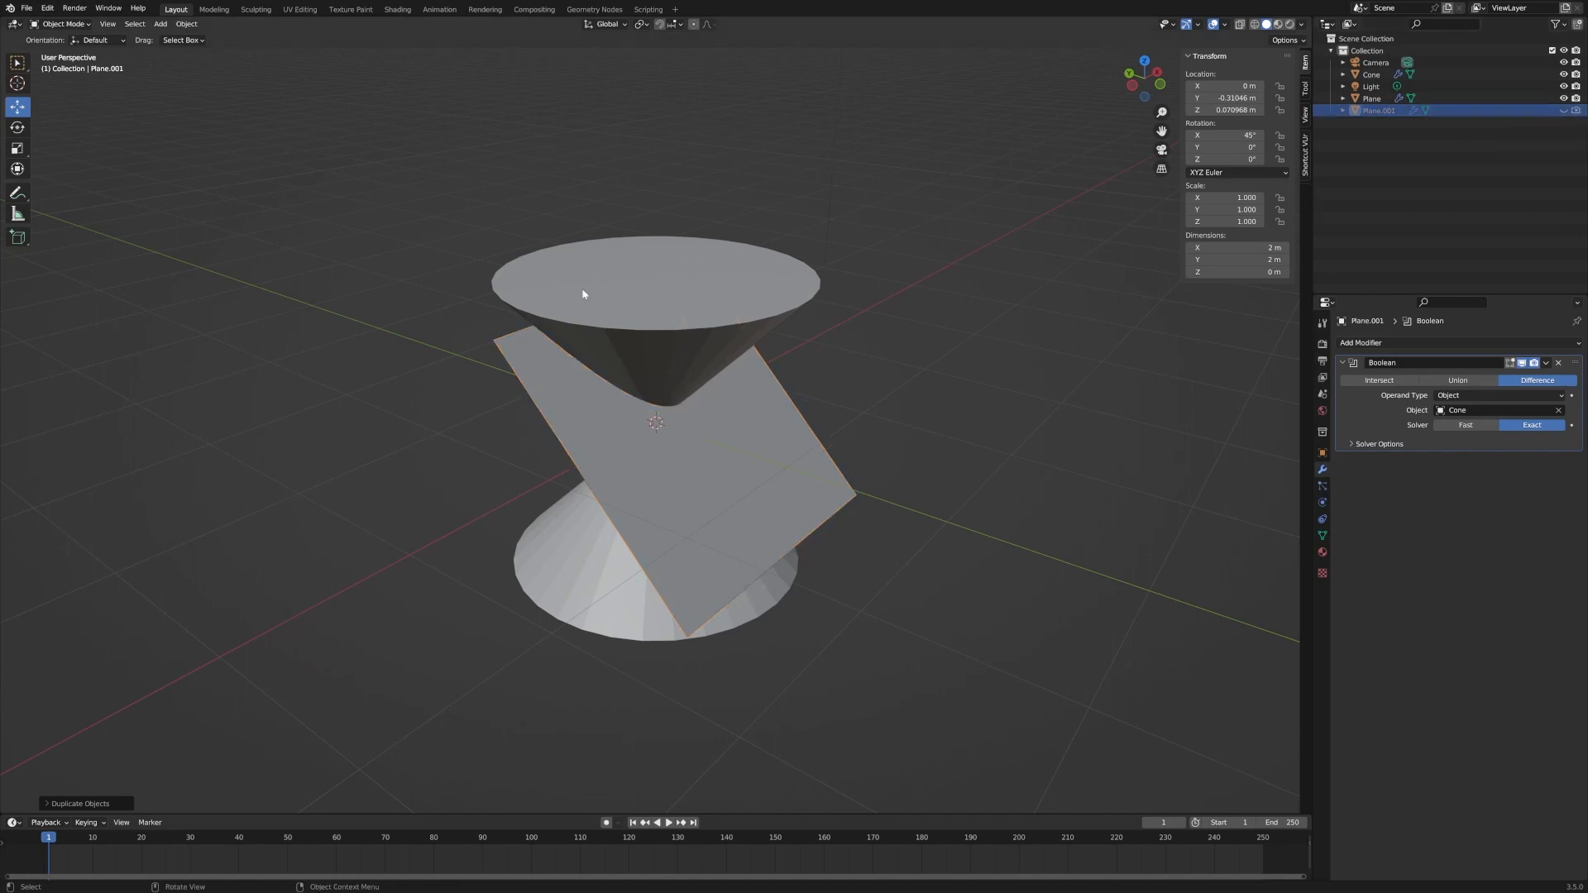
- Set the original plane's X rotation to 0° and reposition it to about -0.008 m on Y and 0.23 m on Z
left_click(708, 485)
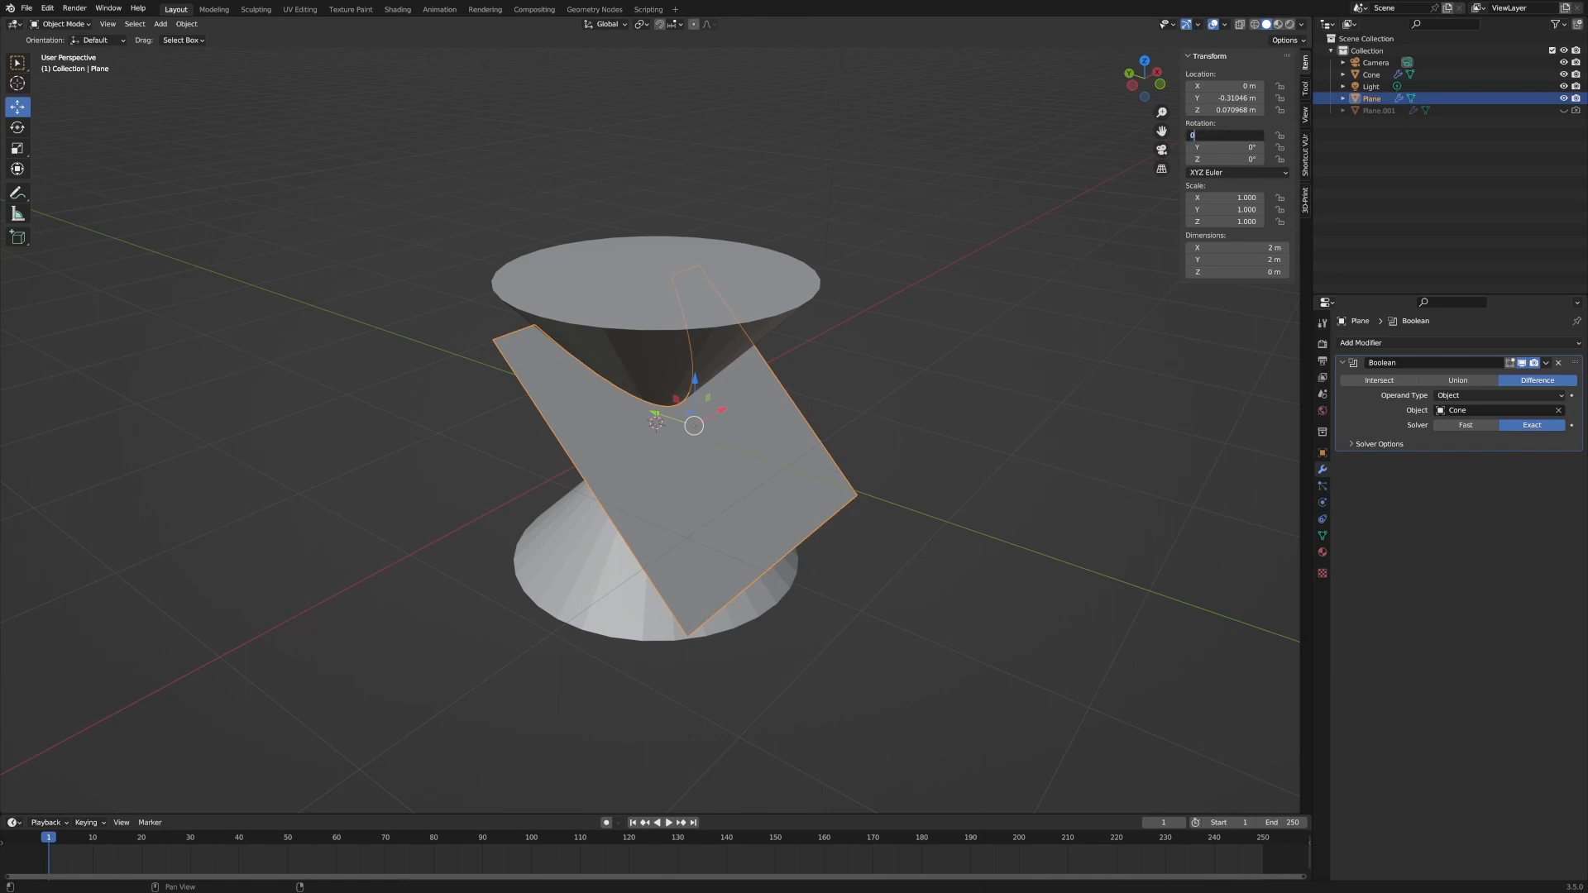
key("Return")
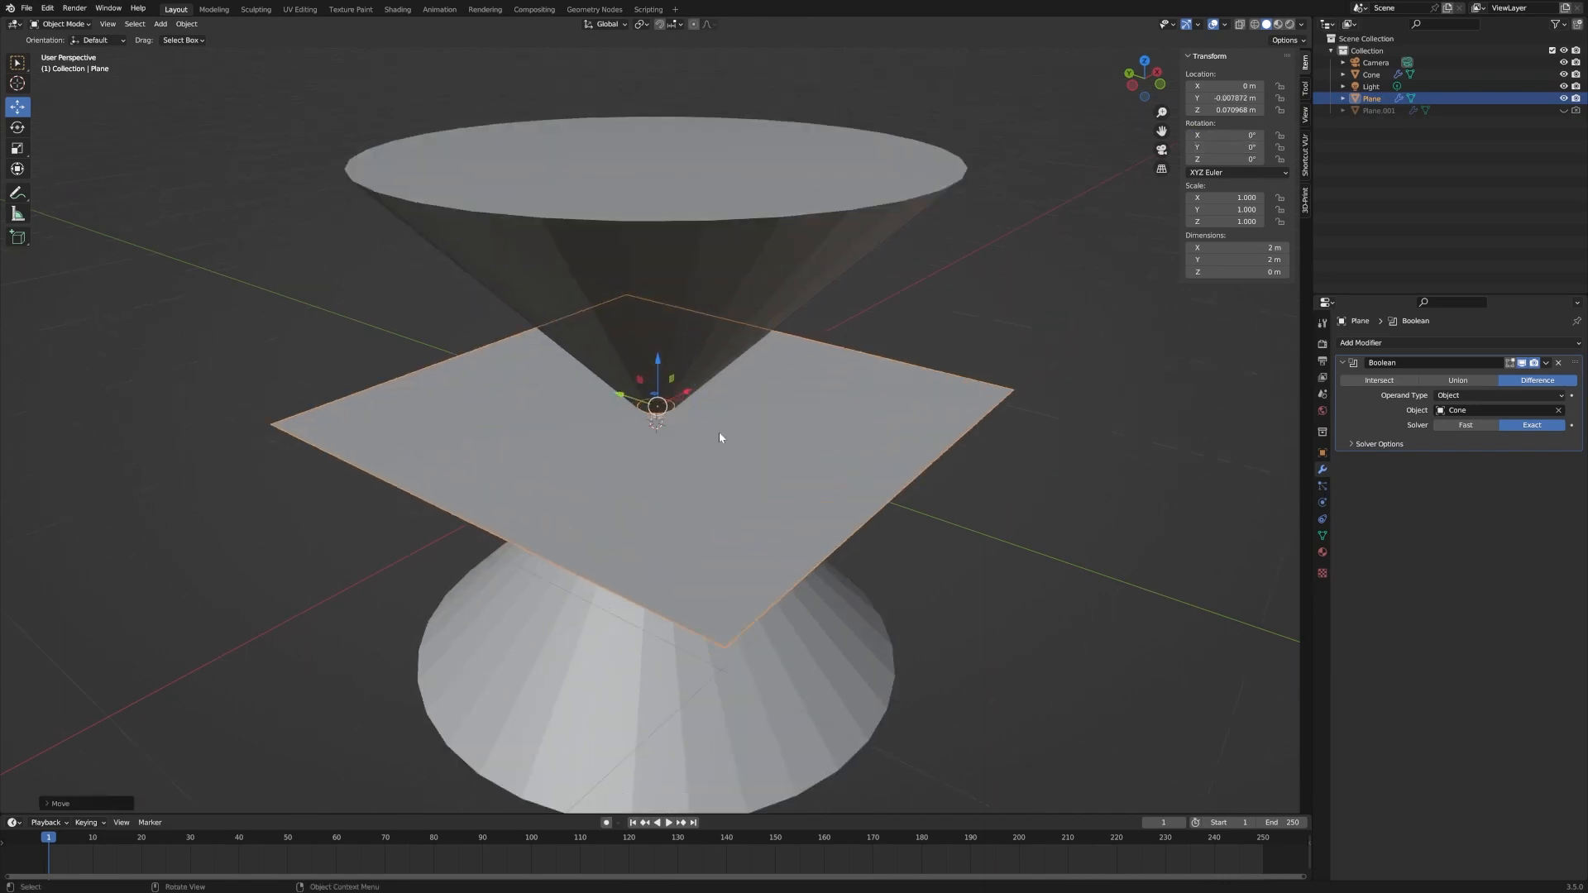
scroll(712, 428, "up", 2)
middle_click_drag(702, 429, 667, 398)
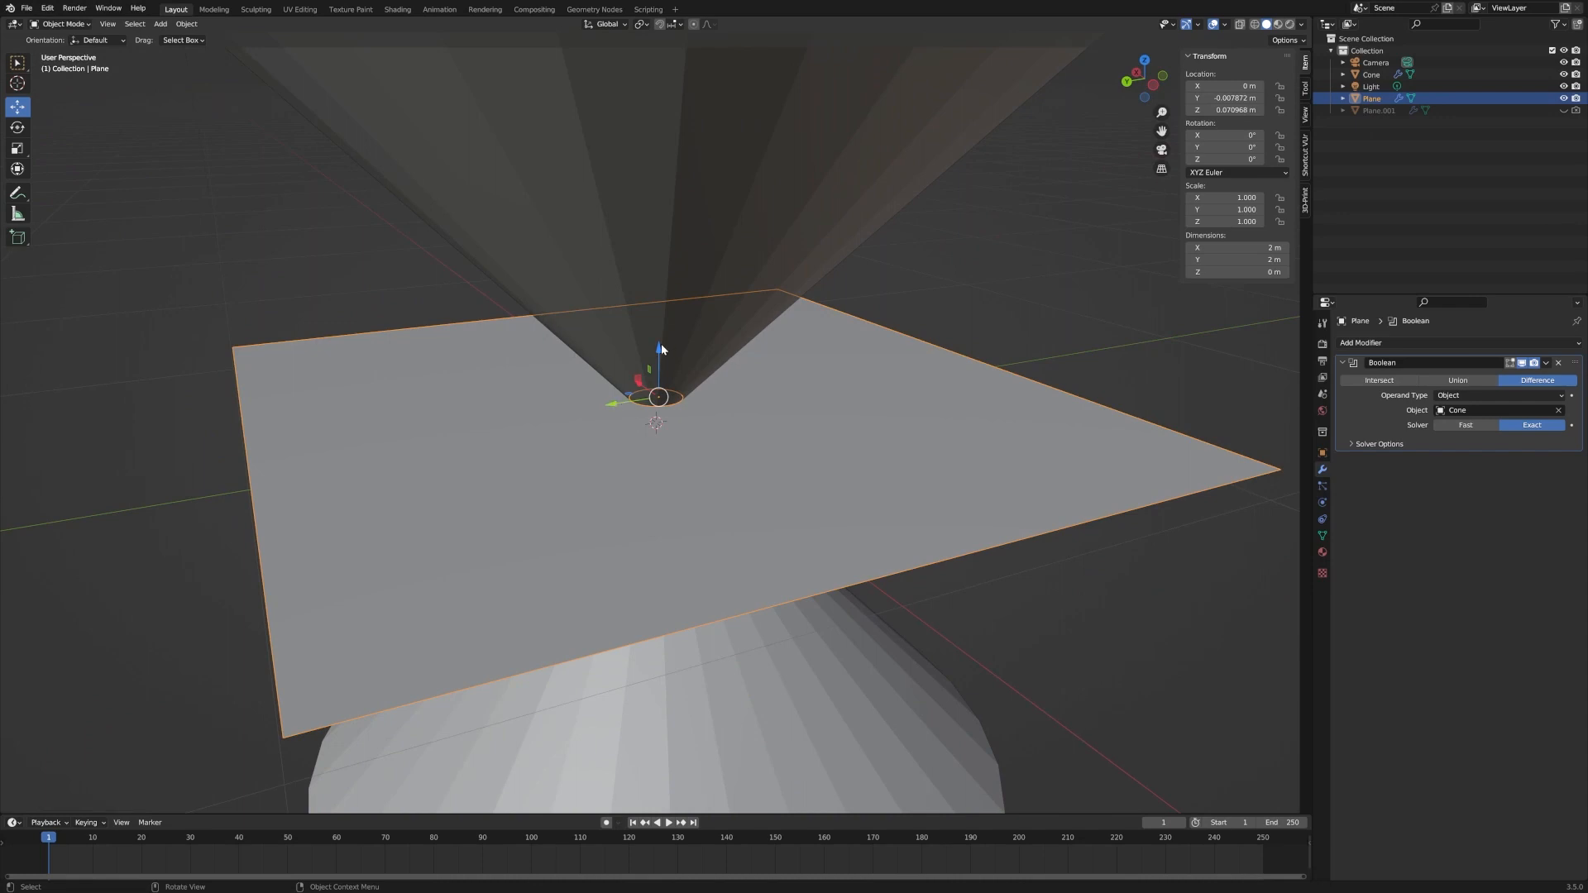
mouse_move(660, 345)
left_mouse_down()
mouse_move(665, 392)
mouse_move(665, 374)
left_mouse_up()
middle_click_drag(858, 379, 672, 374)
left_click_drag(660, 378, 600, 406)
middle_click_drag(601, 405, 654, 347)
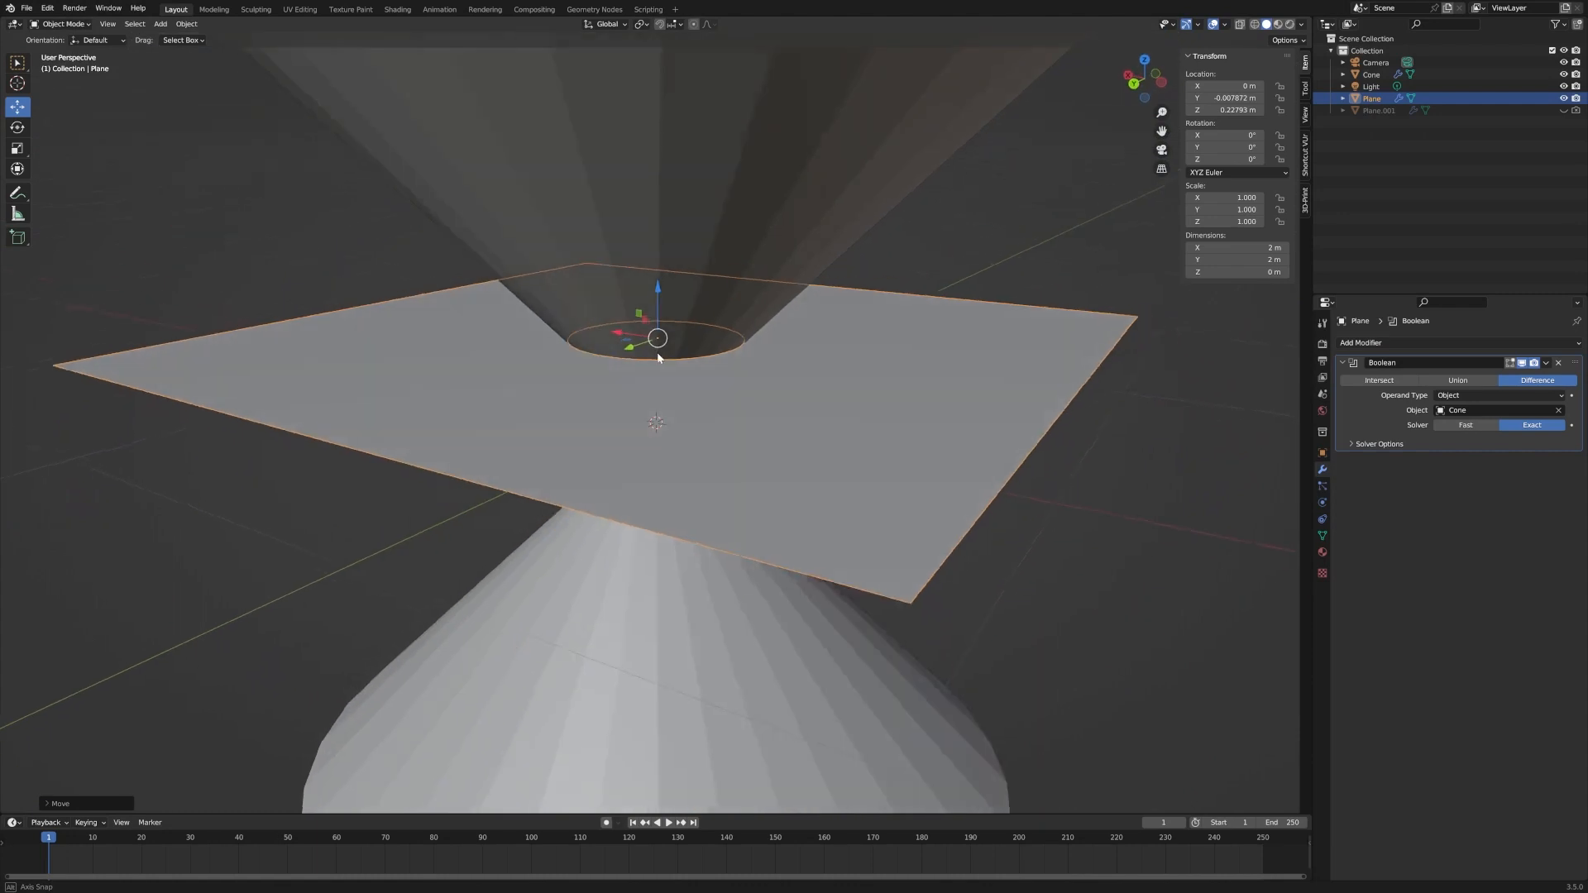
- Apply the horizontal plane's Boolean modifier and move the plane away from the cones to about -3.33 m on X
left_click(1543, 363)
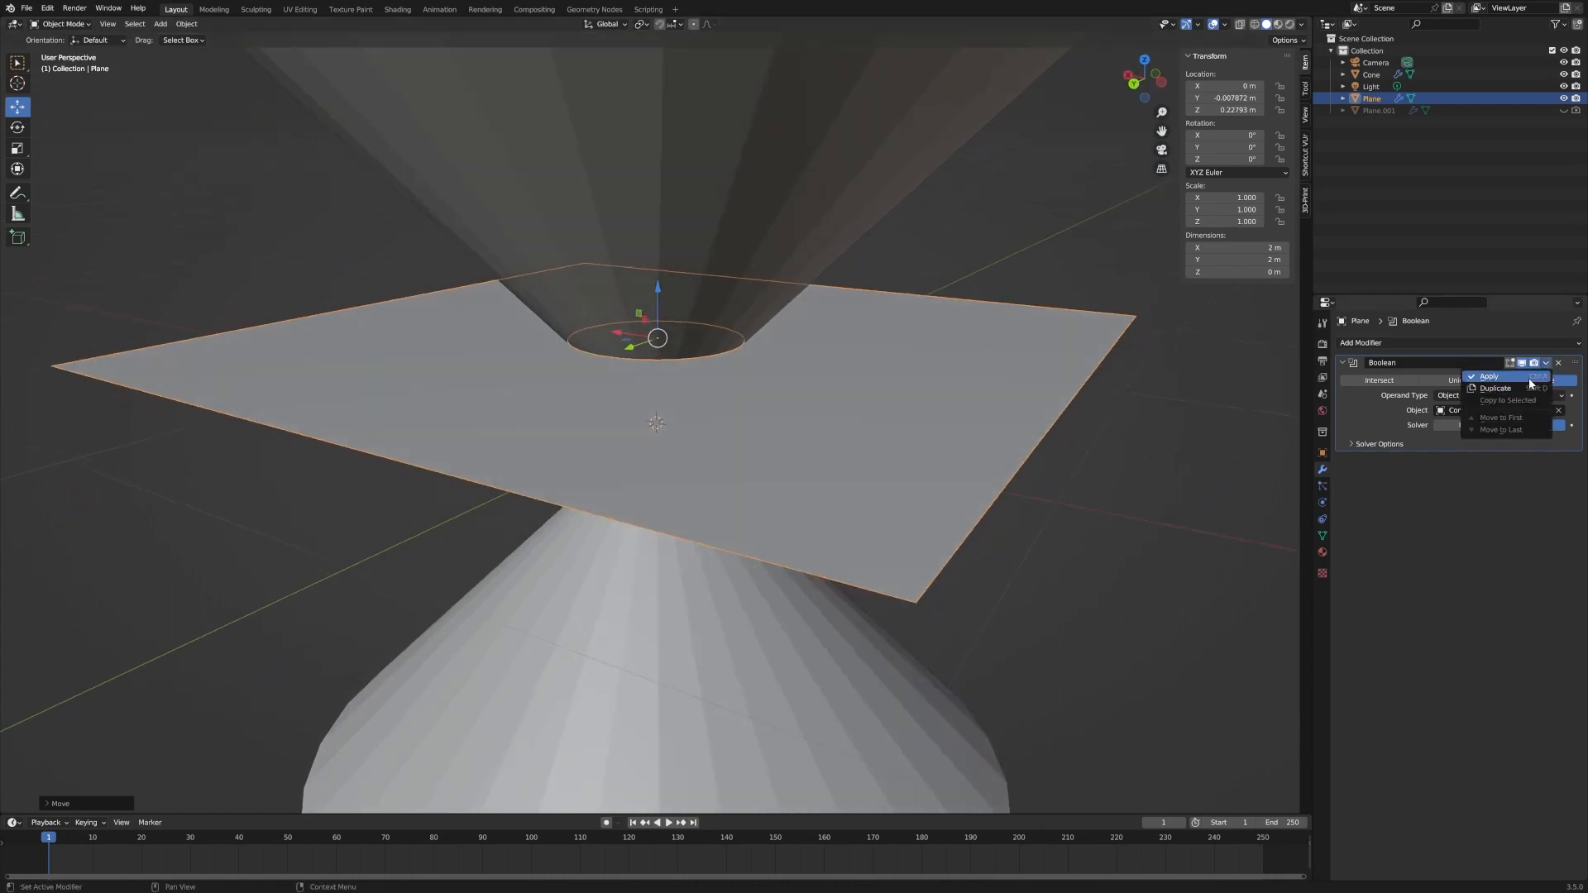
left_click(1528, 381)
scroll(966, 348, "down", 8)
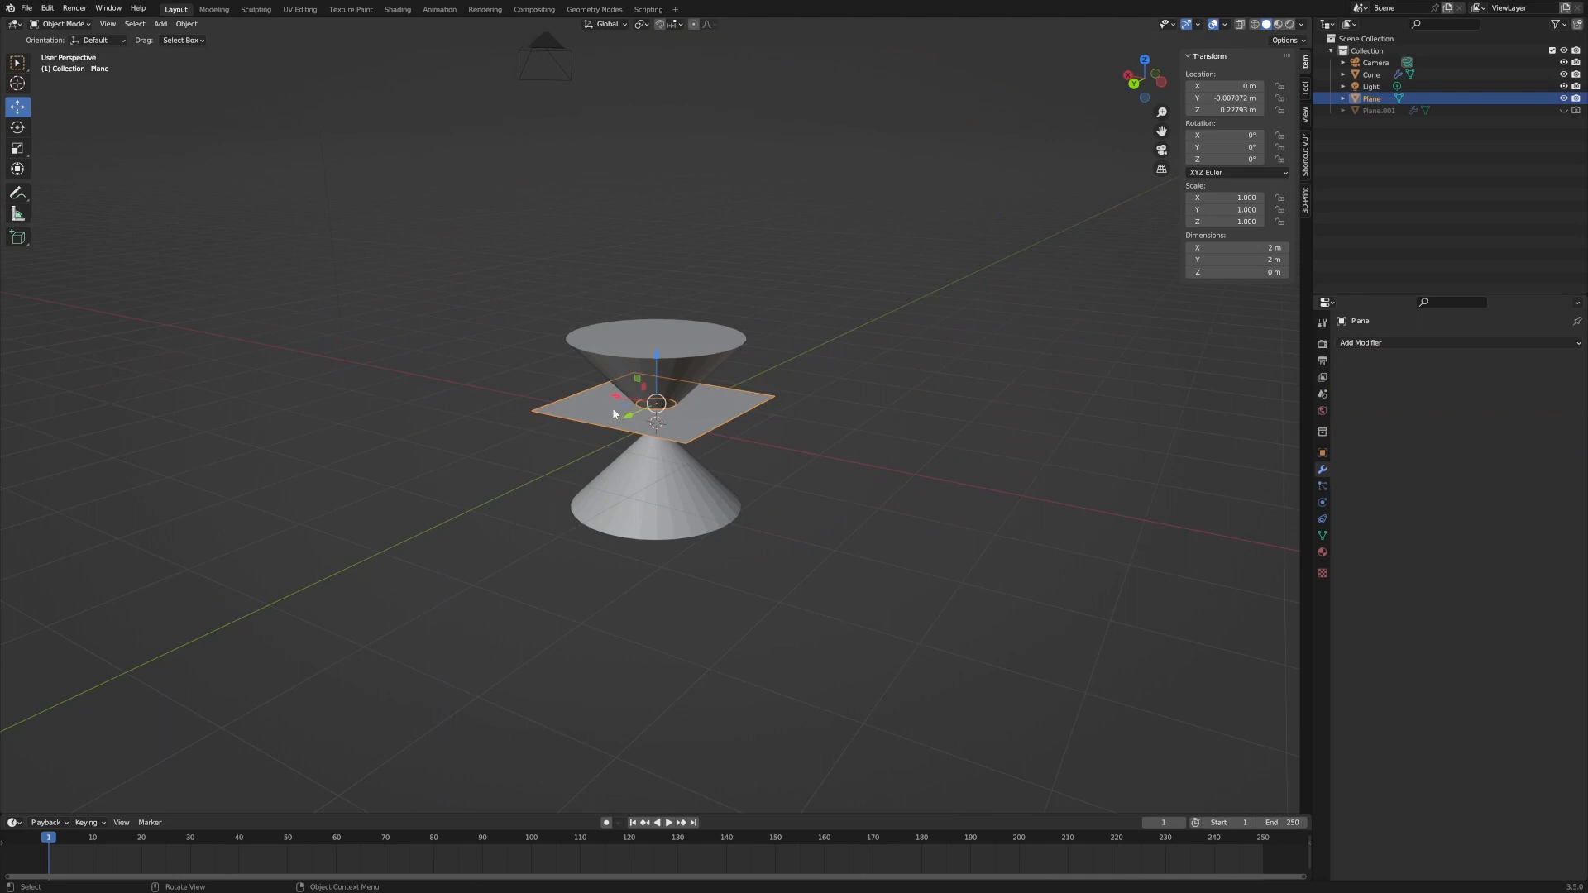
left_click_drag(612, 395, 906, 489)
- Examine the shape of the cut-out in the horizontal plane from the top view
scroll(1246, 594, "up", 5)
scroll(1246, 594, "down", 4)
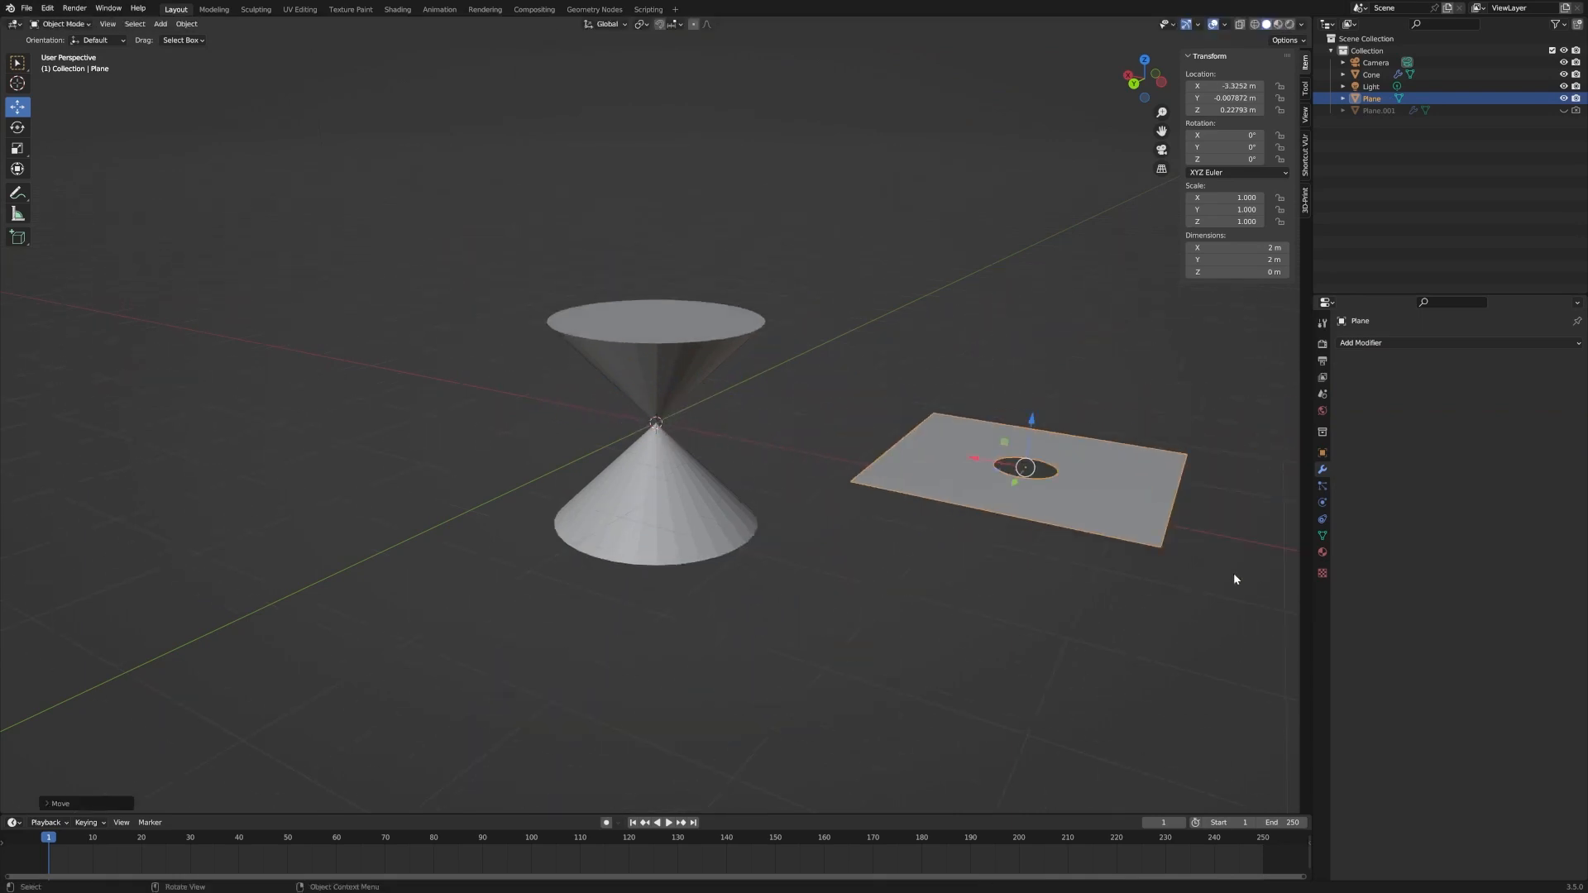
key("KP_Decimal")
middle_click_drag(638, 528, 688, 648)
key("KP_7")
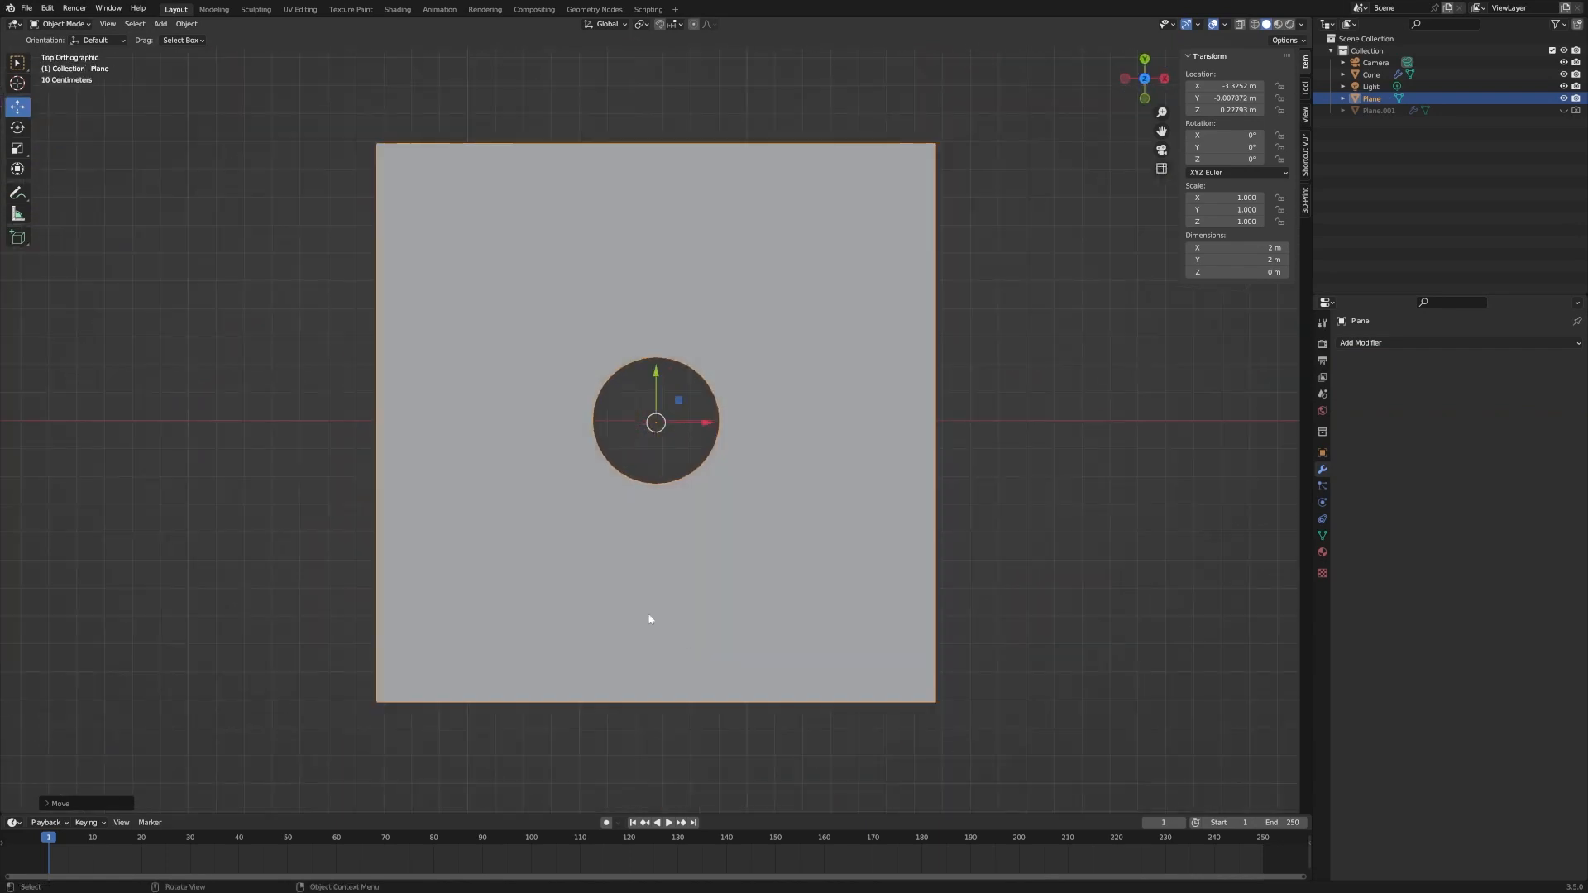
scroll(650, 619, "down", 6)
scroll(701, 461, "up", 2)
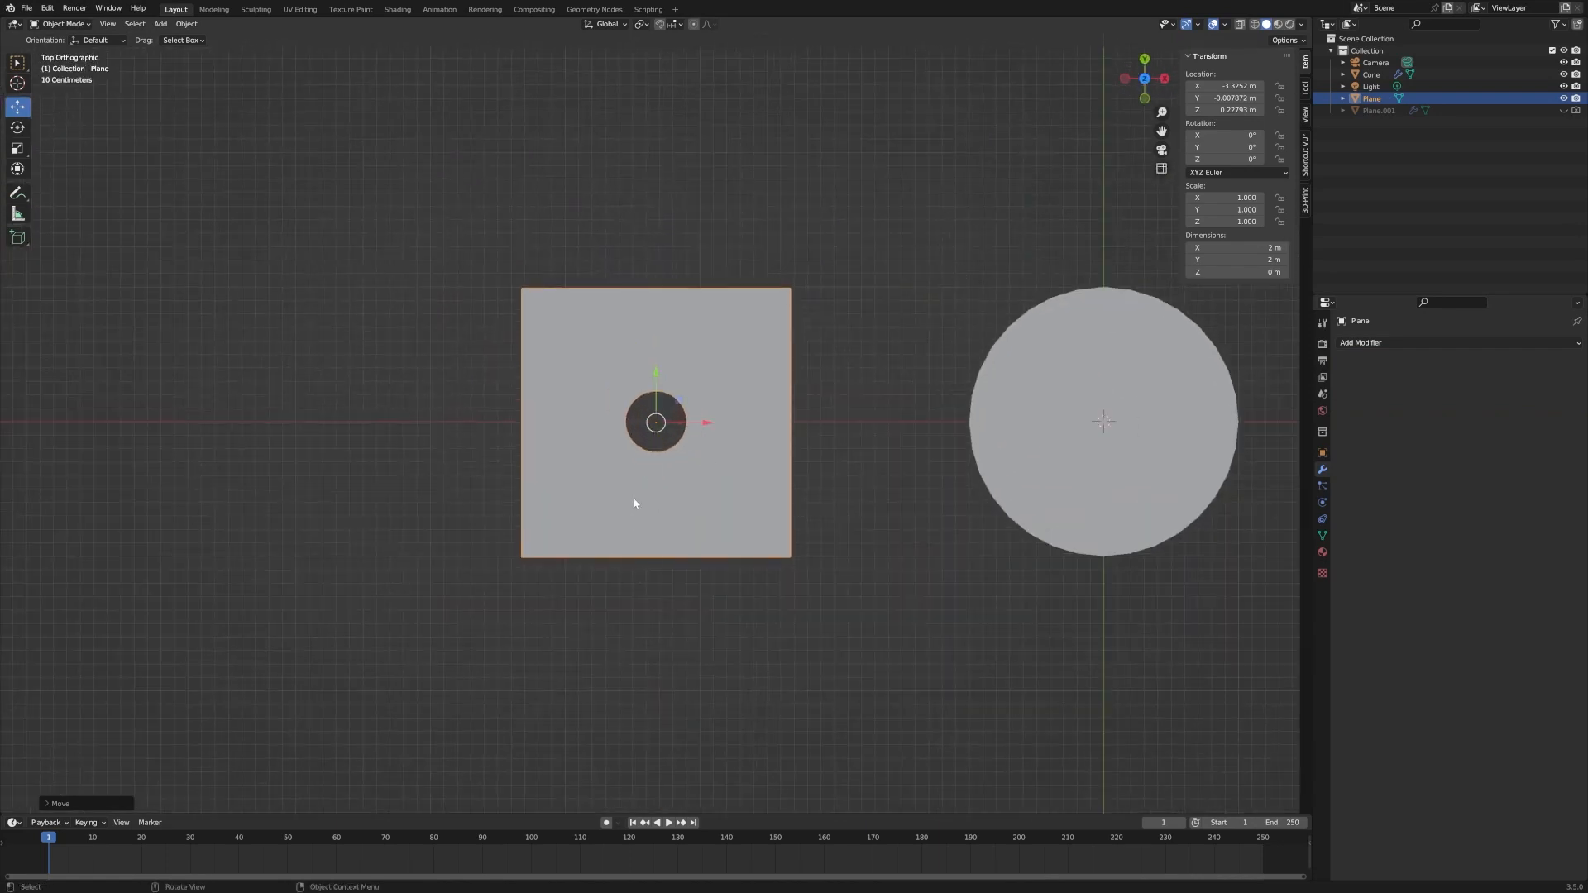
middle_click_drag(601, 565, 886, 443)
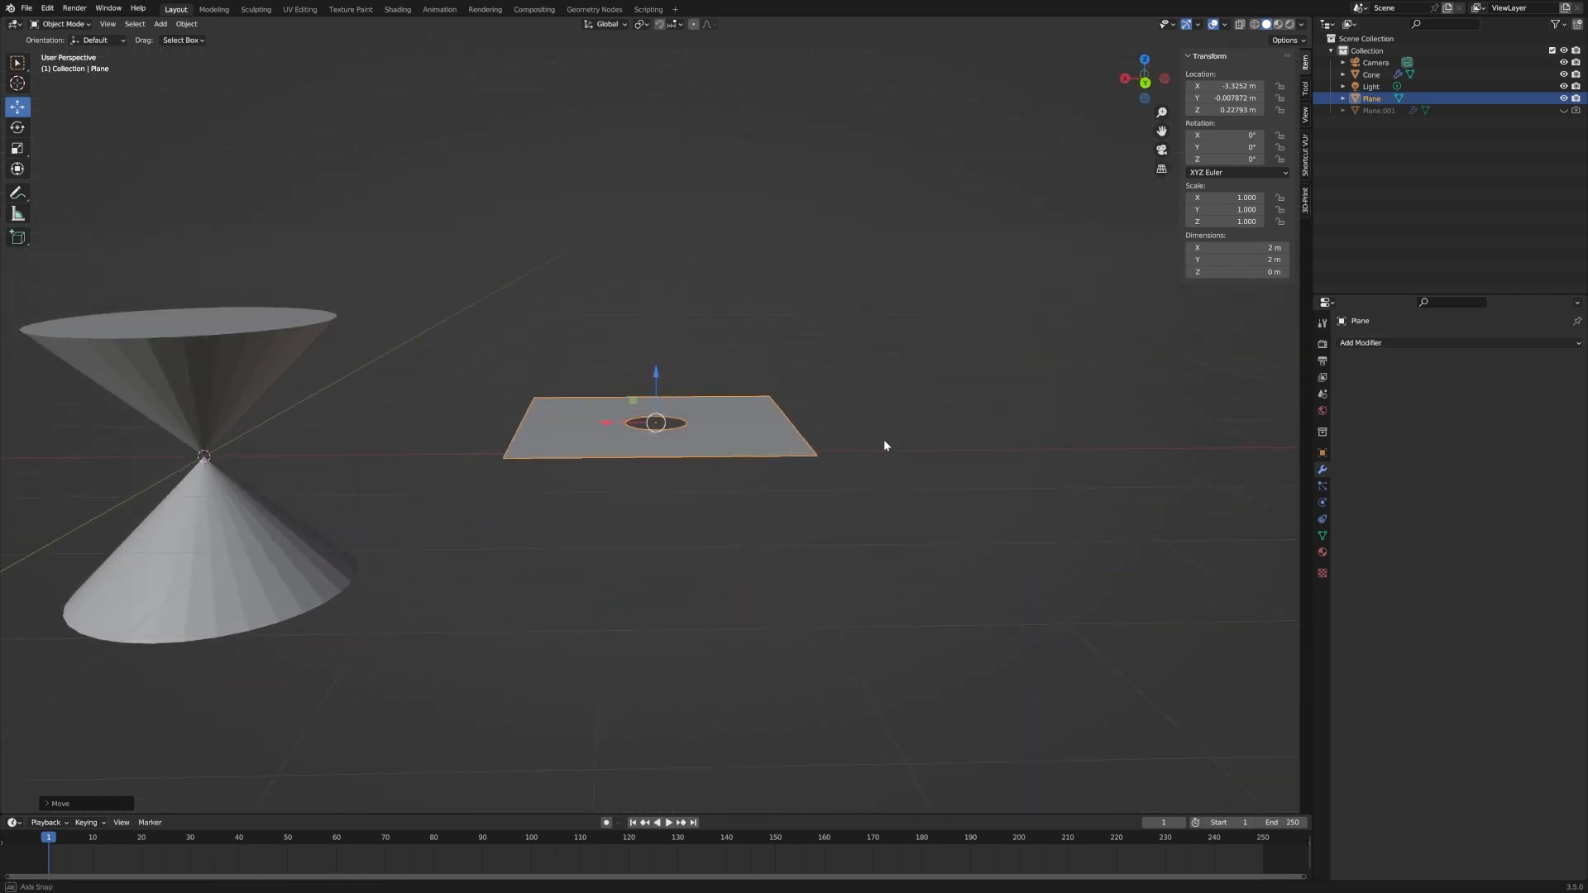
- Duplicate the hidden plane Plane.001 in place
left_click(1383, 111)
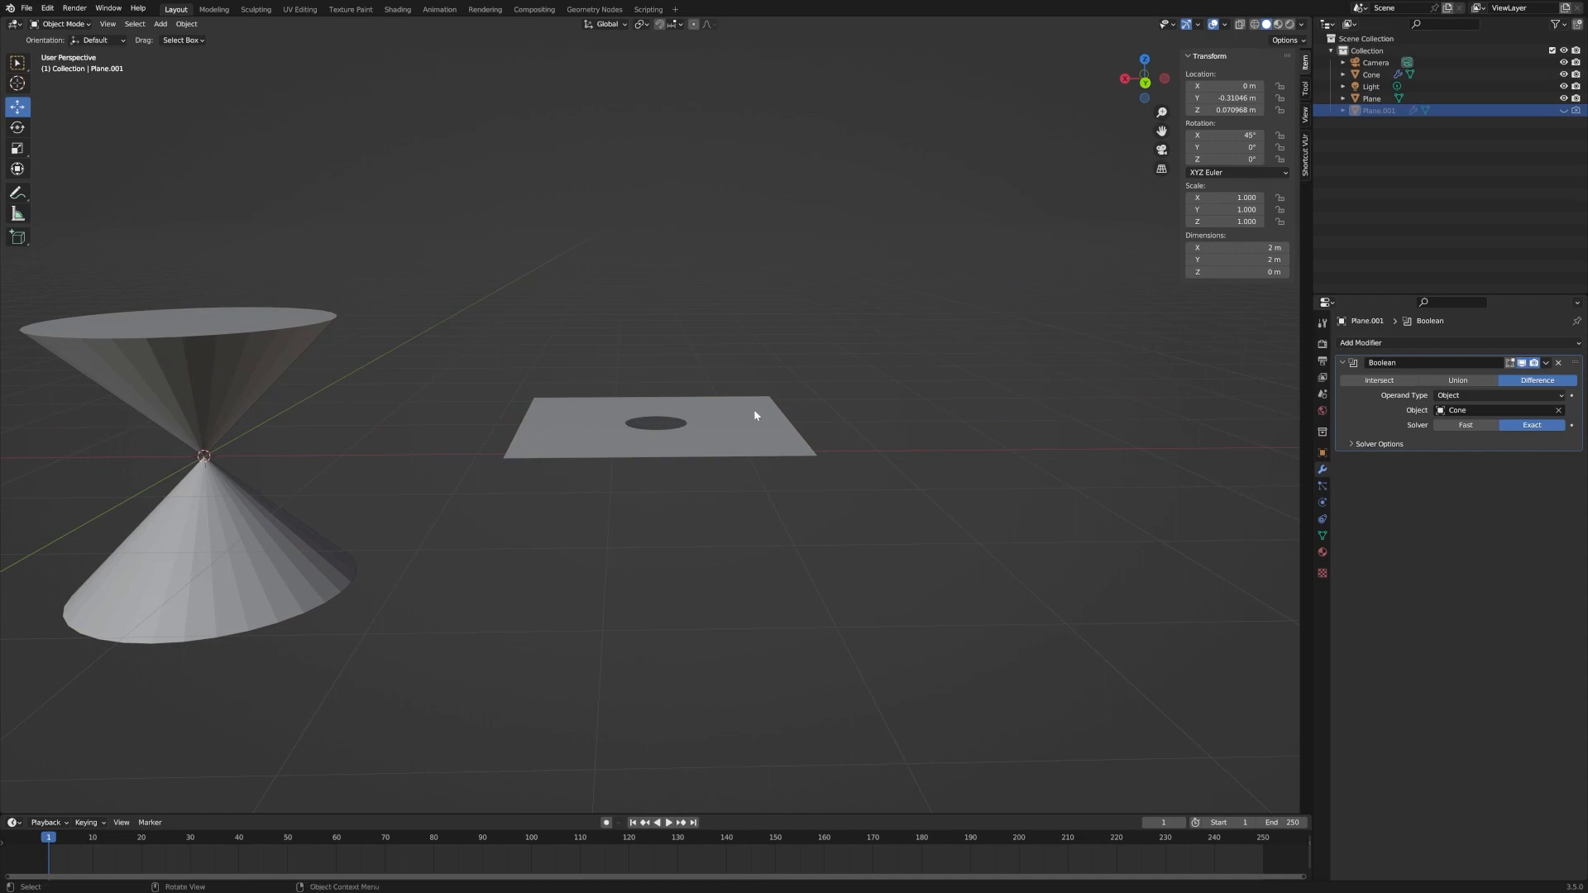
key("shift+d")
right_click(408, 443)
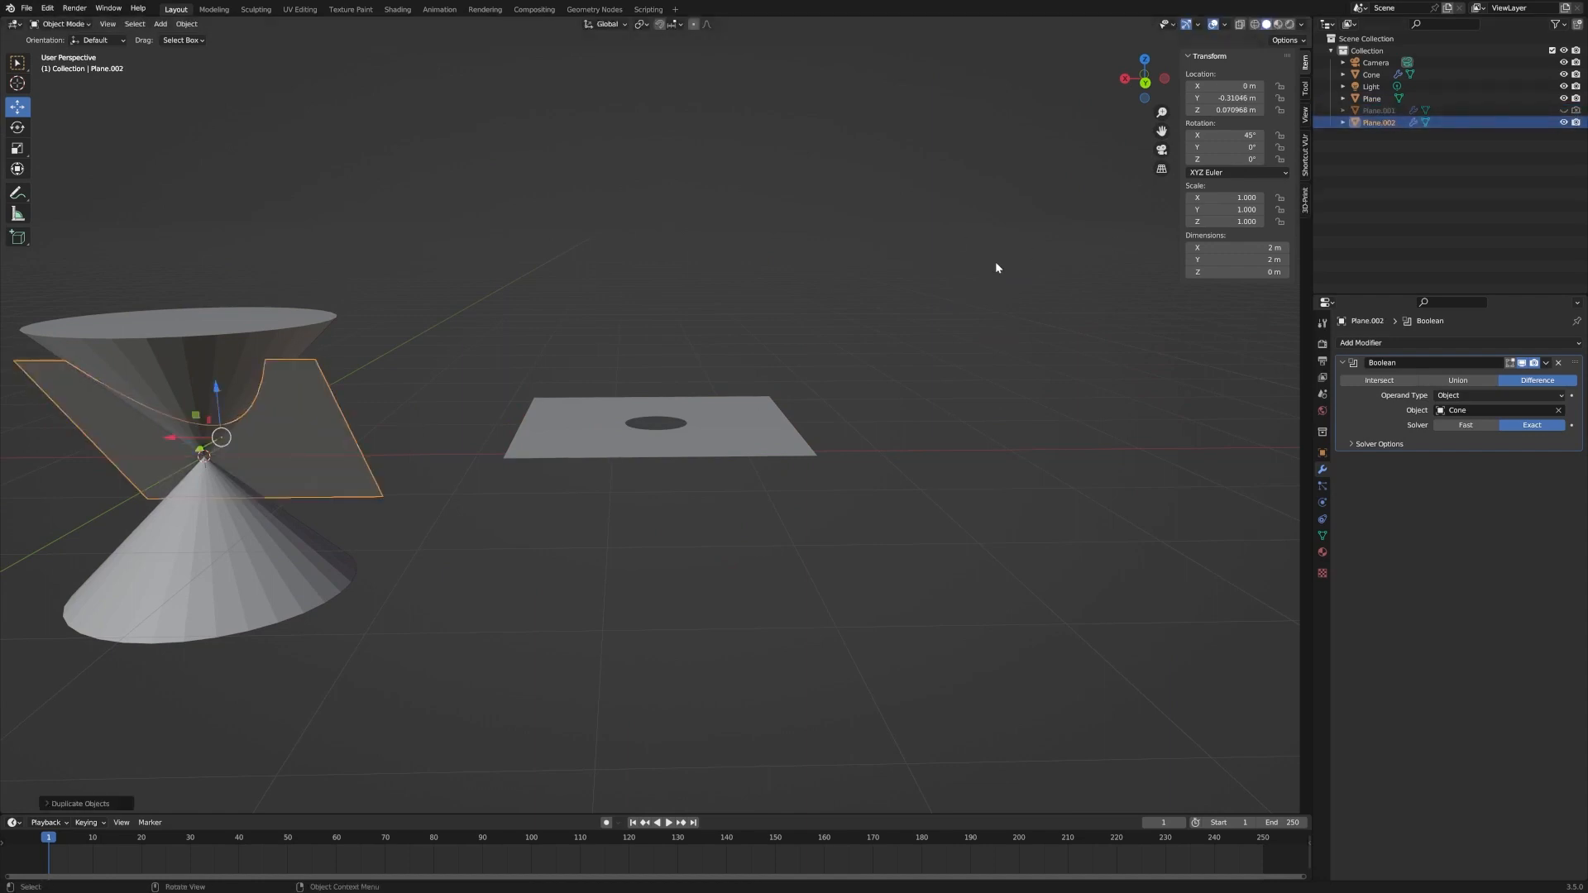
- Set the new copy's X rotation to 0° and move it along Y to about -0.002 m
left_click(1224, 135)
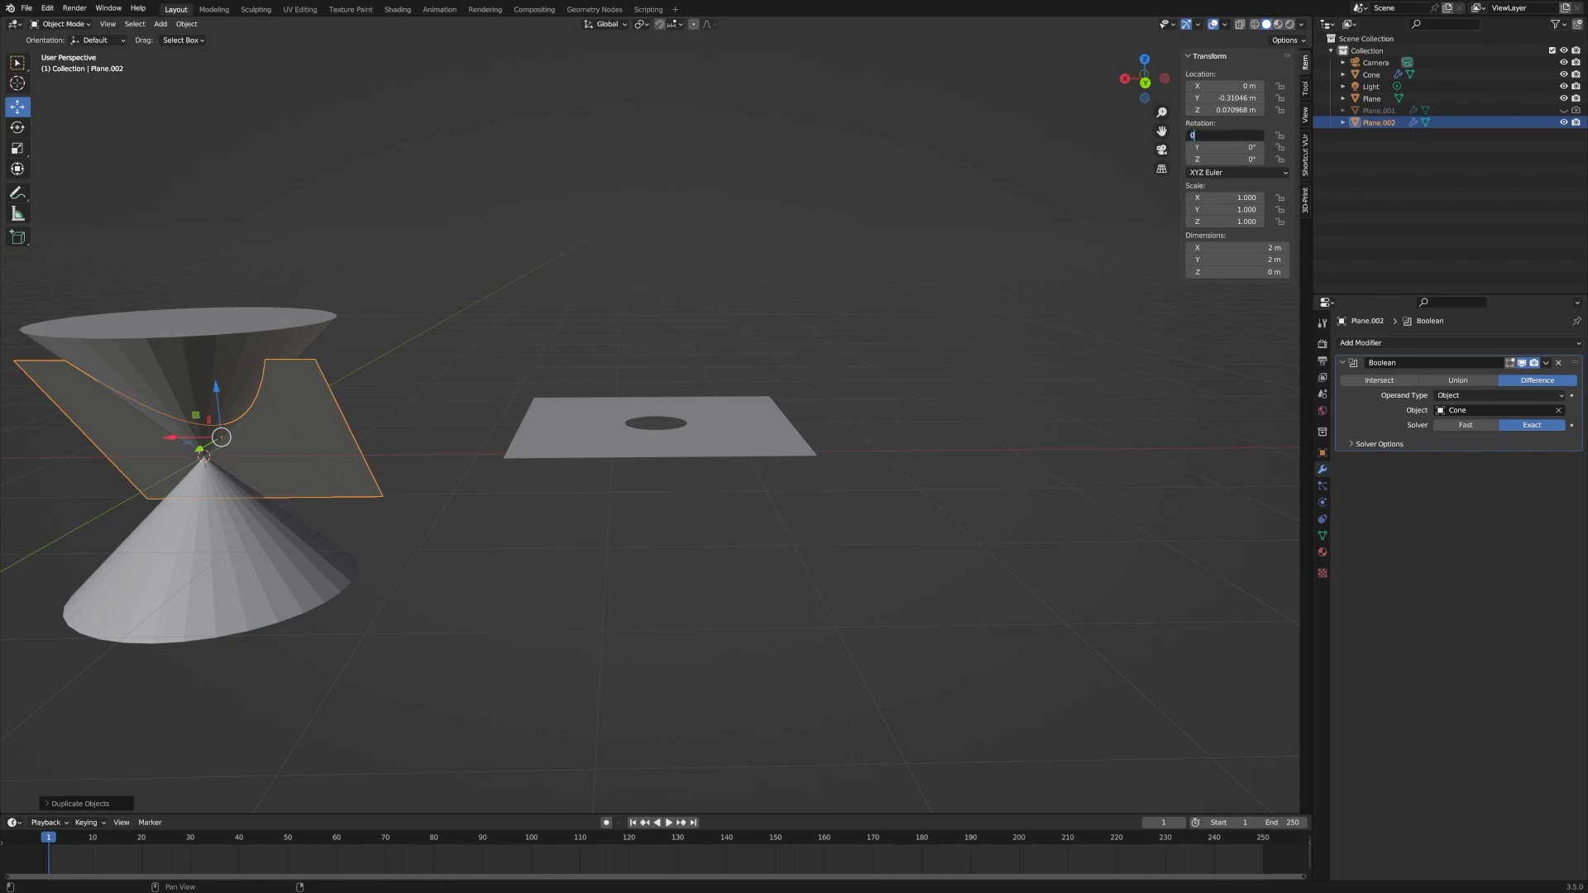
type("0")
key("Return")
middle_click_drag(206, 274, 267, 260)
key("KP_Decimal")
middle_click_drag(493, 280, 596, 361)
left_click_drag(710, 426, 790, 431)
- Tilt the new copy about X to about -24.8° and raise it to about 0.42 m on Z
left_click(17, 127)
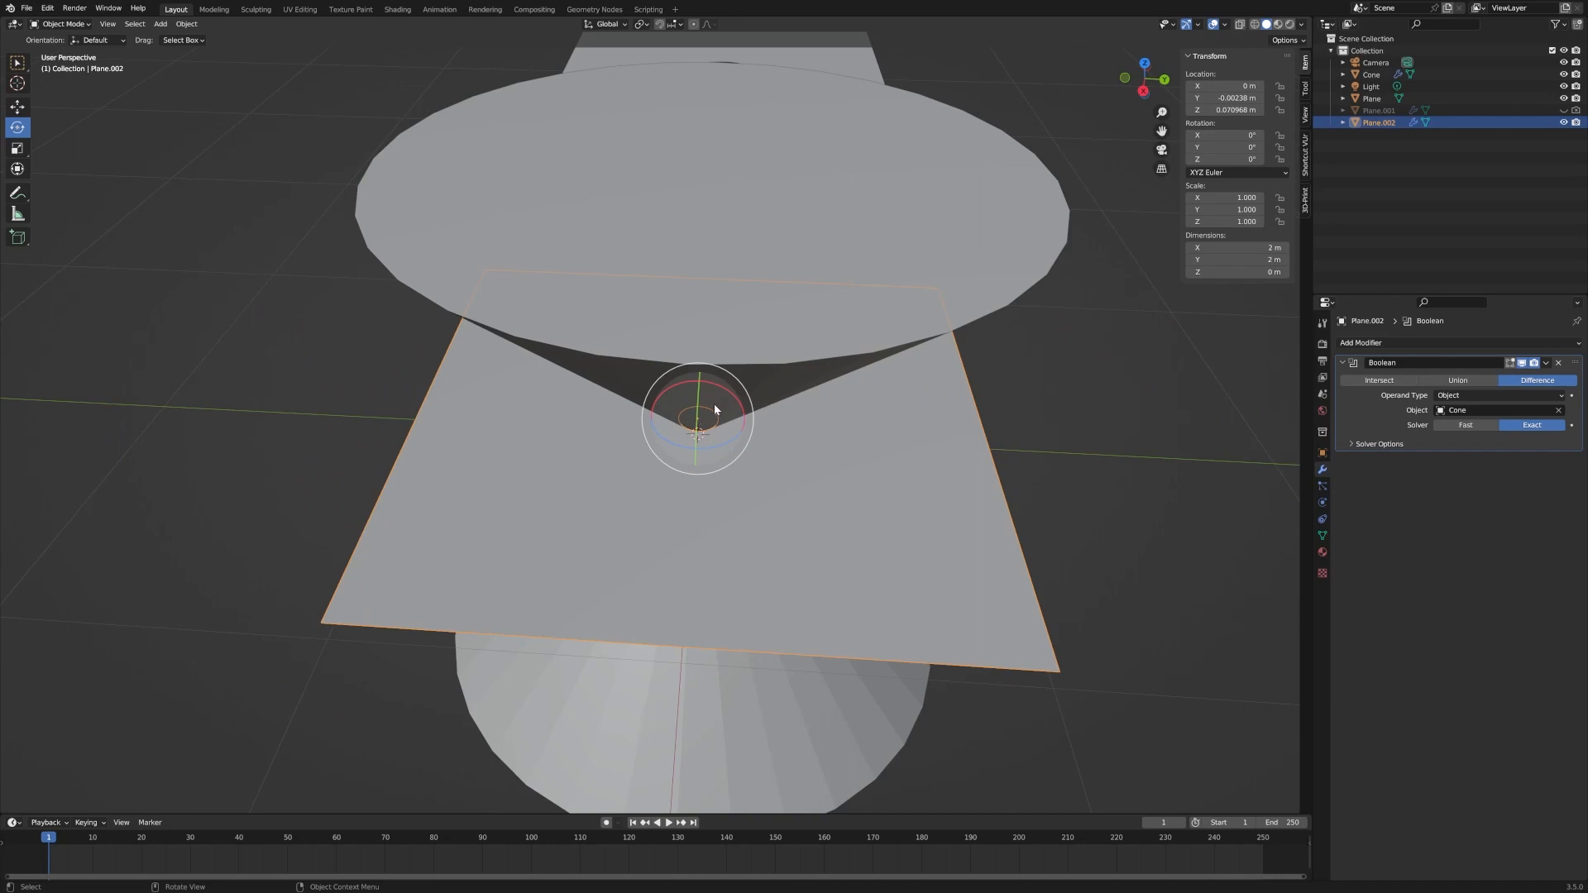
left_click_drag(732, 398, 763, 411)
scroll(736, 433, "up", 6)
middle_click_drag(843, 422, 771, 413)
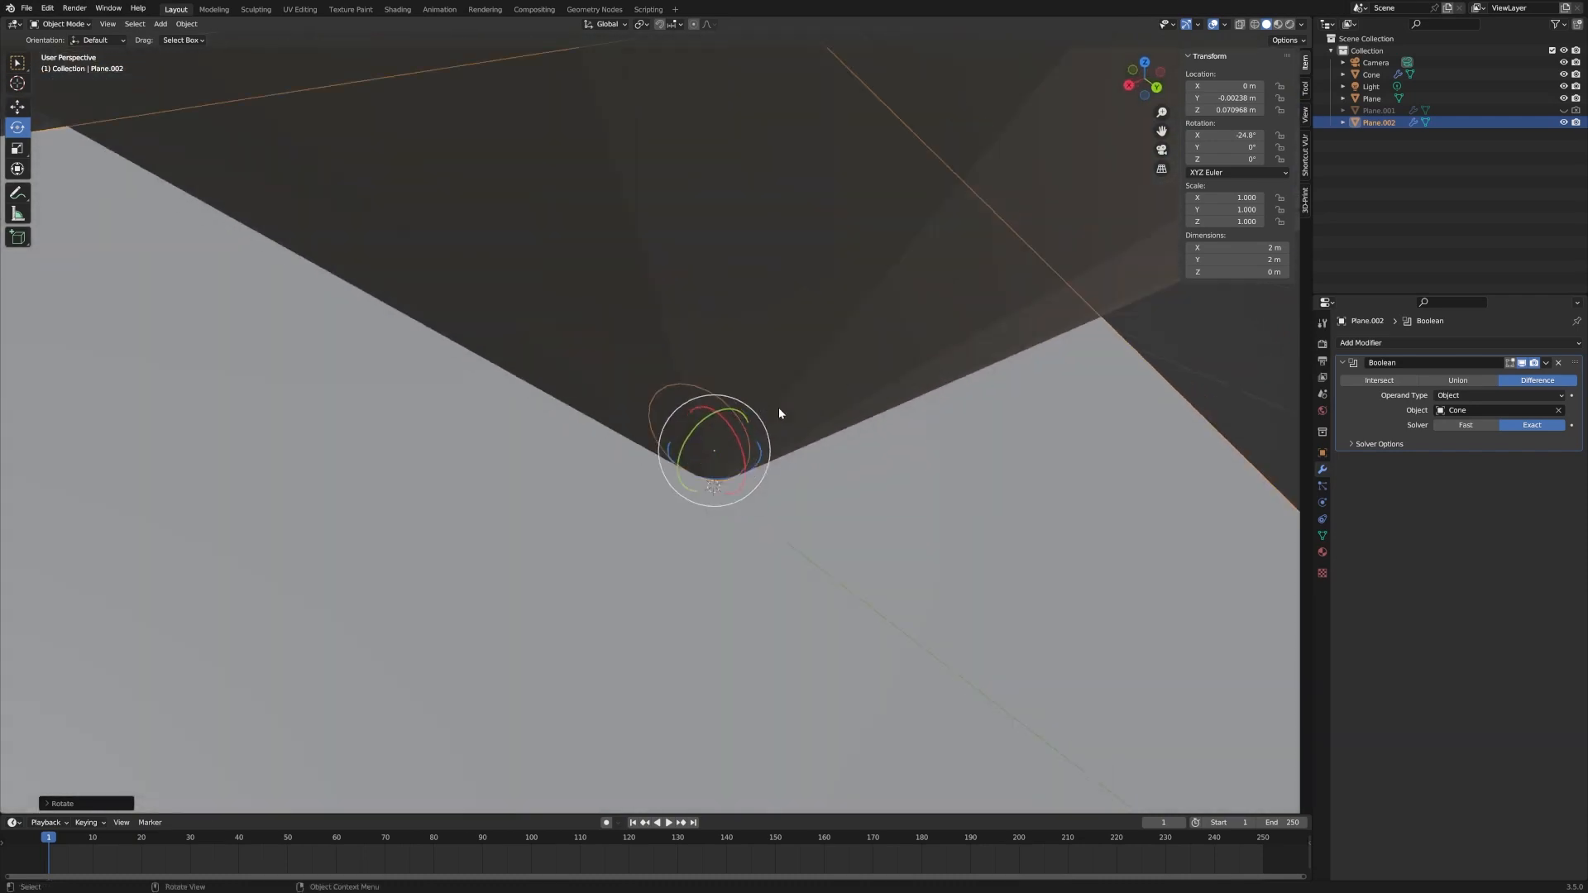
scroll(778, 407, "down", 5)
left_click(18, 108)
left_click_drag(683, 394, 701, 297)
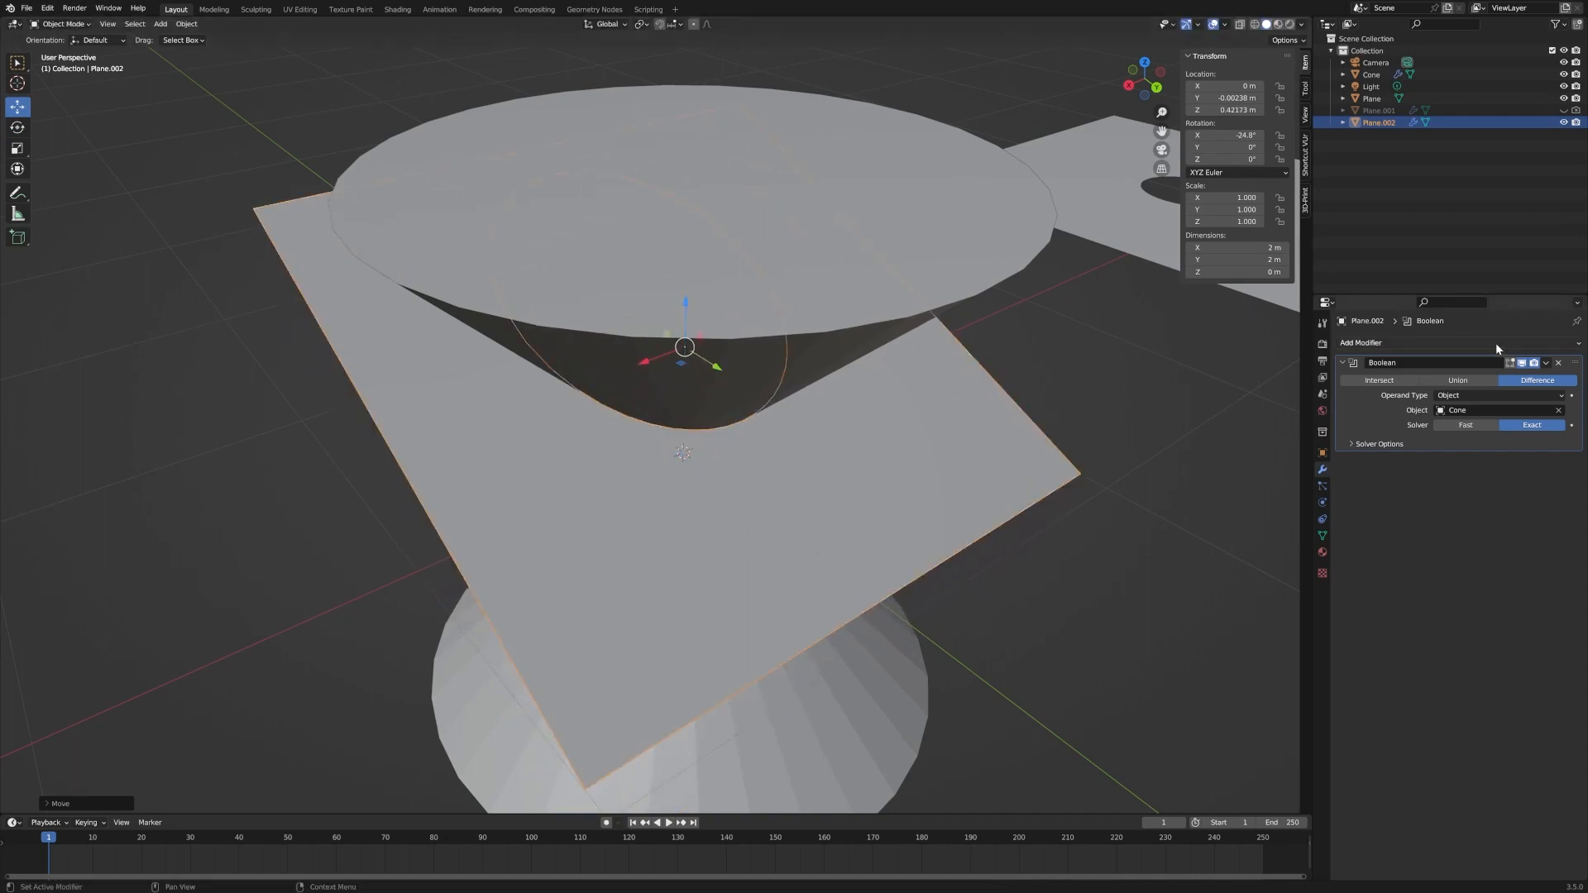
- Apply the Boolean modifier on the tilted plane
left_click(1546, 364)
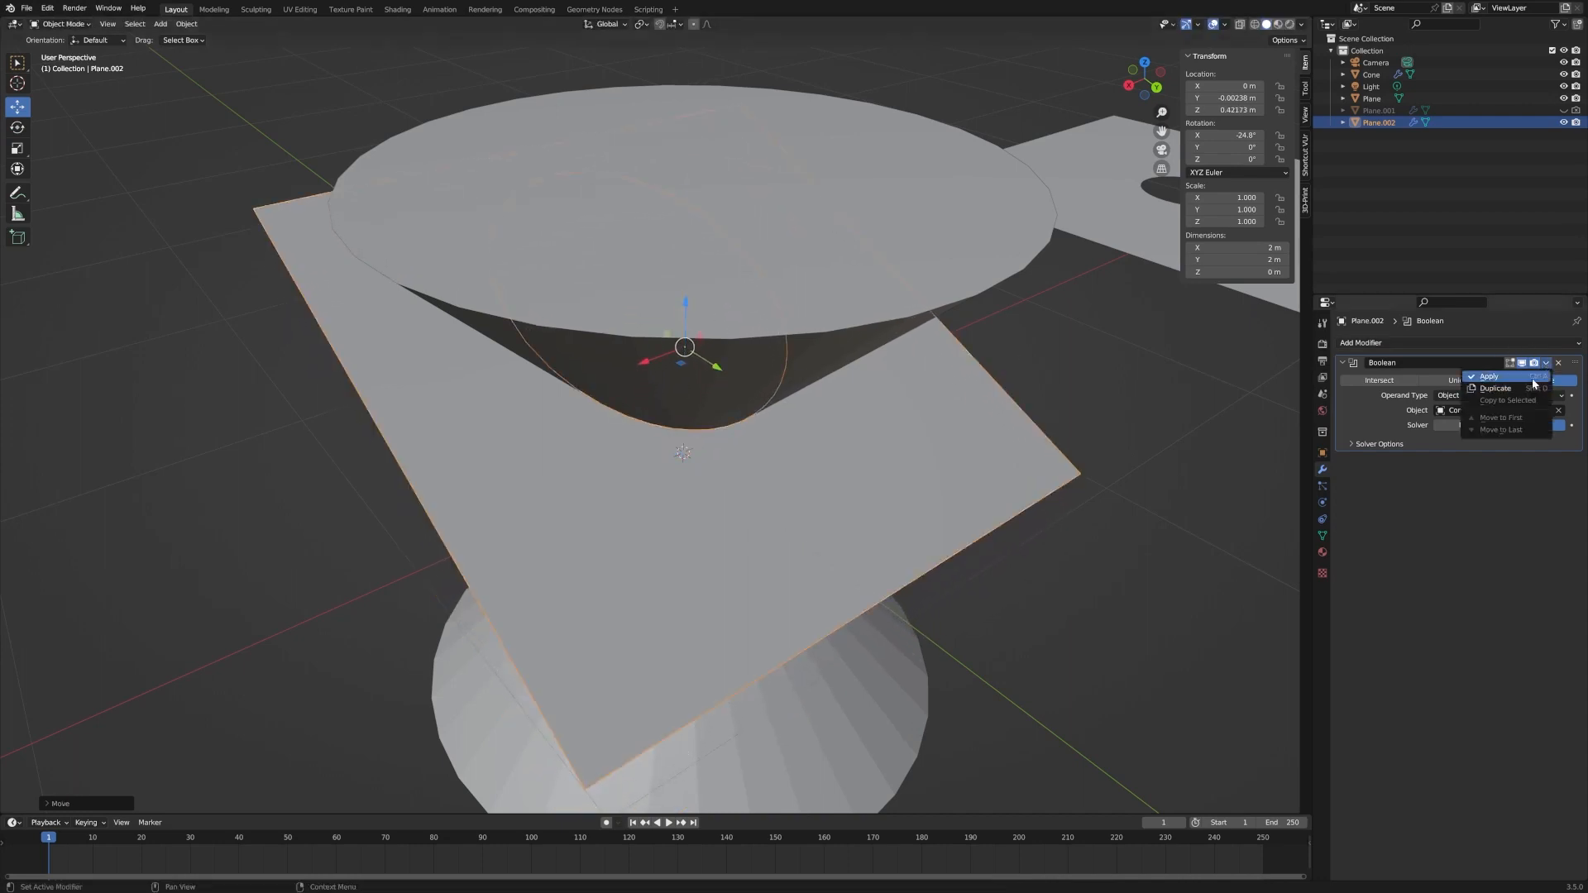
left_click(1446, 382)
scroll(1078, 396, "down", 5)
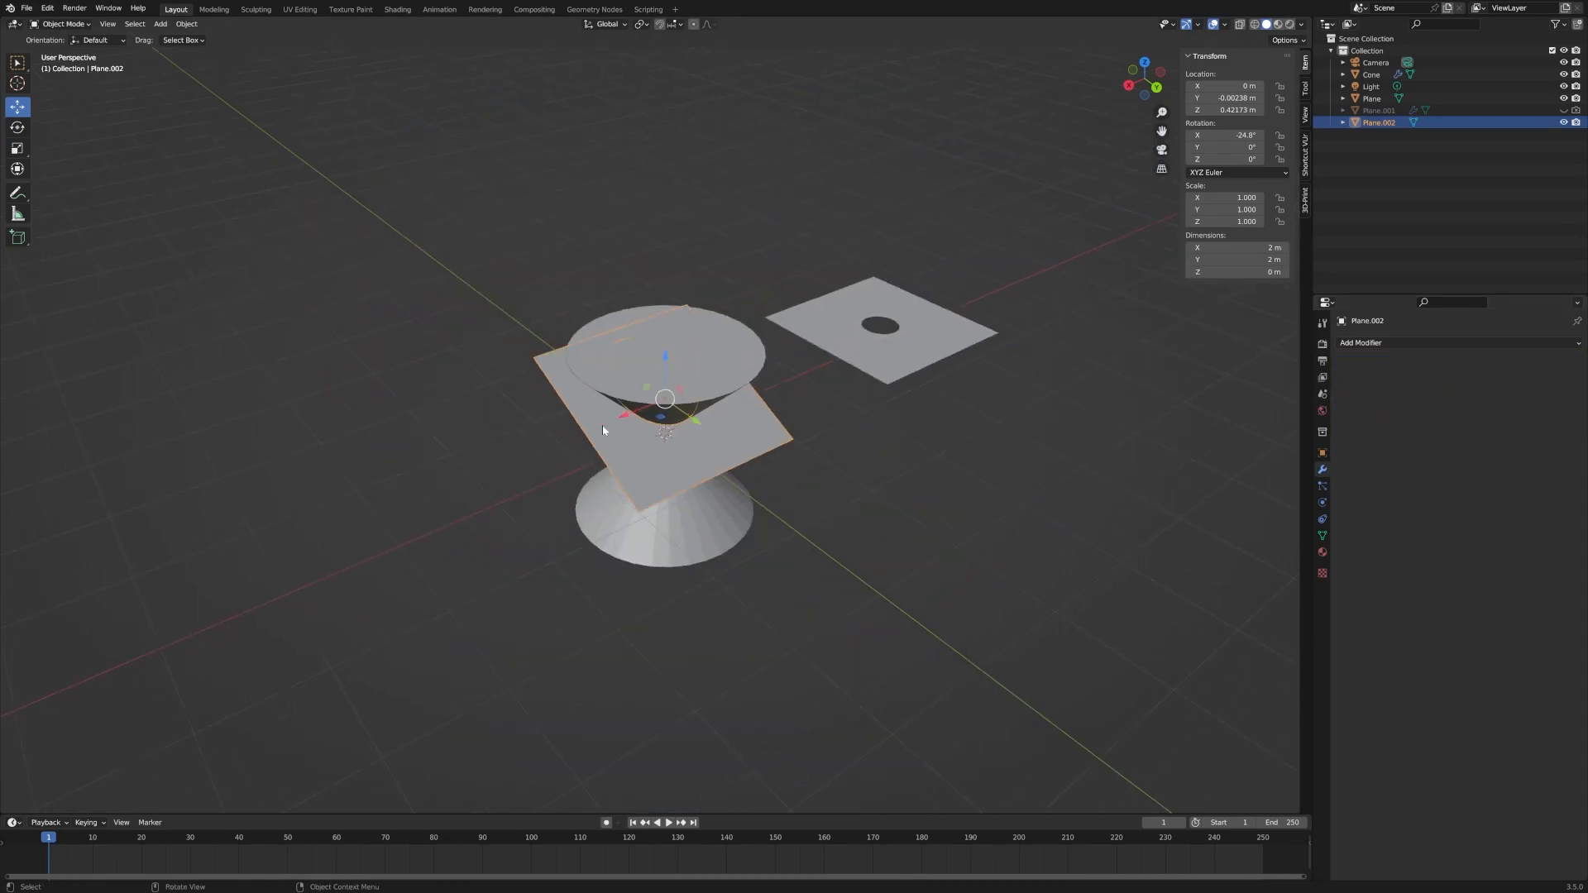
- Move the tilted, cut plane along X to about -6.3 m and set its X rotation to 0°
left_click_drag(622, 422, 986, 275)
left_click(1243, 136)
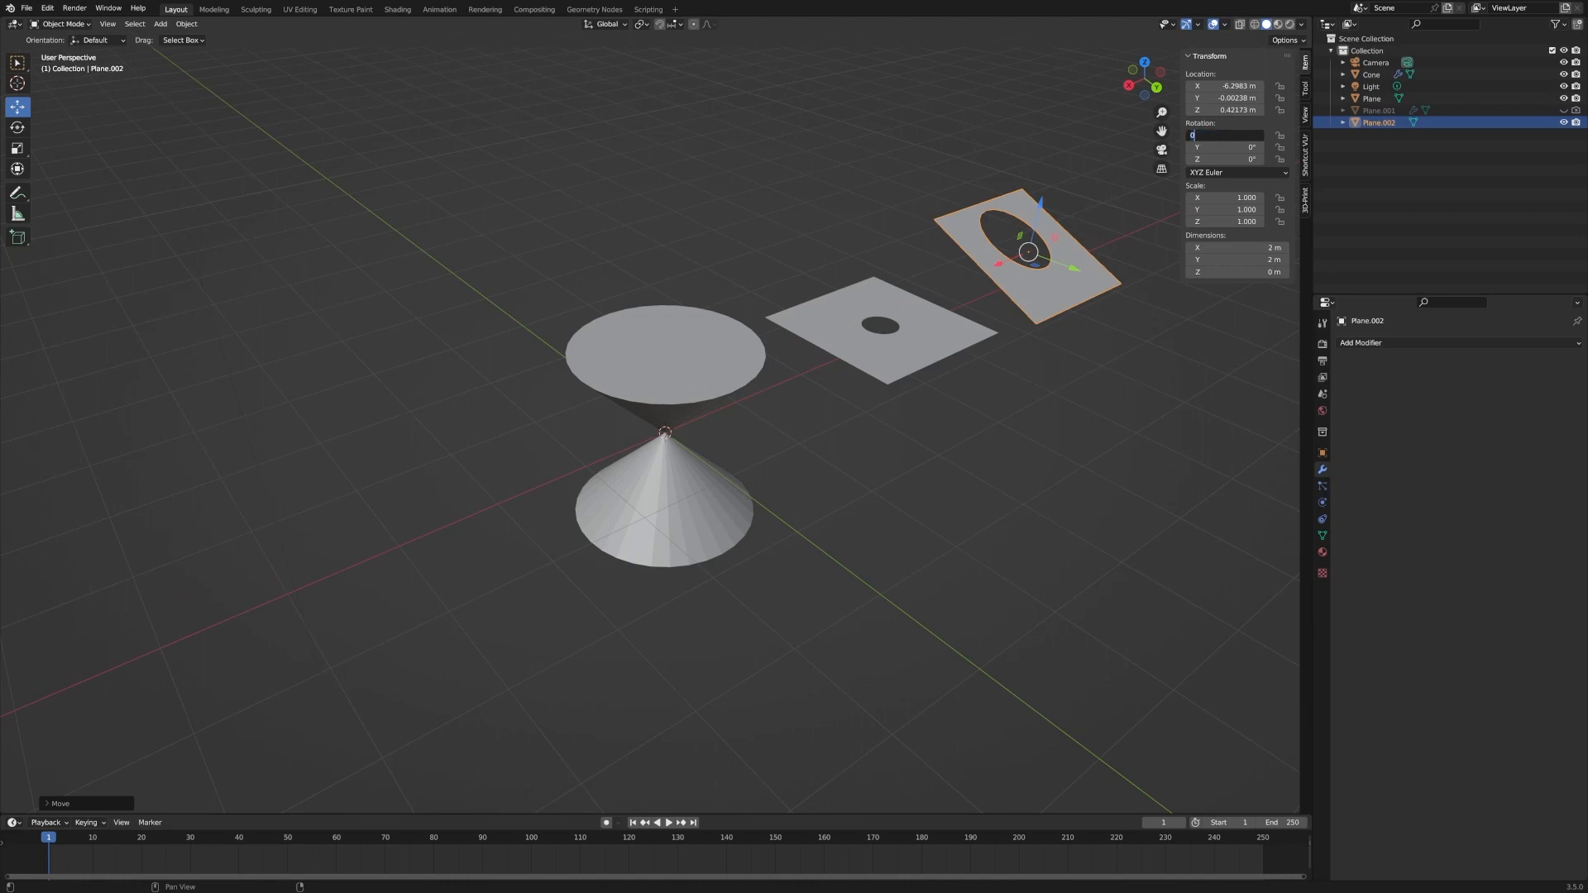
key("Return")
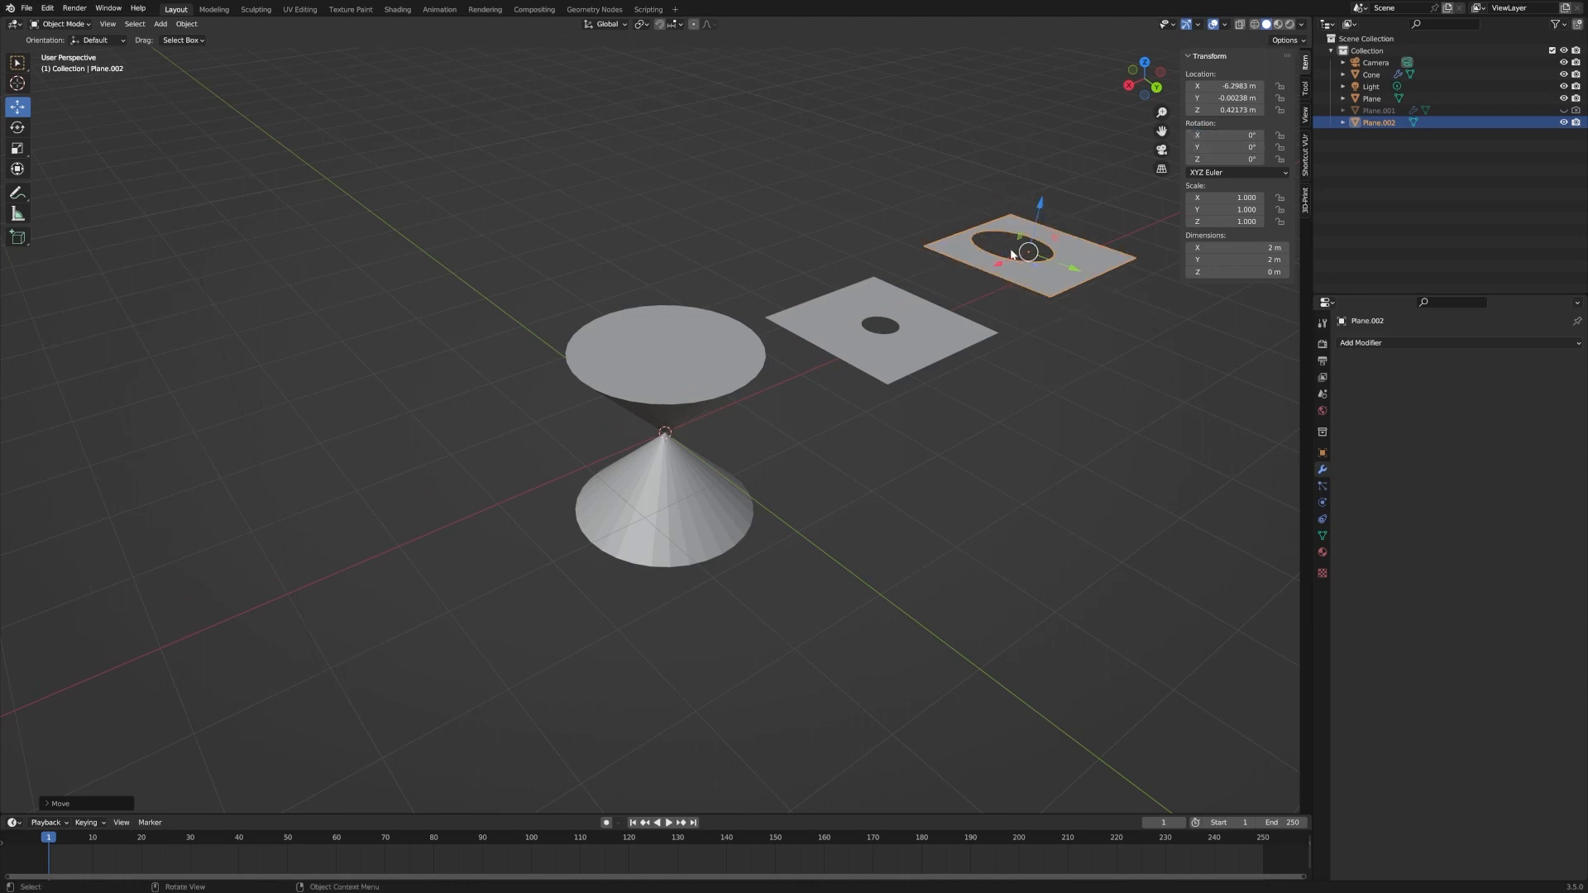
- Show the hidden 45° plane, Plane.001, again and select it where it cuts the double cone
key("KP_7")
middle_click_drag(638, 435, 1090, 370, "shift")
scroll(1096, 463, "up", 5)
scroll(1109, 461, "down", 5)
scroll(691, 469, "up", 4)
middle_click_drag(808, 603, 865, 574)
scroll(867, 563, "up", 3)
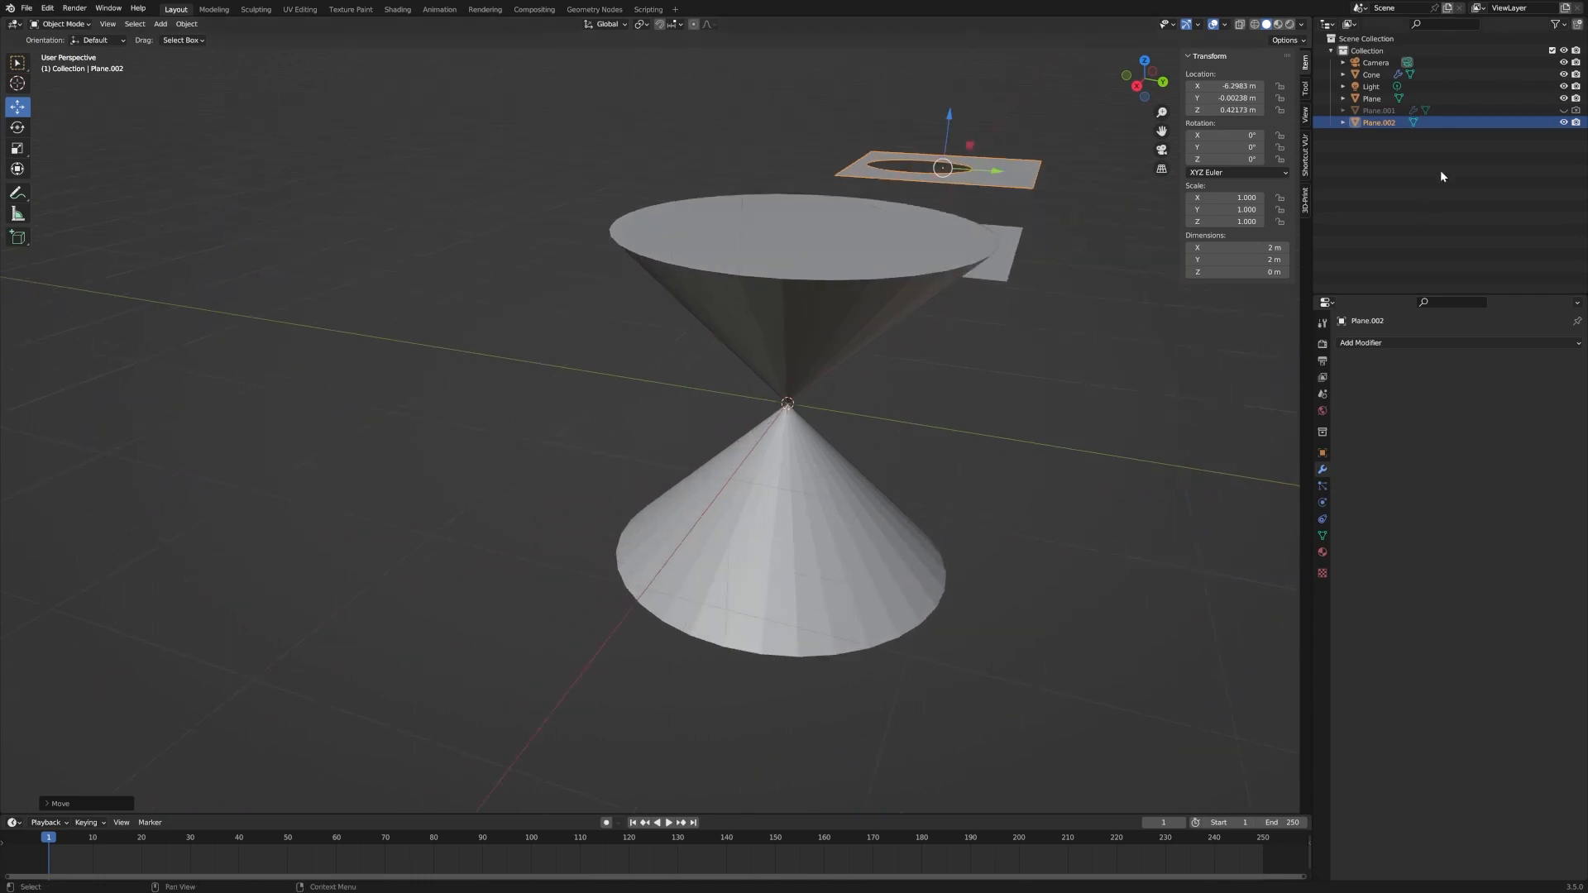
left_click(1484, 109)
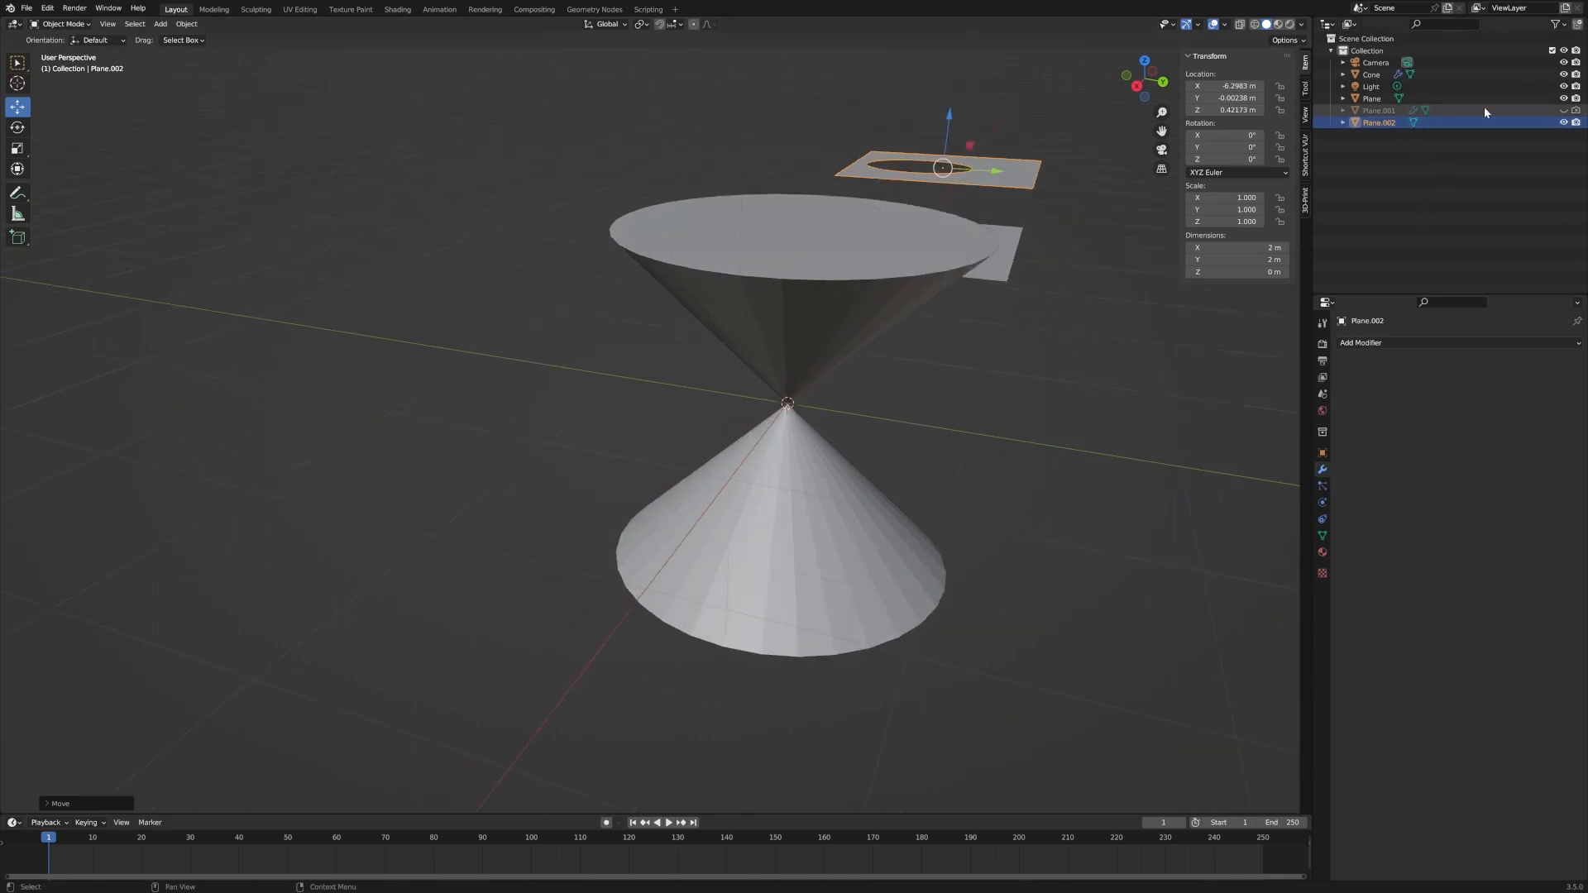
left_click(1564, 110)
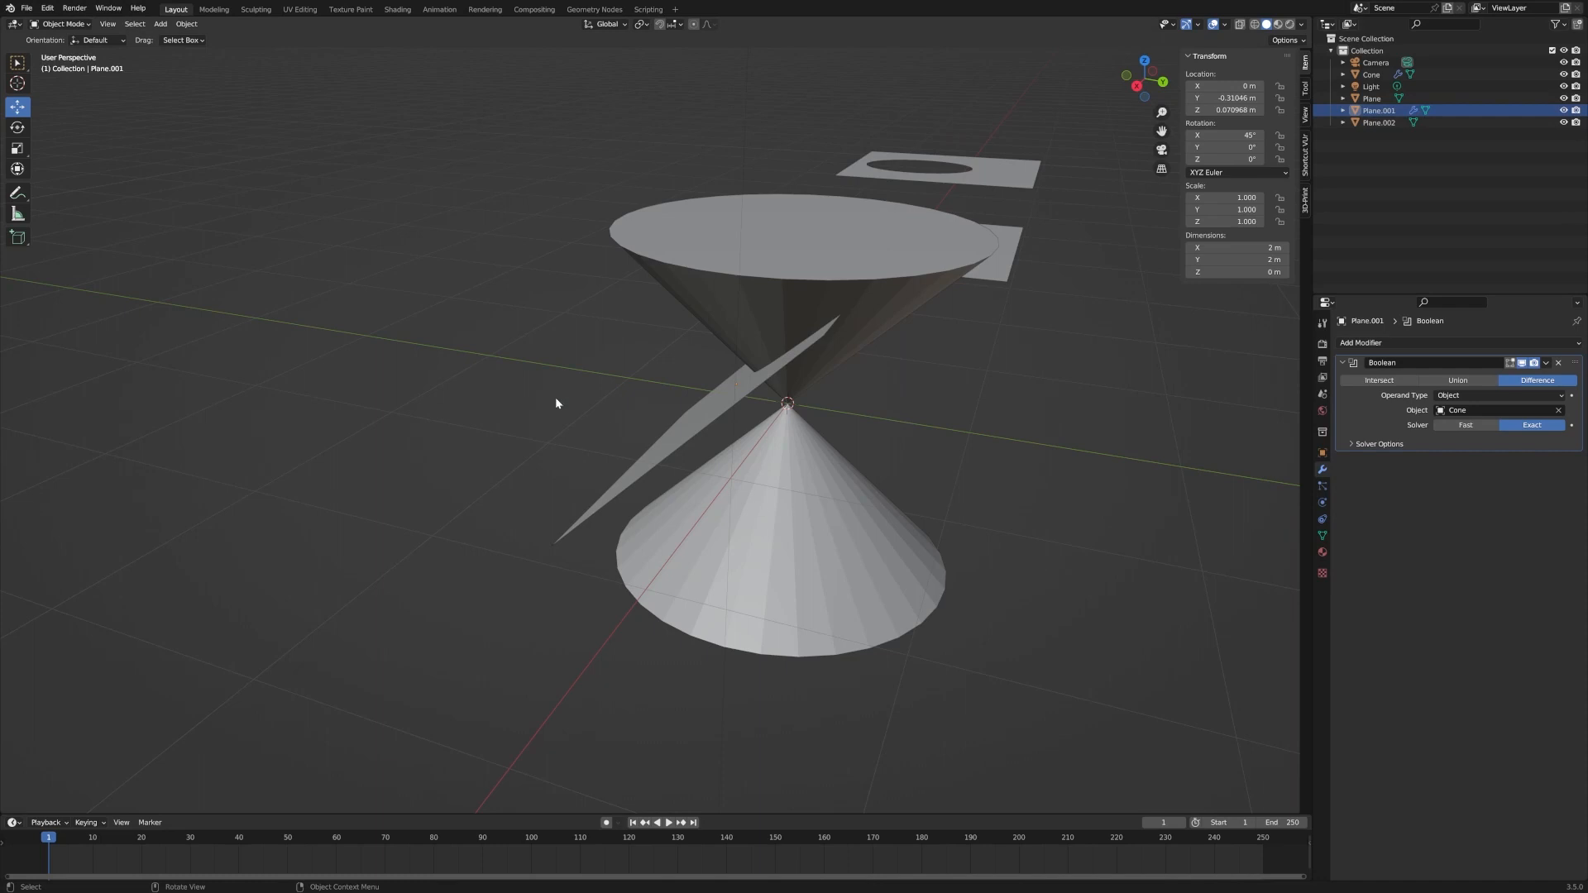
middle_click_drag(508, 387, 637, 374)
left_click(901, 325)
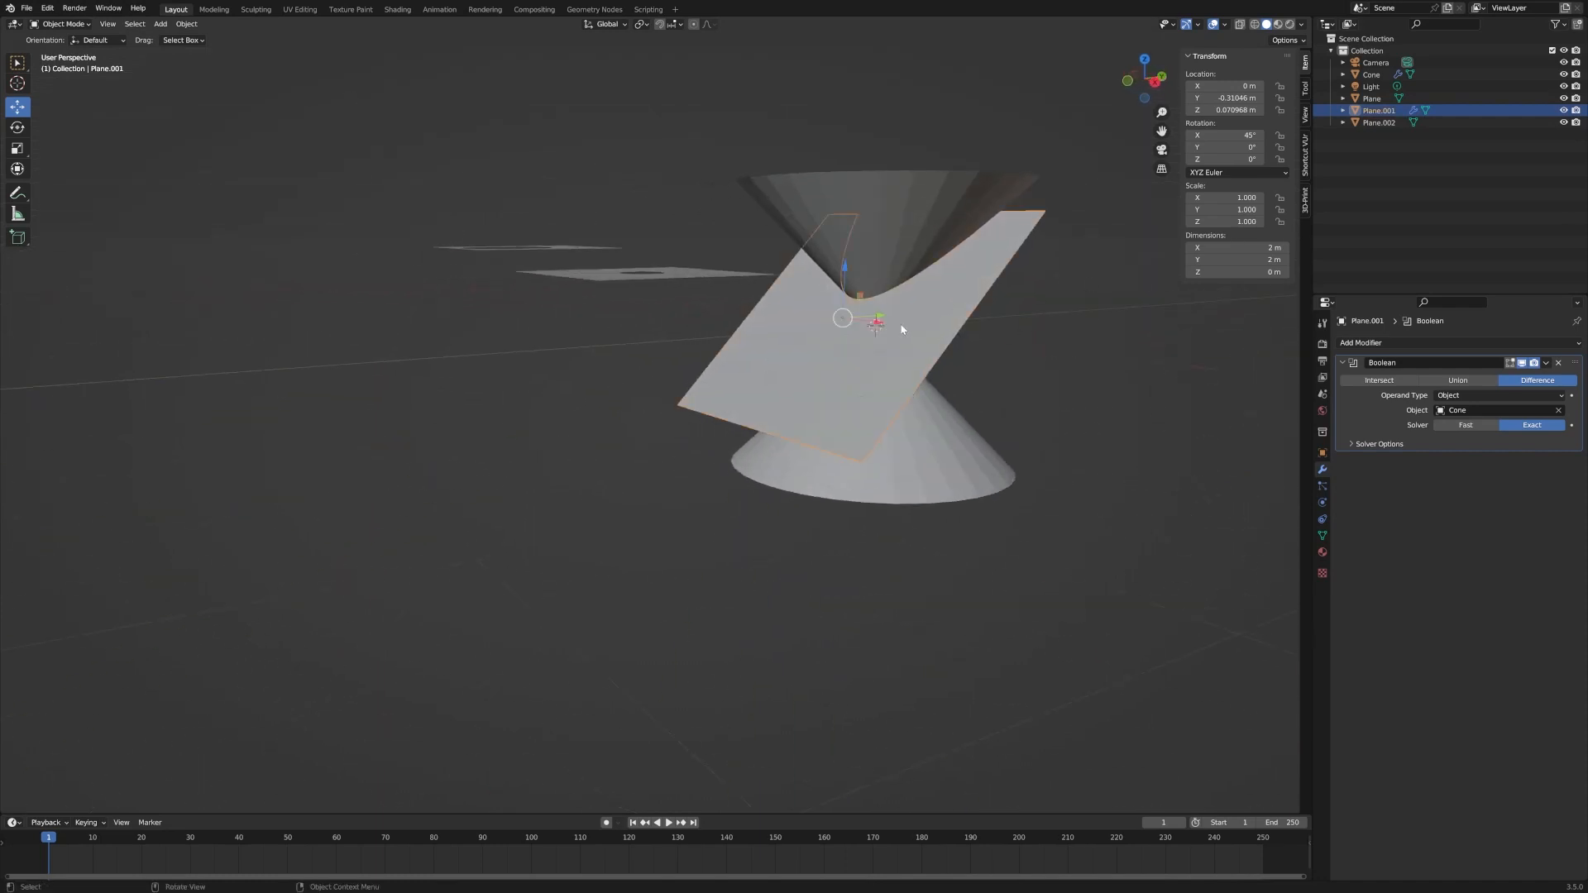
- Duplicate Plane.001 in place and hide the copy, Plane.003, keeping Plane.002 visible
key("shift+d")
right_click(975, 309)
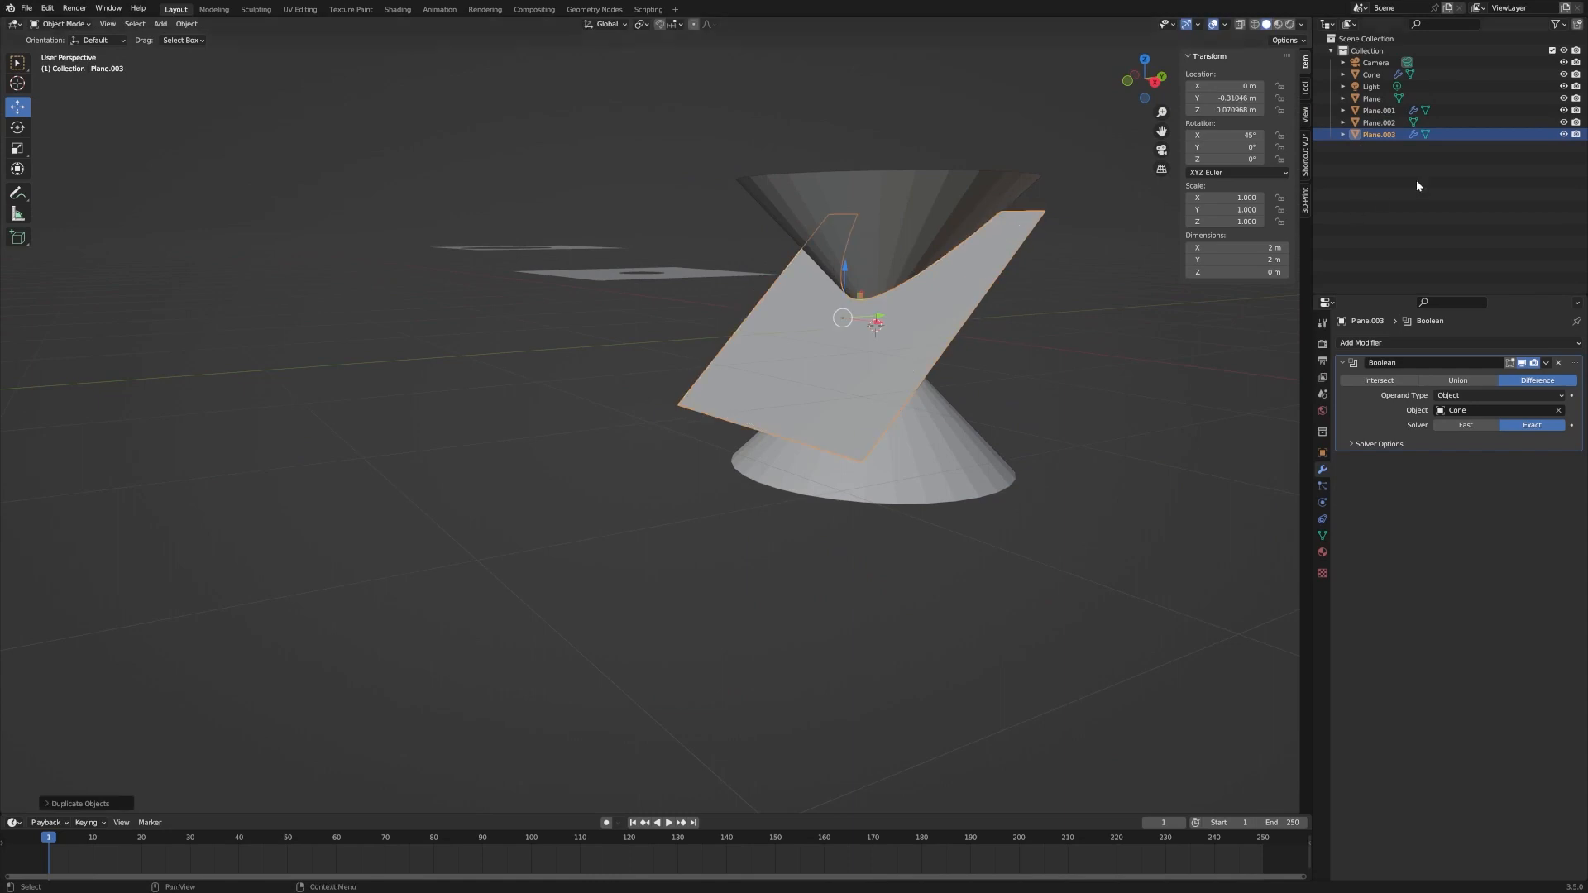
left_click(1565, 123)
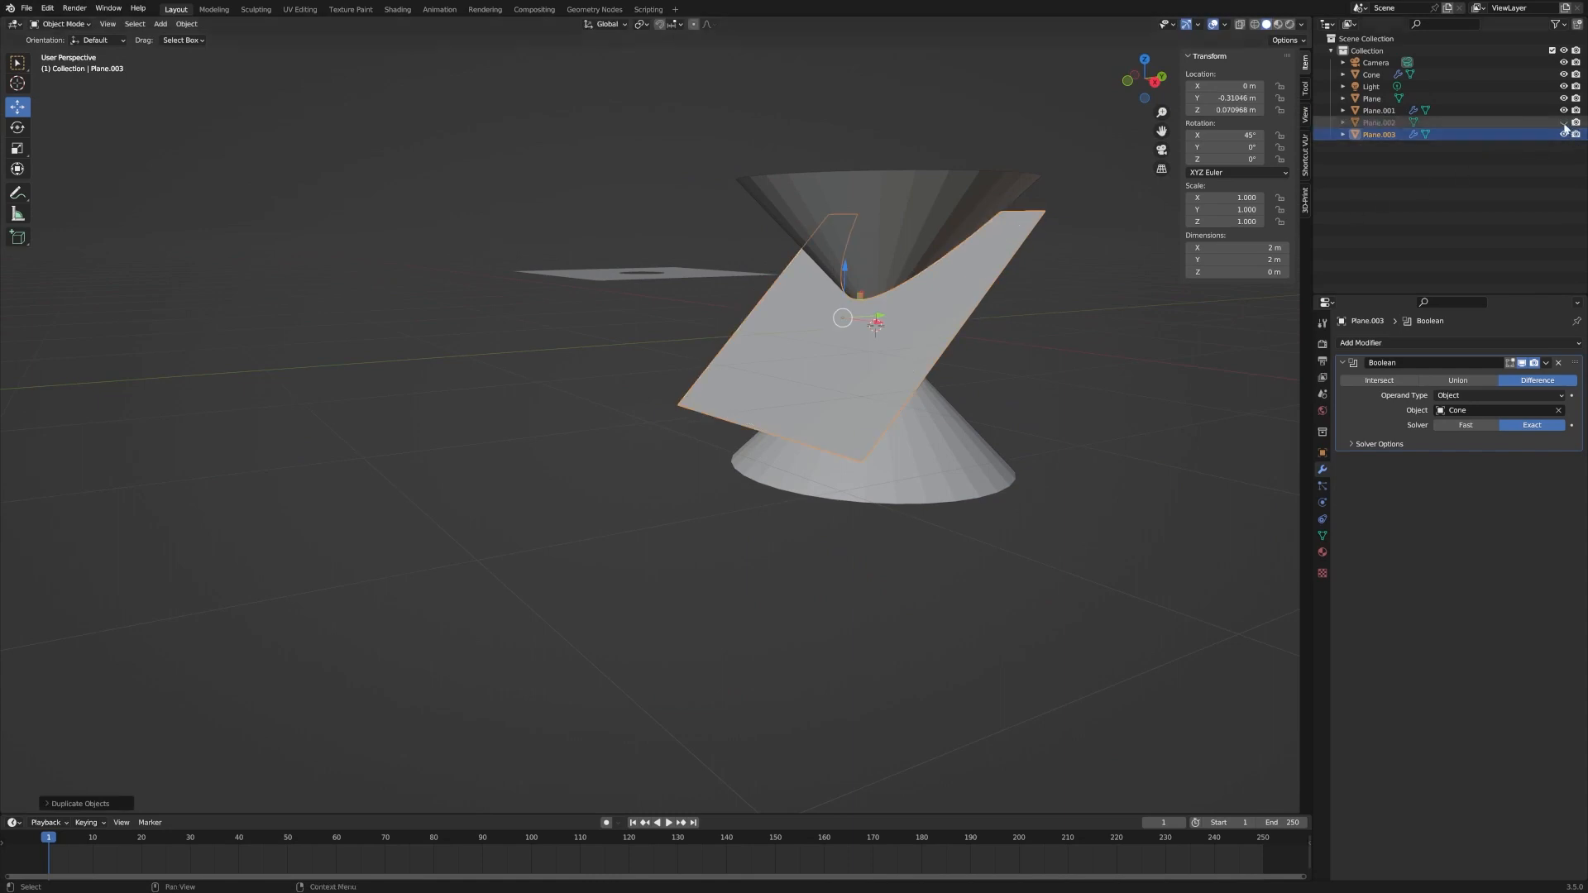
left_click(1564, 122)
left_click(1564, 134)
- Raise Plane.001 to about 0.25 m on Z and apply its Boolean modifier
left_click(1376, 110)
middle_click_drag(1019, 383, 1322, 387)
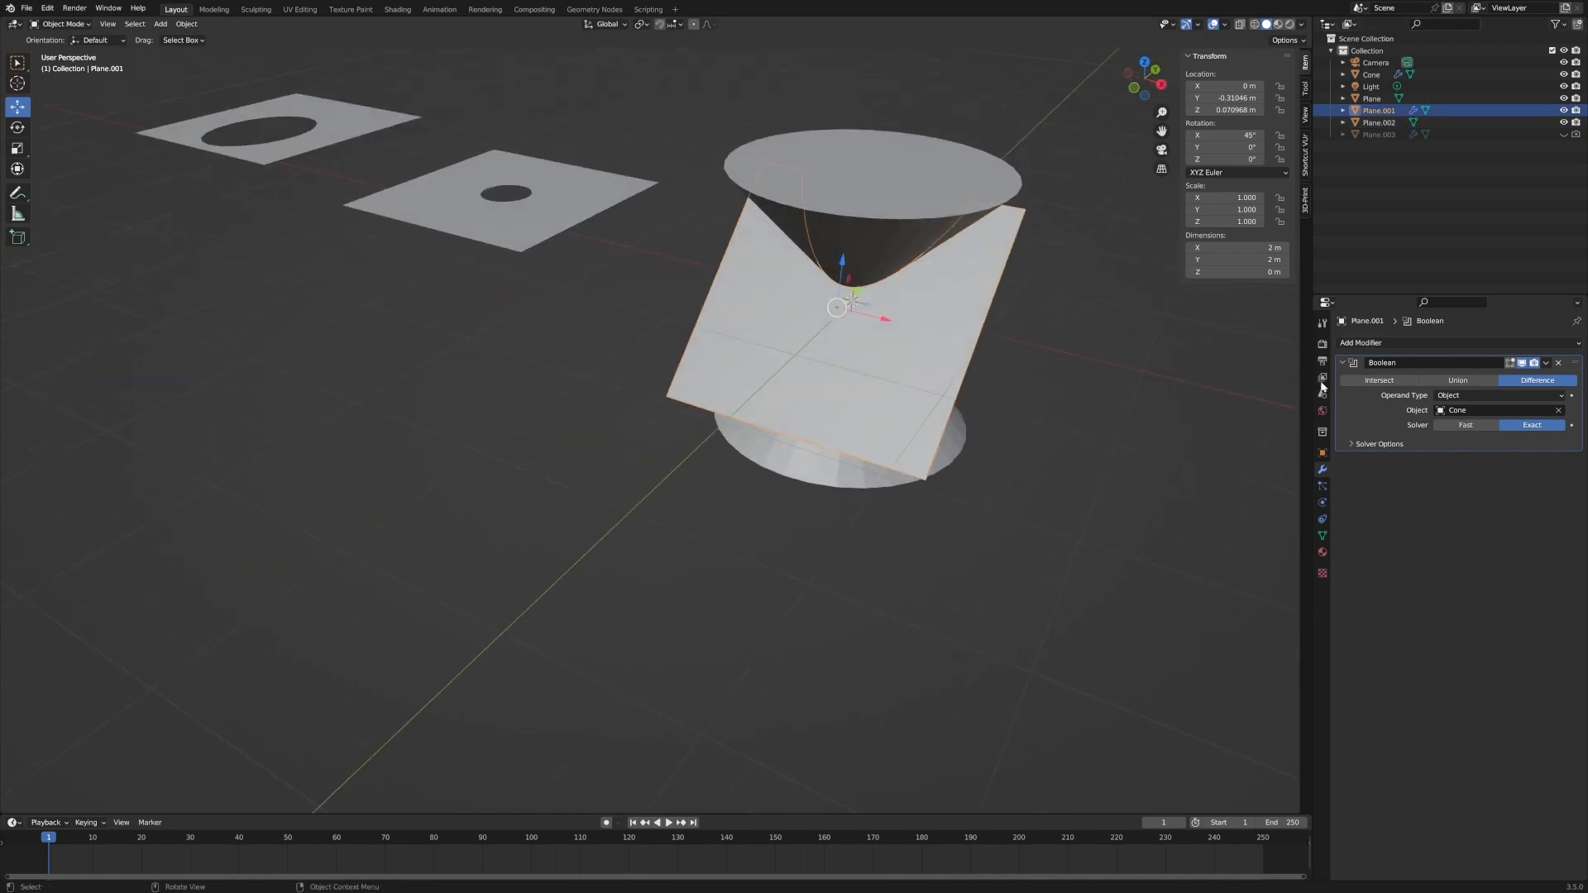
left_click_drag(842, 265, 860, 240)
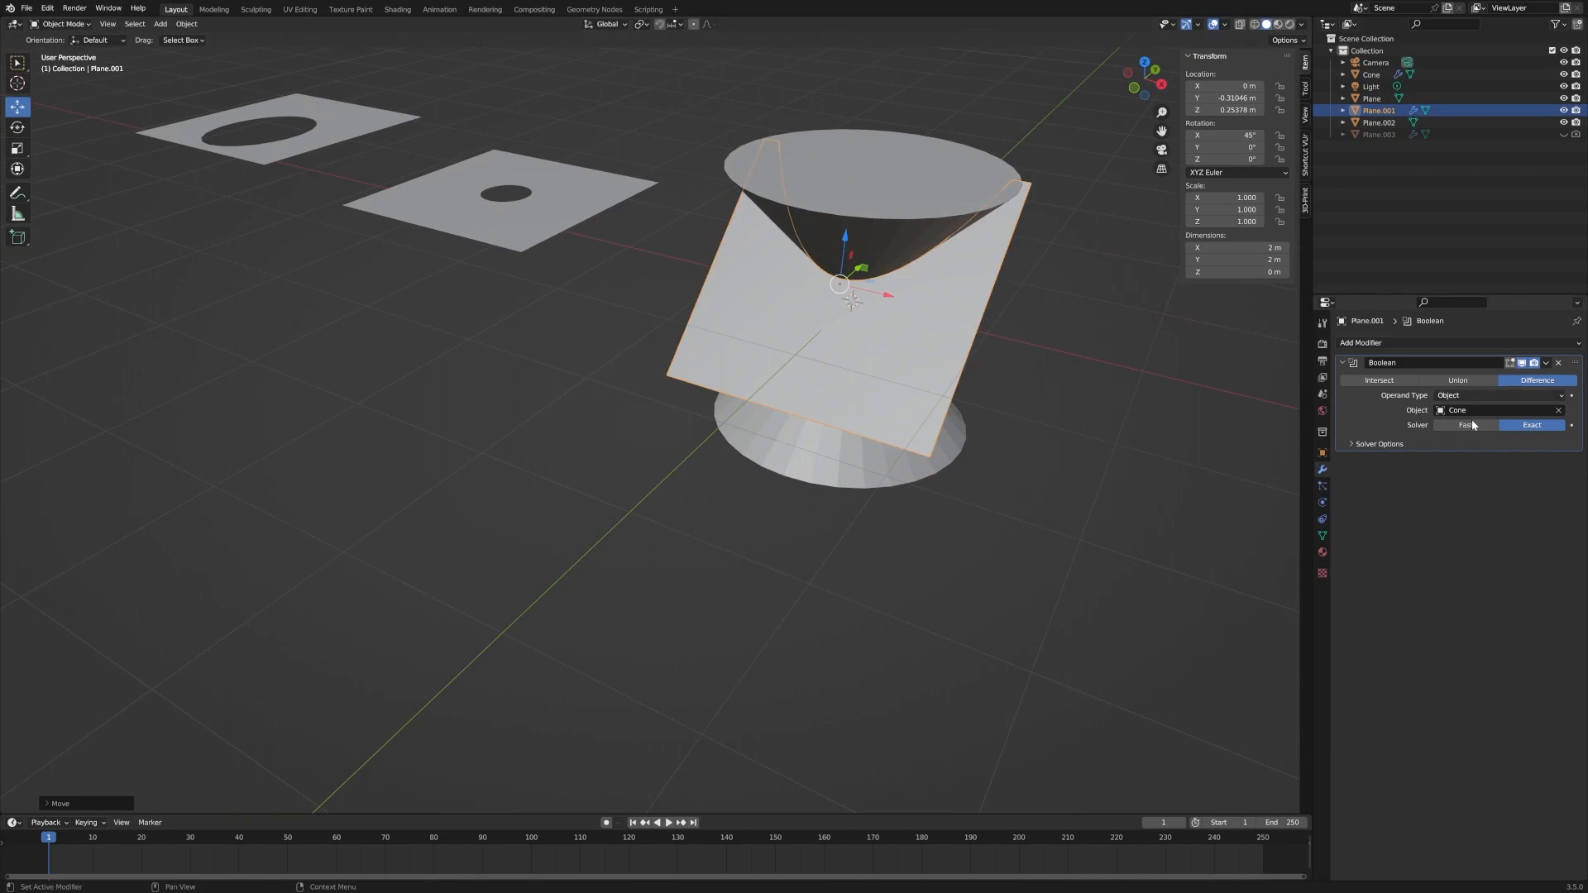
left_click(1544, 364)
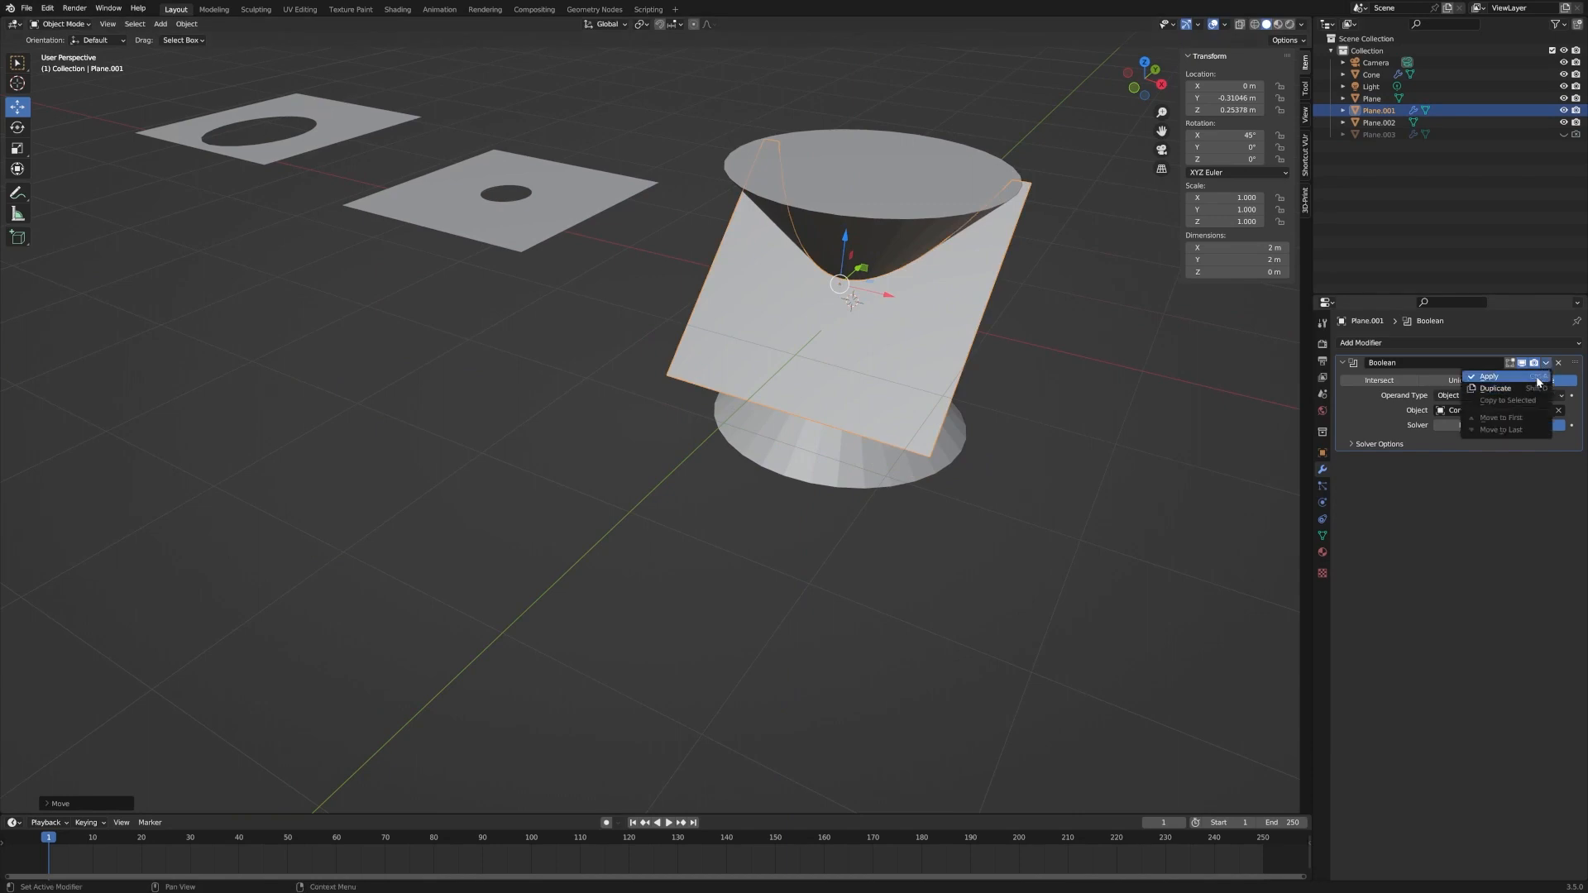
left_click(1489, 376)
- Set the parabola-cut plane's X rotation to 0° and move it along X to about -9.2 m
left_click(1259, 134)
key("Return")
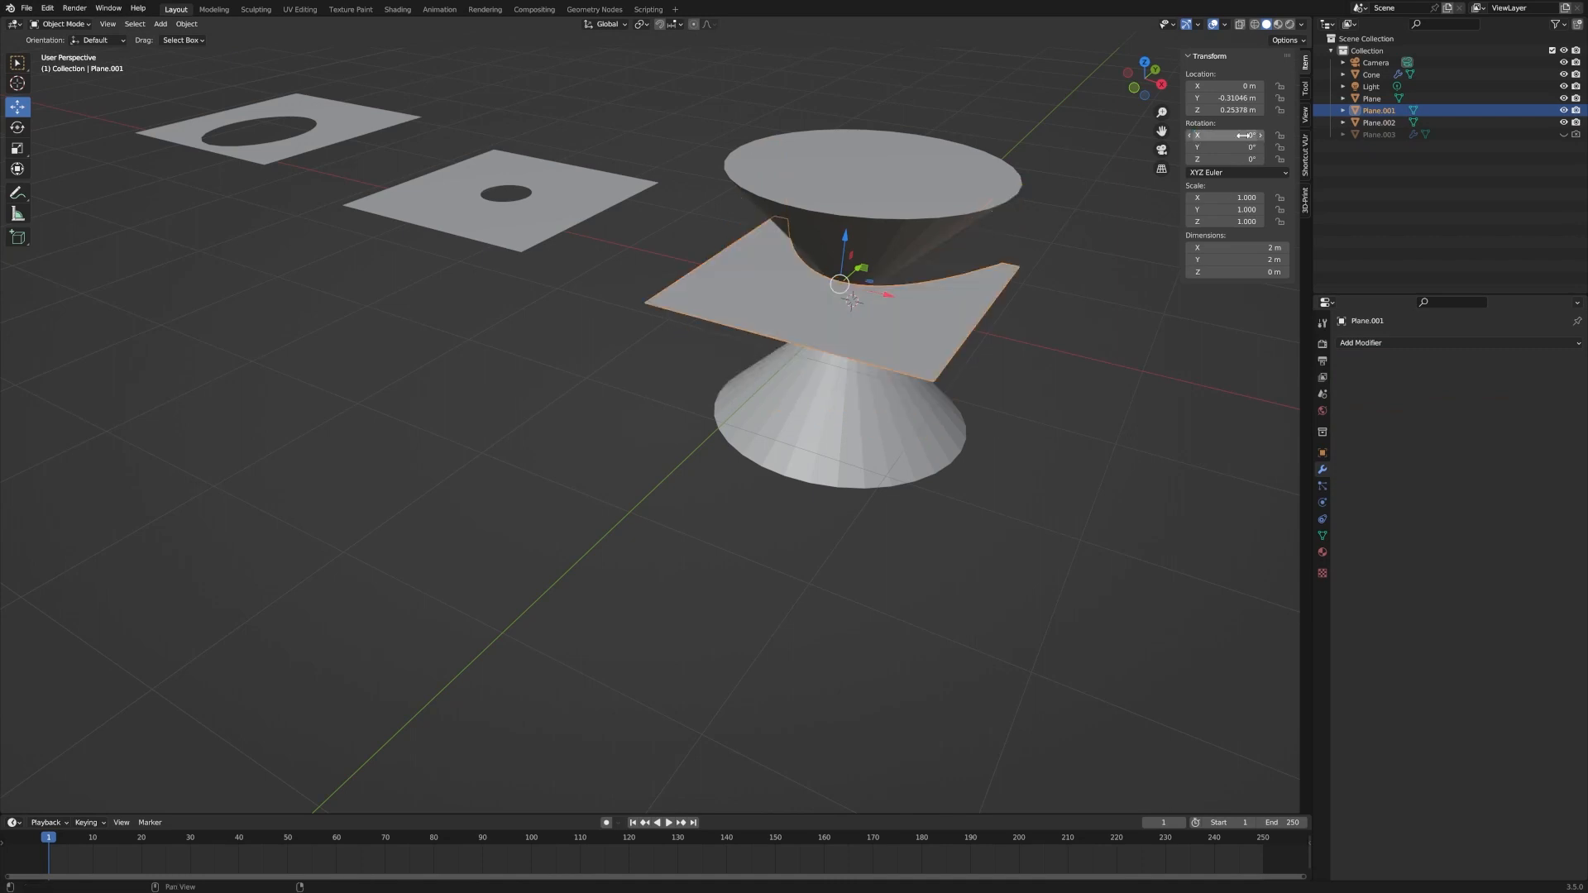
scroll(594, 498, "down", 4)
key("KP_7")
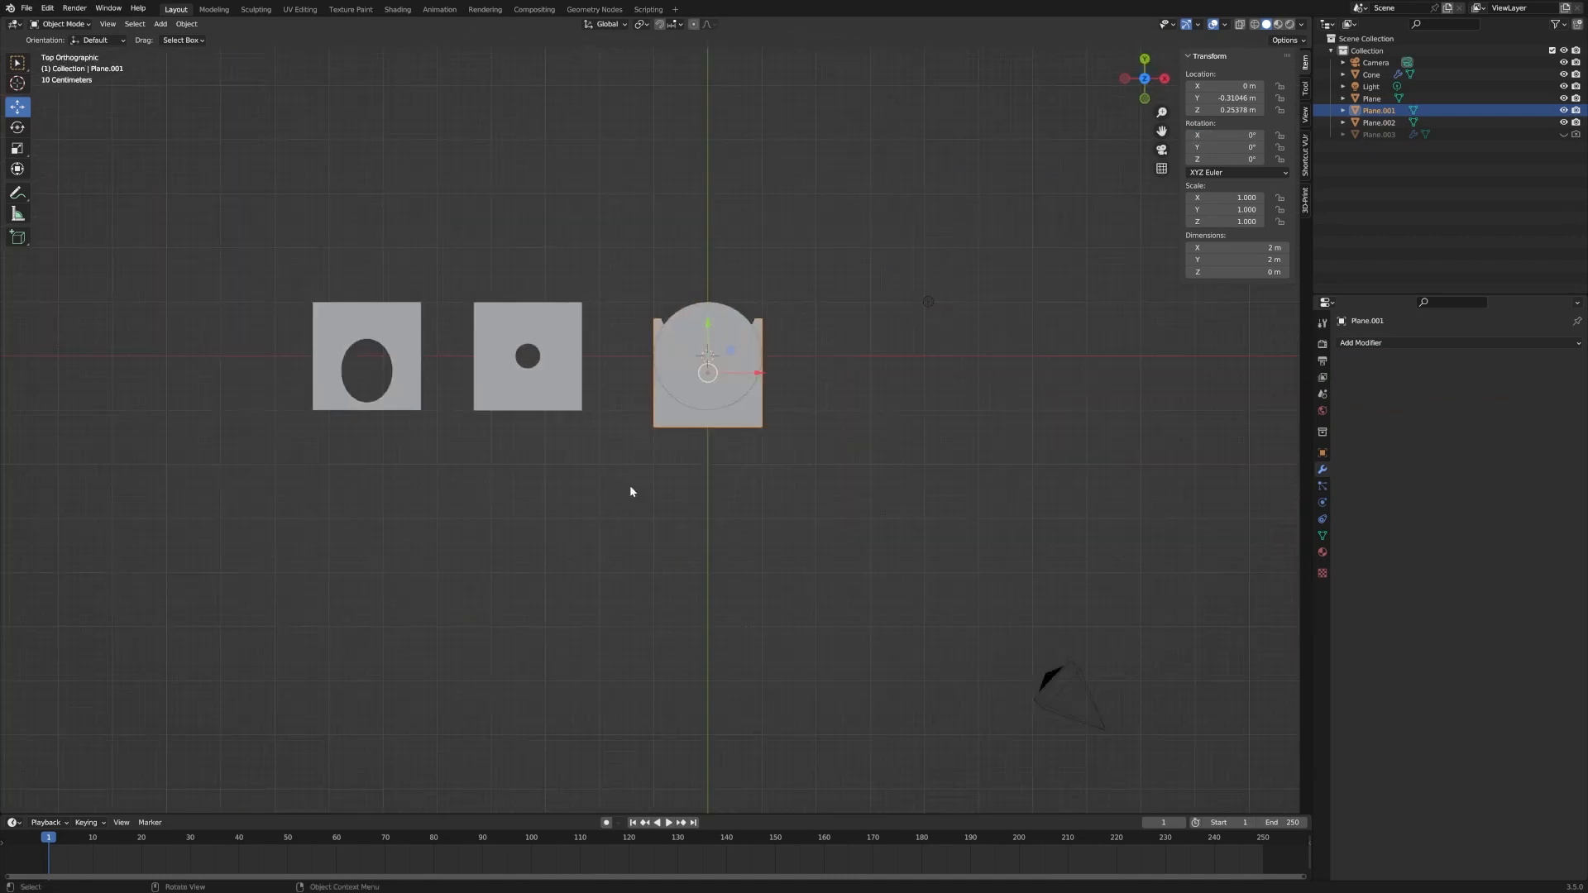
left_click_drag(759, 370, 255, 352)
- Select the hidden 45° plane, Plane.003, and show it again at the double cone
middle_click_drag(690, 670, 713, 542)
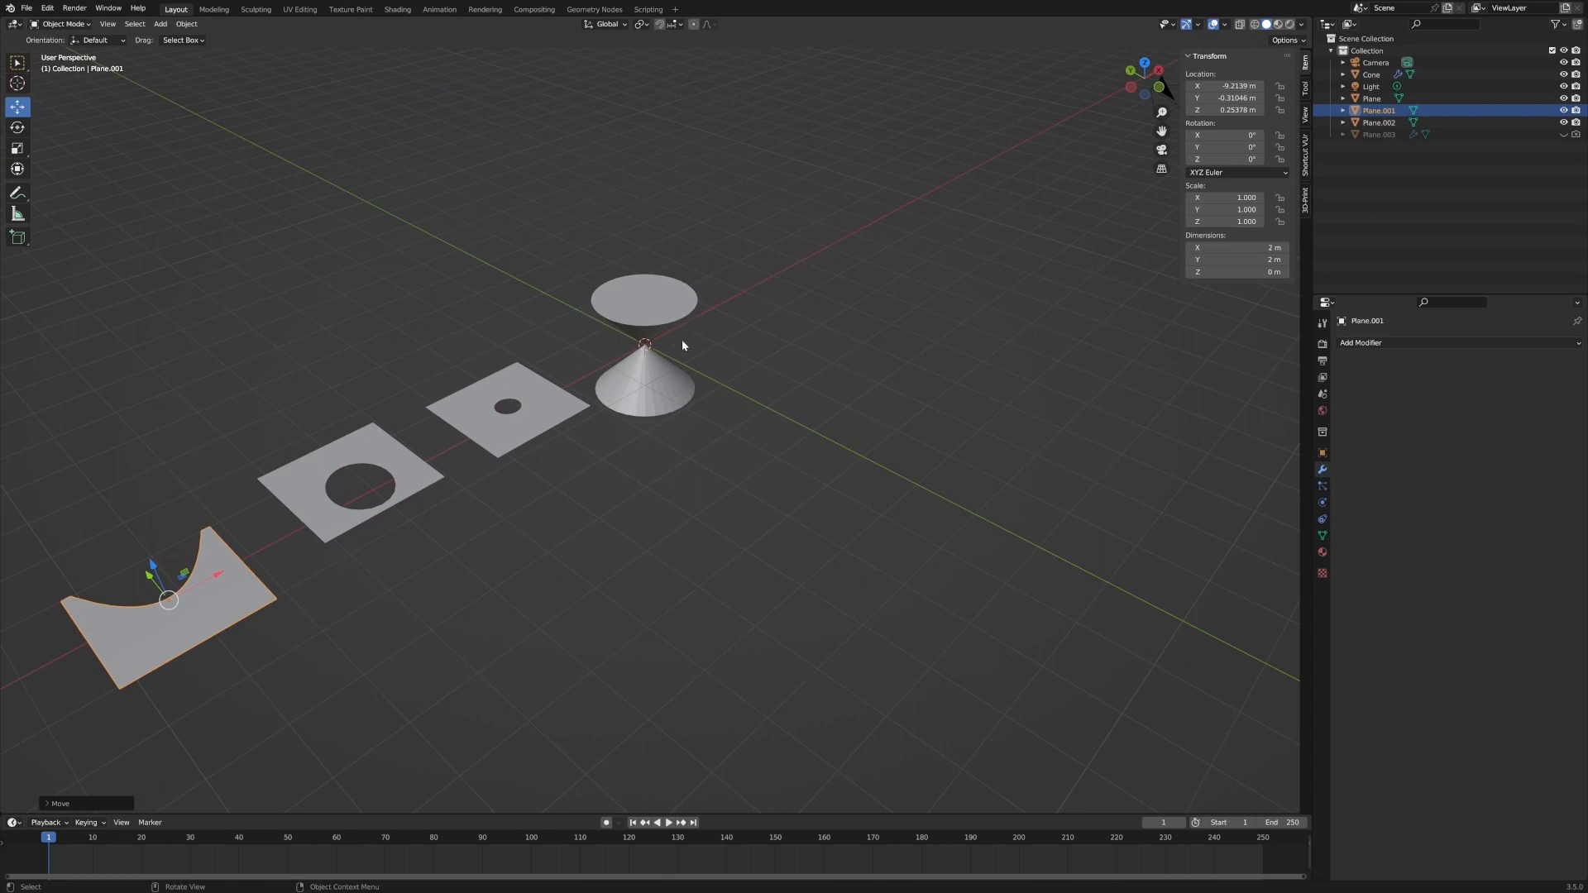
scroll(657, 377, "up", 5)
scroll(659, 381, "down", 3)
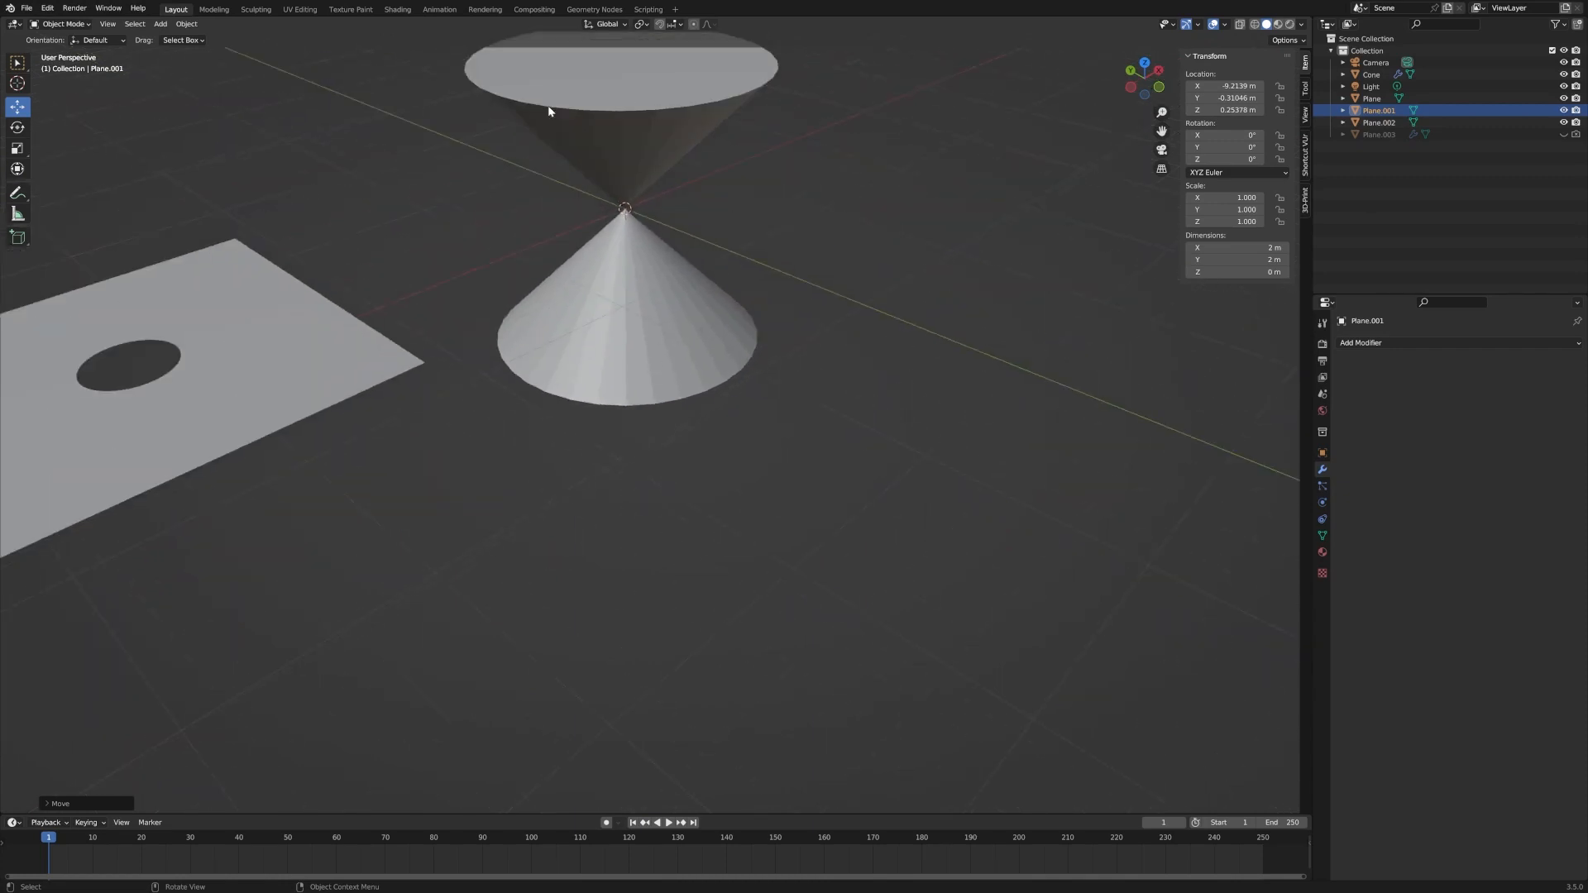
scroll(496, 343, "down", 5)
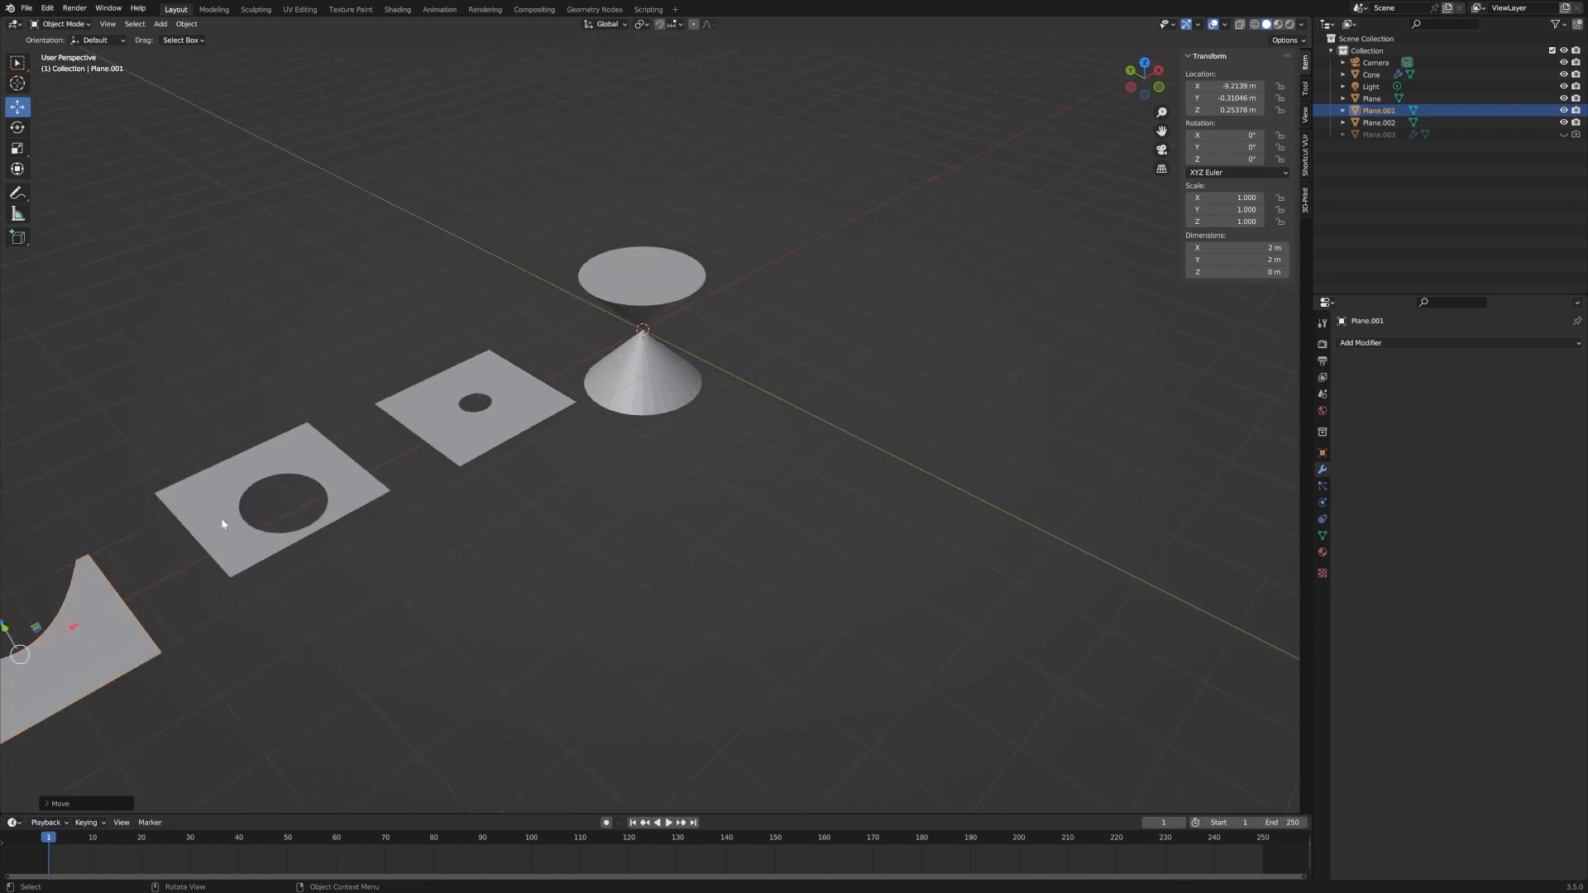
scroll(180, 554, "down", 2)
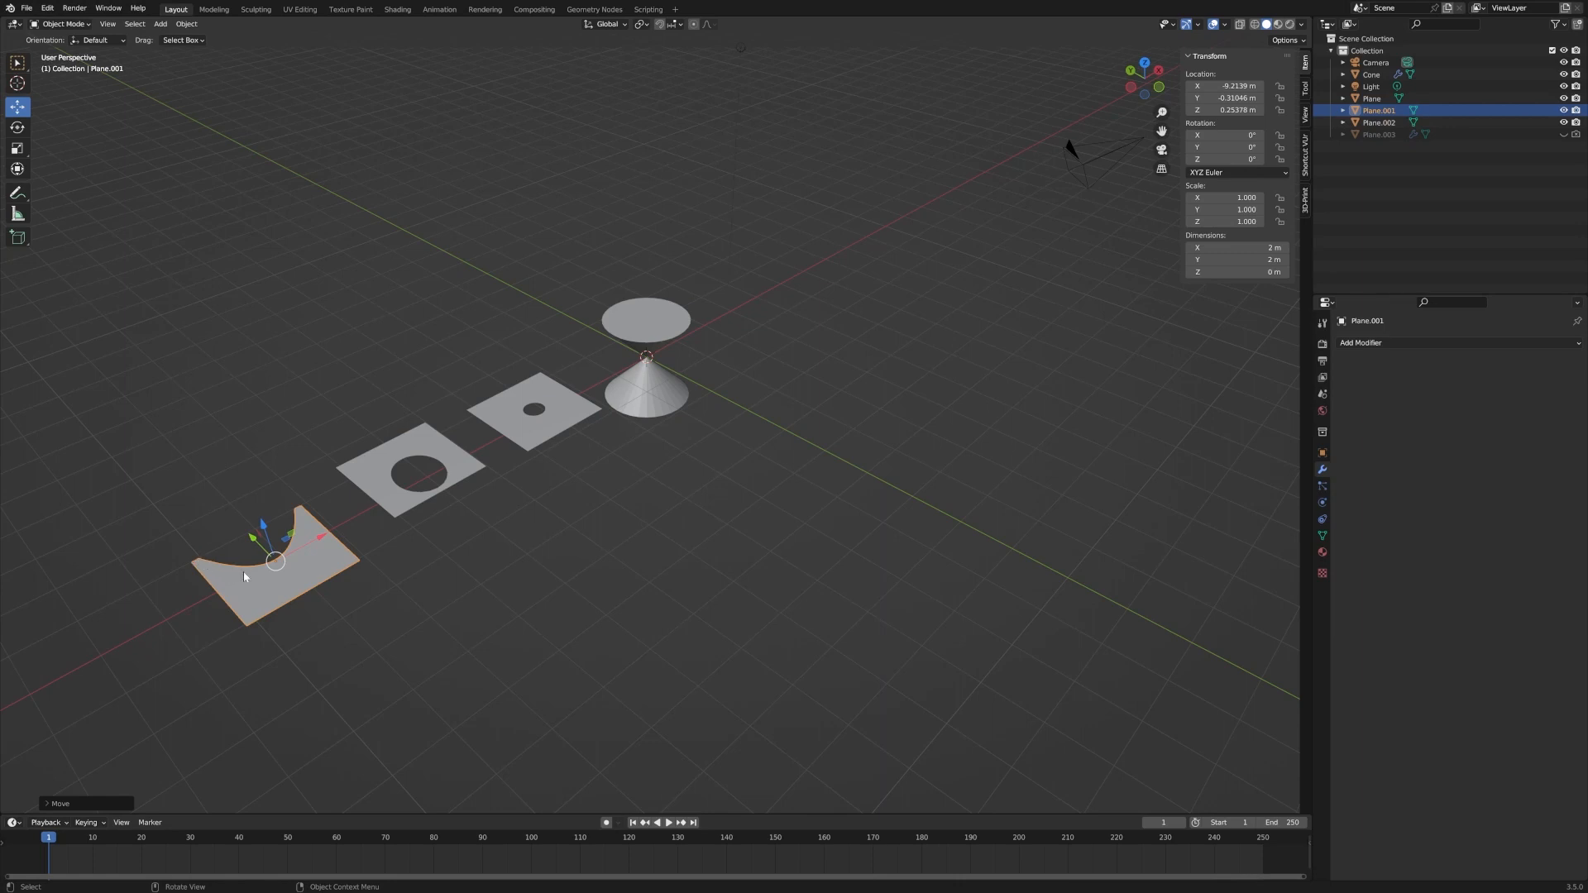
middle_click_drag(331, 575, 216, 633)
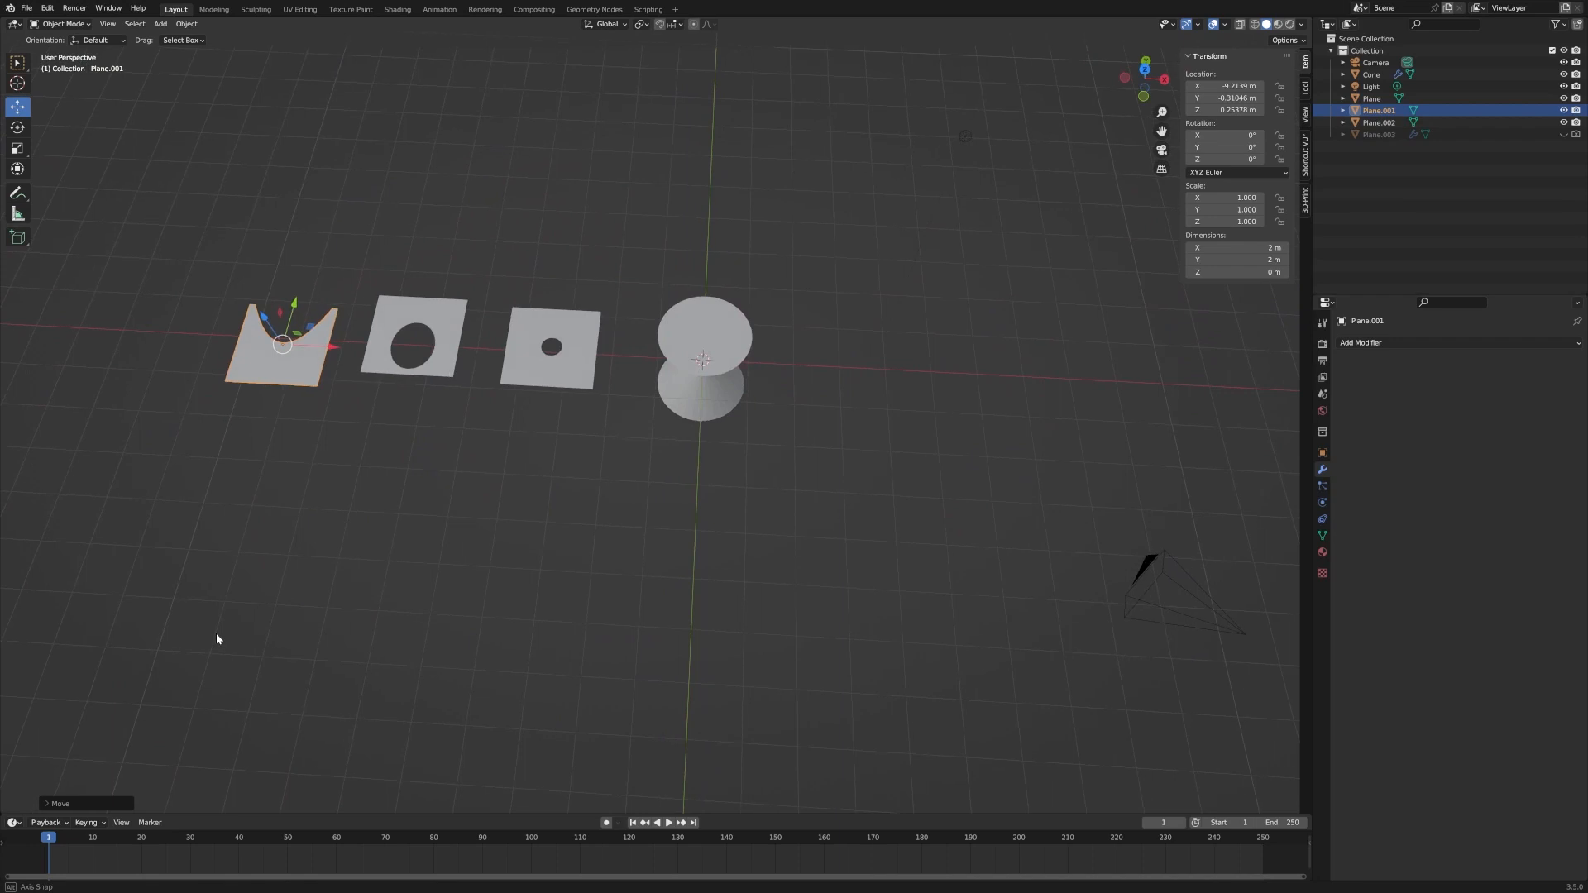
left_click(1494, 132)
left_click(1564, 134)
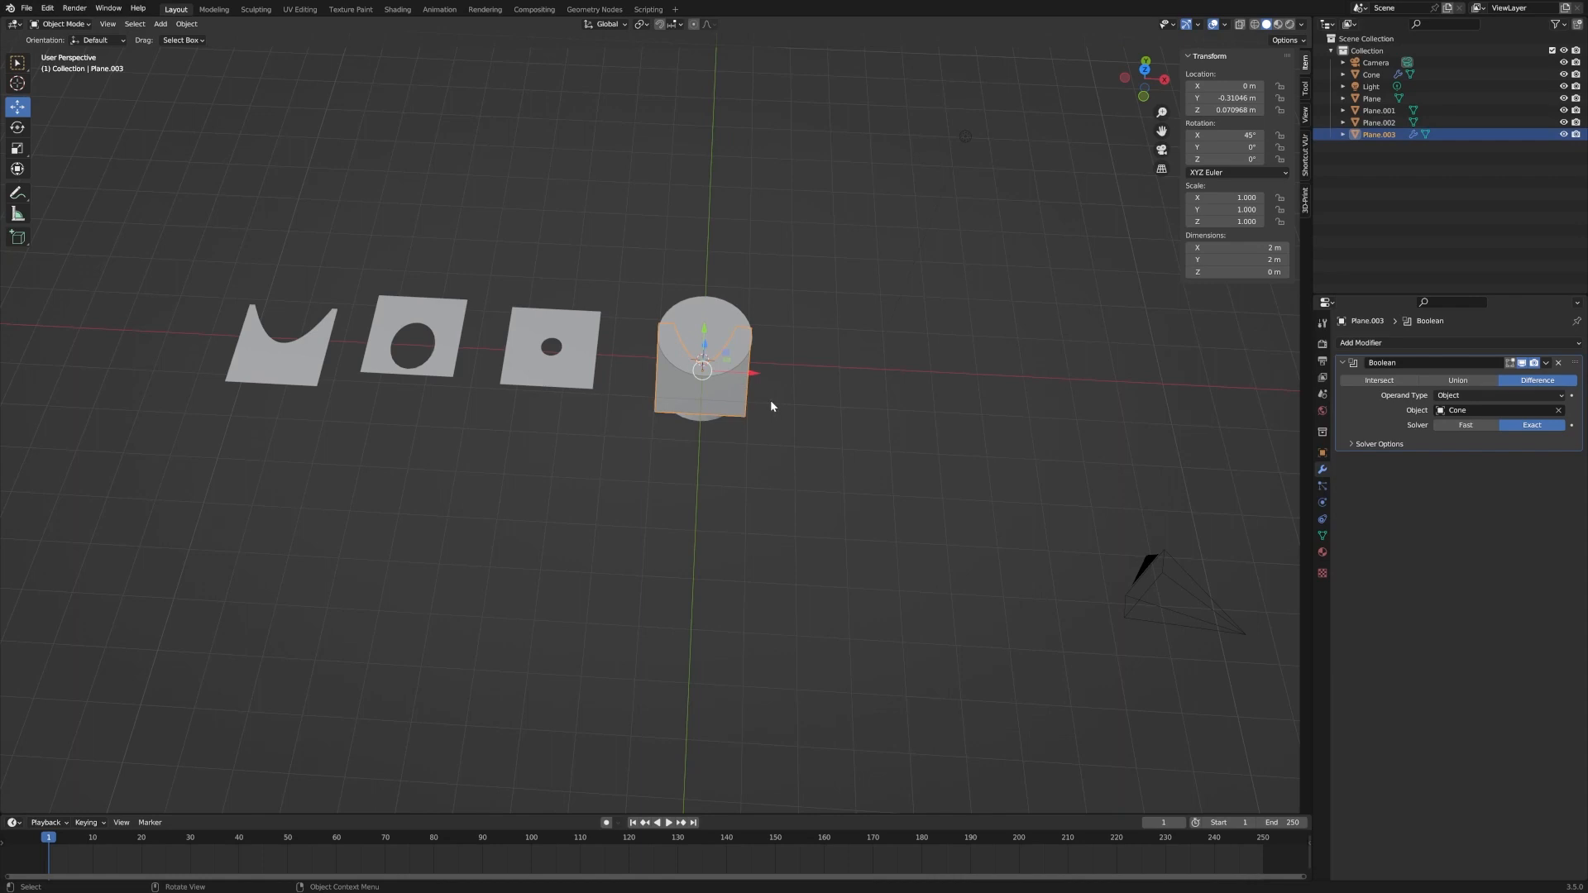
key("KP_Decimal")
scroll(1018, 495, "down", 5)
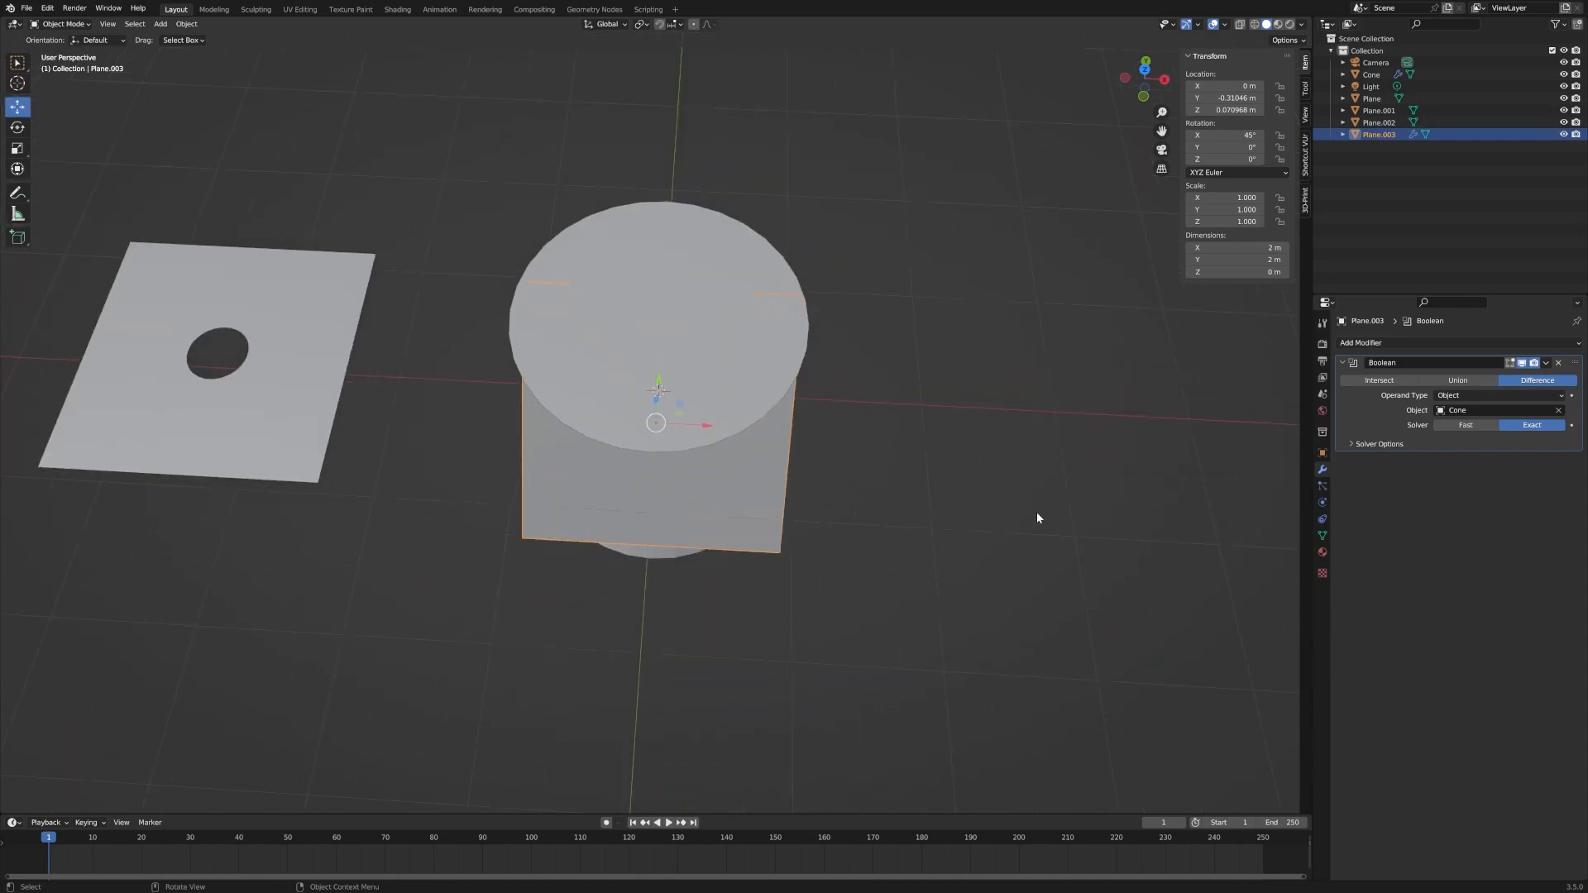
- Duplicate Plane.003 in place and hide the copy, Plane.004
middle_click_drag(1037, 514, 994, 463)
key("shift+d")
right_click(993, 456)
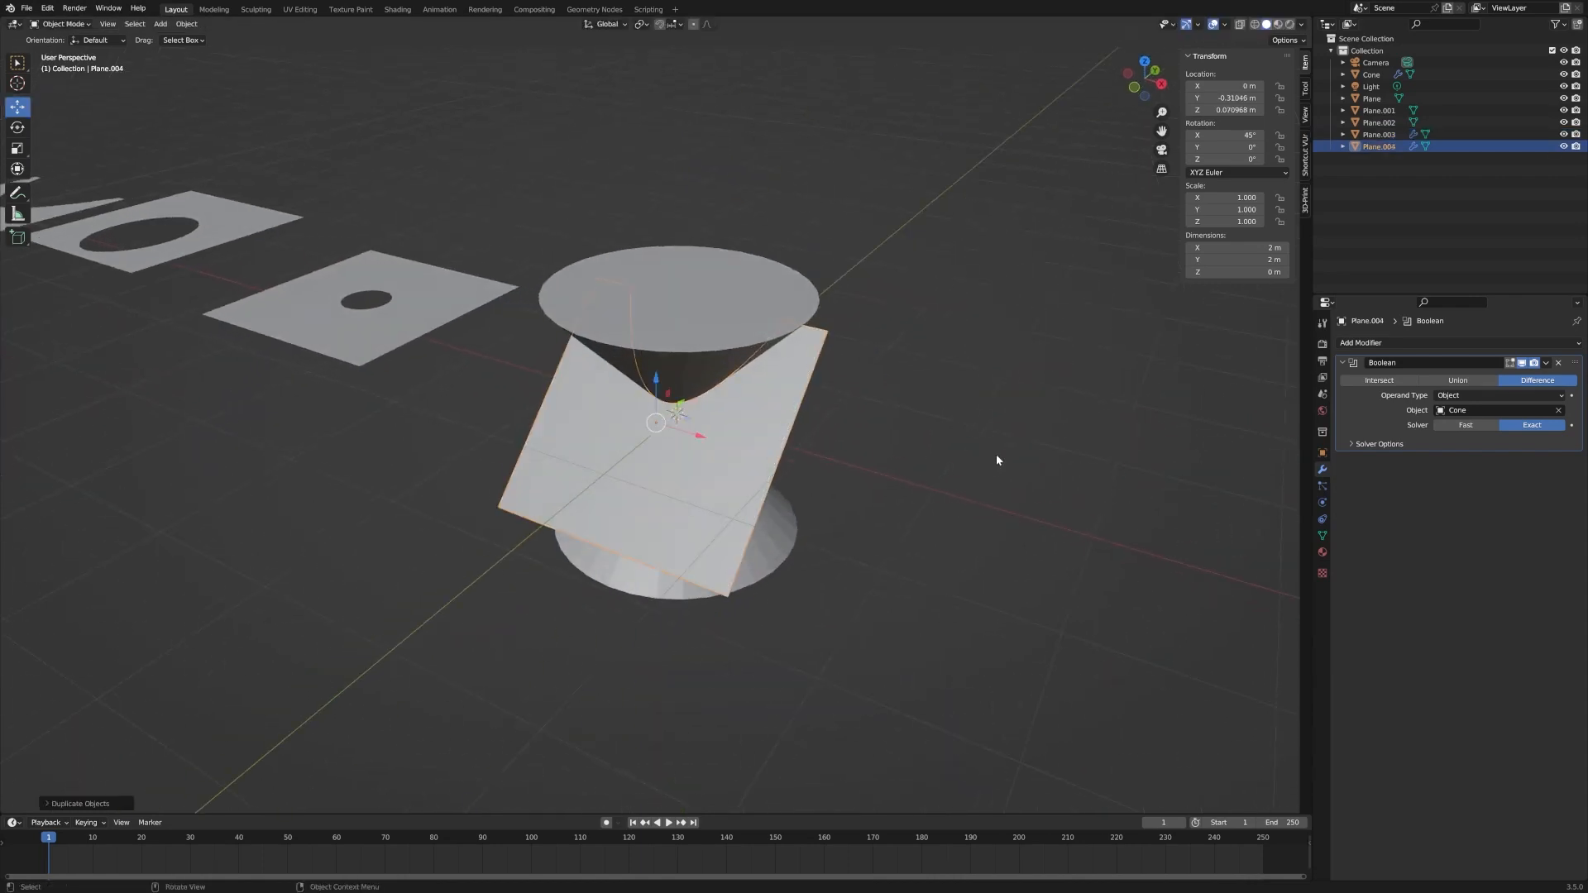
left_click(1563, 148)
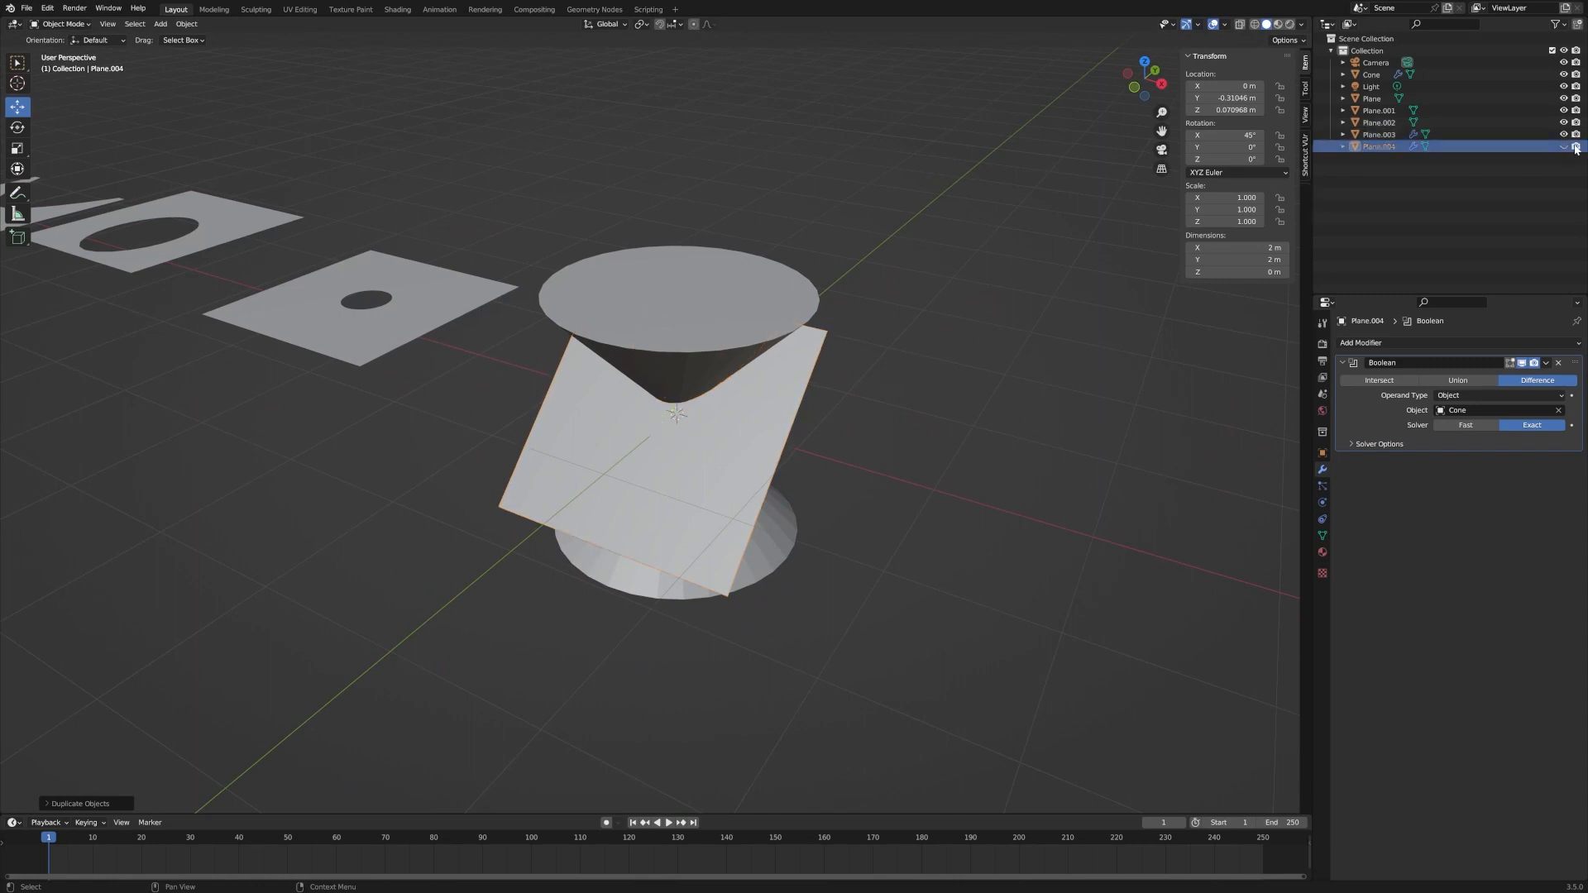
- Select Plane.003 and rotate it upright, setting its X rotation to 90°
left_click(627, 489)
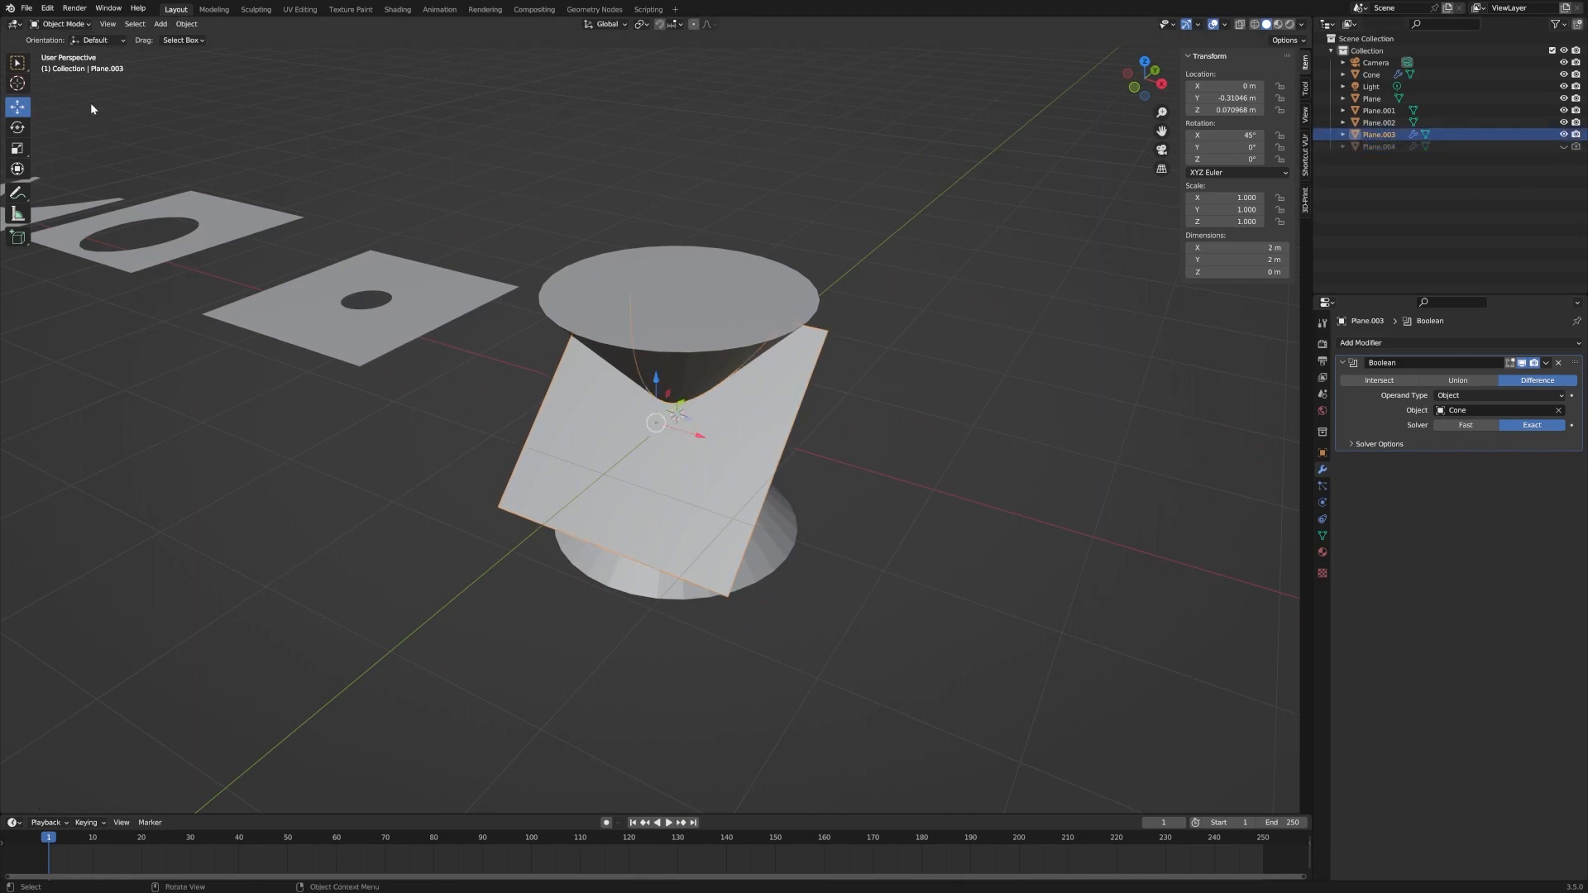
left_click(18, 126)
middle_click_drag(727, 274, 776, 277)
left_click_drag(632, 385, 627, 419)
left_click(1224, 135)
type("90")
key("Return")
- Move the upright plane to about -0.226 m on Y and about 0 m on Z so it cuts both cones
middle_click_drag(227, 380, 376, 384)
left_click(18, 107)
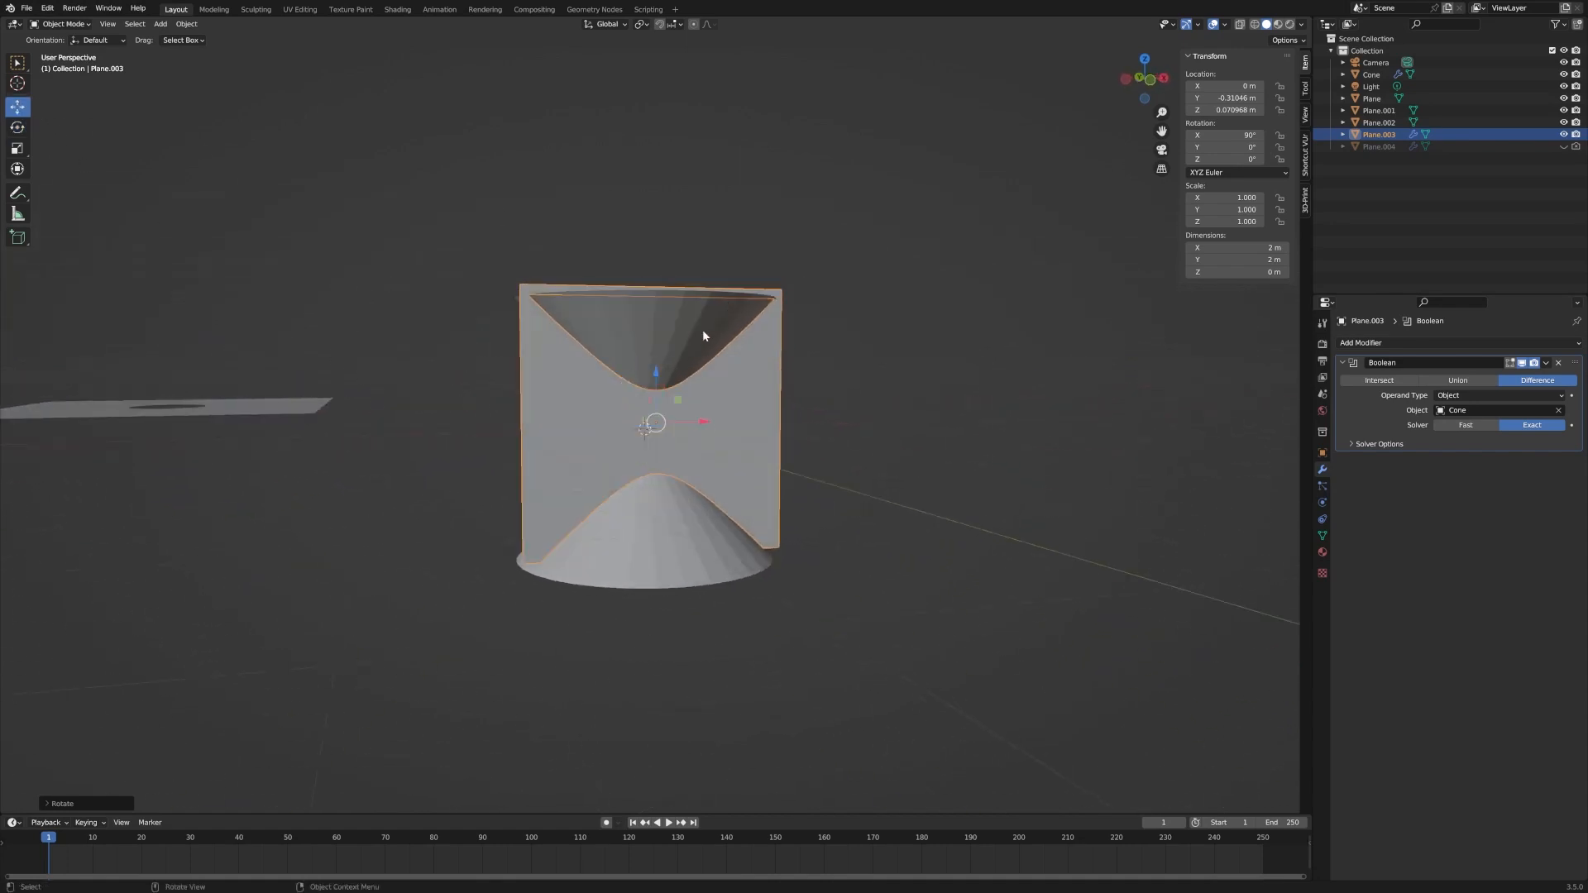
left_click_drag(652, 370, 649, 391)
middle_click_drag(365, 389, 462, 409)
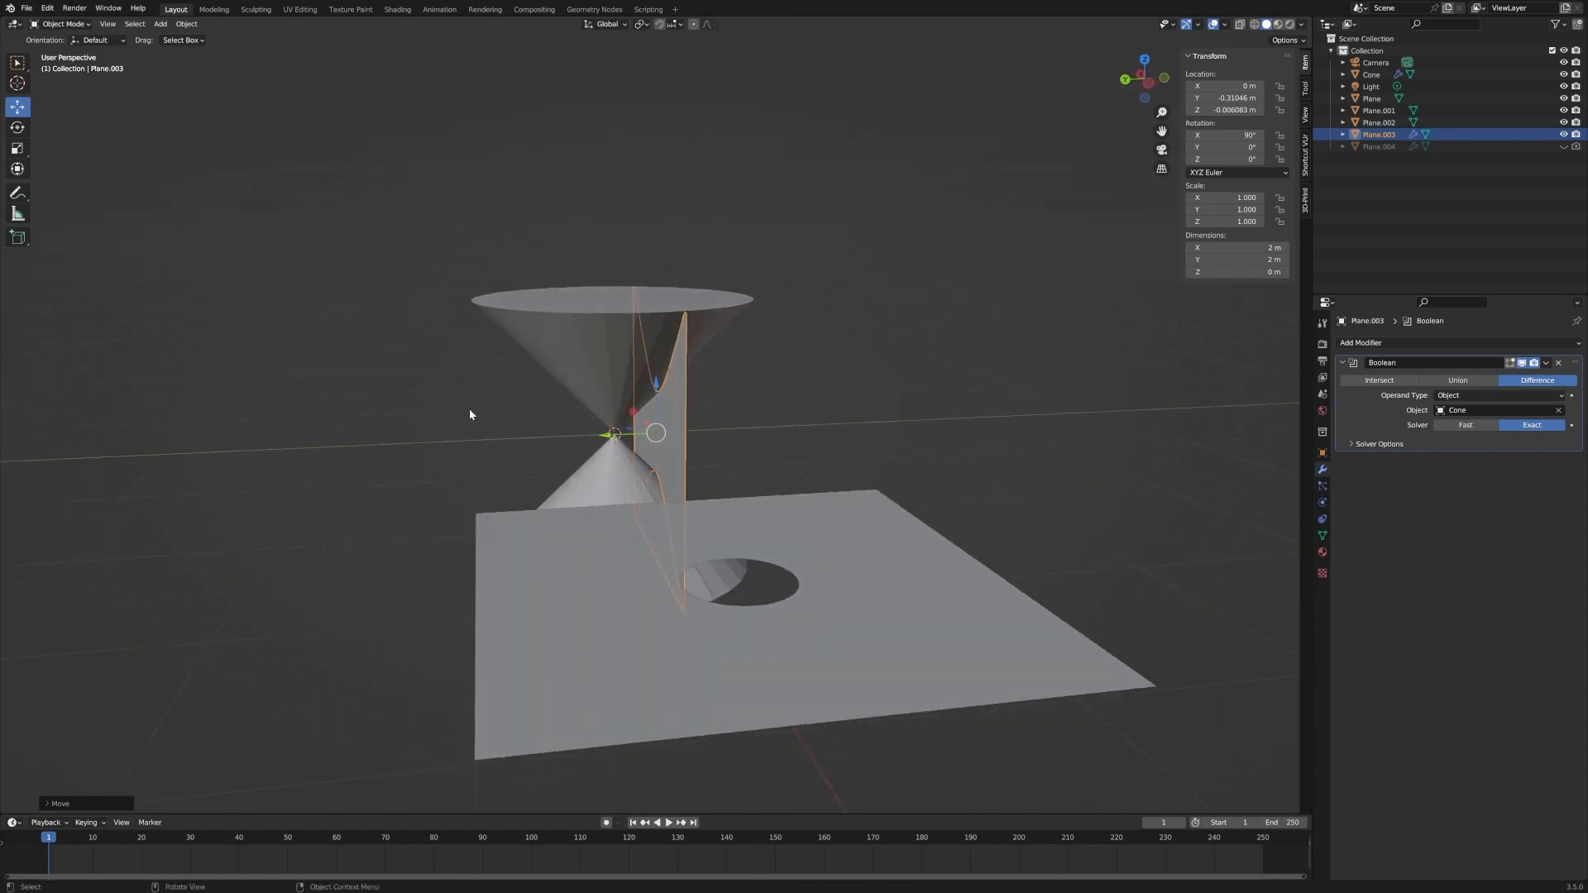
left_click_drag(614, 443, 595, 433)
middle_click_drag(873, 404, 680, 361)
left_click_drag(658, 383, 650, 381)
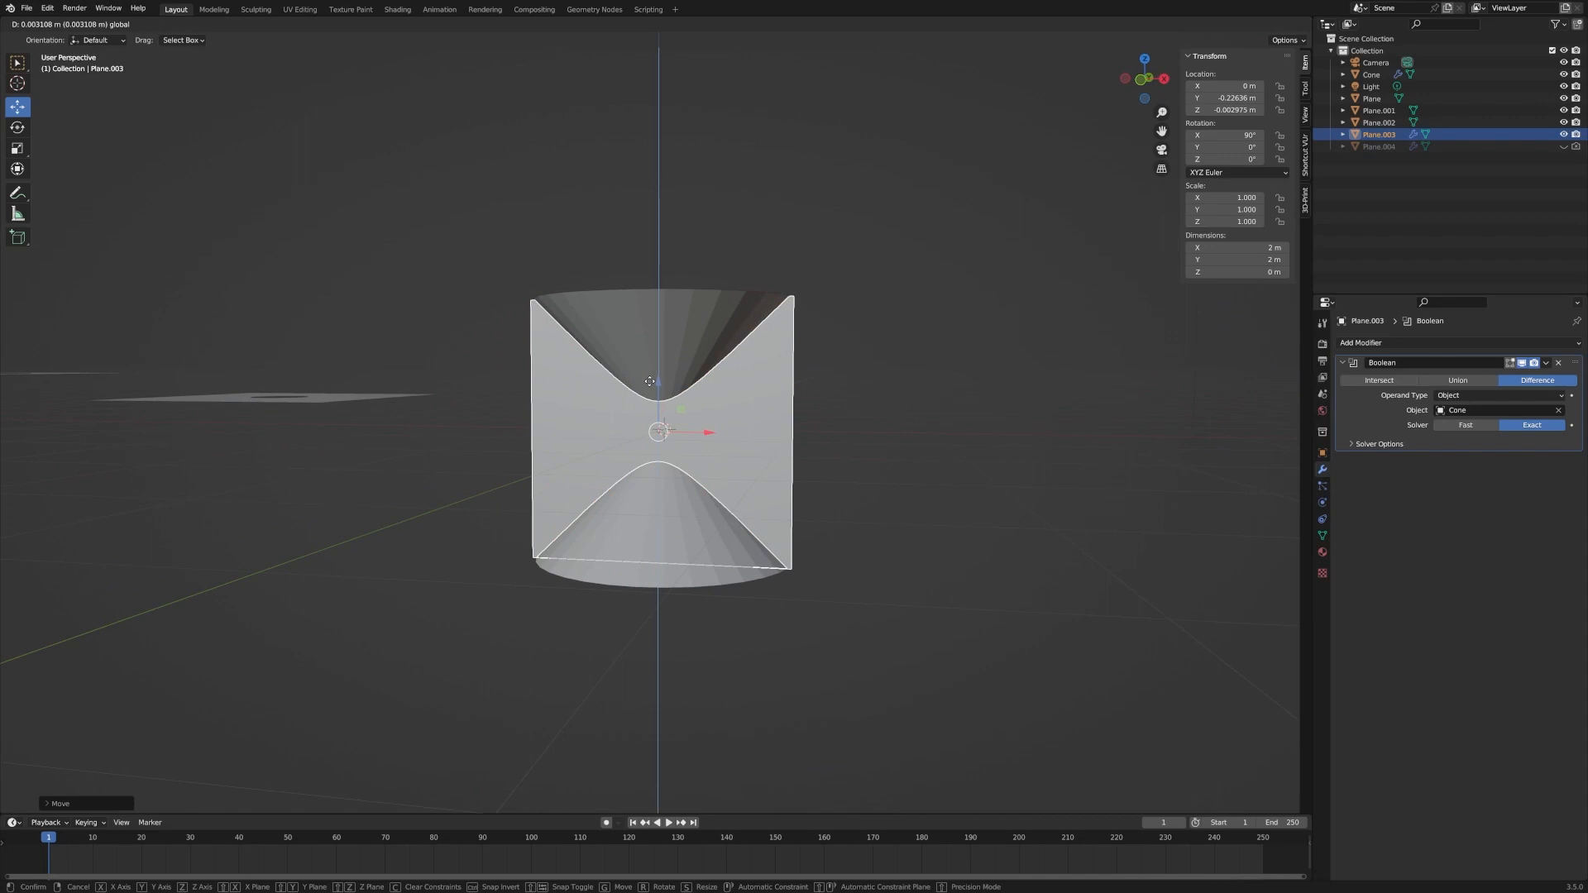
left_click_drag(650, 380, 648, 377)
- Scale the upright plane uniformly to about 0.973 and apply its Boolean modifier
key("s")
left_click(794, 495)
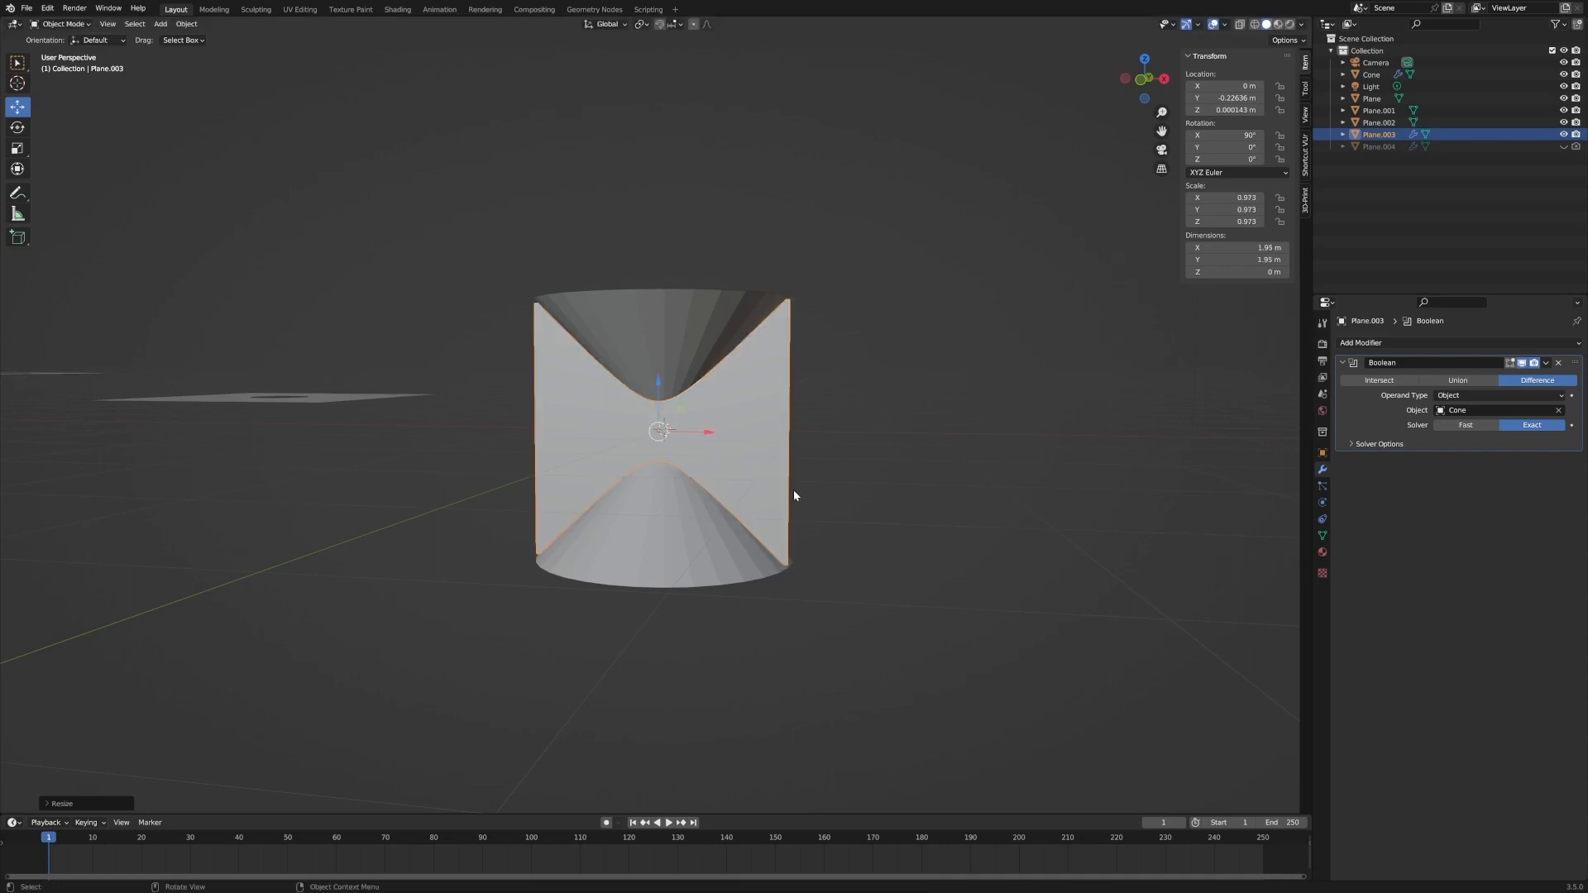
middle_click_drag(797, 434, 828, 444)
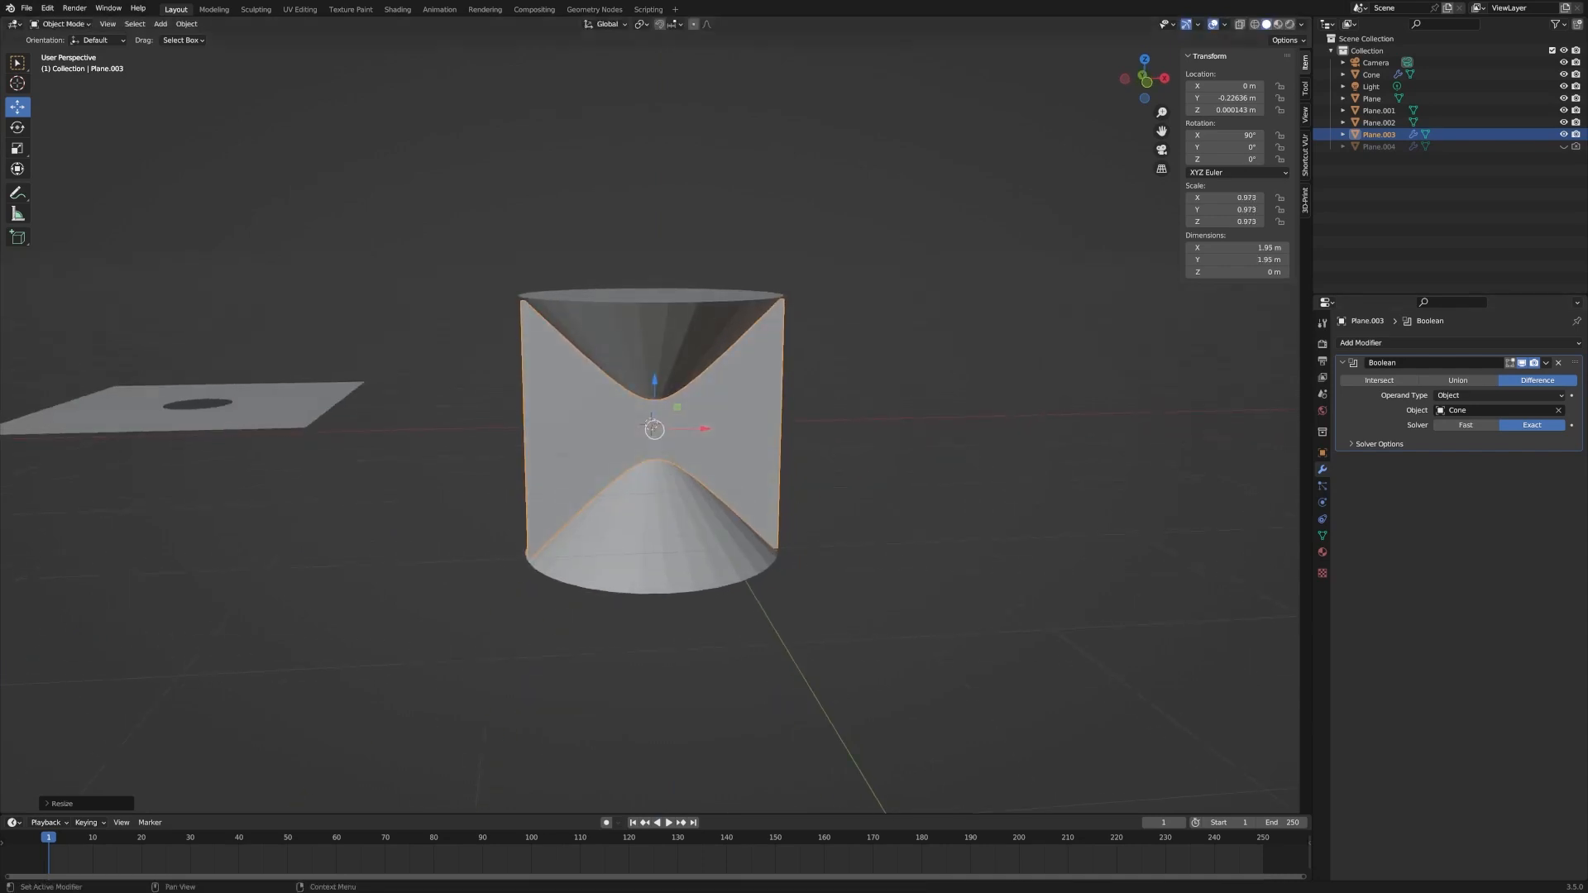
left_click(1546, 362)
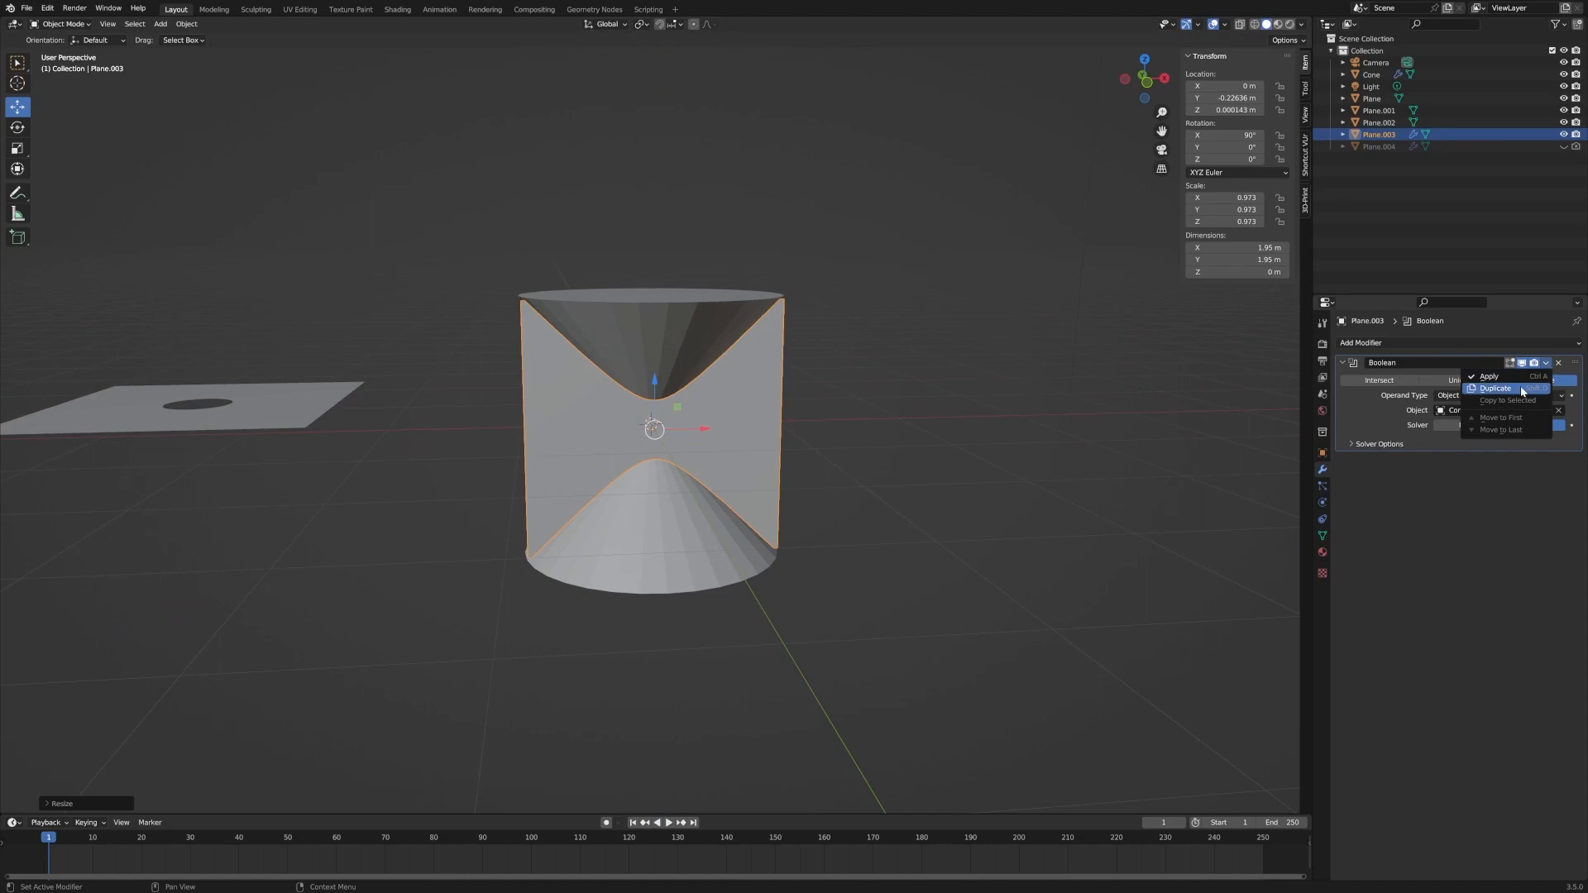
left_click(1489, 376)
- Set the hyperbola-cut plane's X rotation to 0° and move it along X to about -13.1 m, past the parabola plane
scroll(693, 426, "down", 5)
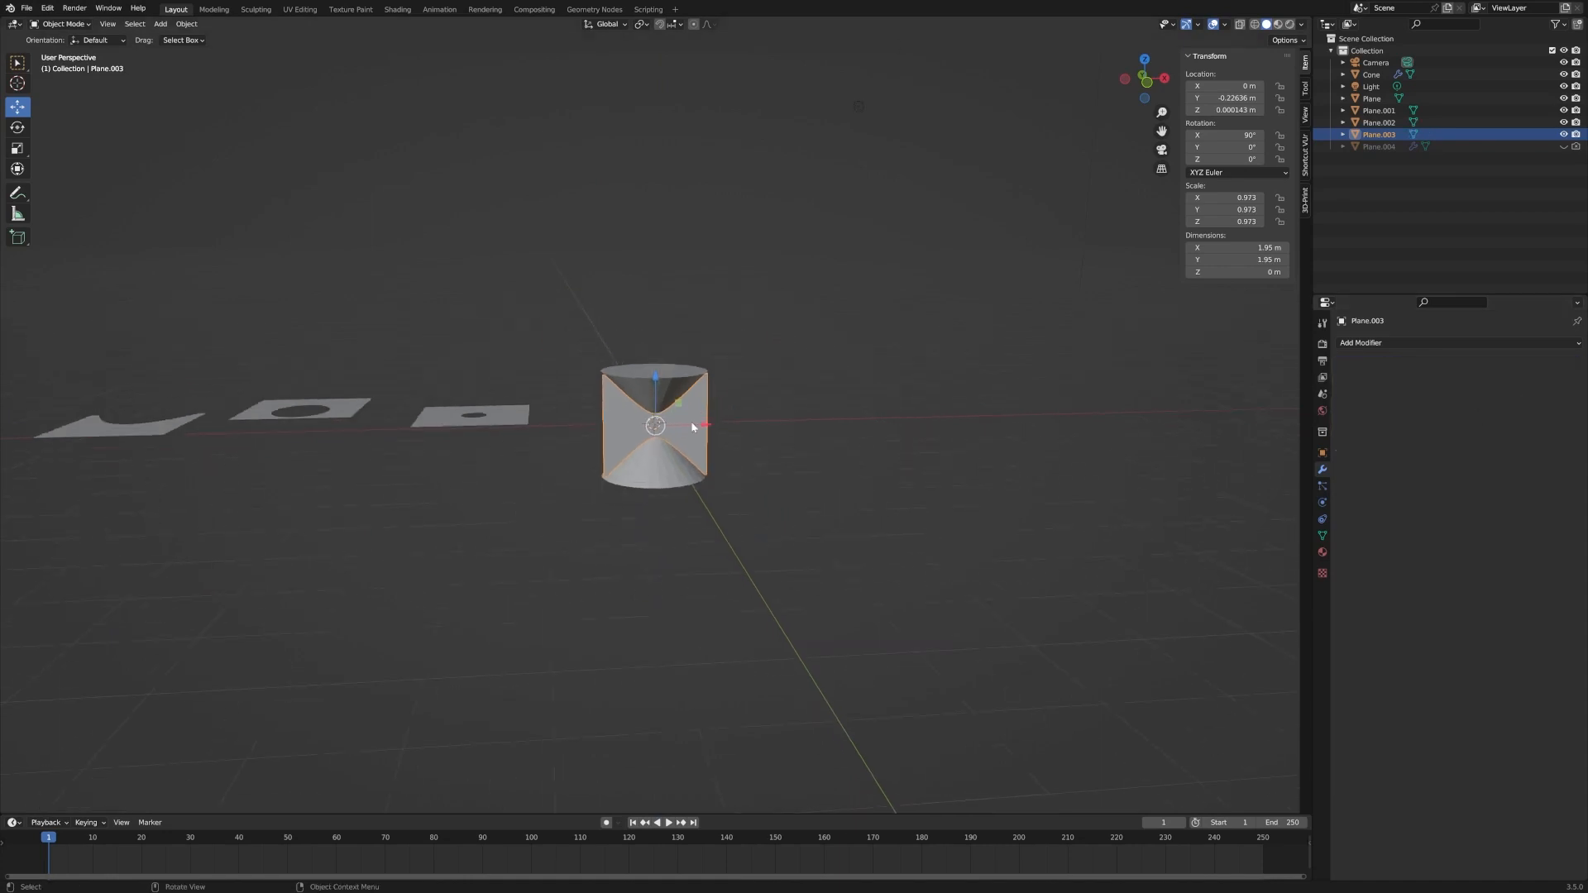
left_click_drag(693, 427, 383, 433)
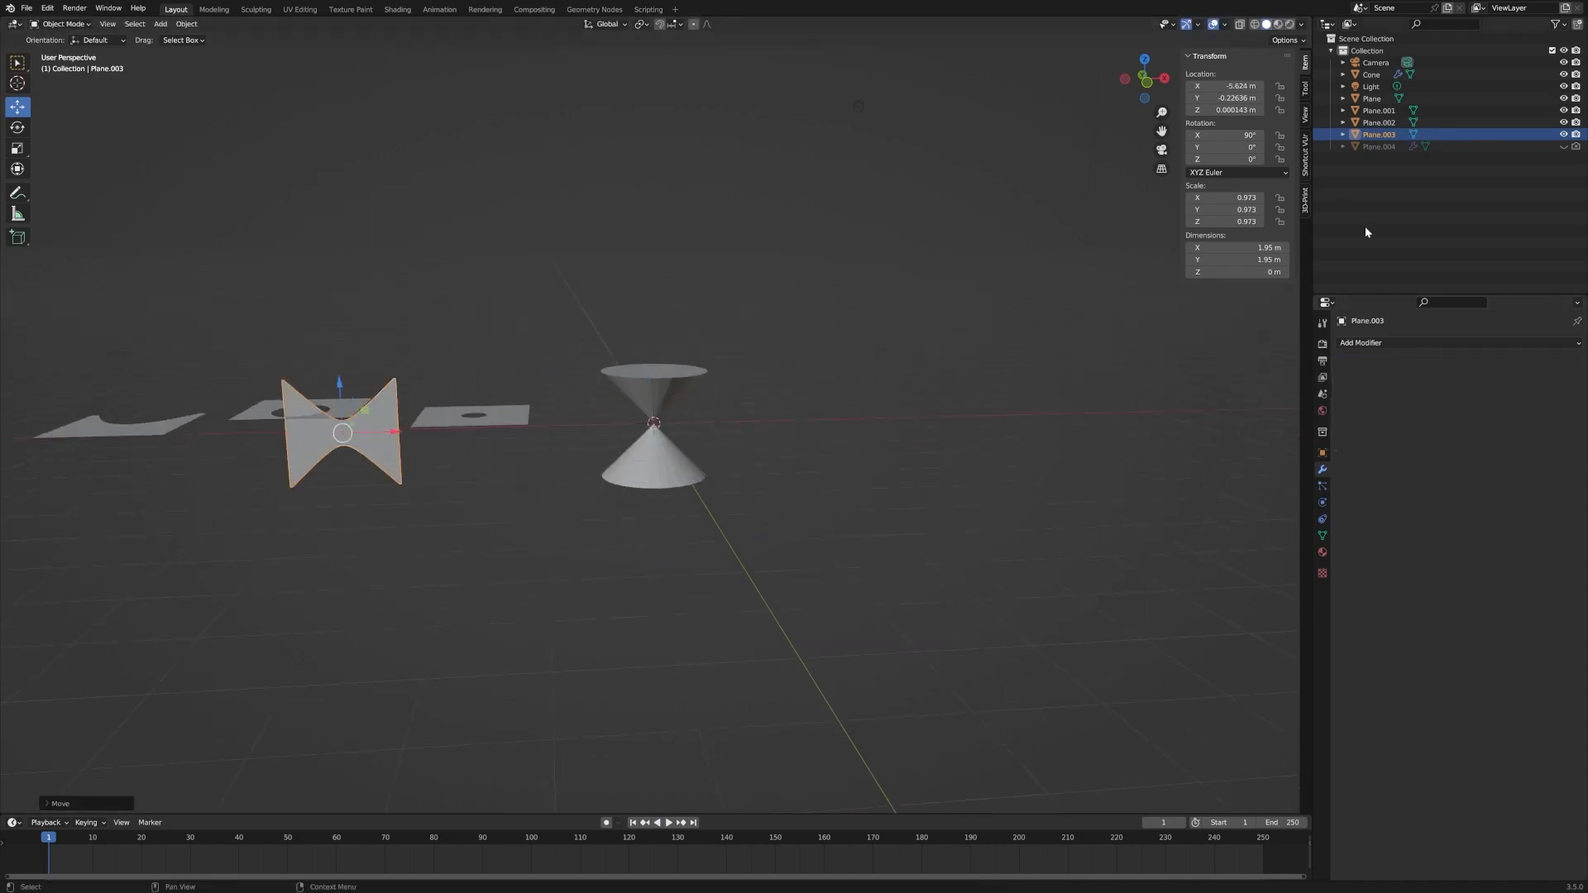
left_click(1248, 134)
type("0")
key("Return")
scroll(328, 454, "down", 5)
middle_click_drag(327, 454, 387, 566)
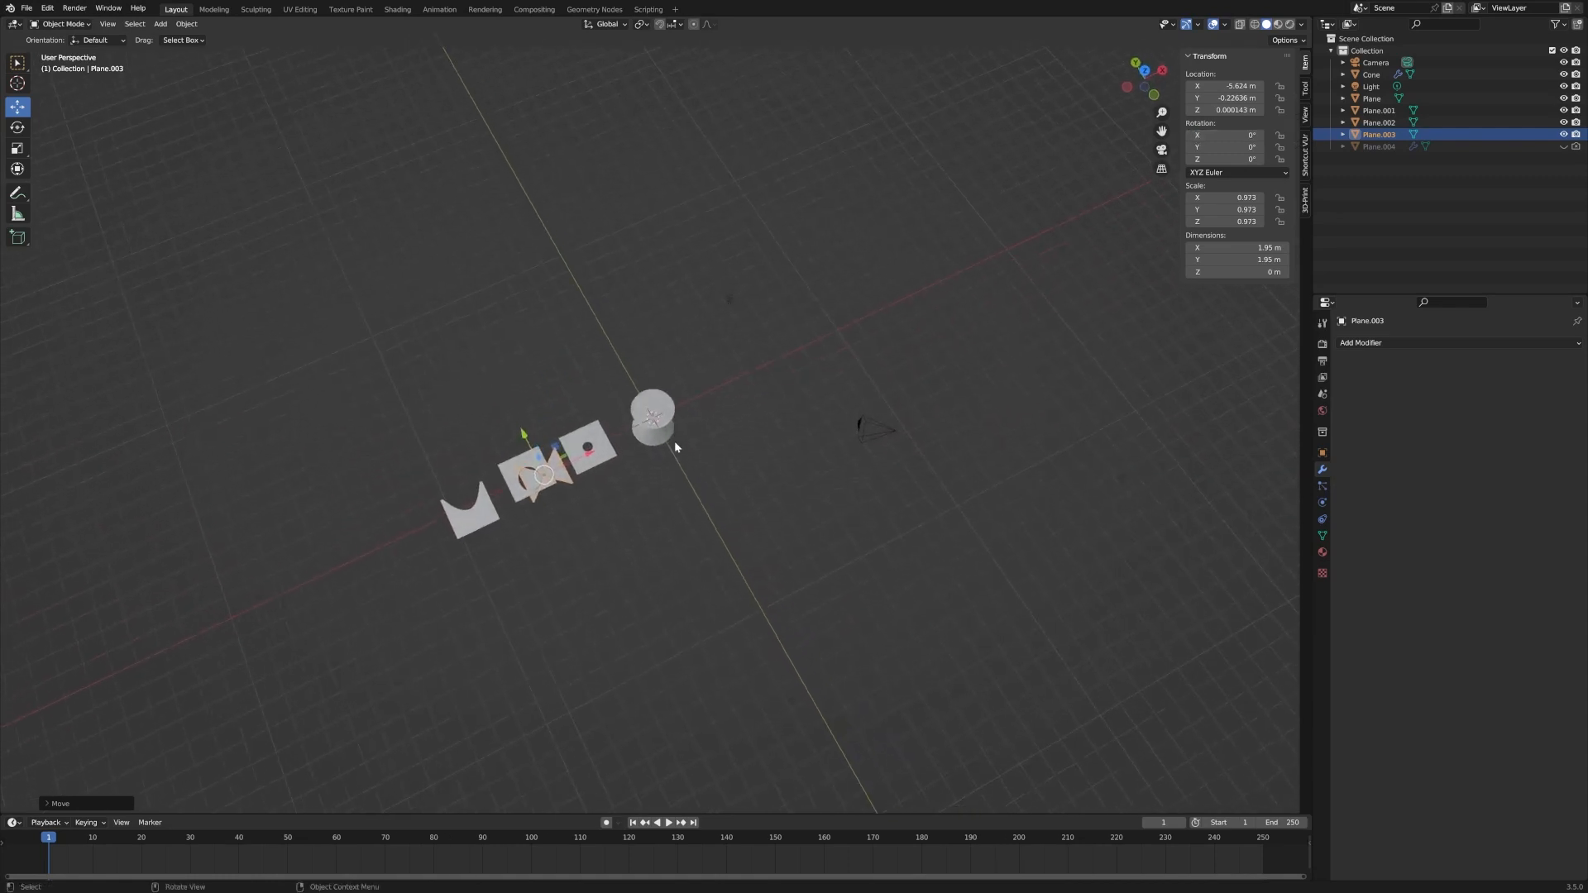
left_click_drag(589, 453, 430, 531)
- Shift the hyperbola-cut plane closer to the parabola plane and centre it on the X axis line
key("KP_Decimal")
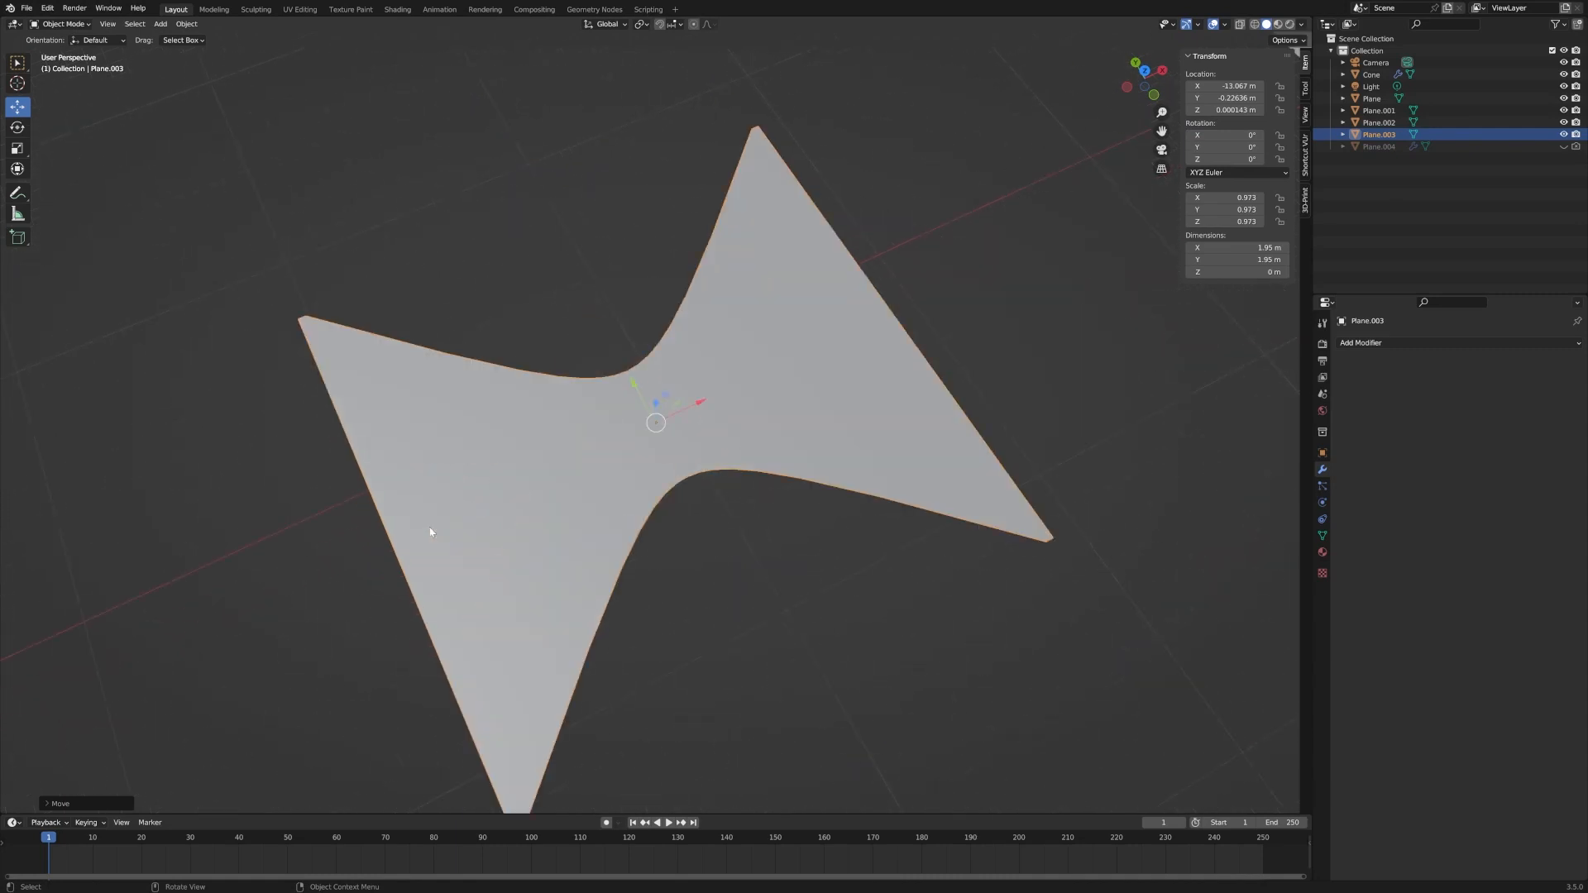
key("KP_7")
scroll(747, 528, "down", 9)
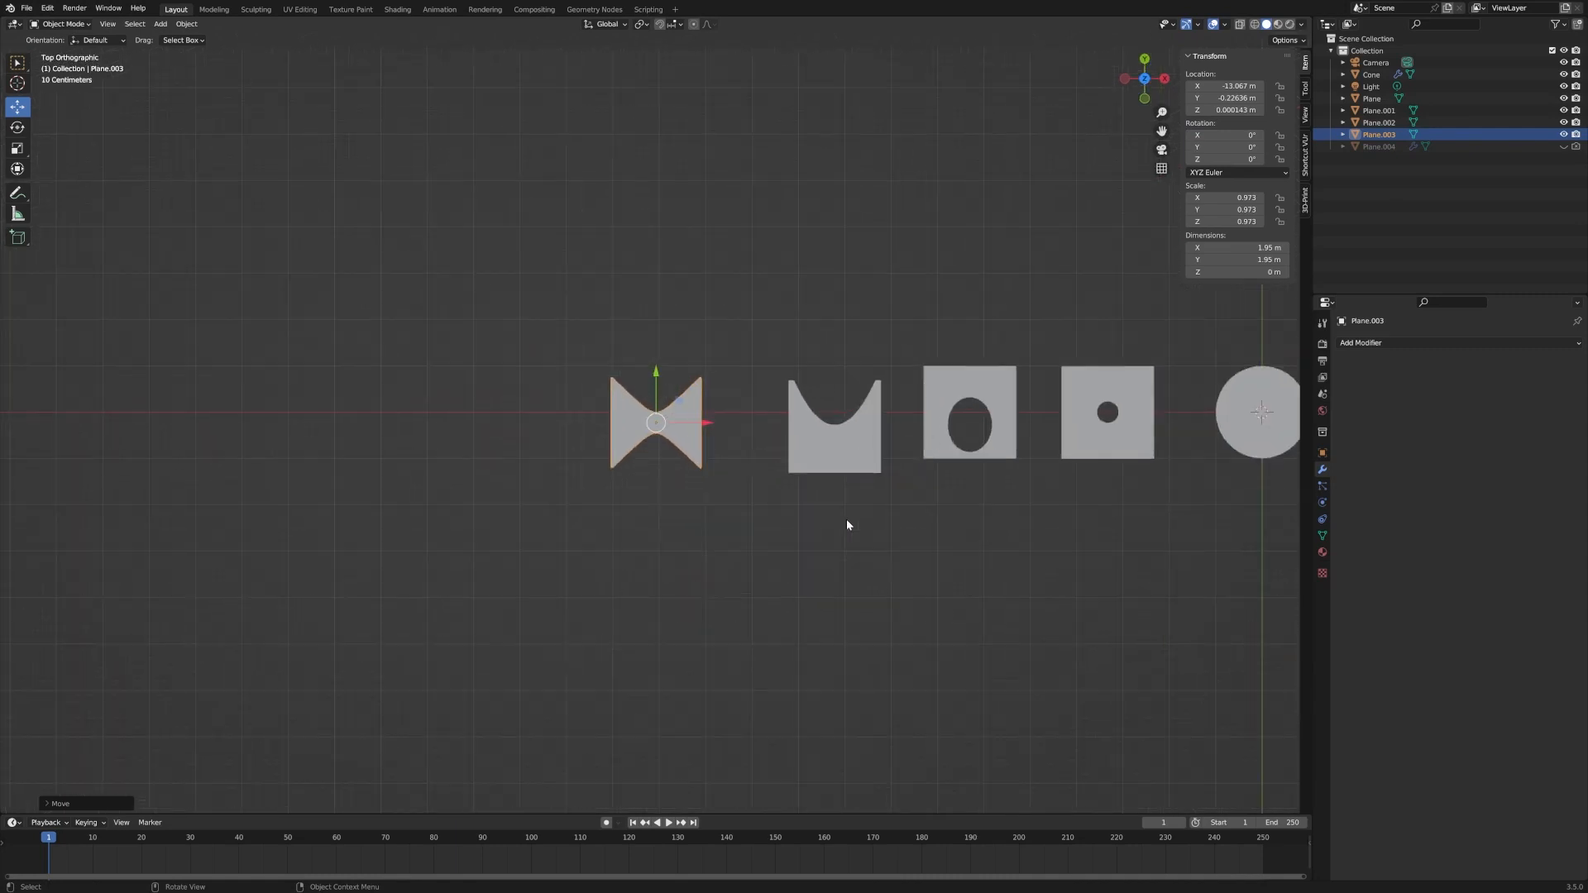
left_click_drag(708, 420, 739, 375)
- Move the parabola-cut plane along Y to about -0.025 m to line it up with the row of planes
left_click(831, 441)
left_click_drag(835, 375, 836, 362)
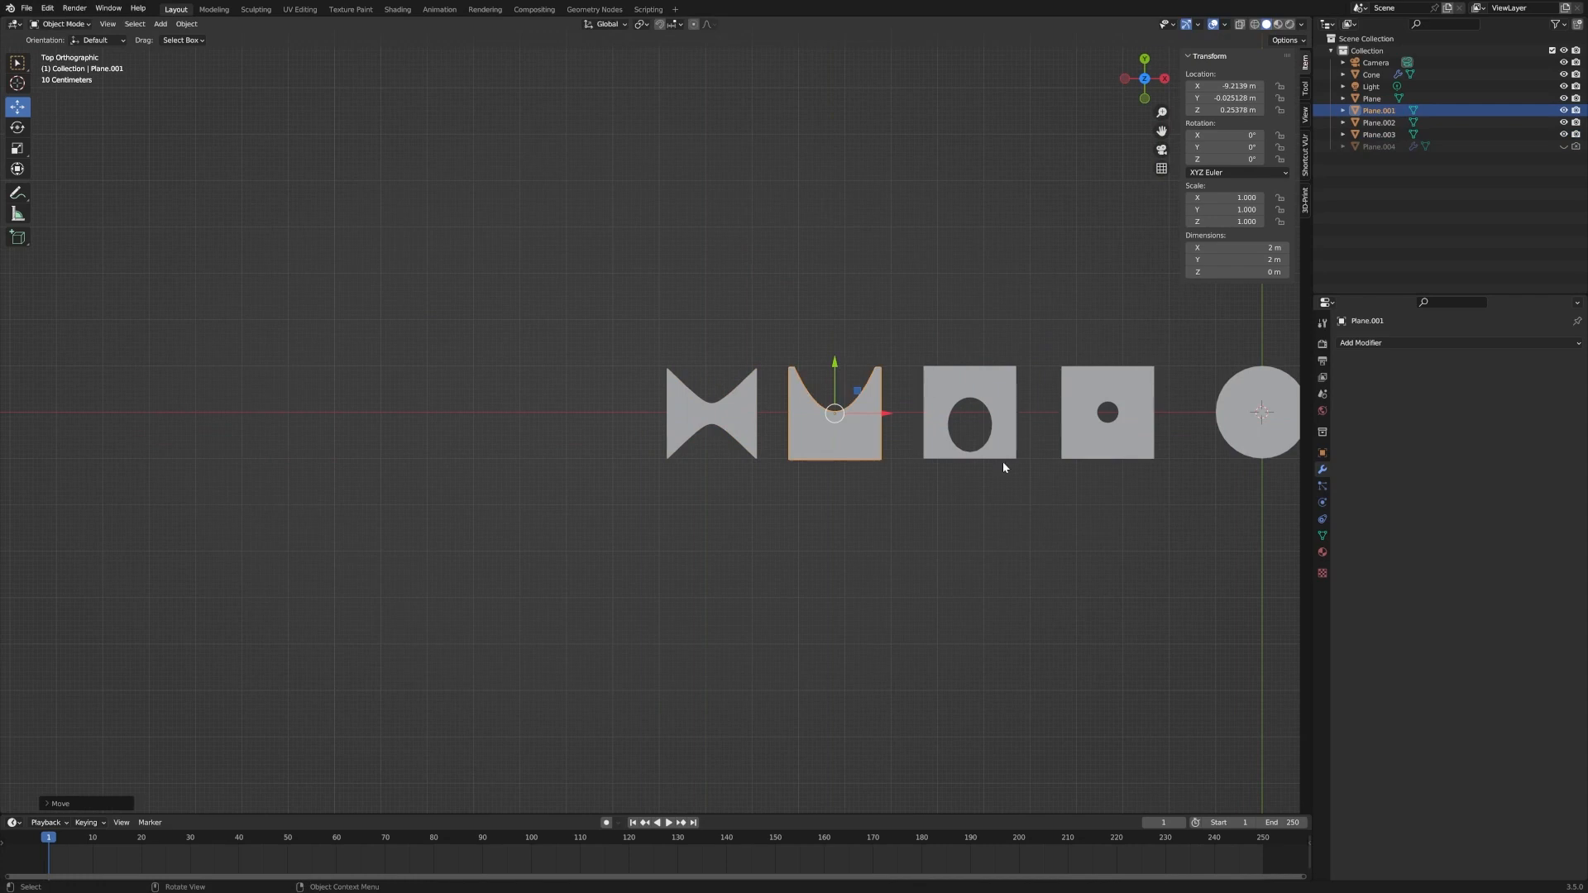
scroll(1004, 464, "up", 3)
middle_click_drag(1016, 465, 648, 498, "shift")
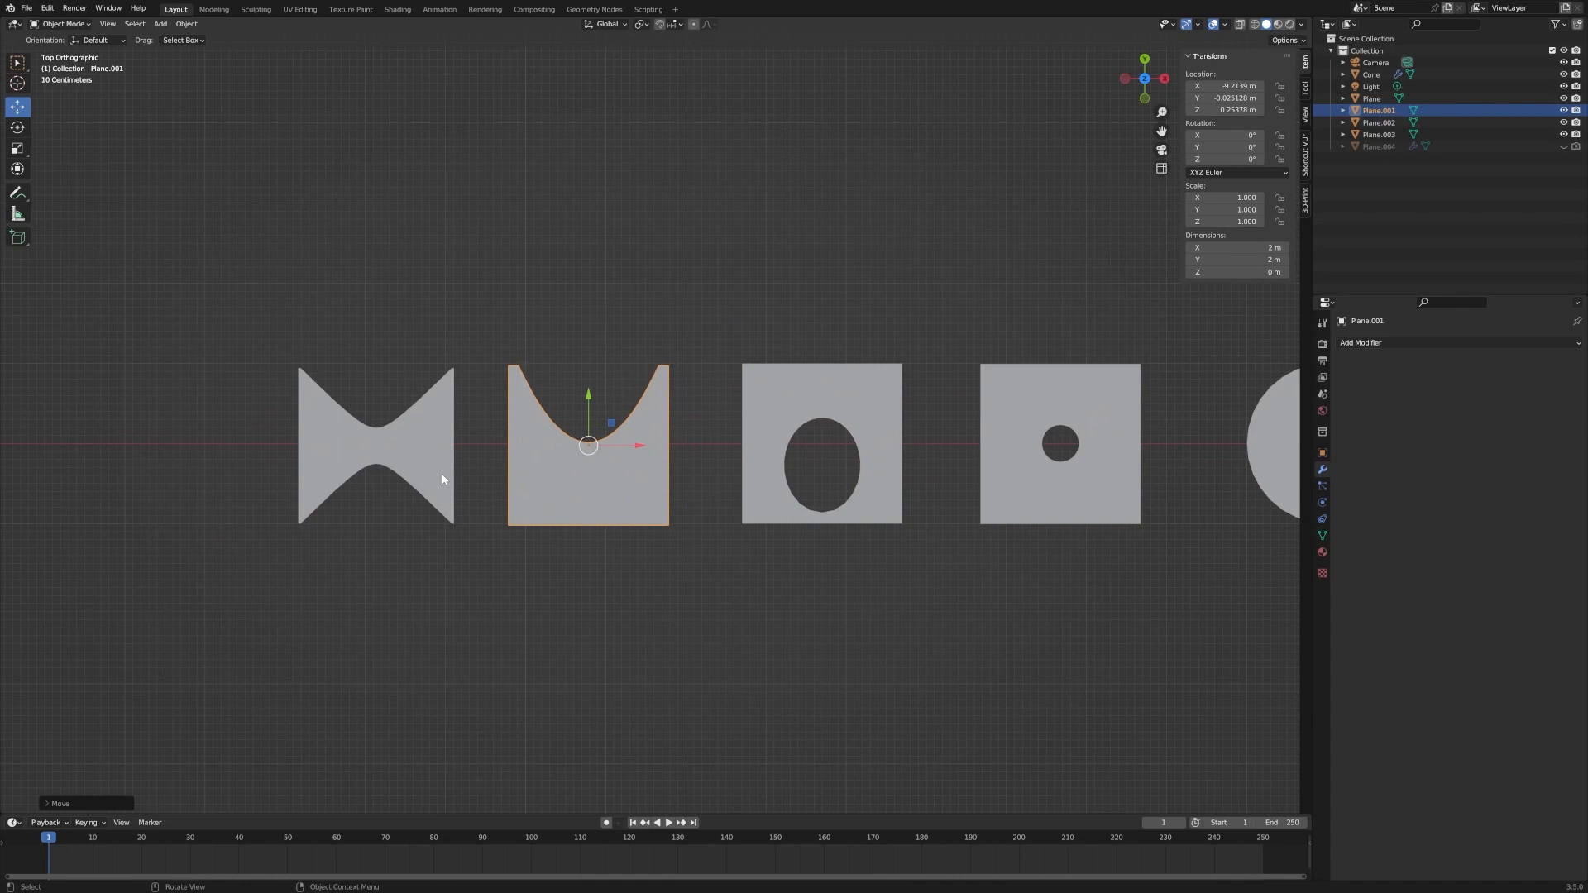
scroll(849, 493, "down", 5)
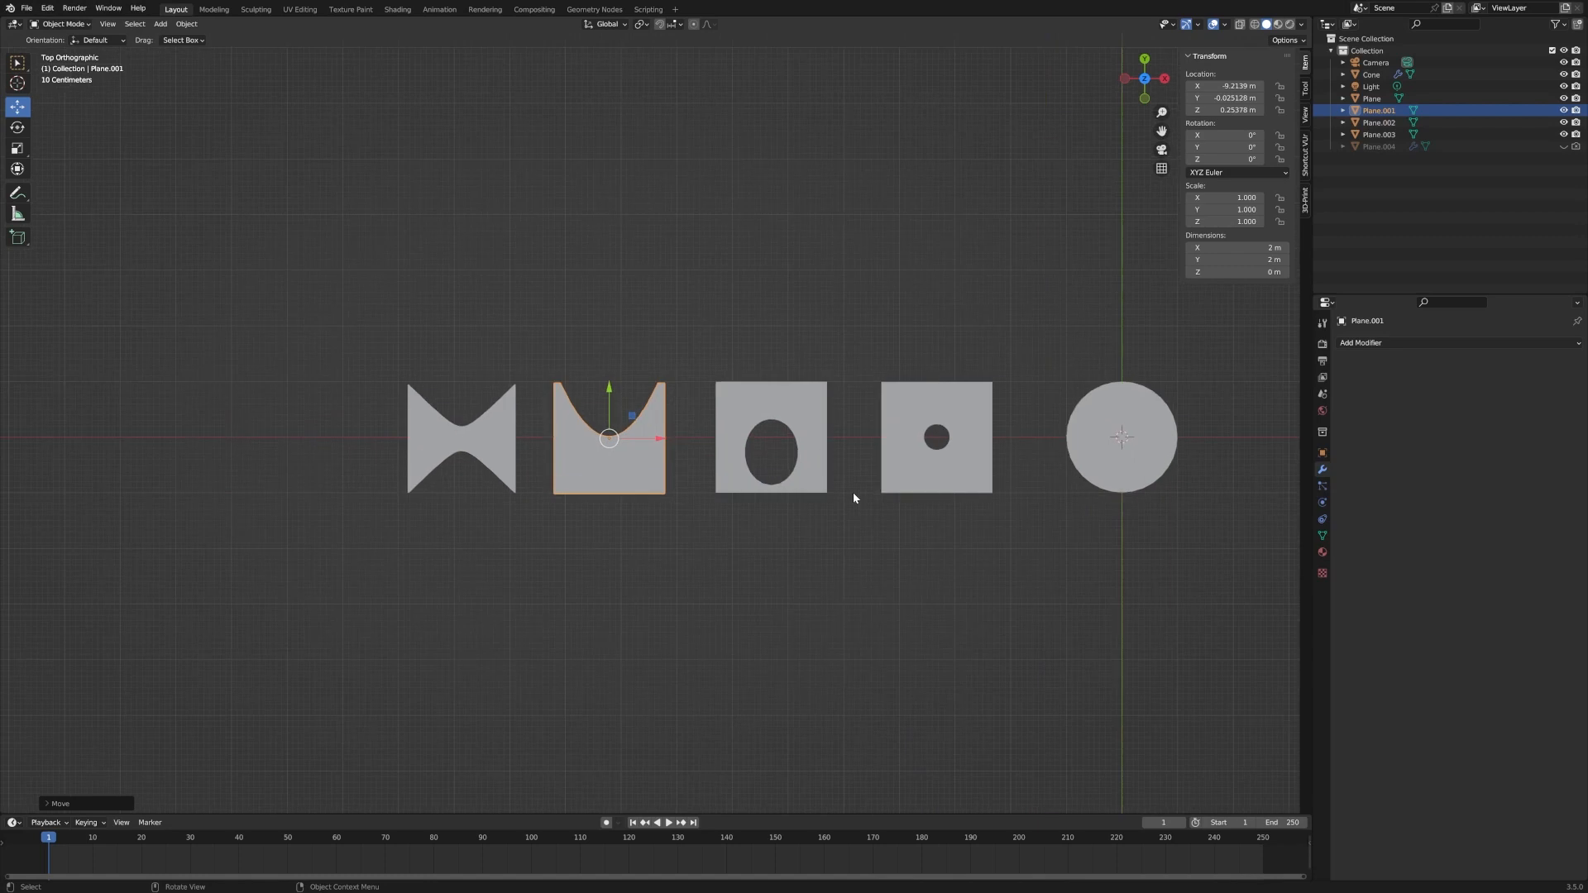
- Unhide the spare tilted plane Plane.004 at the double cone and set its X rotation to 90°
scroll(1033, 484, "up", 3)
middle_click_drag(961, 484, 664, 511, "shift")
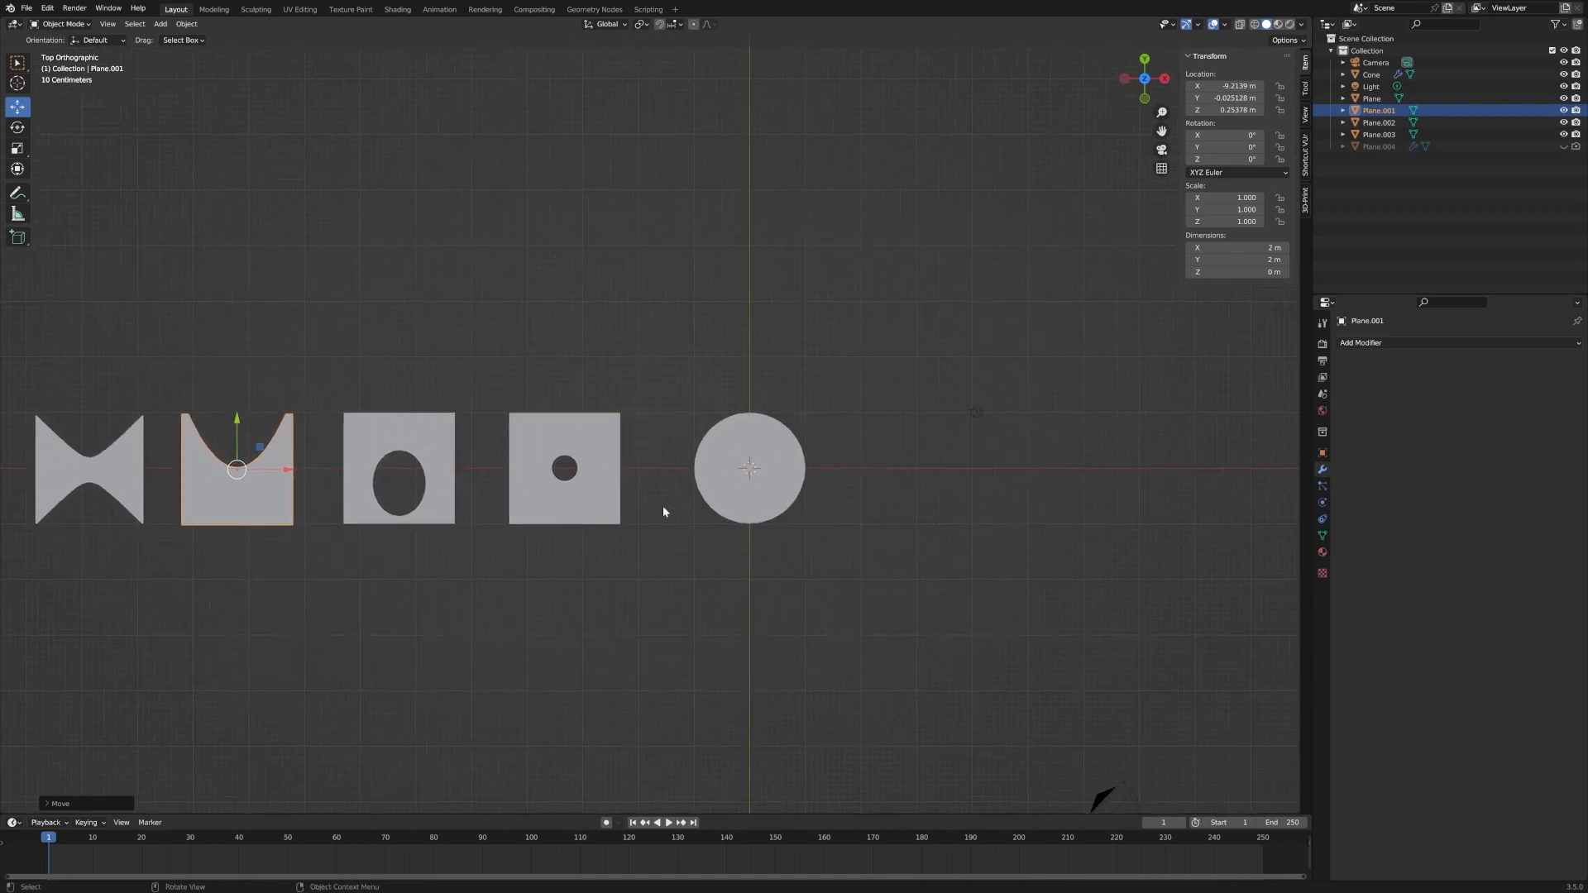
middle_click_drag(855, 625, 853, 564)
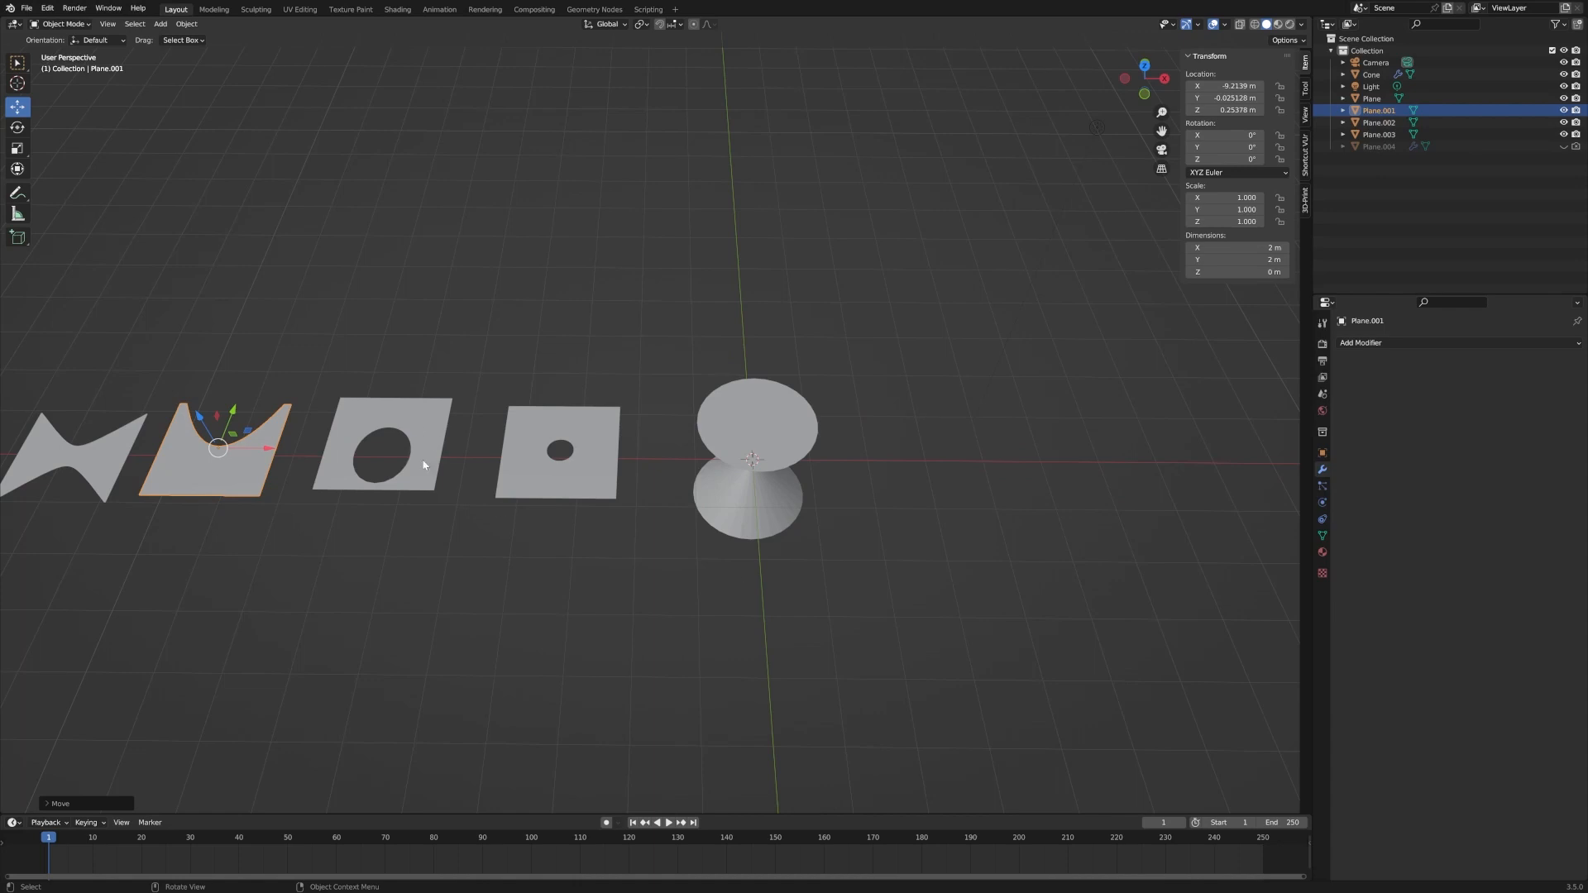
scroll(900, 573, "up", 4)
middle_click_drag(946, 582, 806, 552)
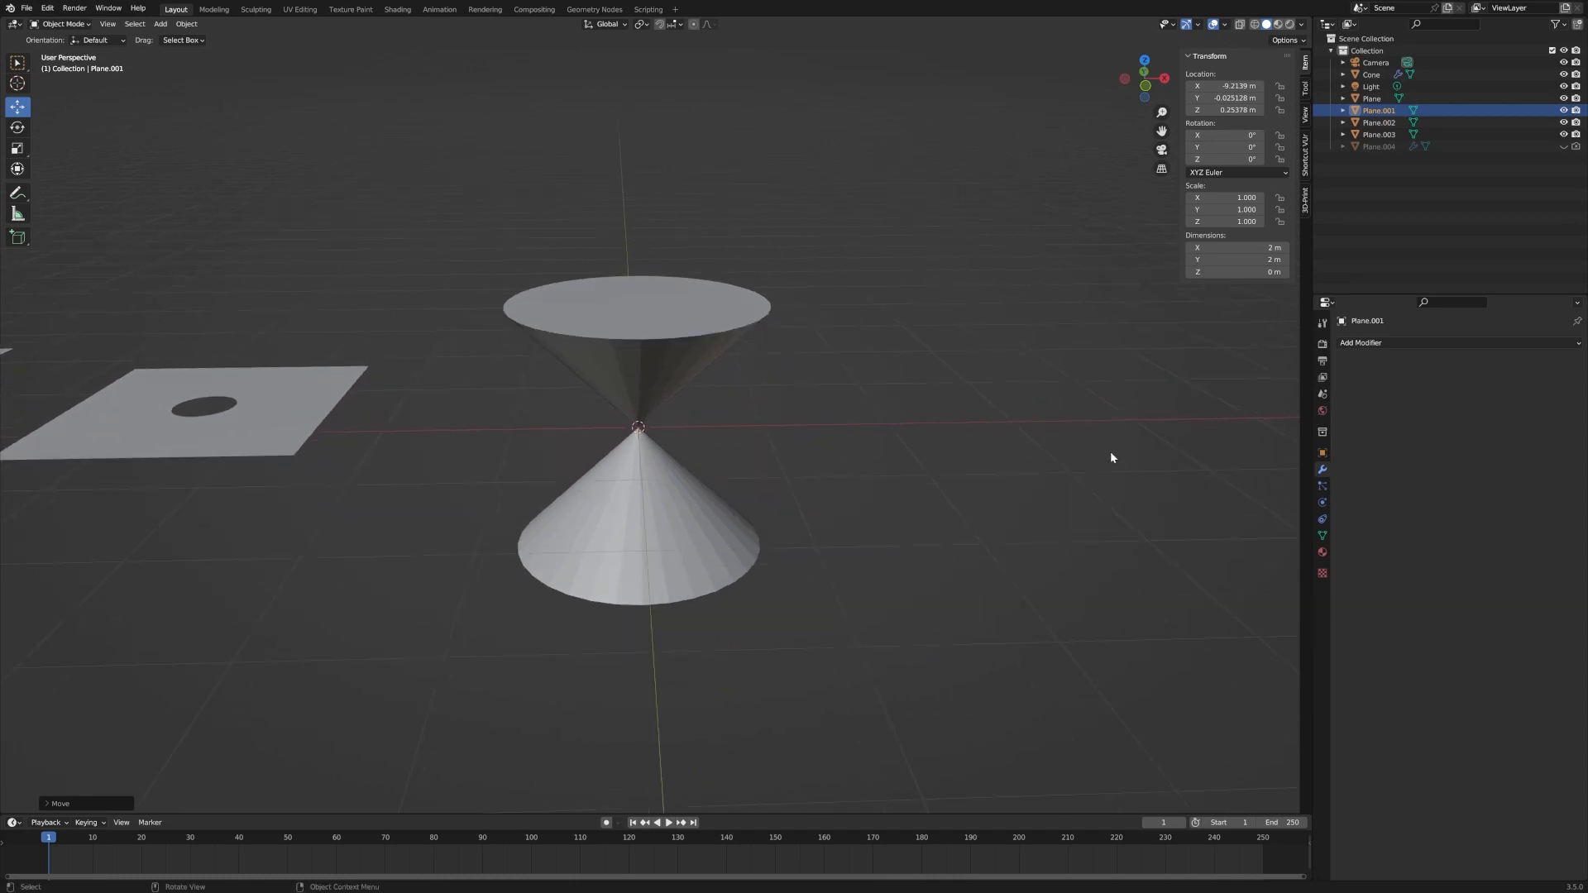
left_click(1383, 147)
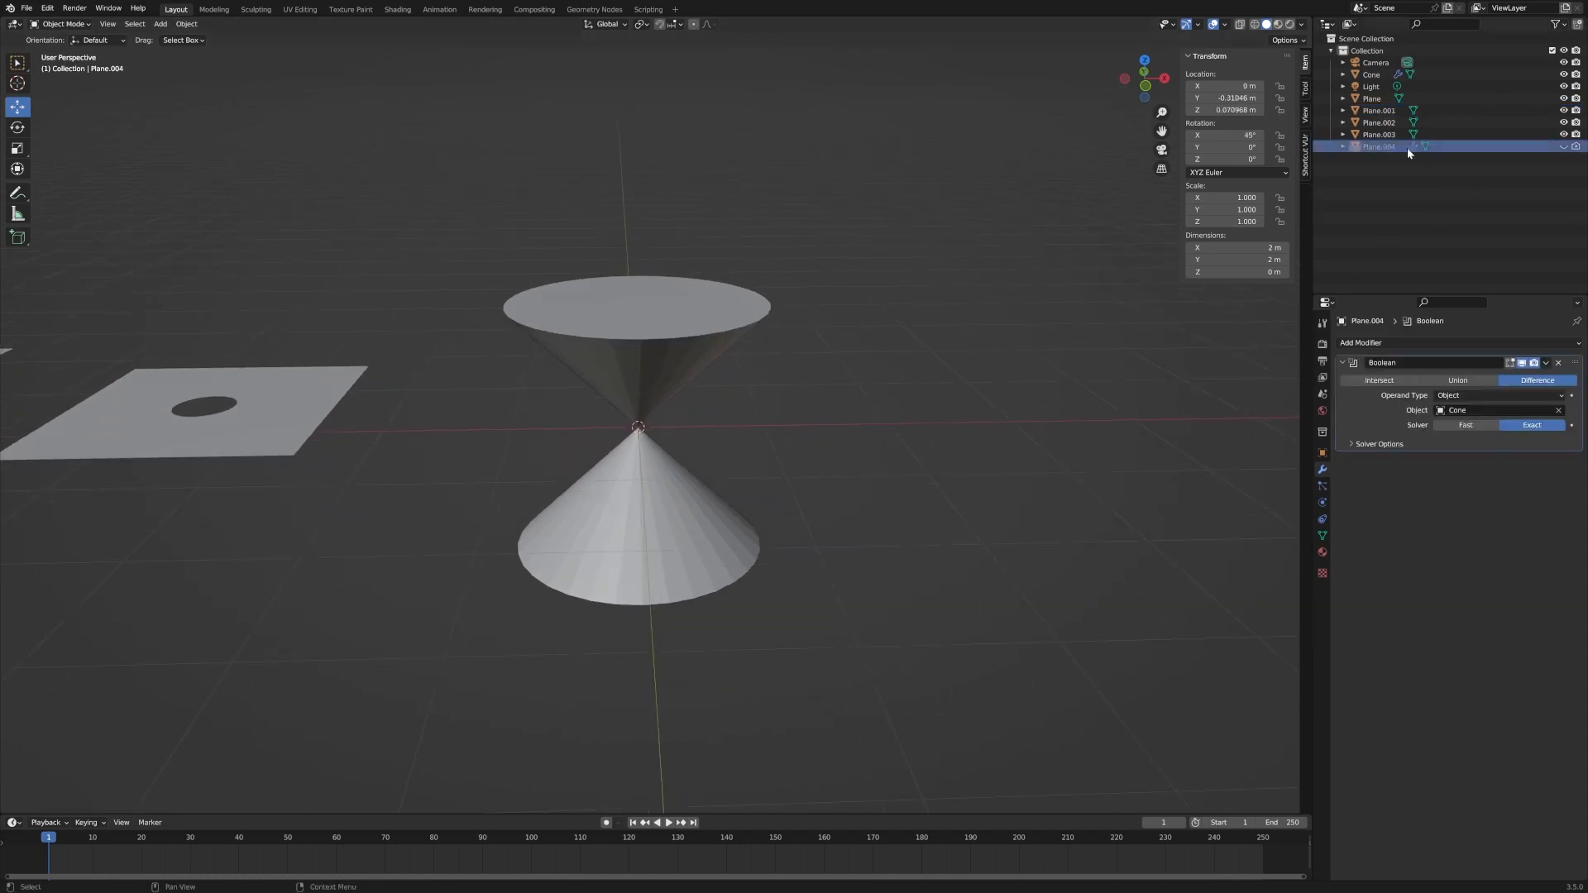
left_click(1563, 147)
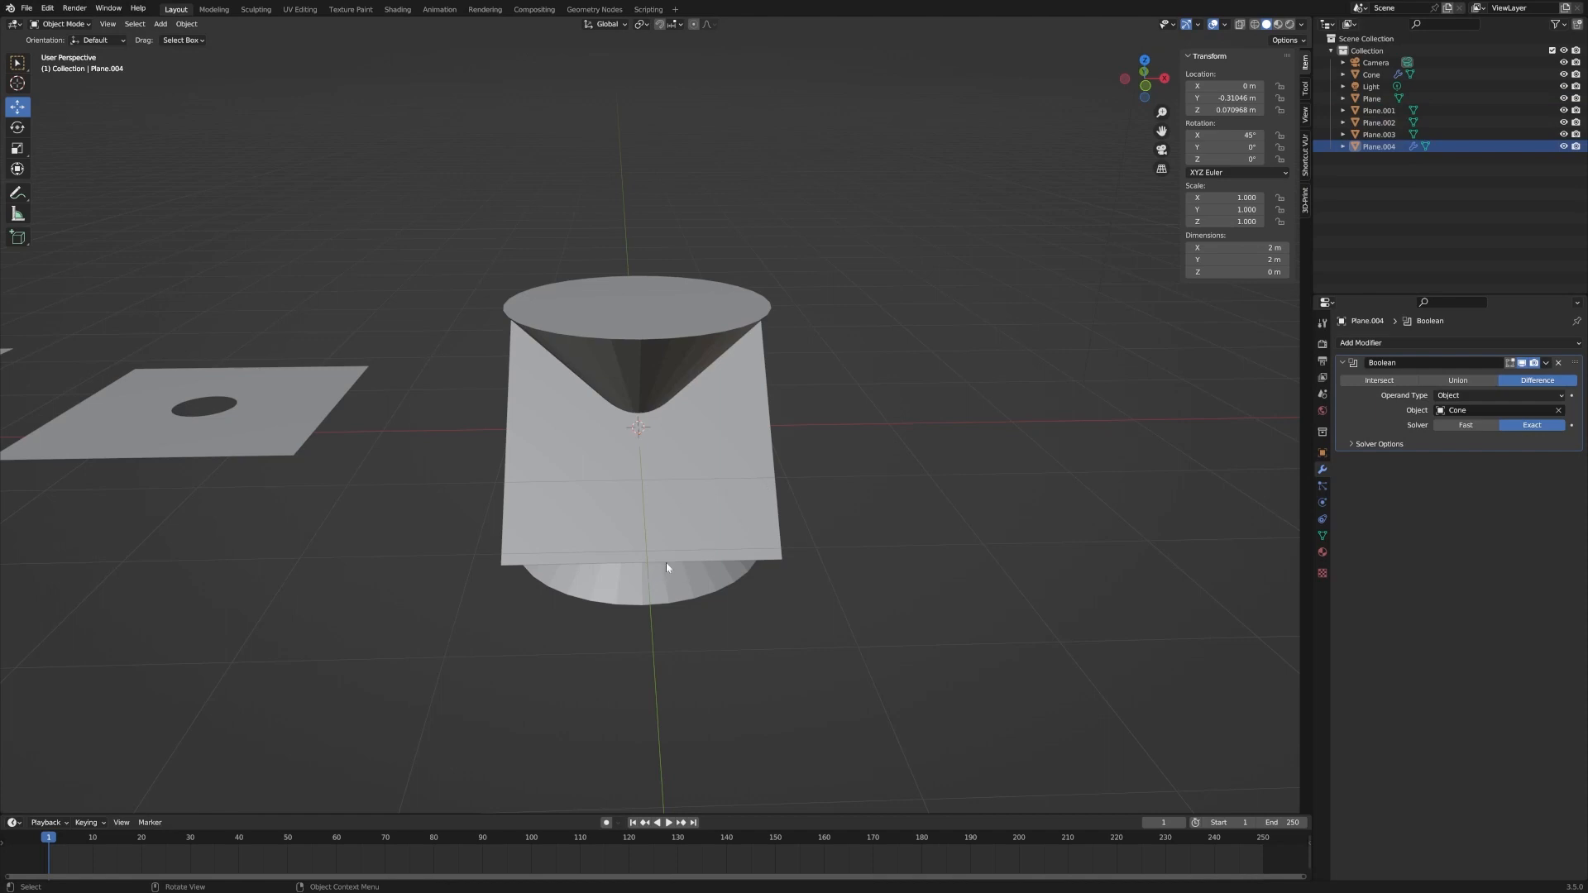
left_click(1237, 134)
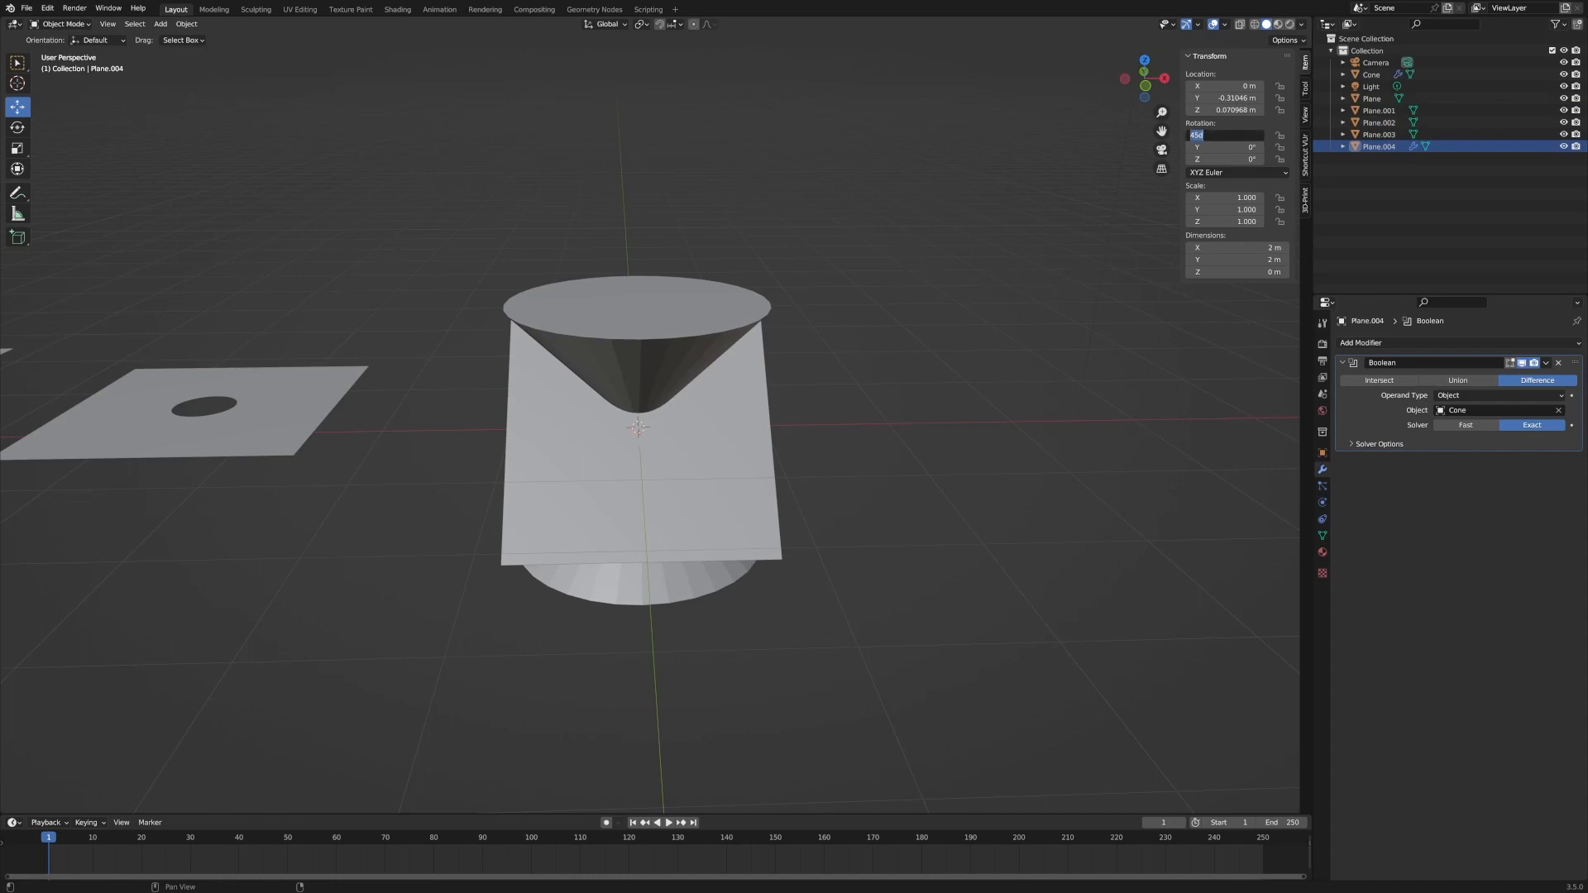
type("90")
key("Return")
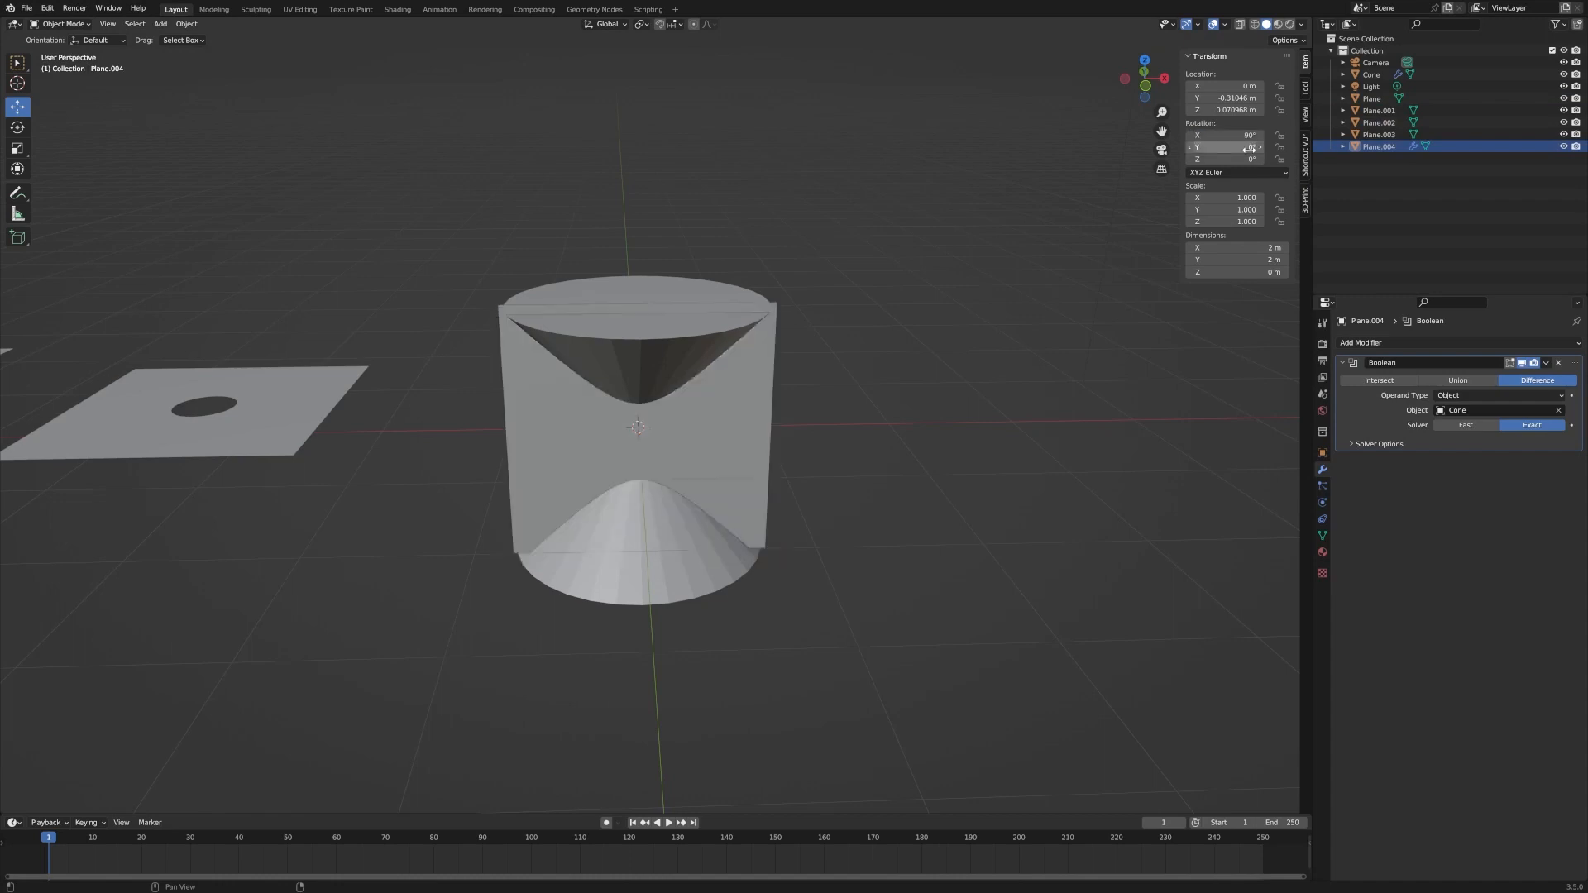
- Scale the upright plane uniformly to about 0.922 and lower it to about 0.014 m in Z
middle_click_drag(600, 359, 690, 358)
key("s")
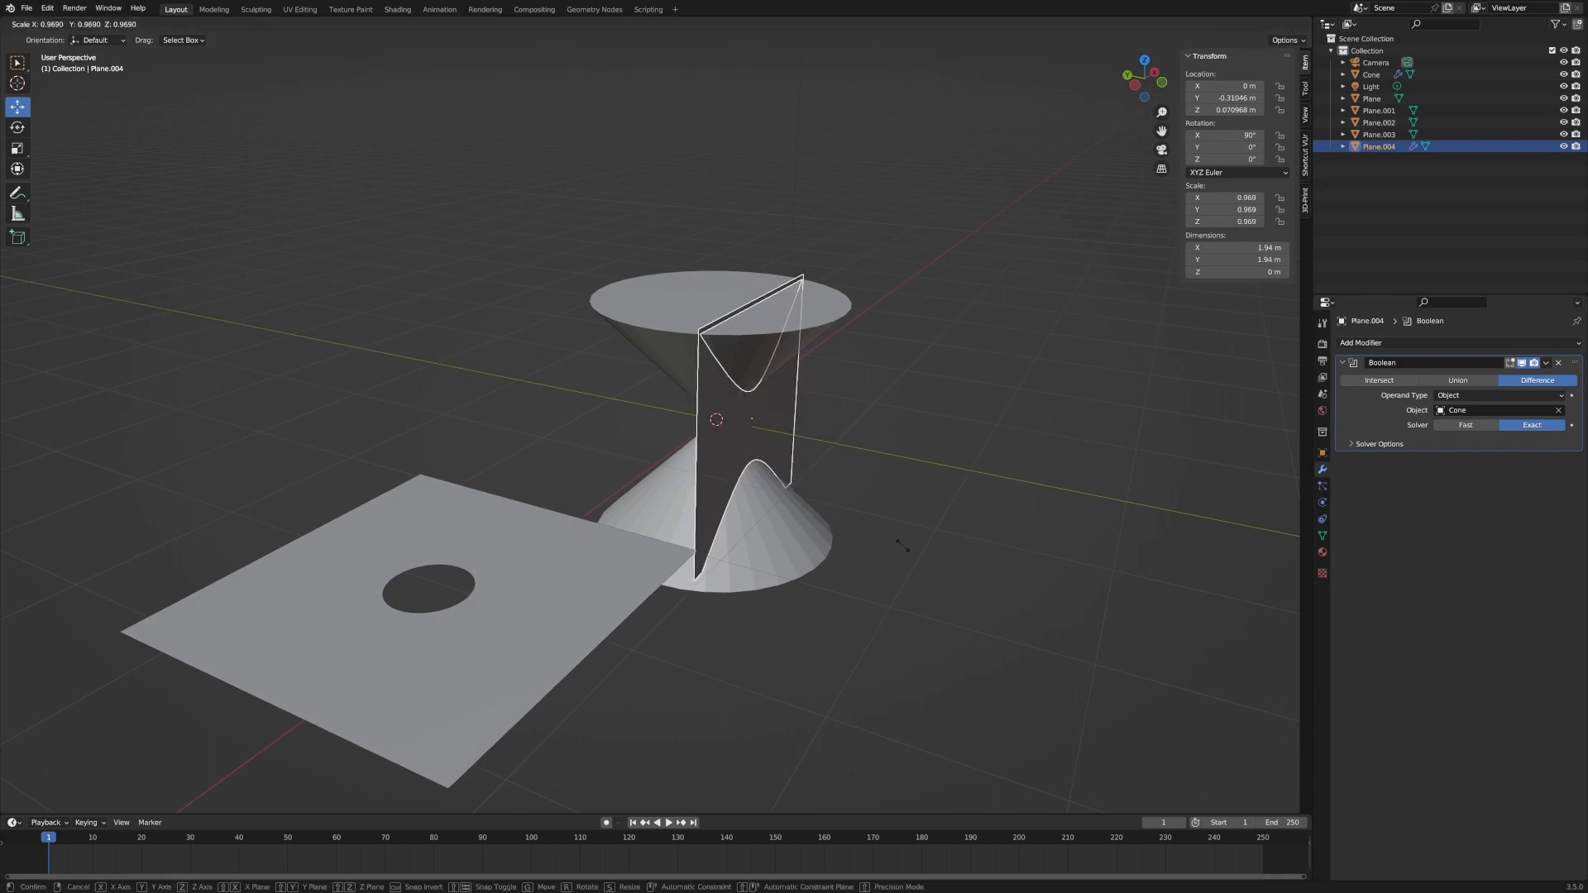
left_click(897, 543)
middle_click_drag(897, 543, 870, 475)
left_click_drag(615, 330, 613, 337)
middle_click_drag(613, 337, 510, 465)
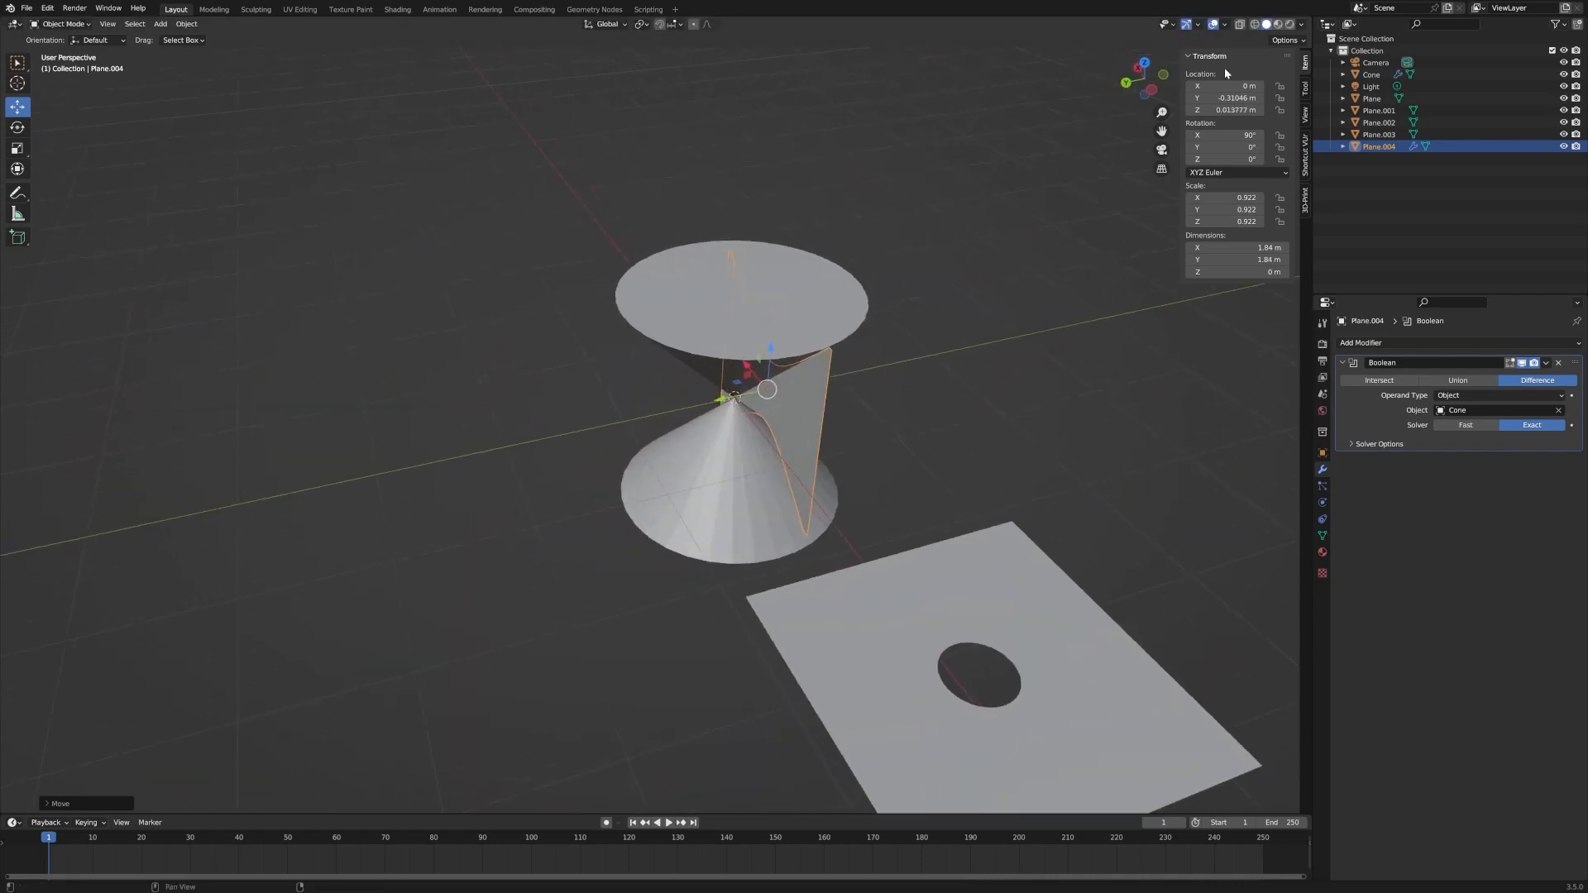
- Set the upright plane's Y and Z location to 0 m so it passes through the cones' shared apex
double_click(1228, 98)
type("0")
key("Return")
double_click(1232, 111)
type("0")
key("Return")
scroll(1066, 407, "up", 5)
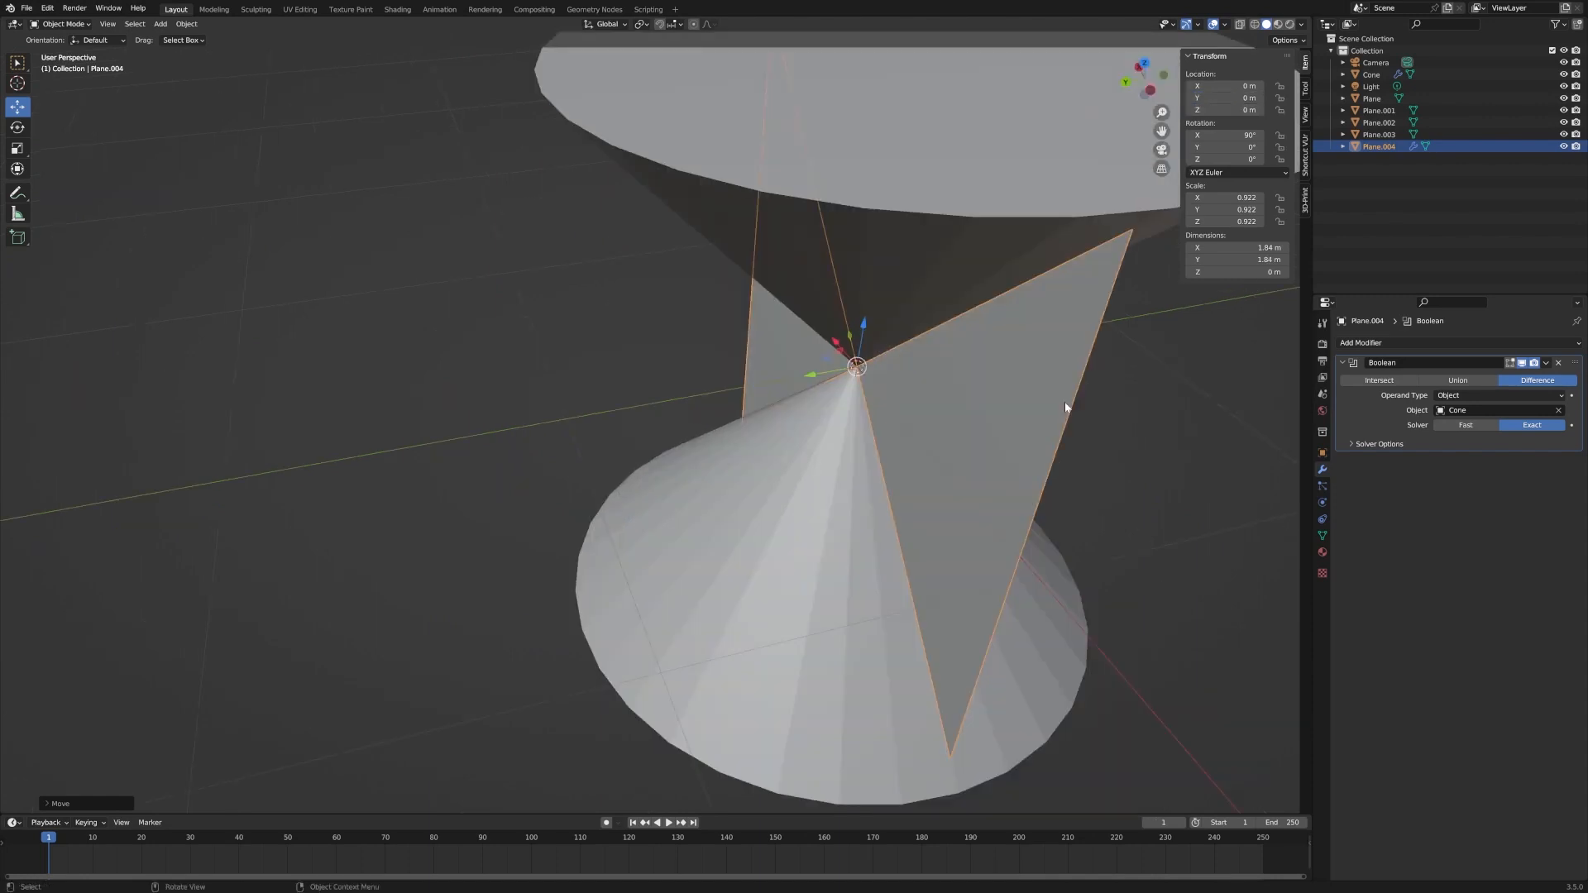
scroll(1099, 405, "up", 2)
middle_click_drag(1099, 405, 865, 150)
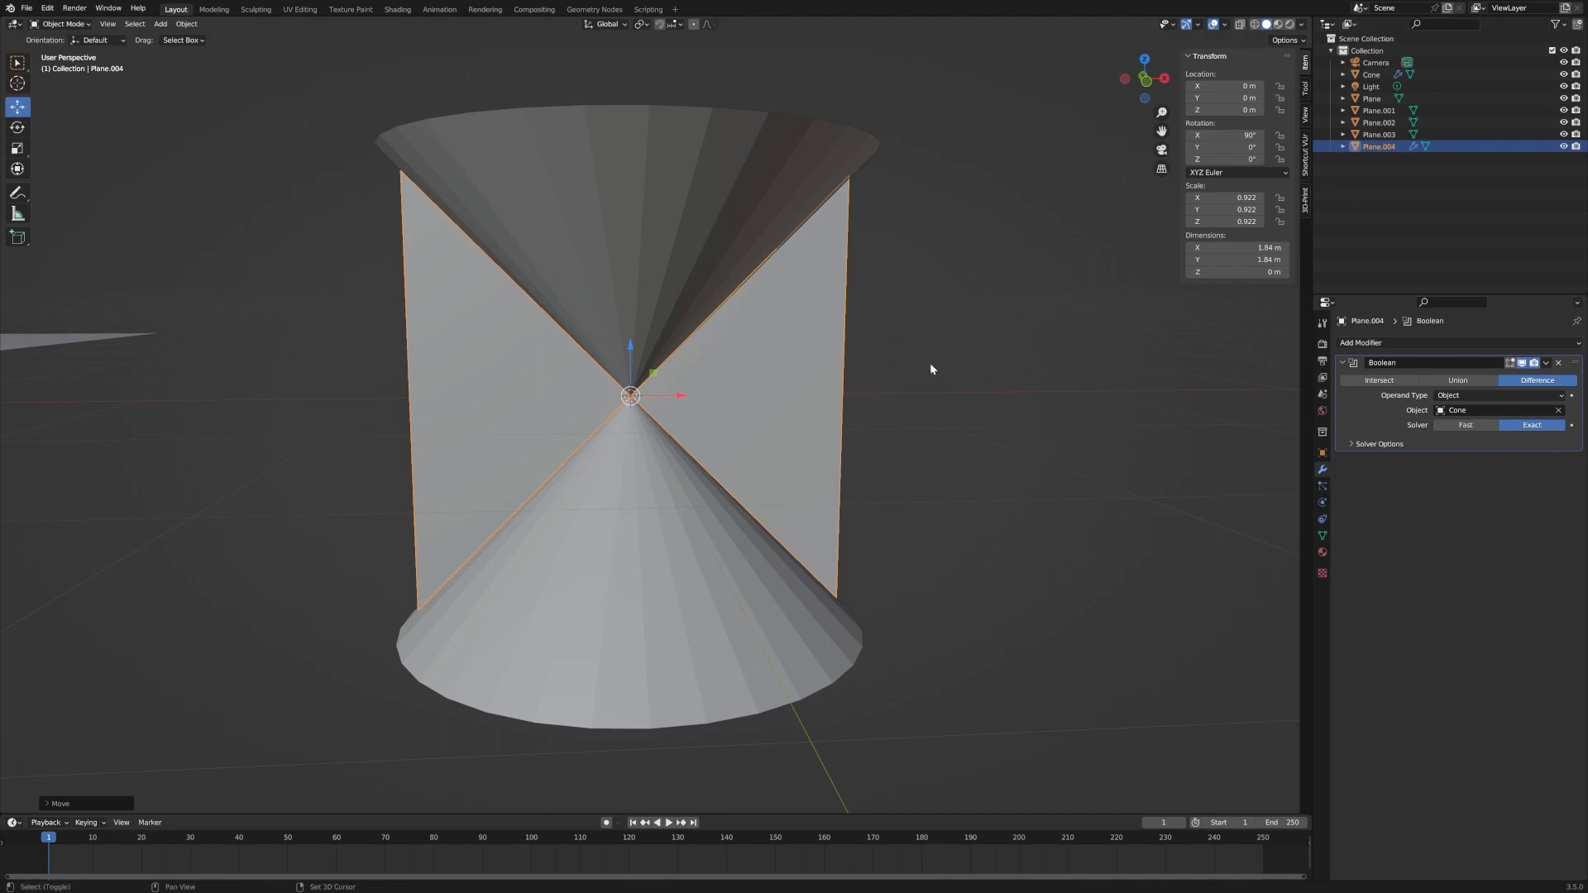
- Duplicate the upright plane in place and hide the copy
key("shift+d")
right_click(876, 382)
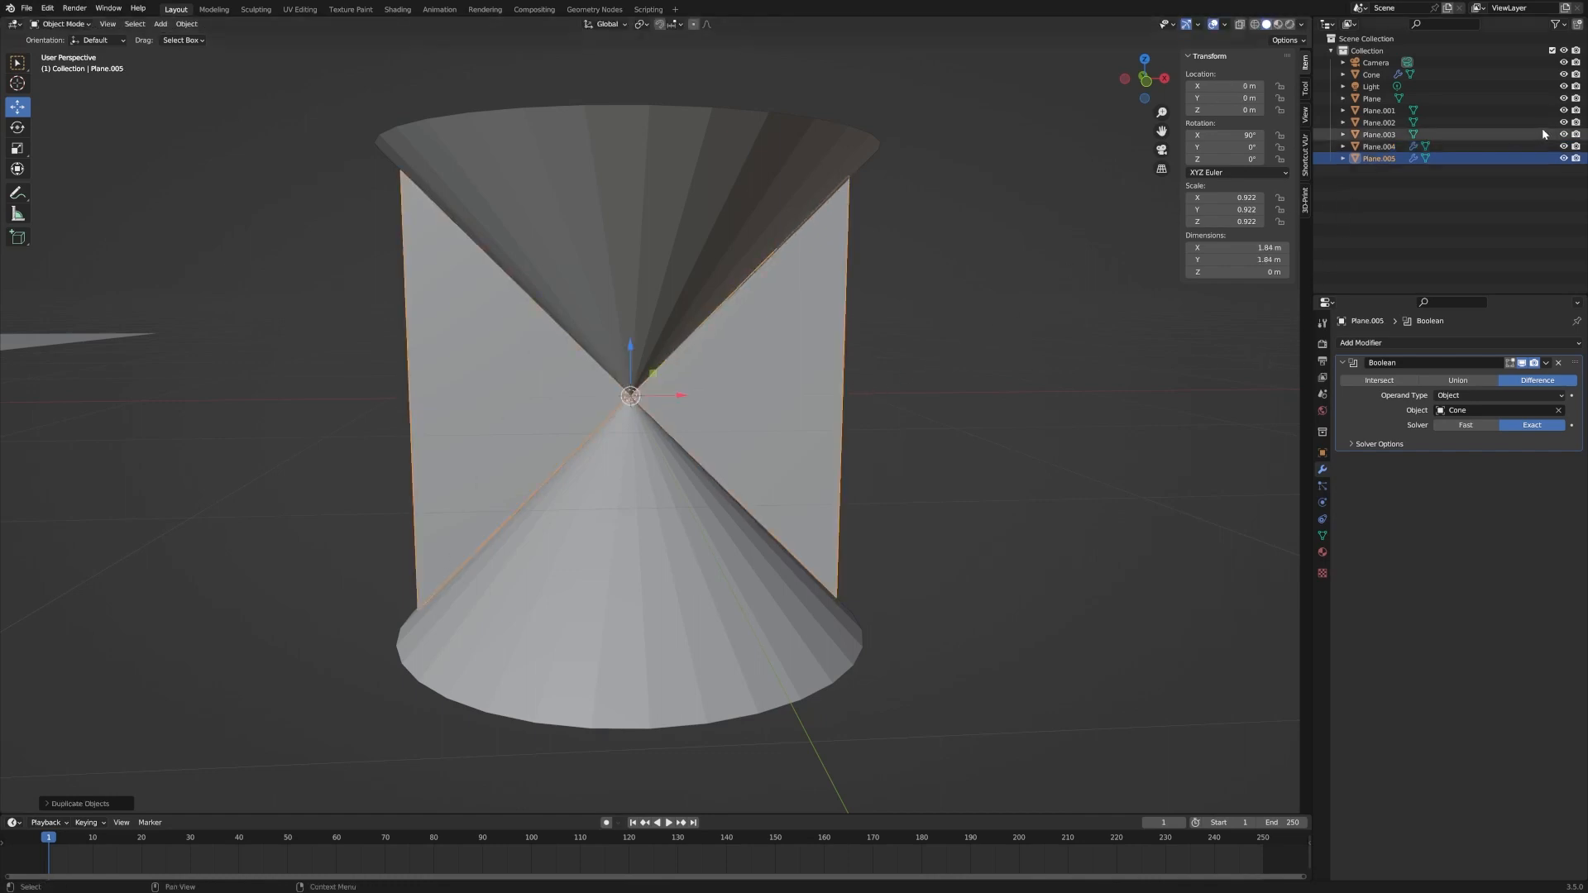
left_click(1564, 158)
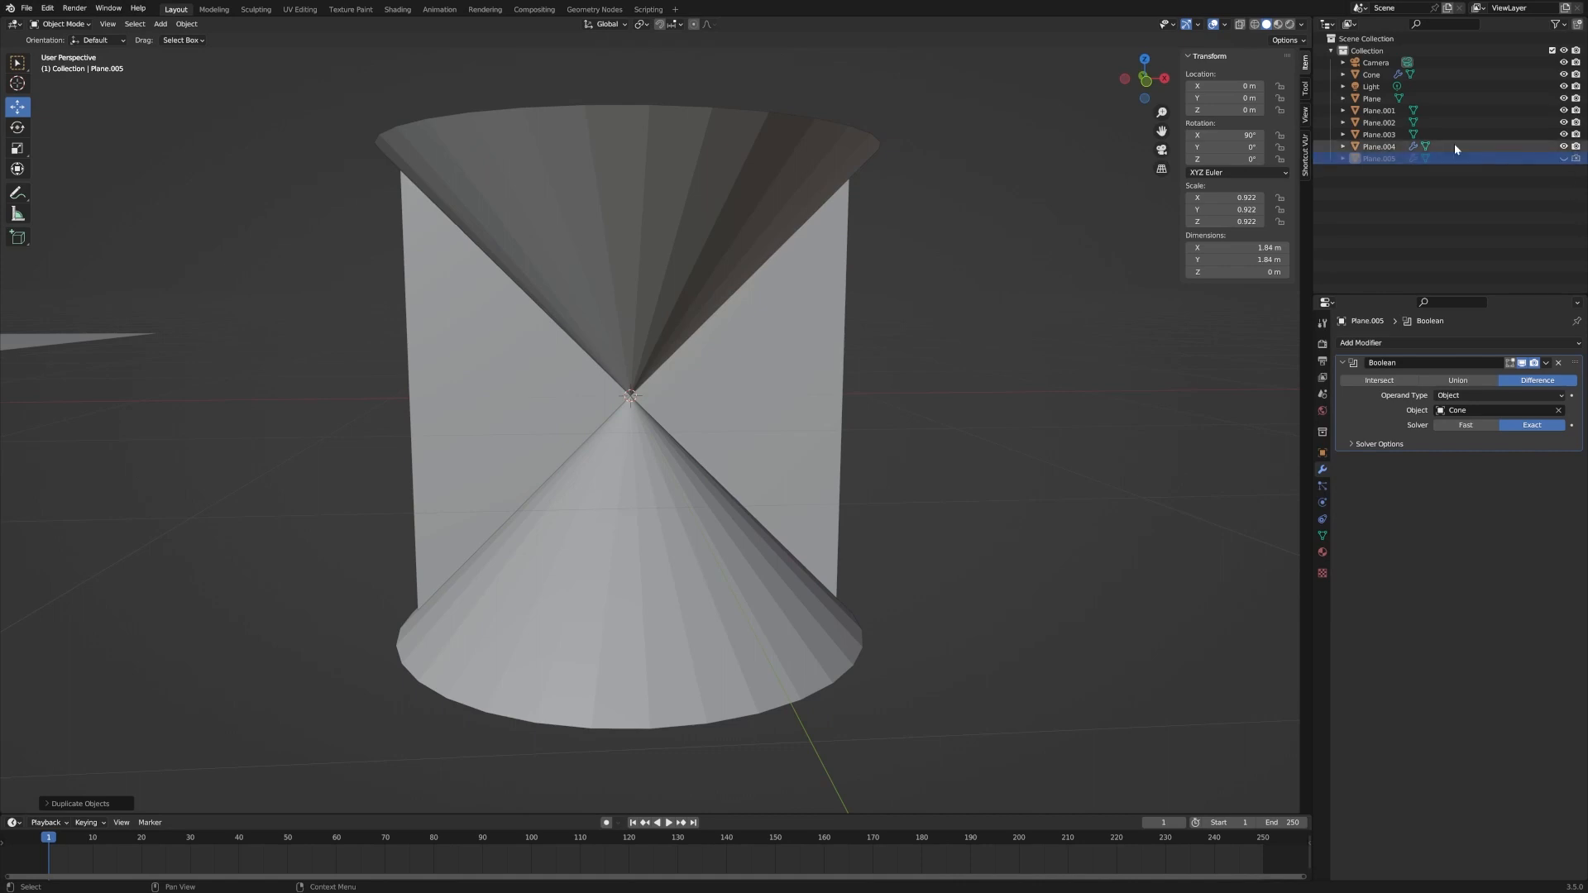
- Apply the Boolean modifier on Plane.004 and move the cut plane along X to about 2.87 m, beside the double cone
left_click(1375, 147)
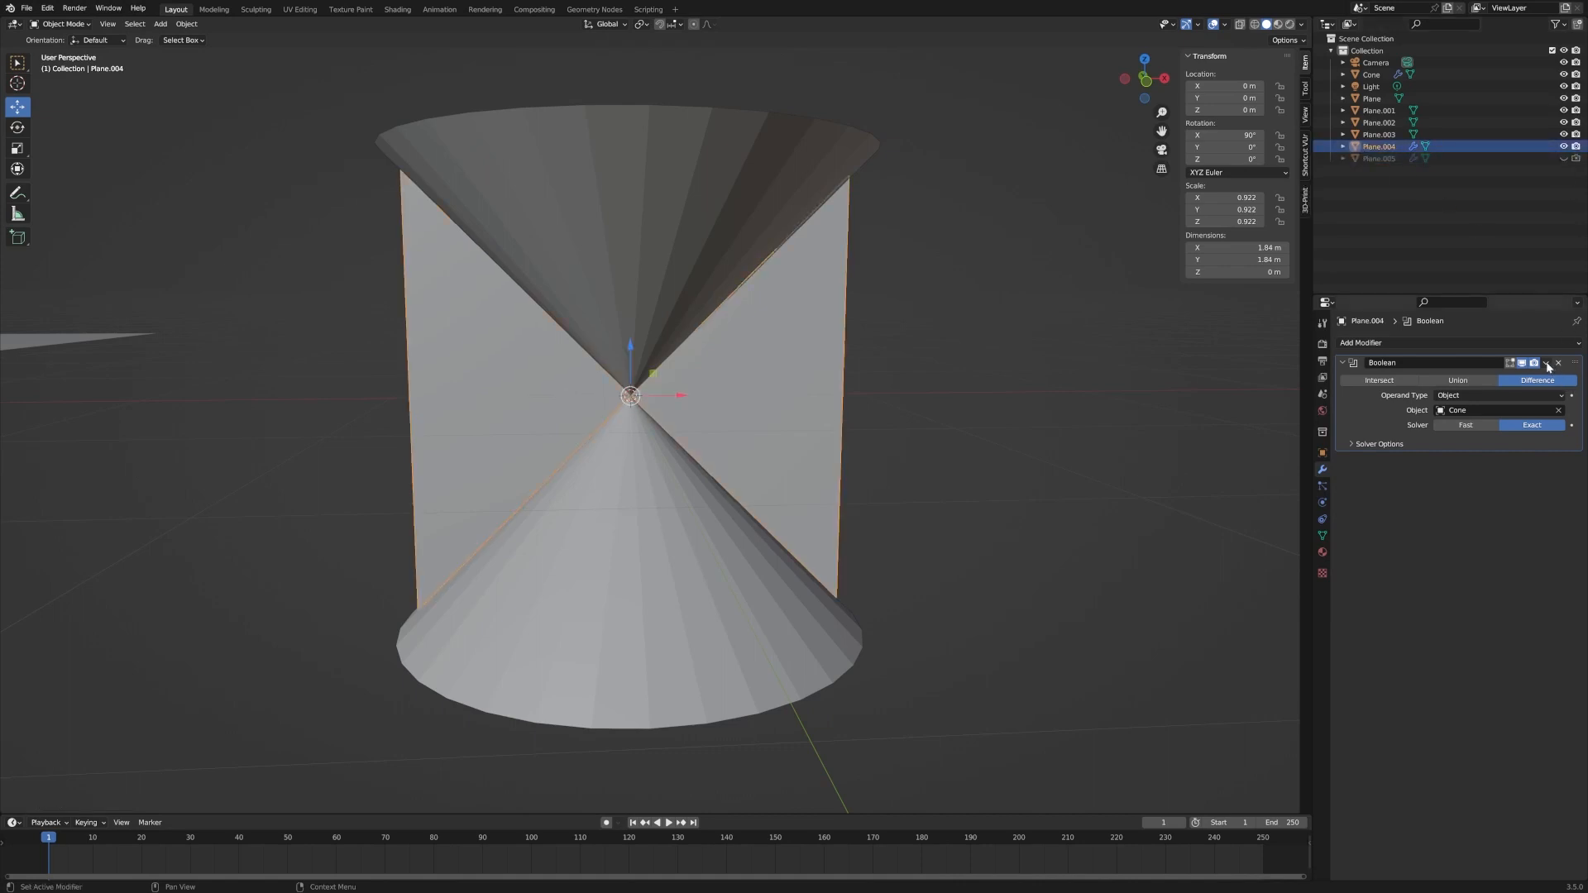
left_click(1546, 363)
left_click(1529, 379)
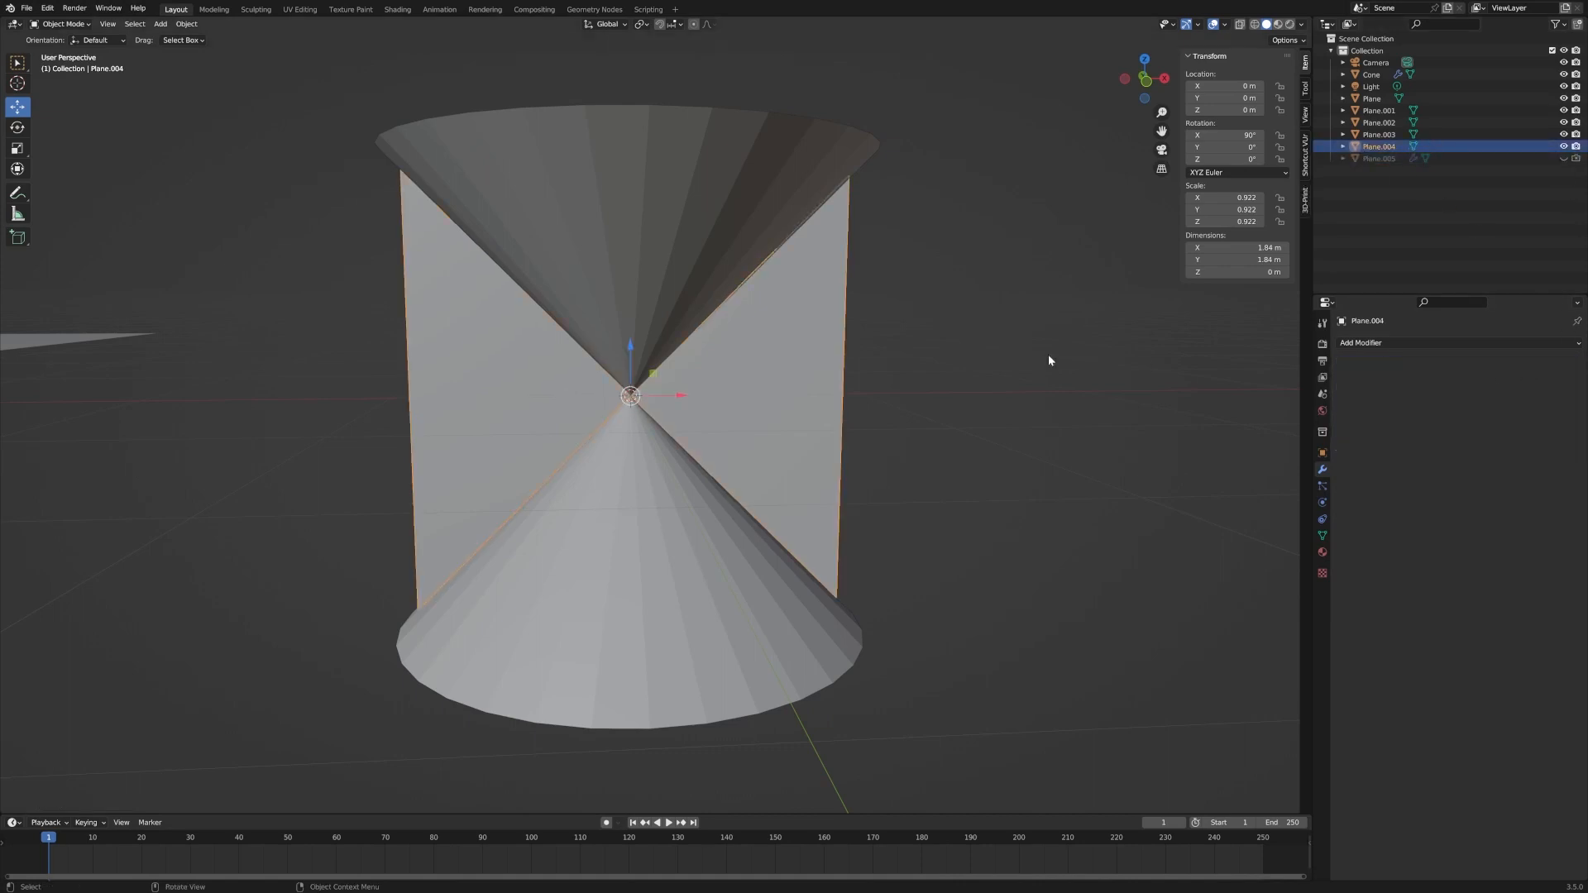
scroll(976, 355, "down", 6)
left_click_drag(696, 418, 891, 410)
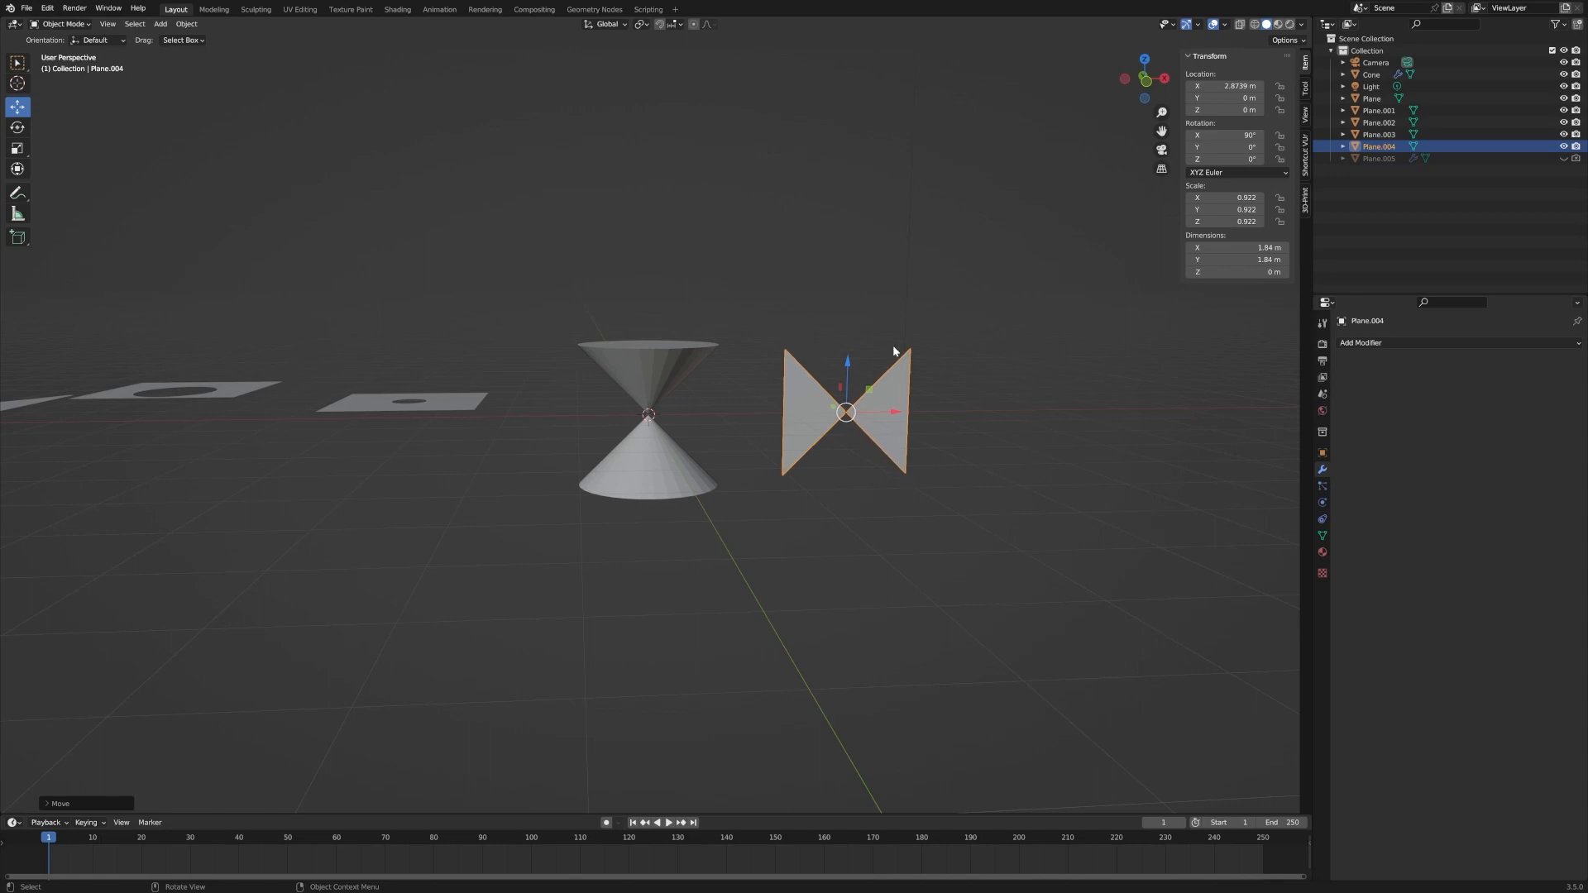
- Examine the crossing-lines cut beside the double cone from the front and at an angle
middle_click_drag(746, 382, 688, 387)
key("KP_1")
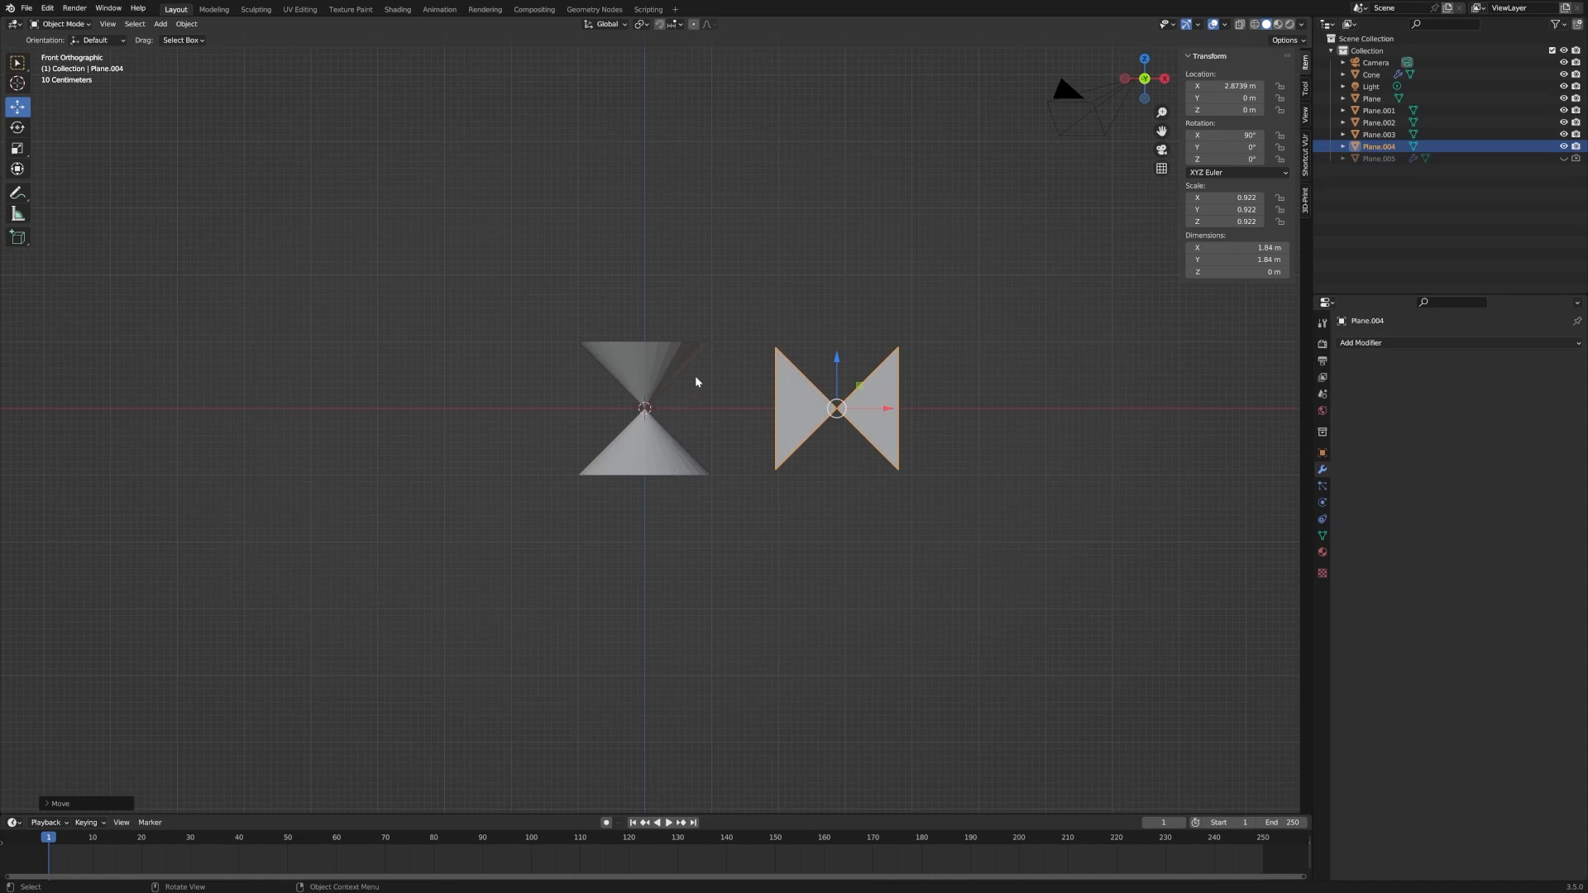
scroll(694, 376, "up", 4)
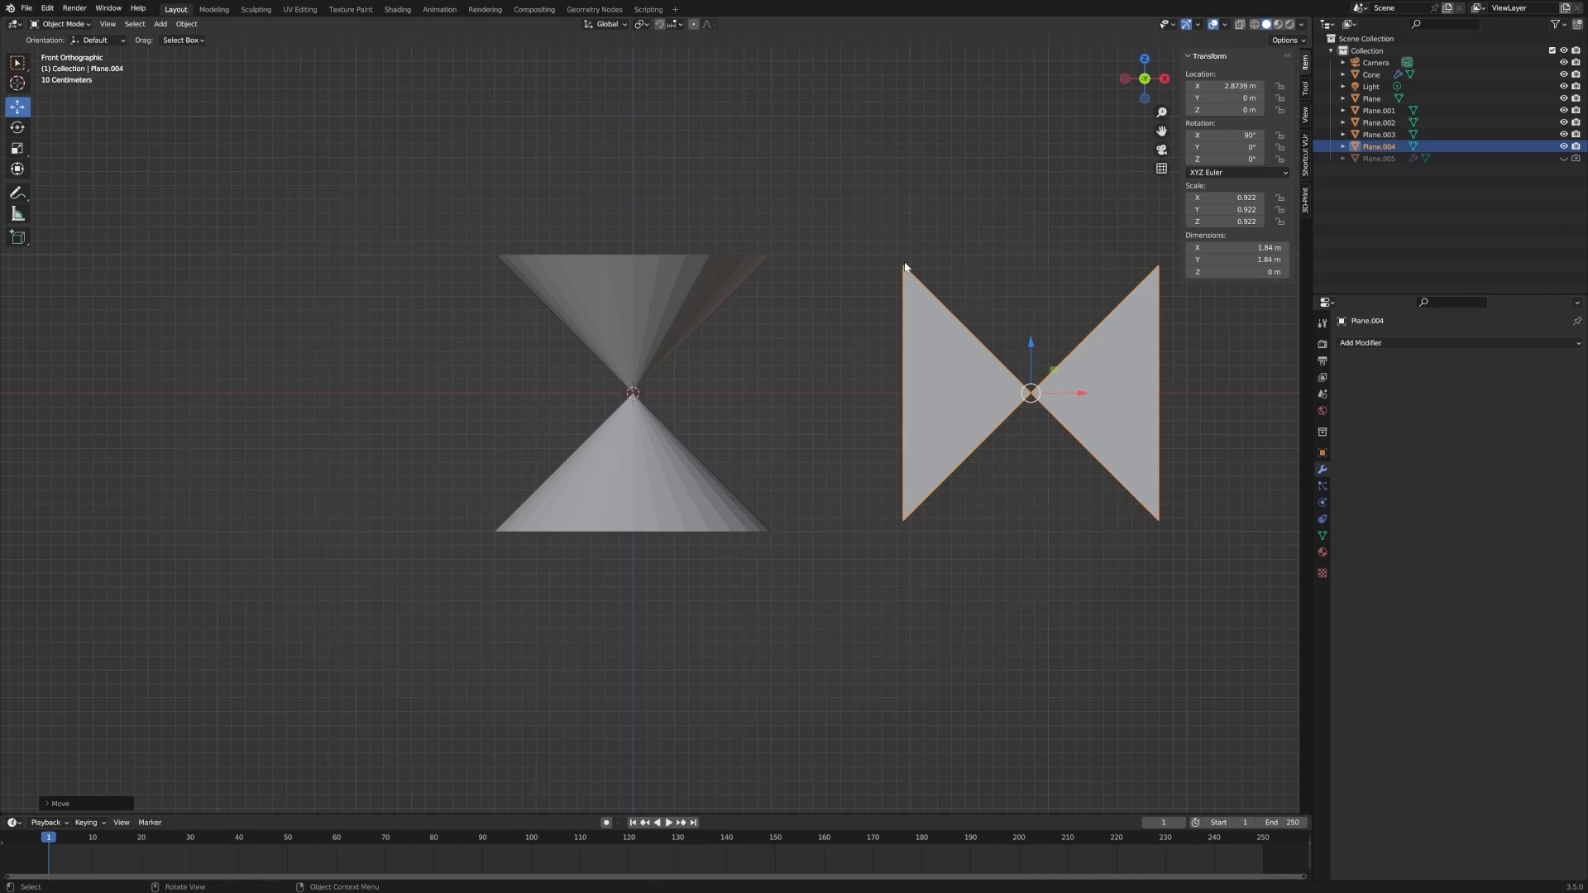
middle_click_drag(543, 401, 603, 513)
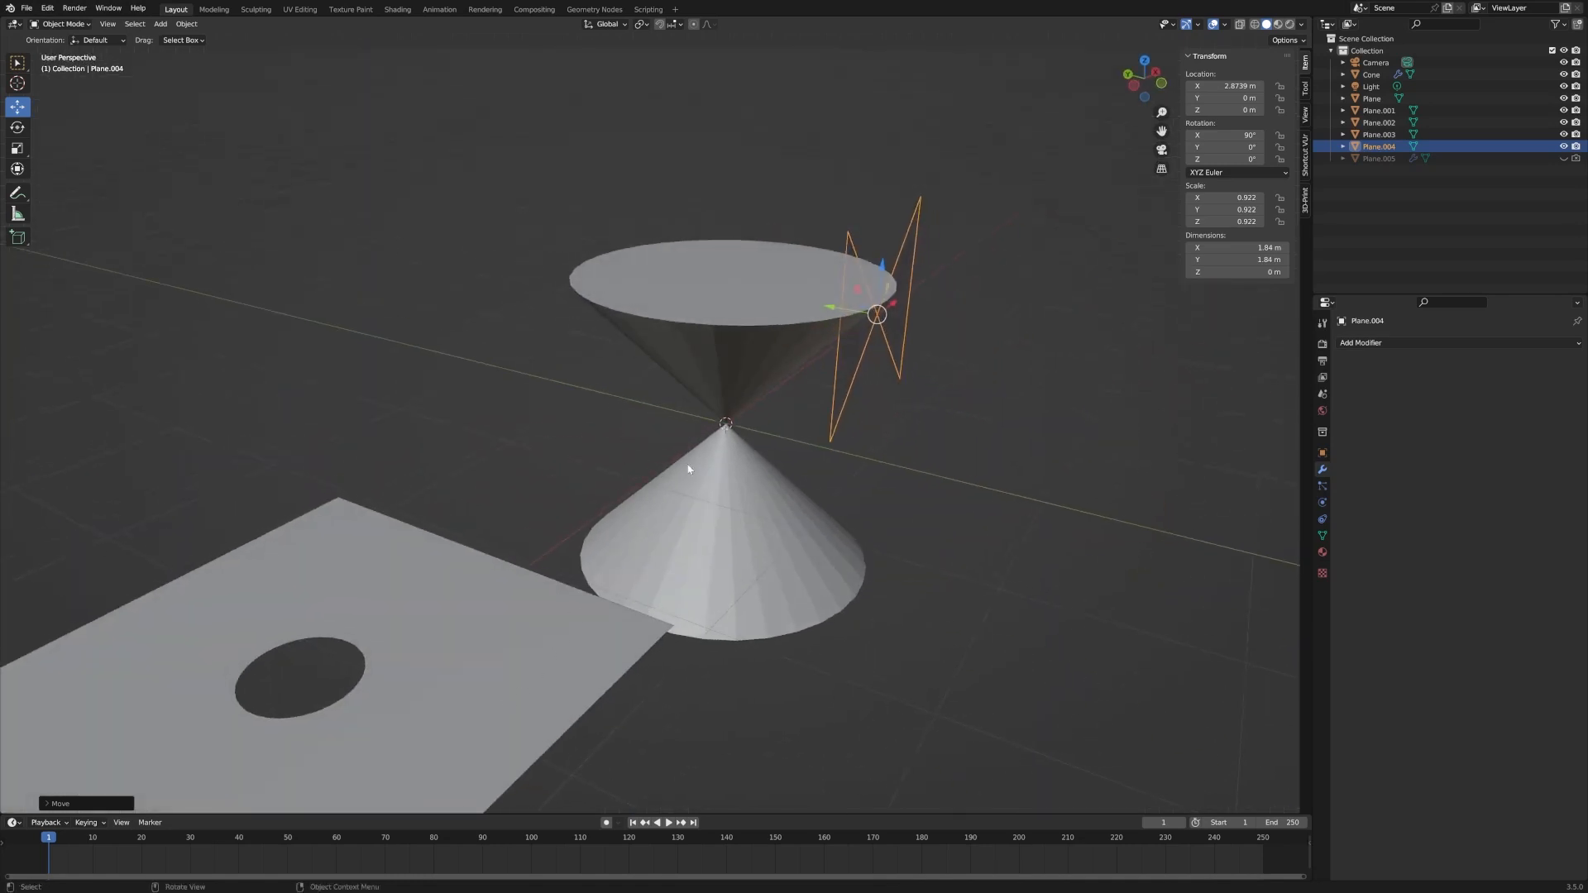
middle_click_drag(1014, 365, 923, 334)
scroll(1104, 428, "down", 3)
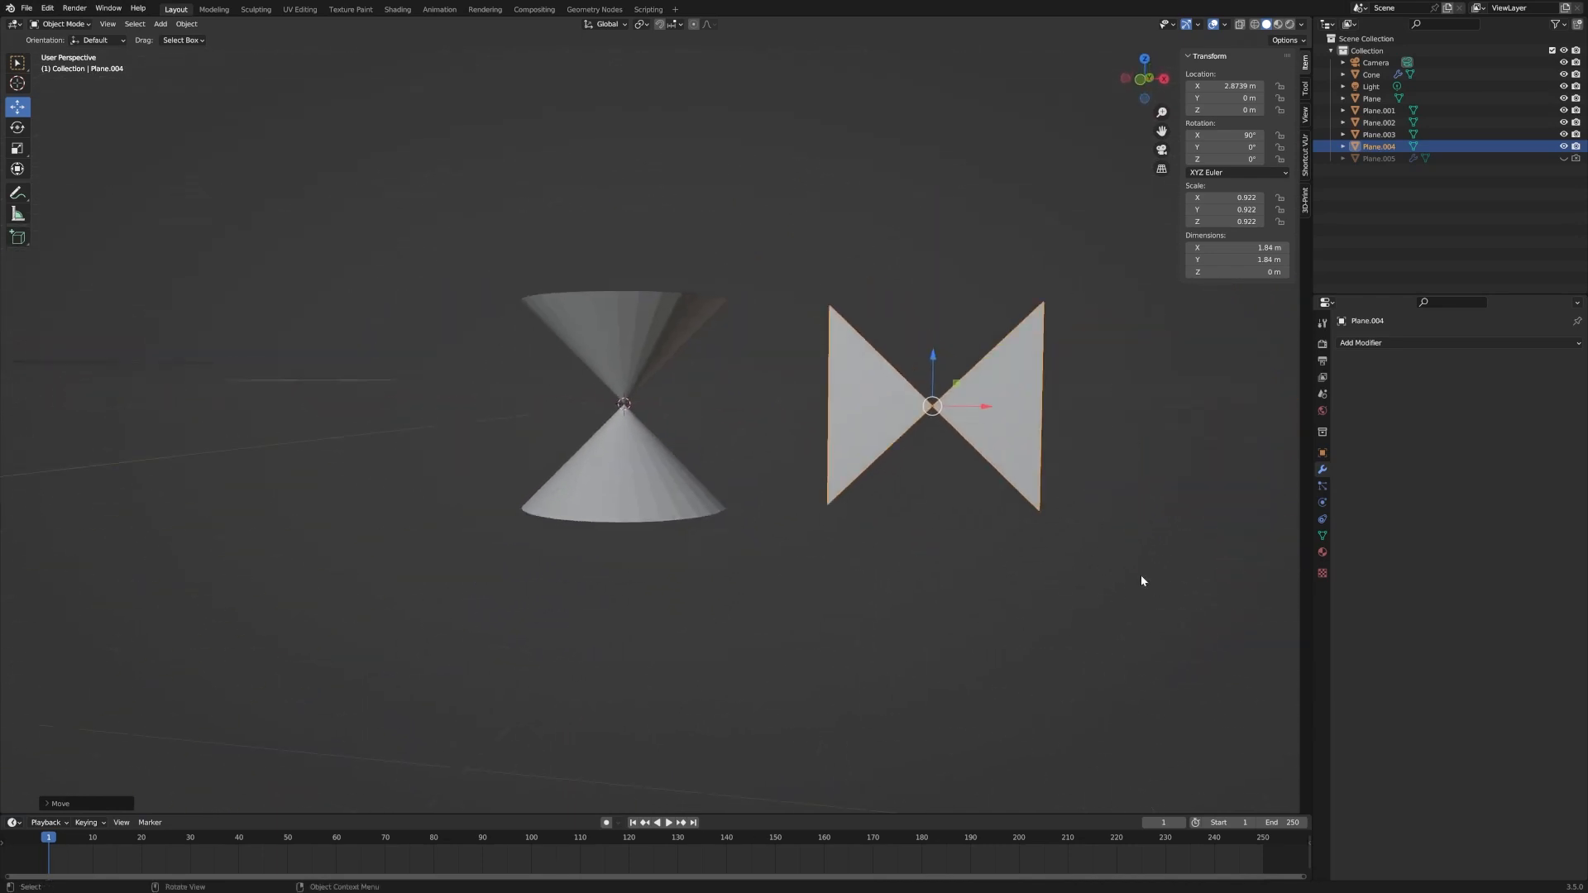
middle_click_drag(784, 515, 1118, 330)
- Unhide the spare plane Plane.005, duplicate it in place and hide the new copy
left_click(1379, 158)
left_click(1564, 158)
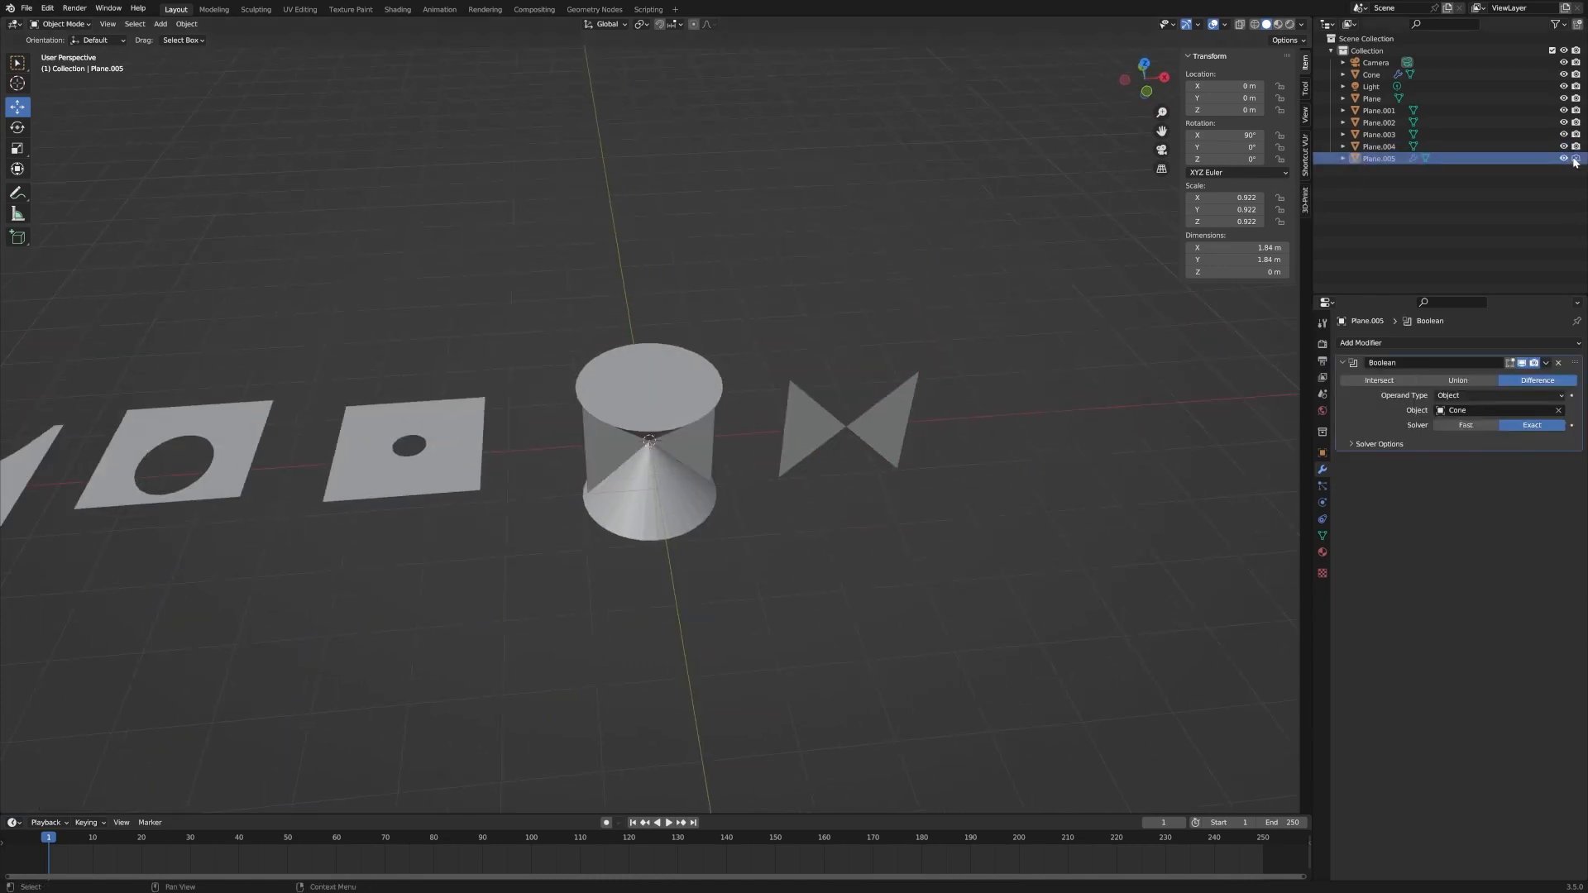
left_click(598, 451)
key("shift+d")
right_click(594, 436)
left_click(1564, 171)
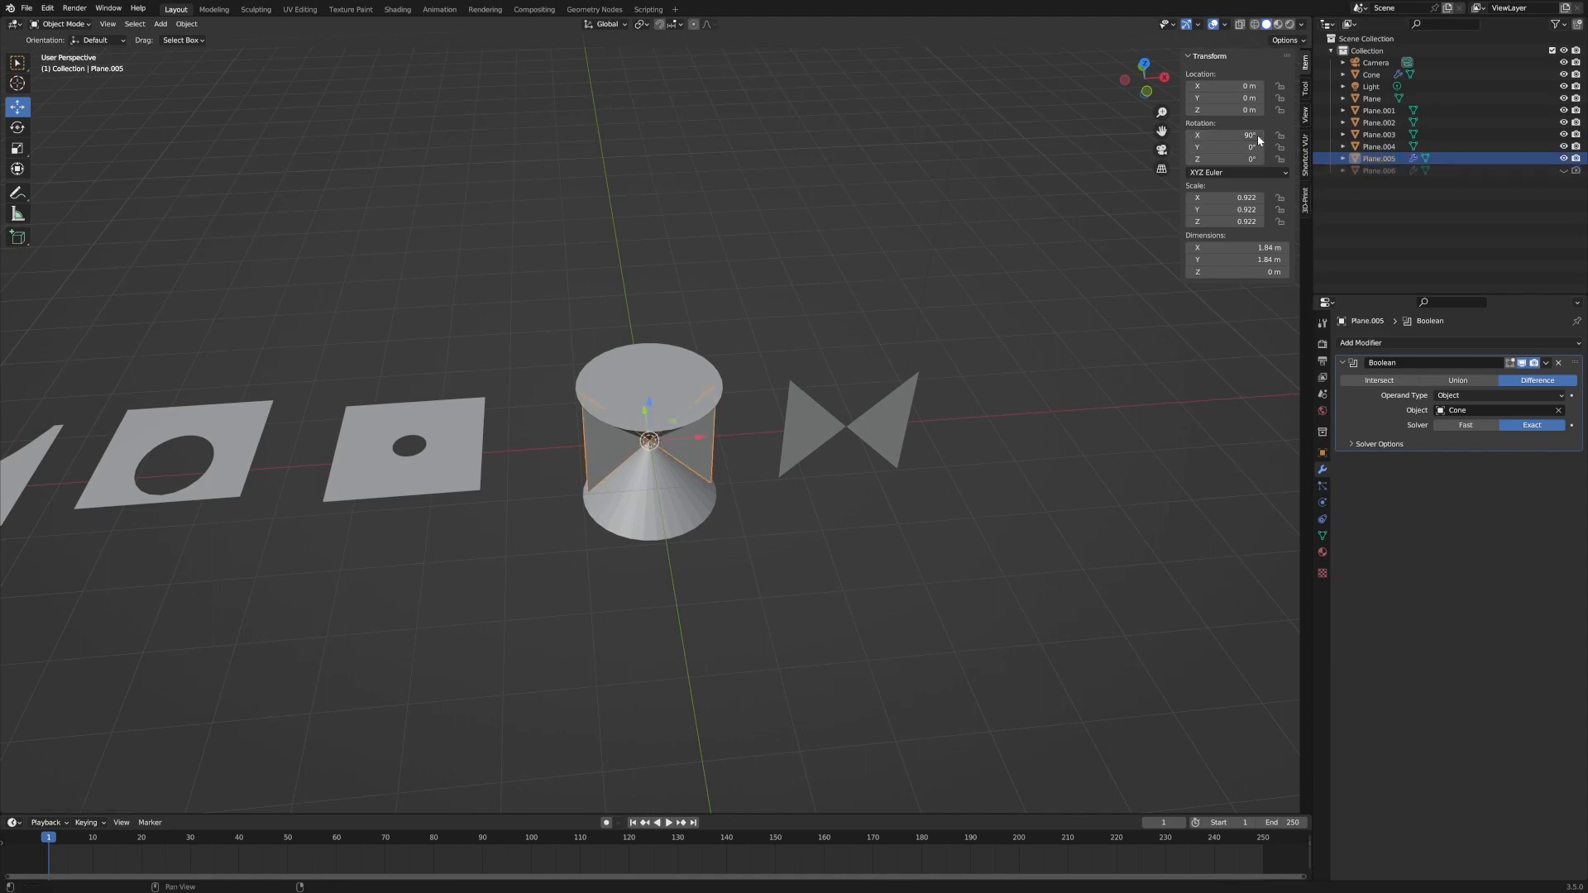
- Set Plane.005's X rotation to 0° so it lies flat through the apex, and check where it meets the cones
double_click(1259, 135)
type("0")
key("Return")
scroll(665, 405, "up", 2)
middle_click_drag(666, 411, 791, 356)
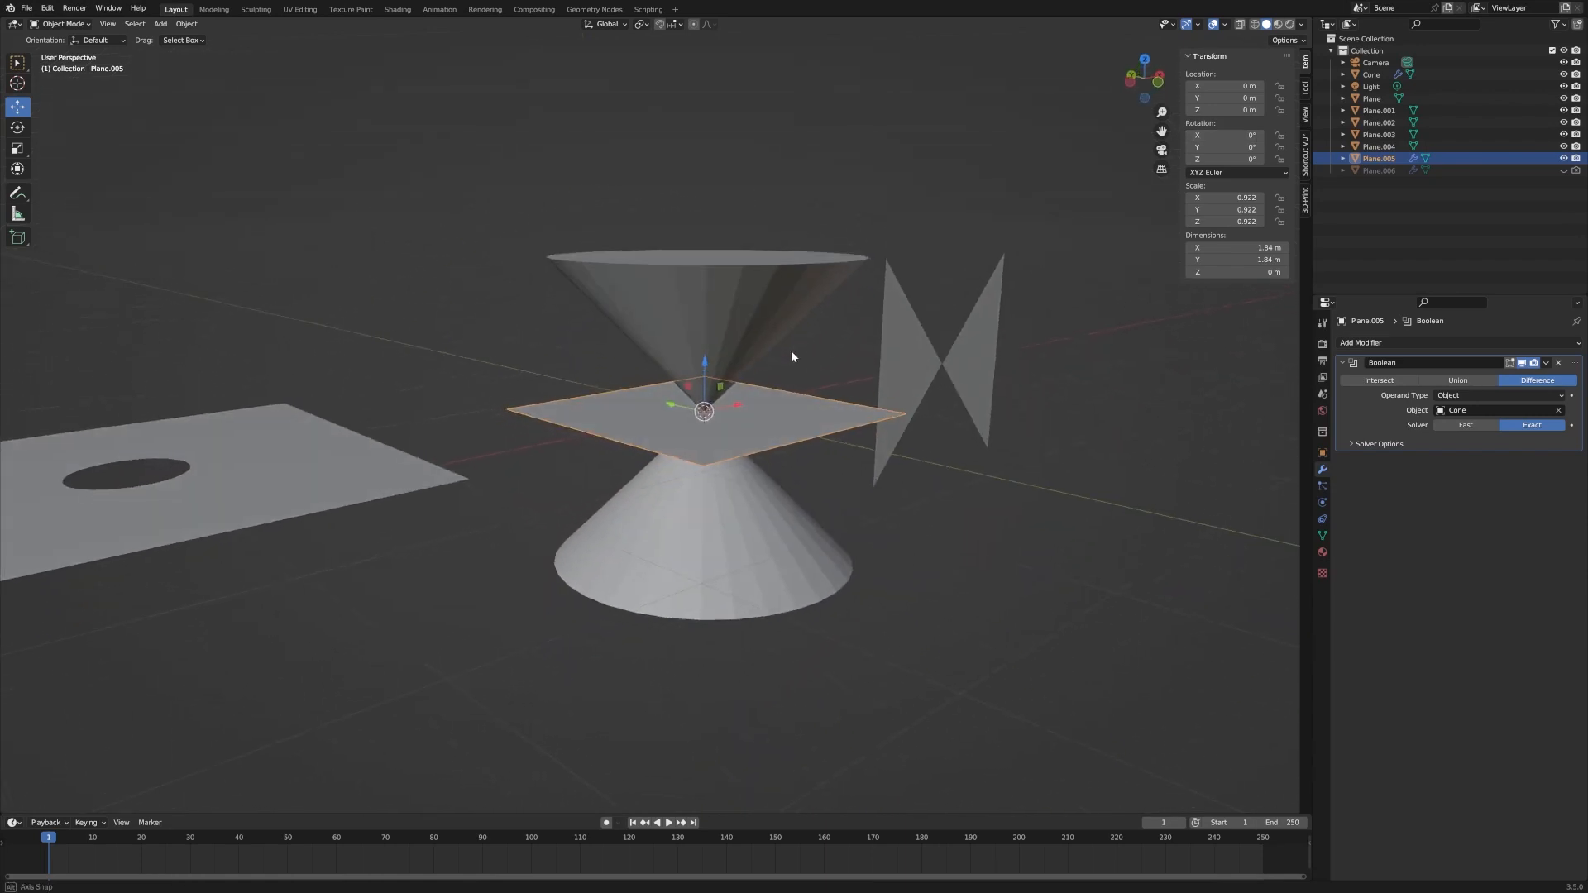
scroll(761, 425, "up", 6)
middle_click_drag(801, 411, 741, 434)
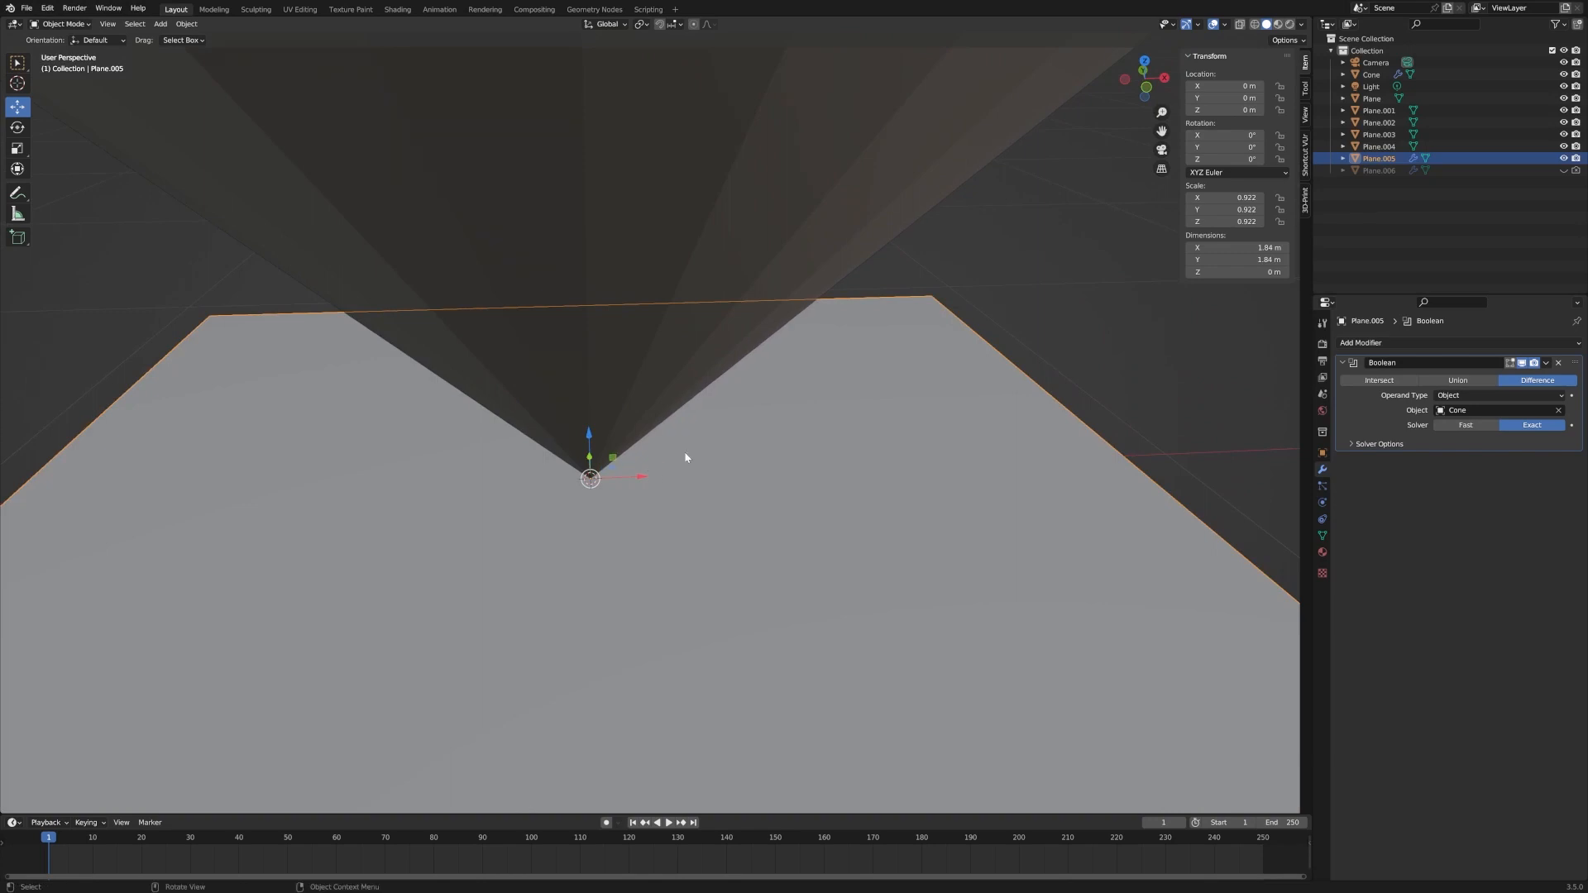
scroll(685, 458, "down", 2)
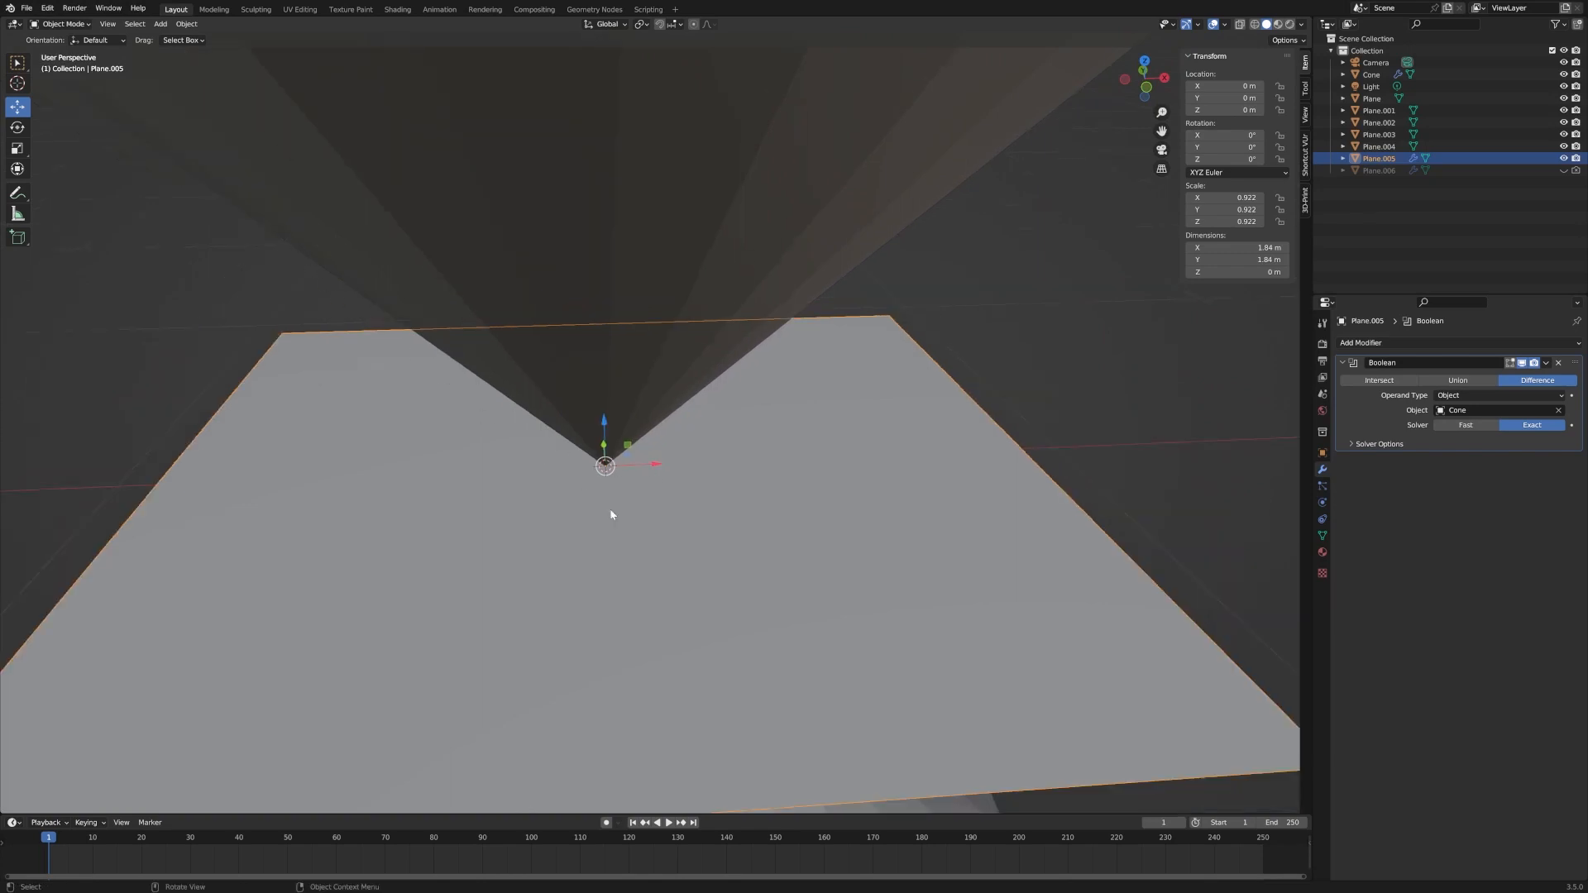
mouse_move(682, 480)
middle_mouse_down()
mouse_move(678, 433)
mouse_move(684, 484)
middle_mouse_up()
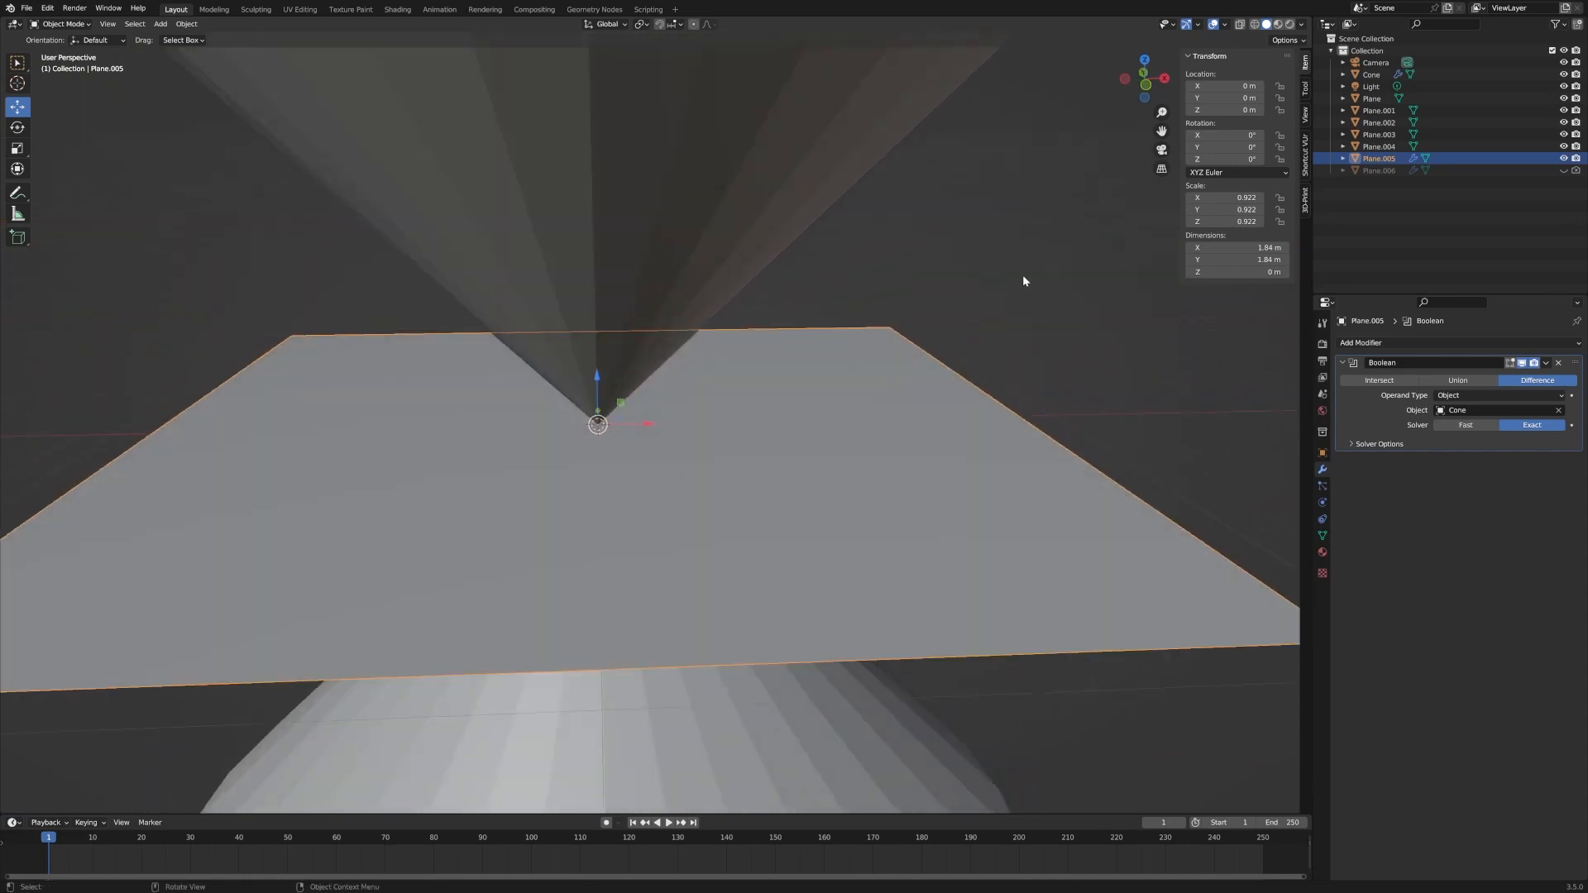
- Apply the flat plane's Boolean modifier and move it along X to about 5.18 m, past the crossing-lines plane
left_click(1547, 364)
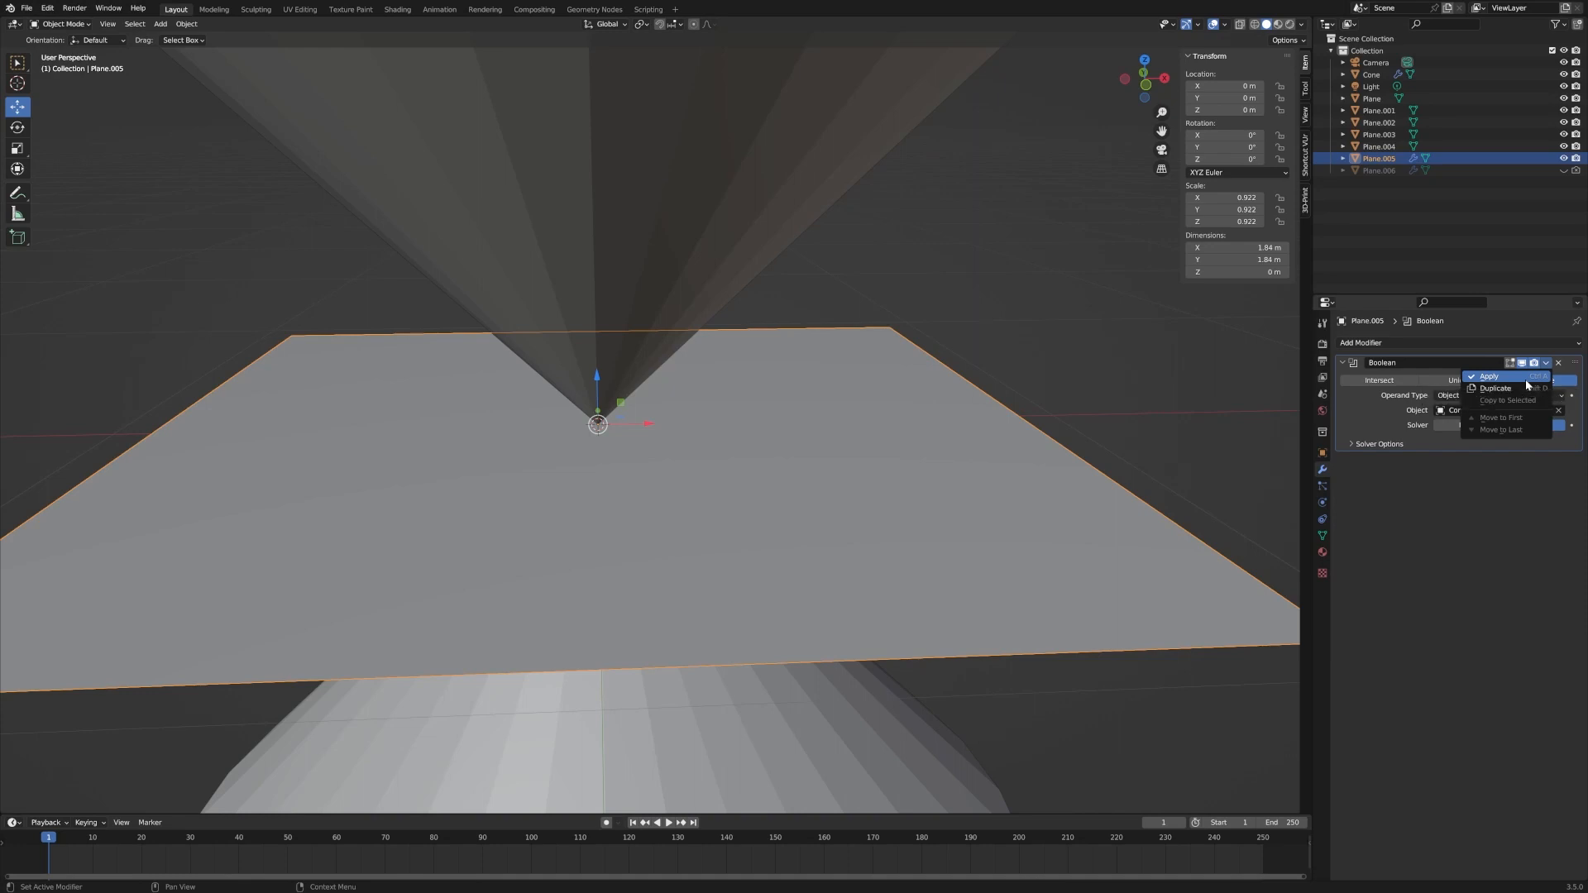
left_click(1526, 379)
scroll(927, 386, "down", 8)
scroll(926, 386, "down", 1)
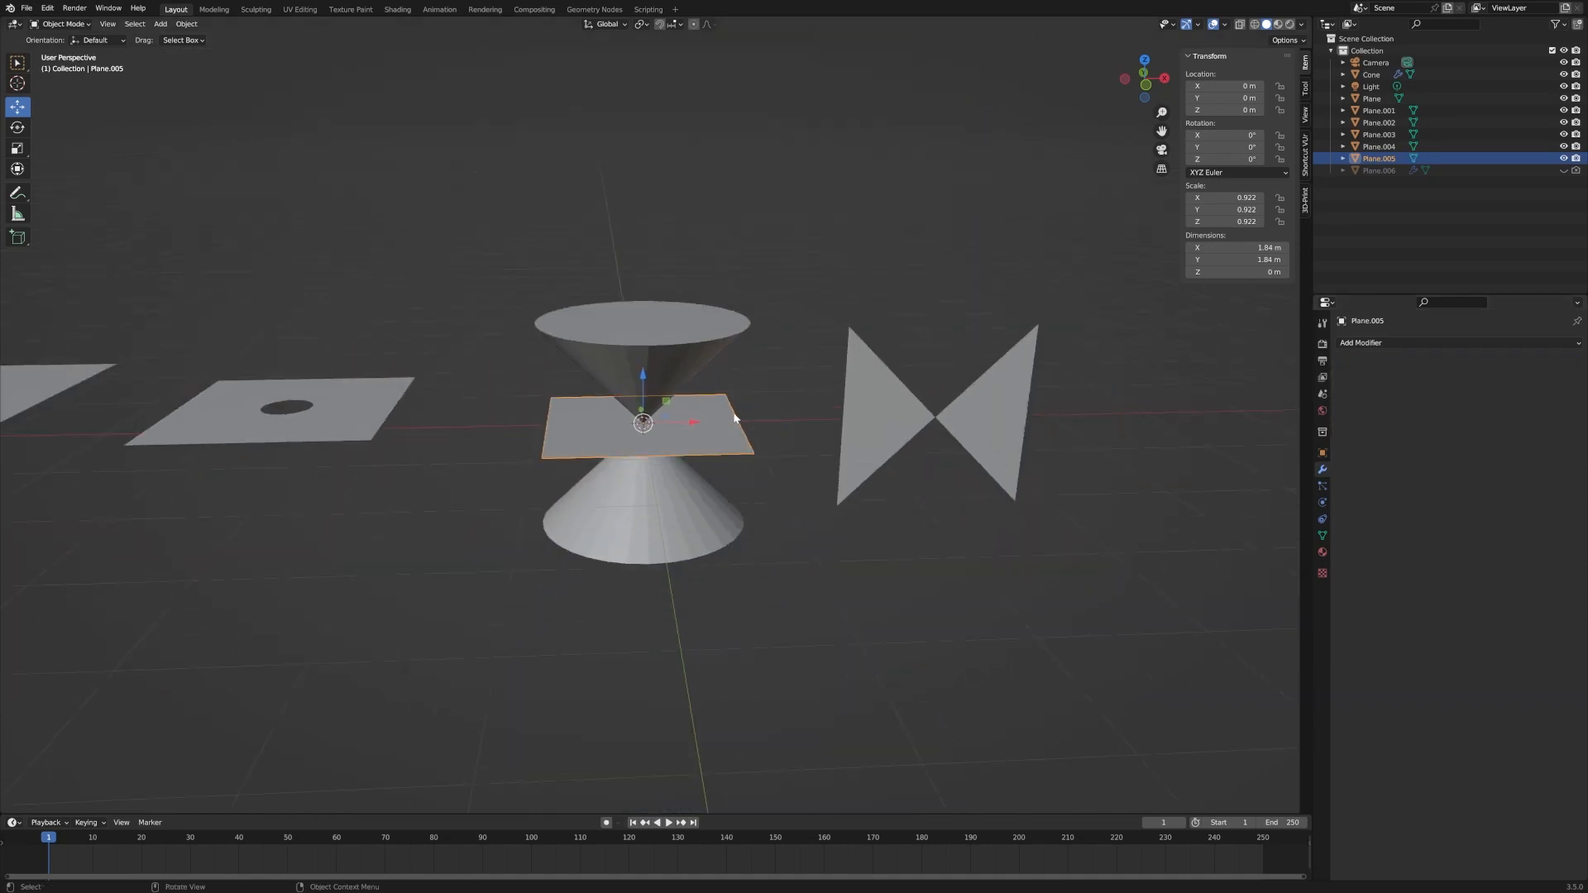
left_click_drag(697, 420, 1211, 434)
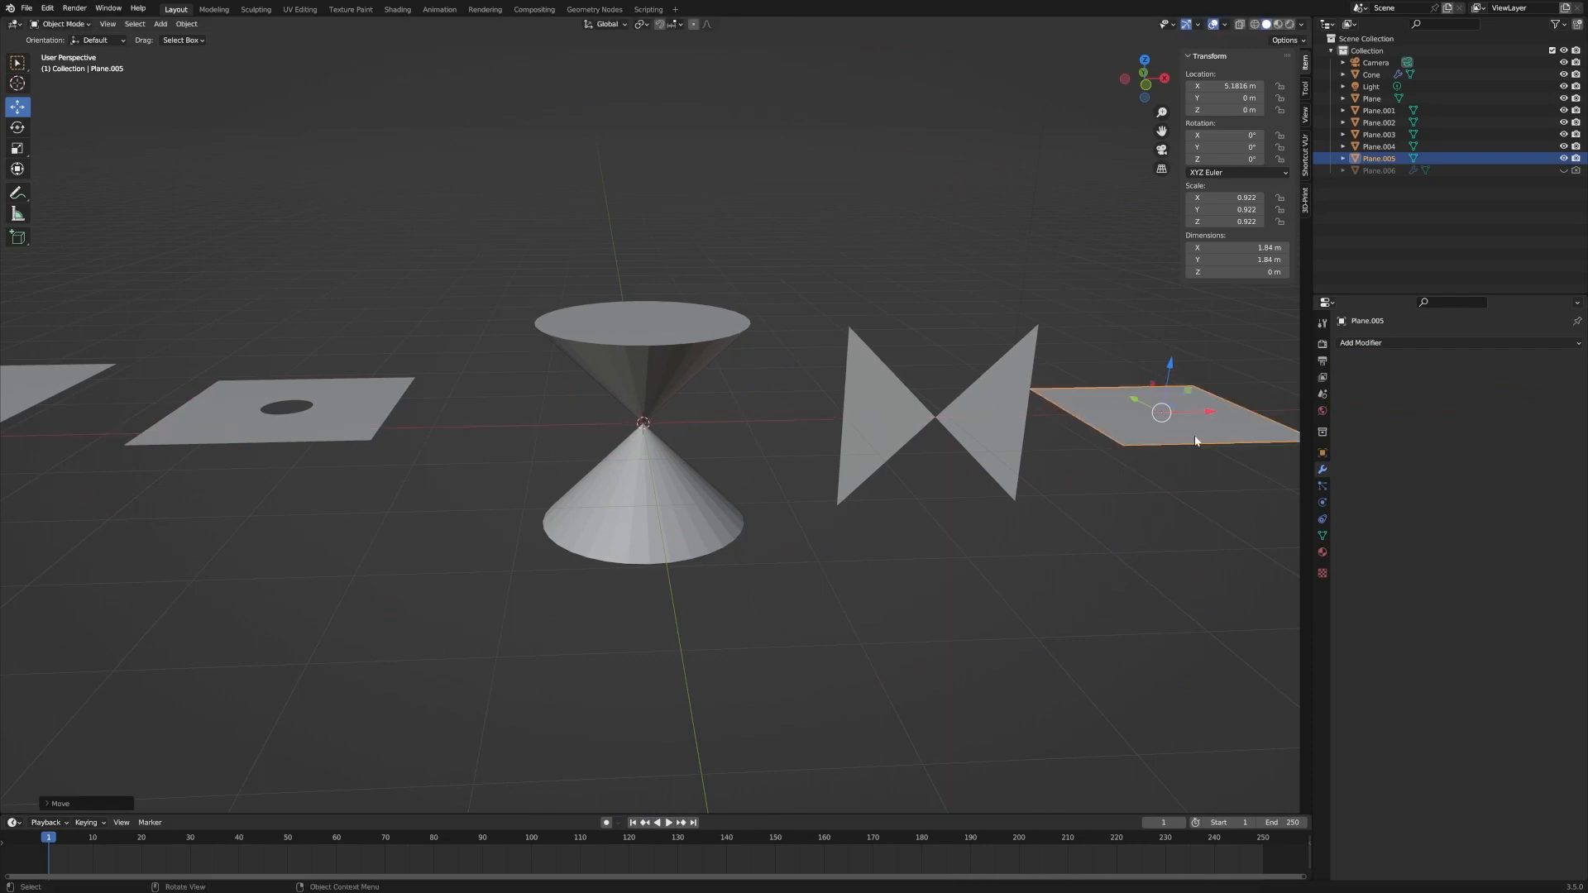
- Open the flat plane in Edit Mode and inspect its mesh around the centre point
key("KP_7")
scroll(1223, 461, "up", 12)
middle_click_drag(768, 583, 760, 586)
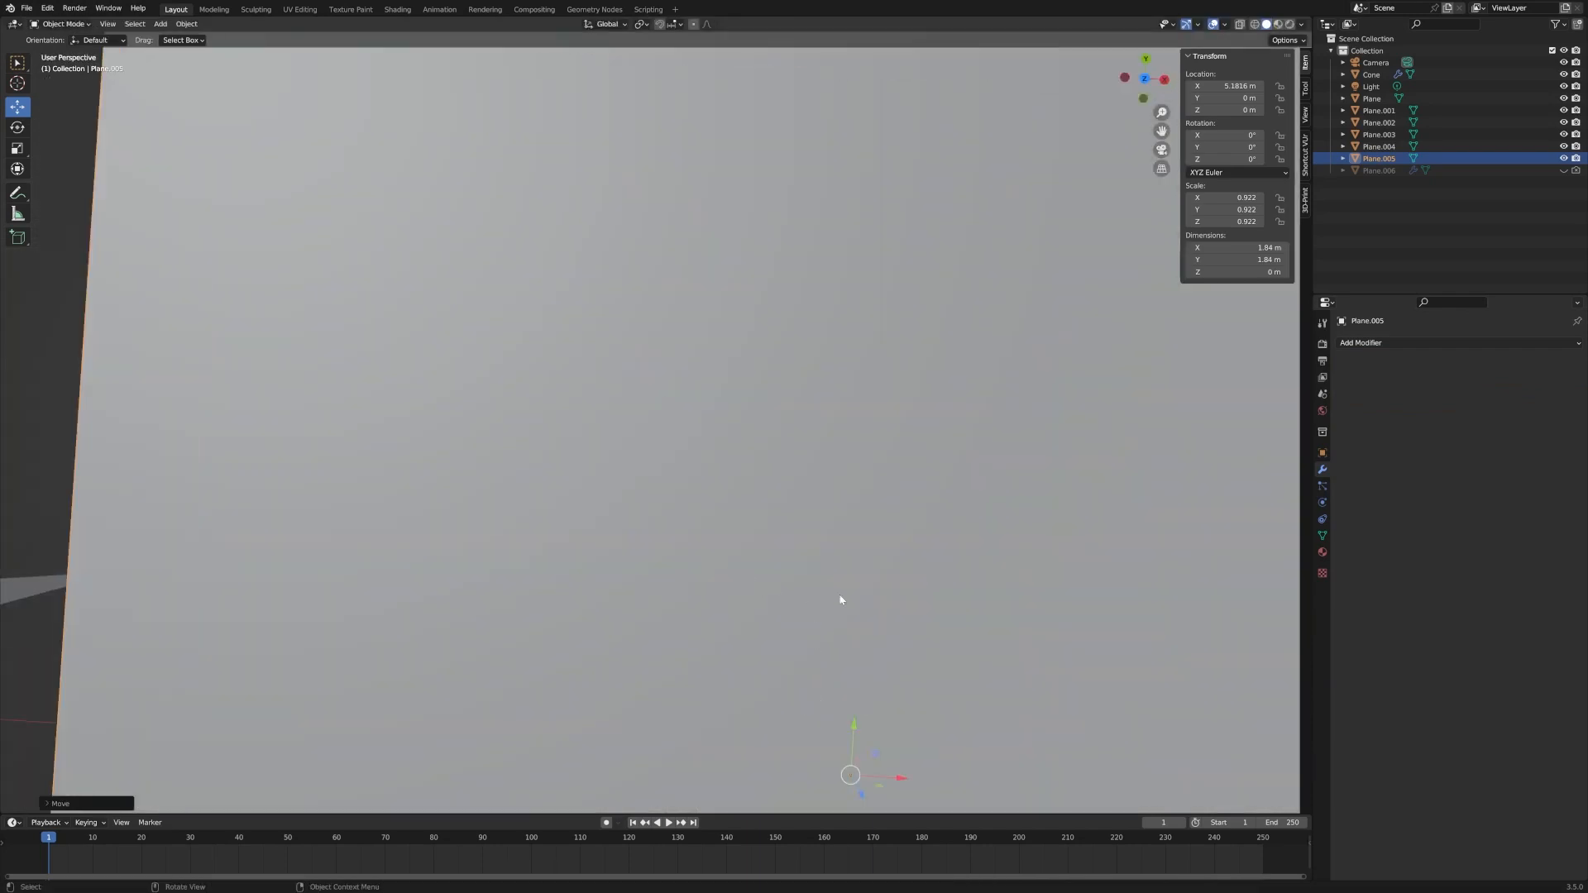
scroll(840, 599, "down", 3)
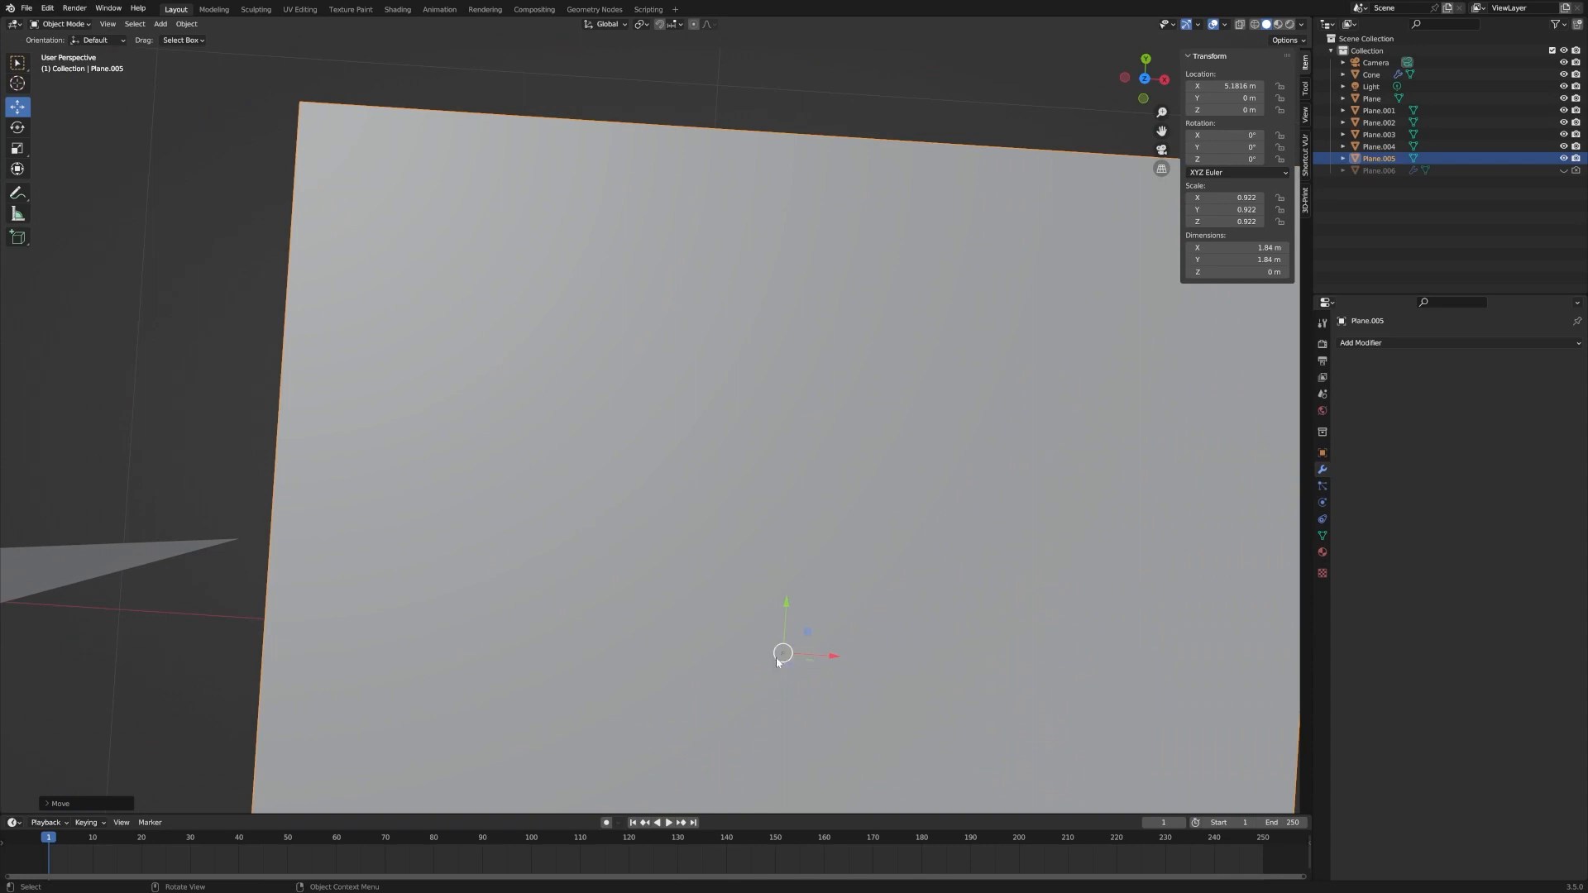
left_click(54, 25)
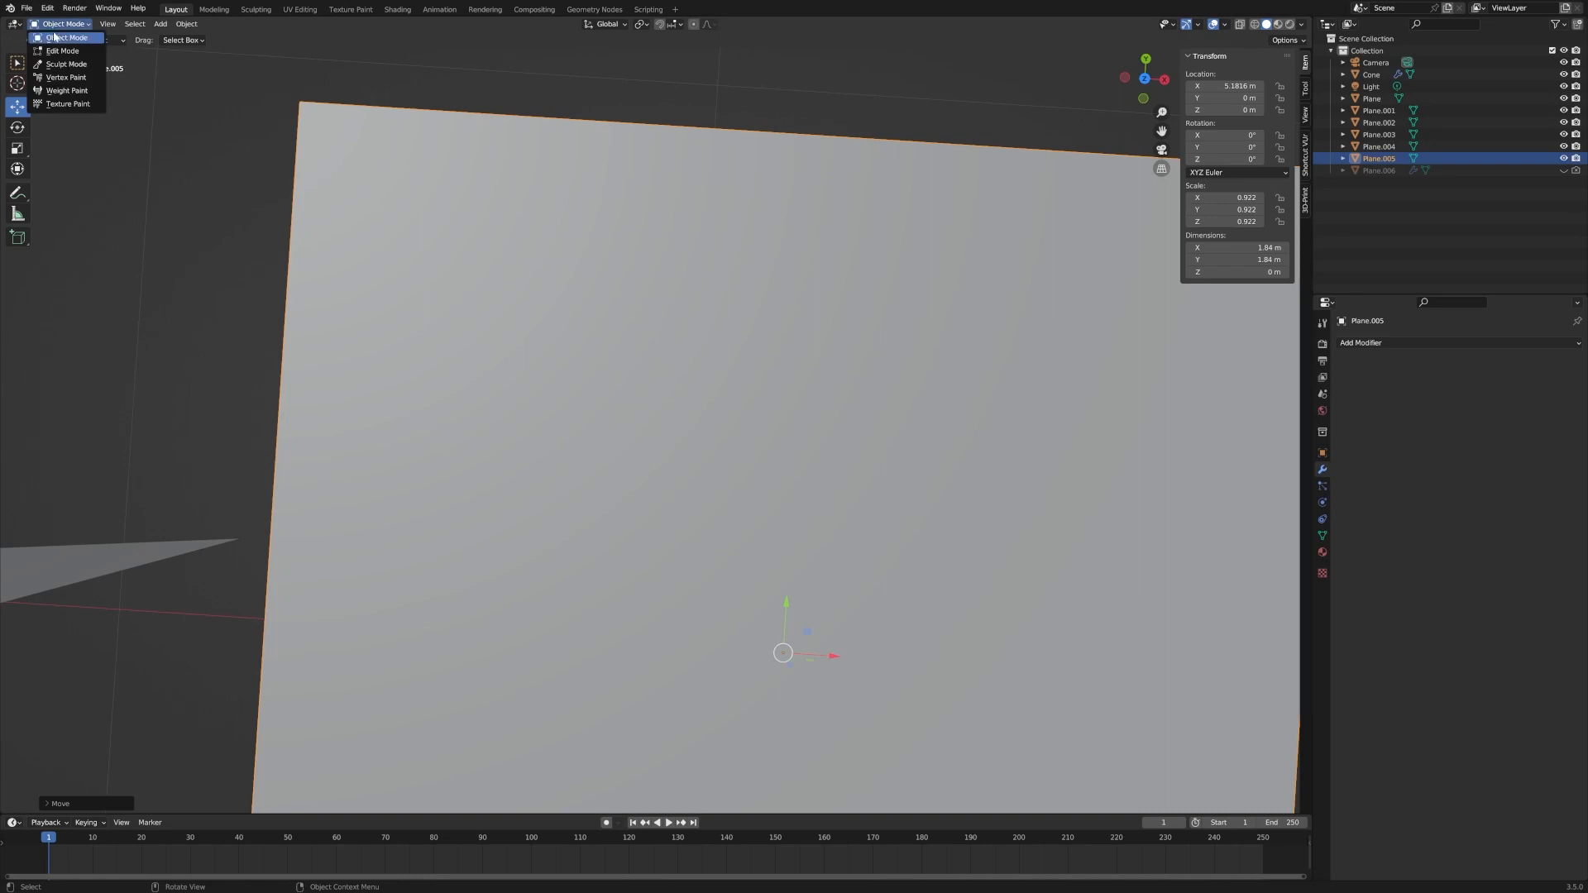
left_click(63, 51)
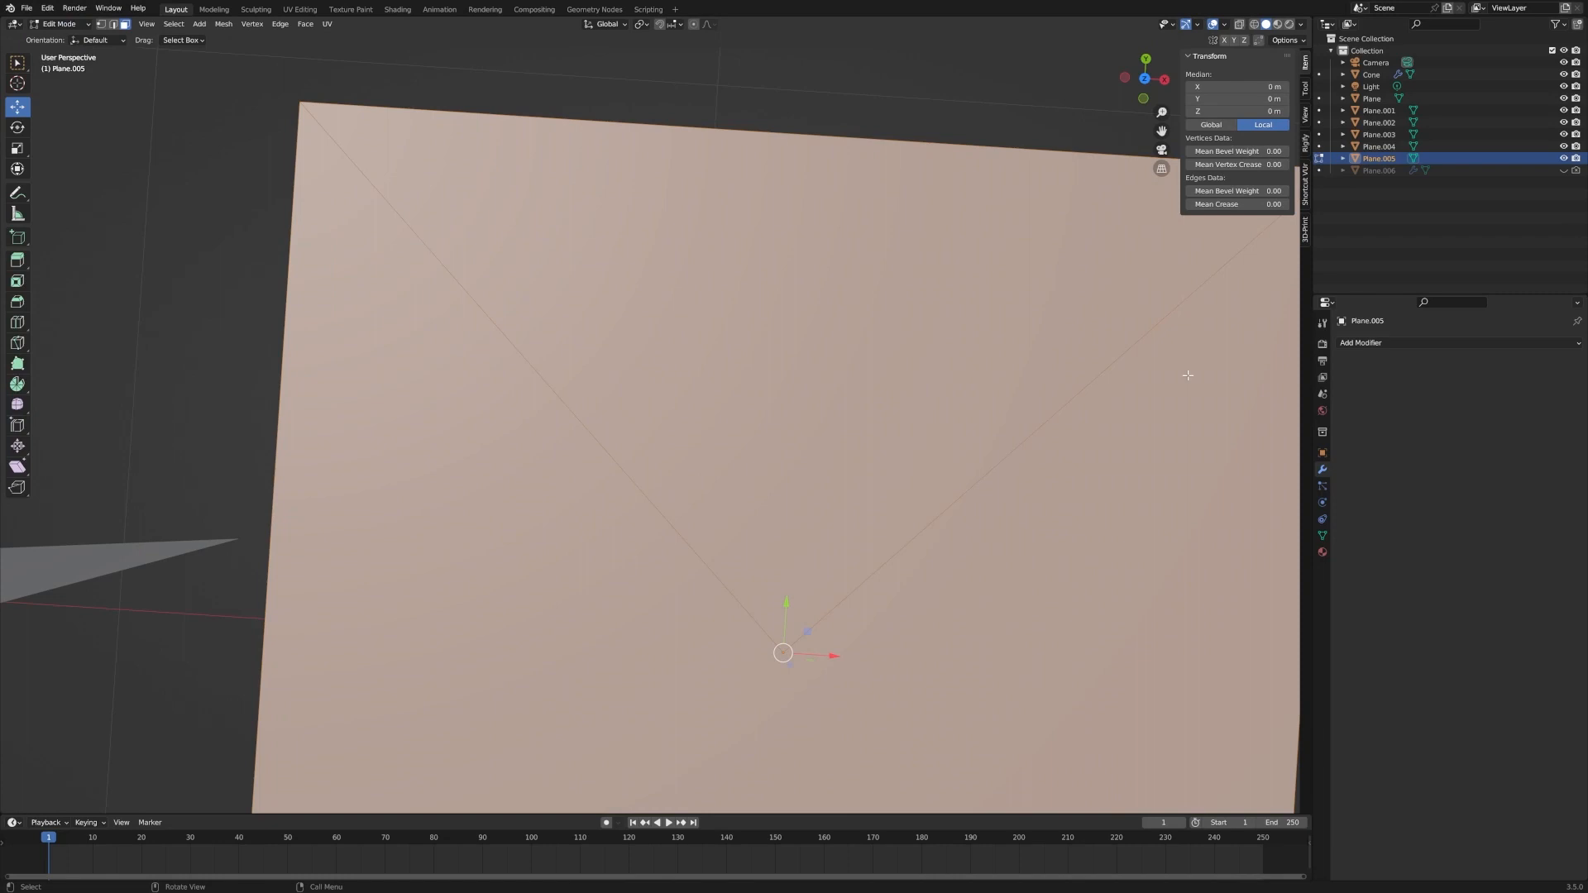
- Unhide the spare plane Plane.006, return to Object Mode, duplicate the plane in place and hide the new copy
scroll(1168, 432, "down", 3)
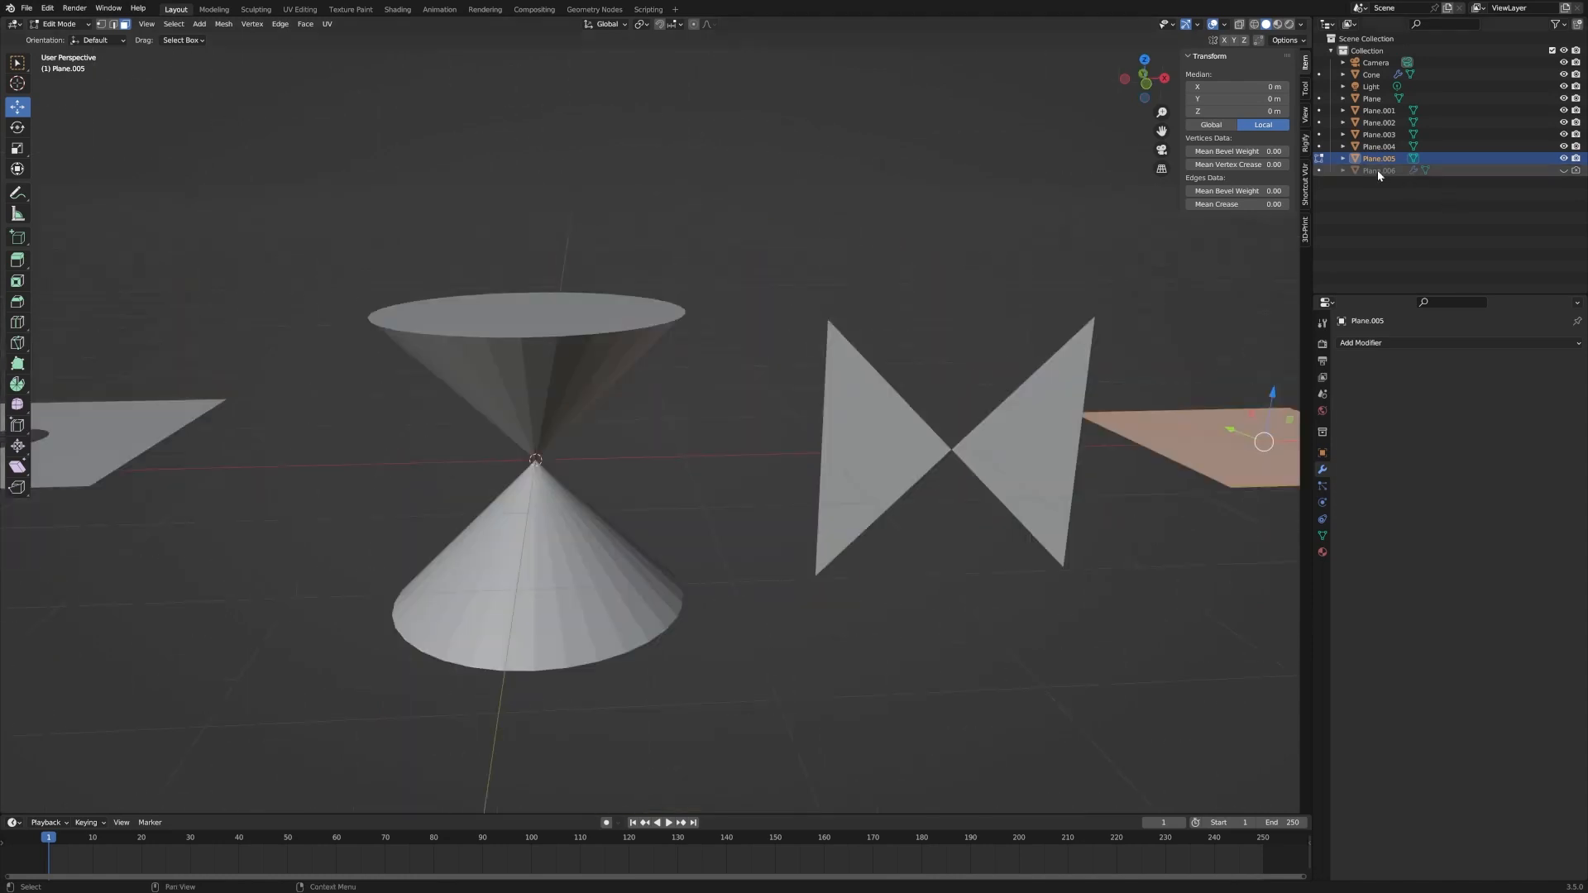
left_click(1410, 170)
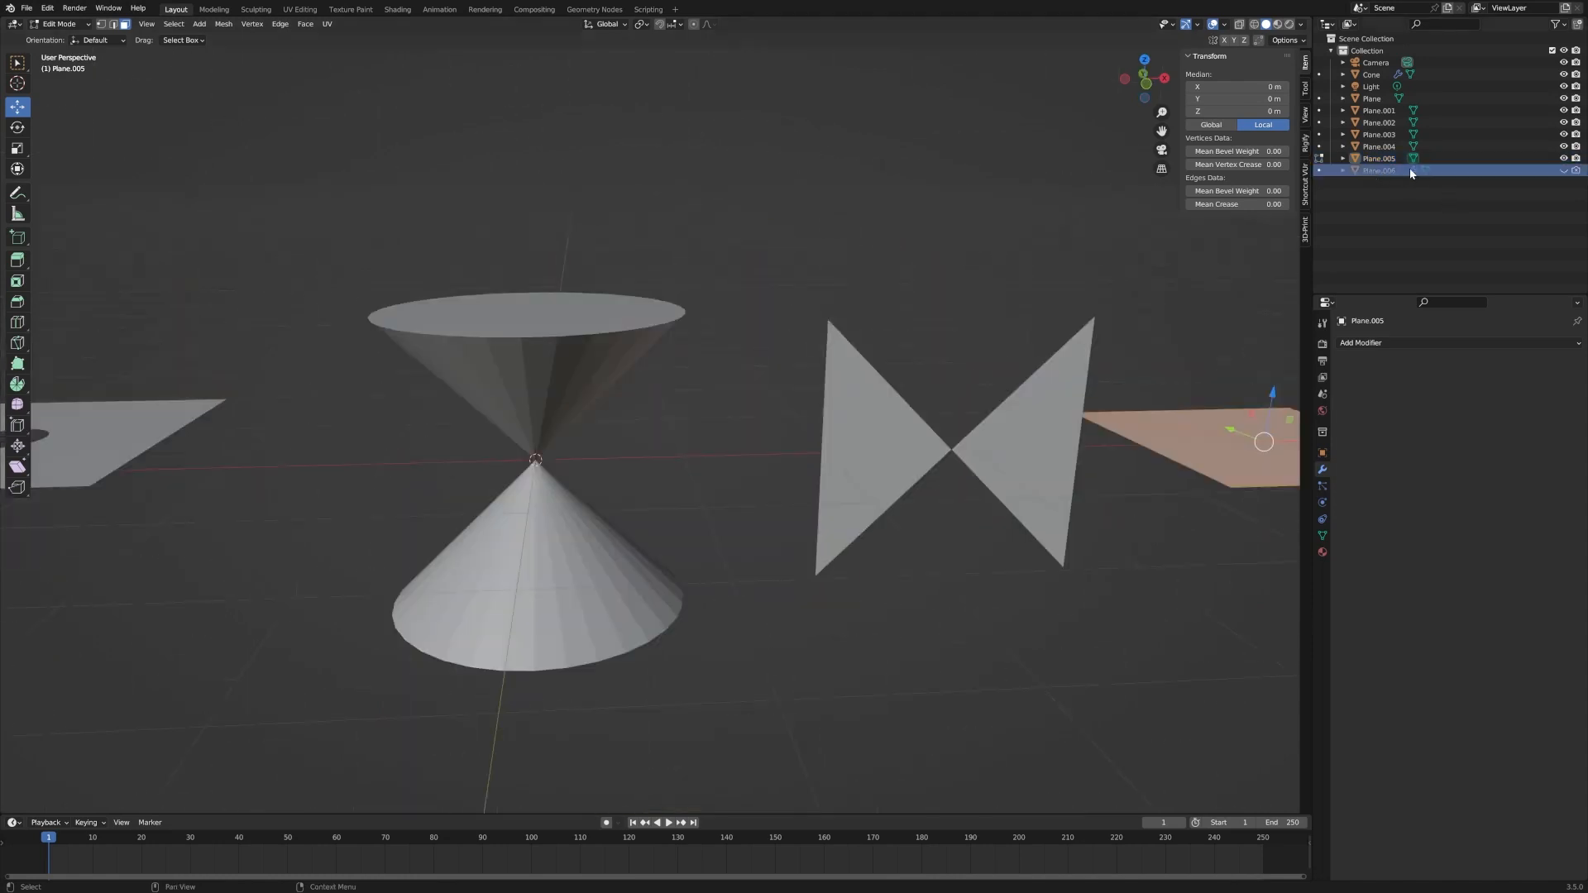
left_click(1564, 170)
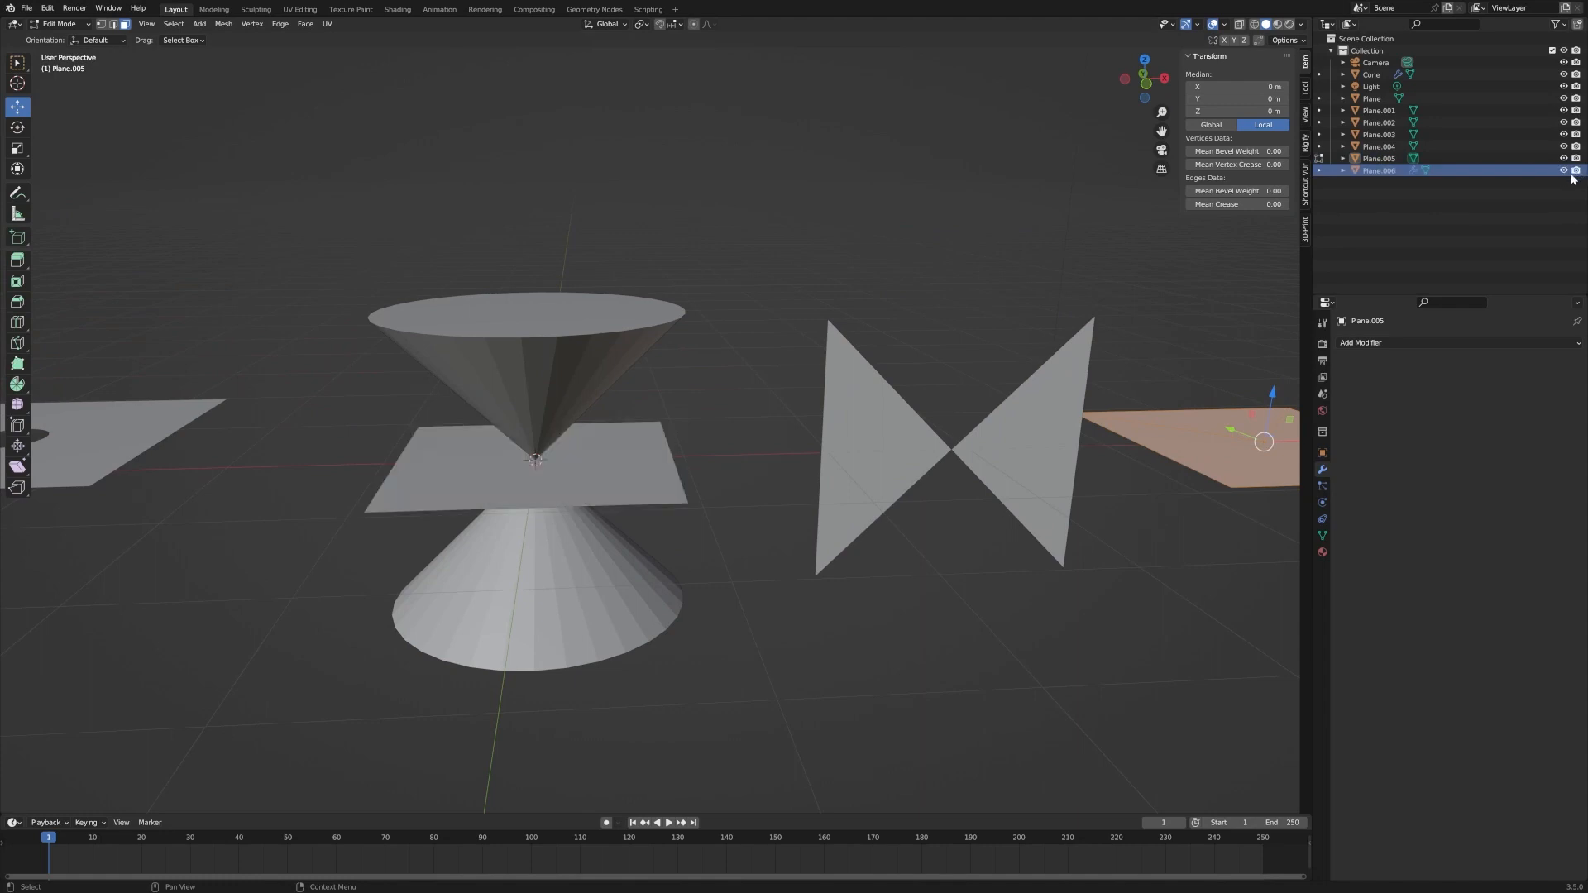
key("Tab")
left_click(577, 488)
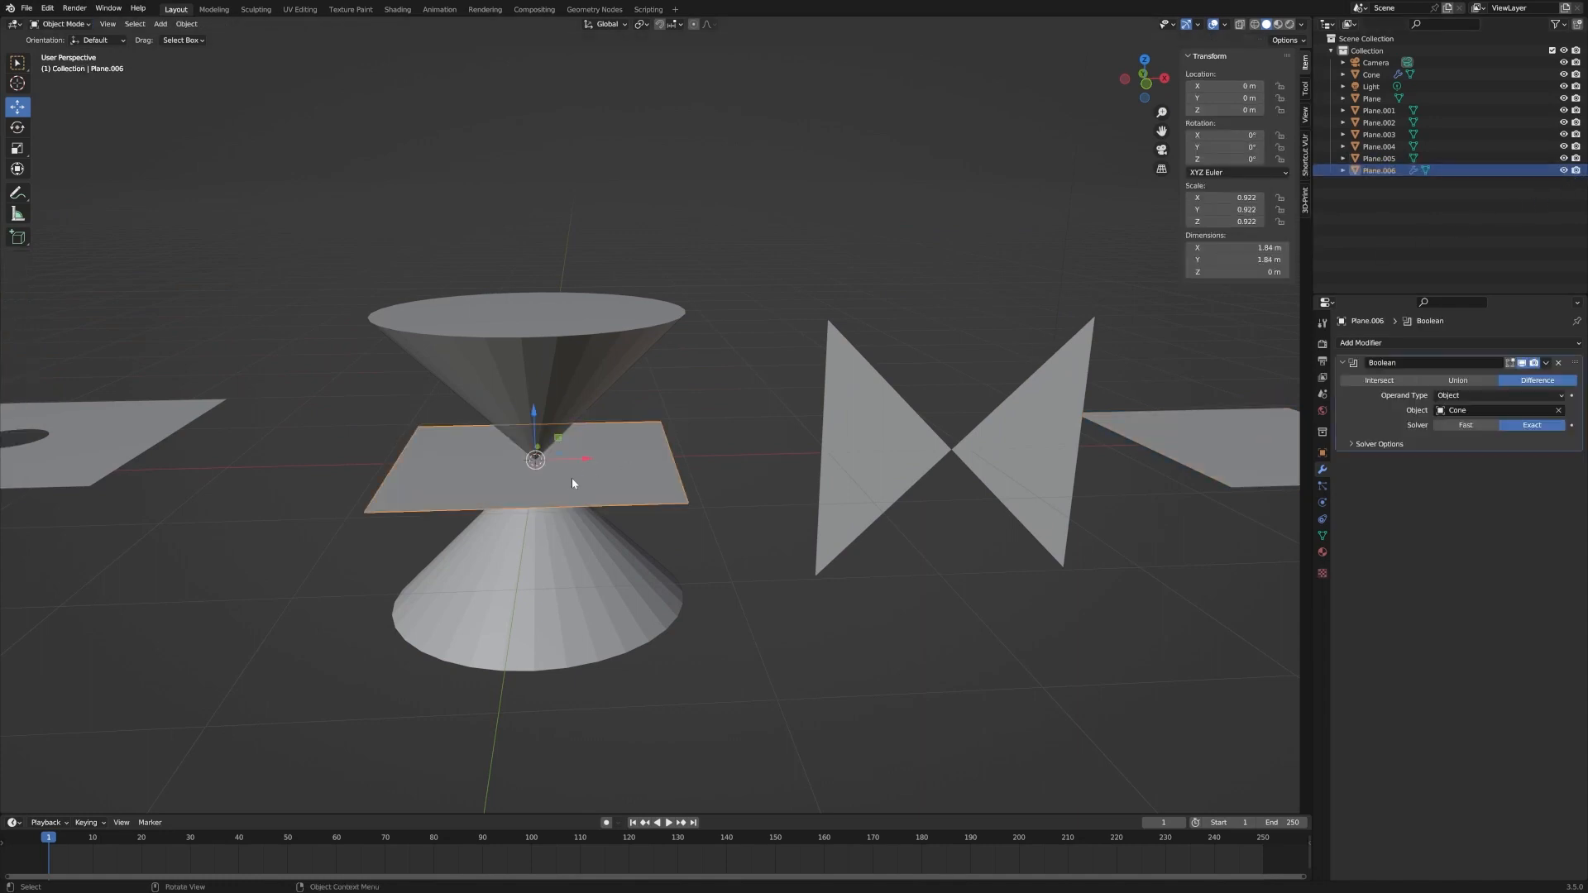
key("shift+d")
right_click(576, 476)
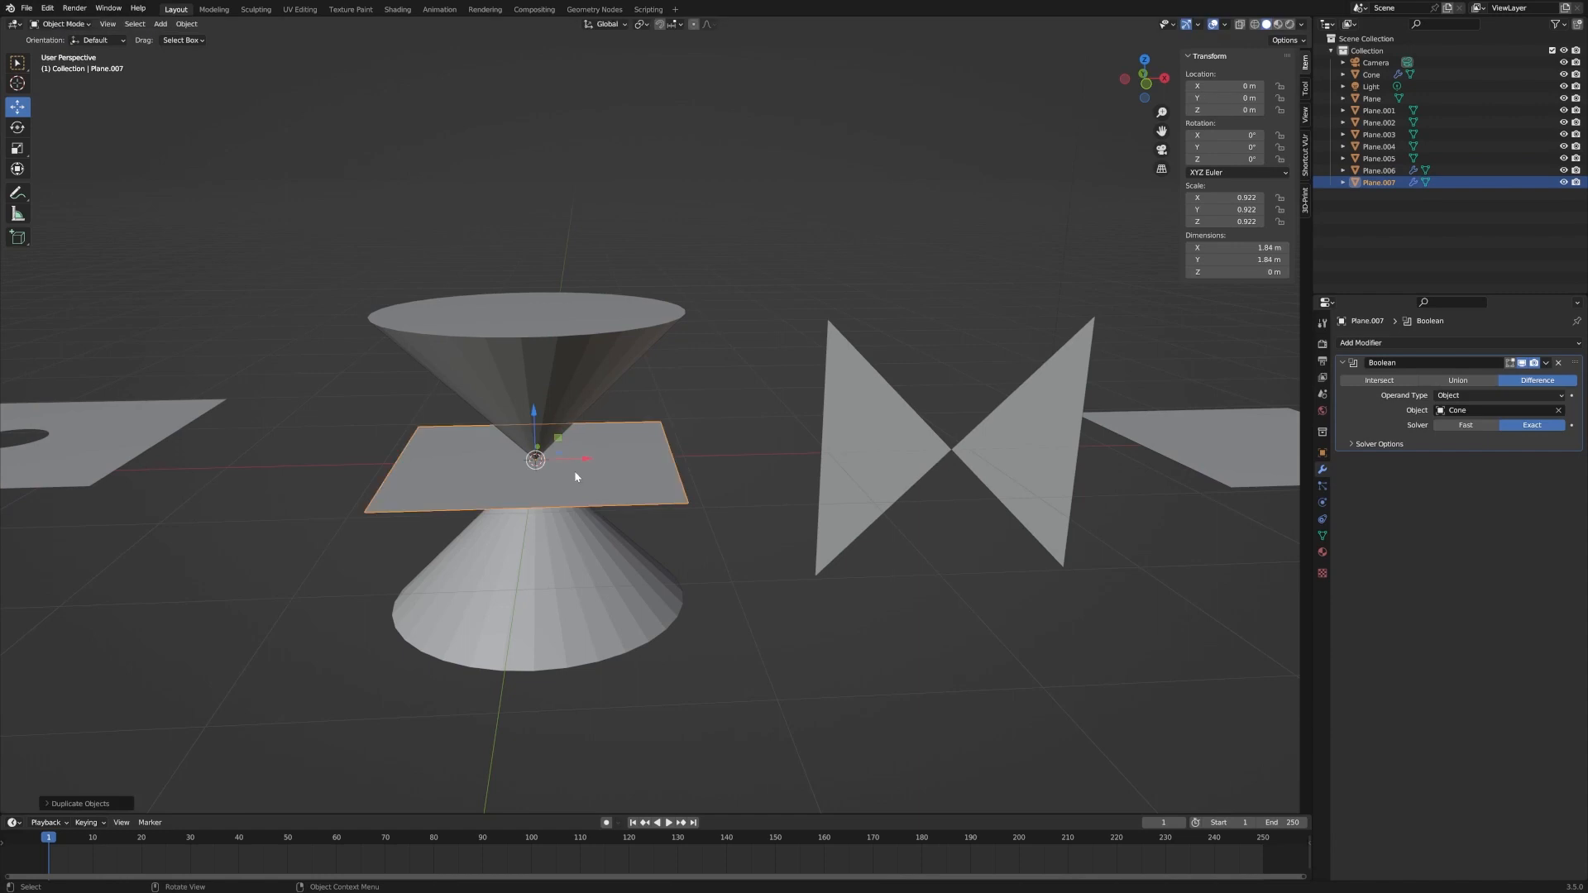
left_click(1564, 183)
- Set Plane.006's X rotation to 45° and check from several sides how it touches the double cone
left_click(612, 475)
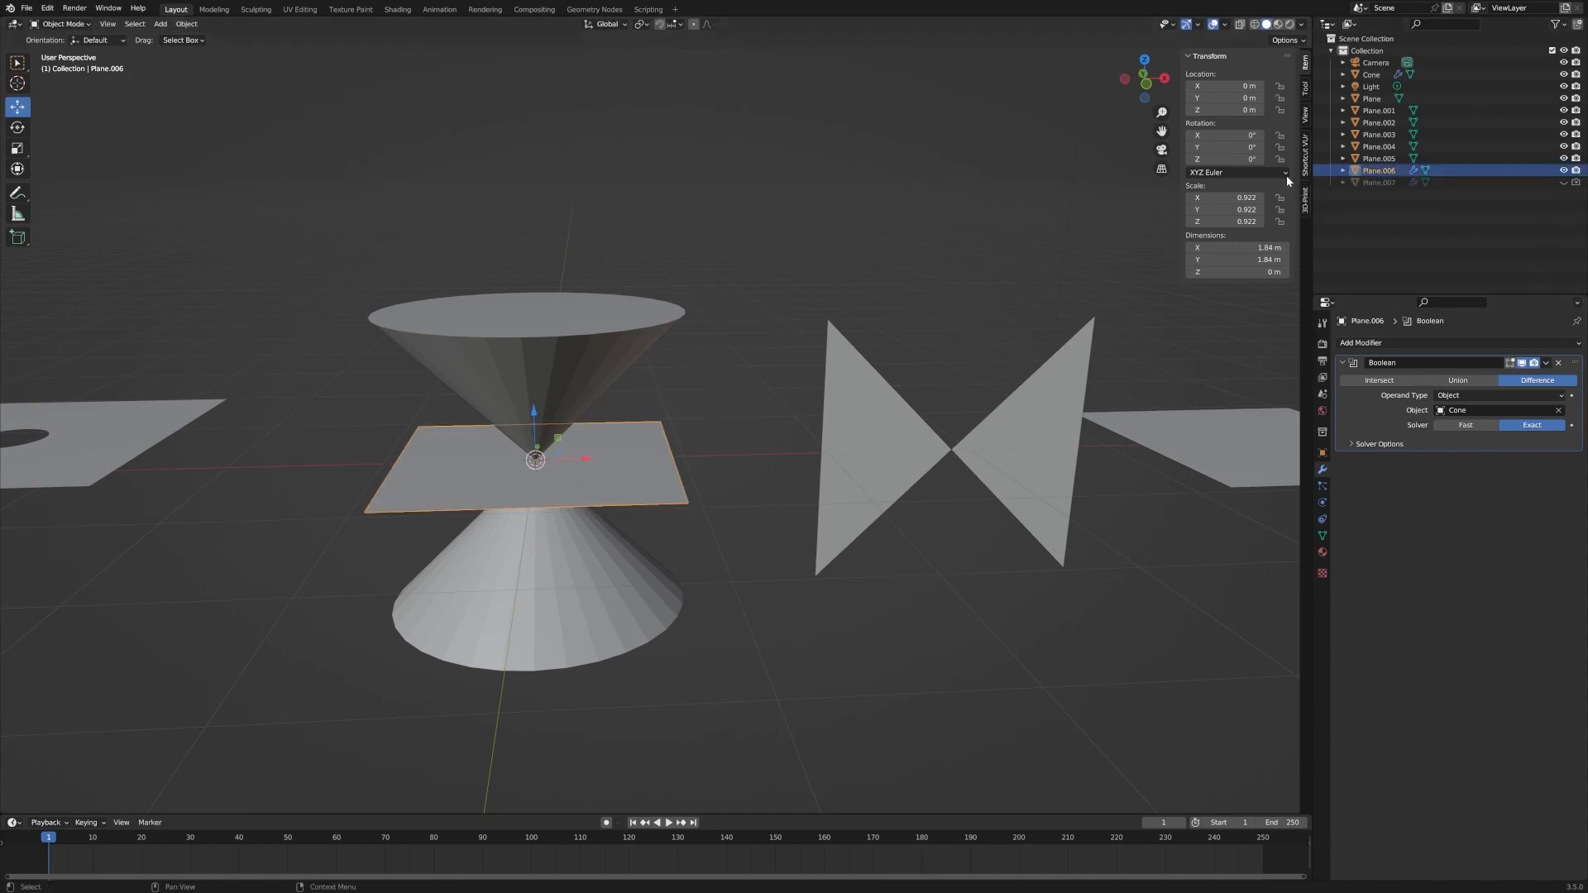
left_click(1225, 135)
type("45")
key("Return")
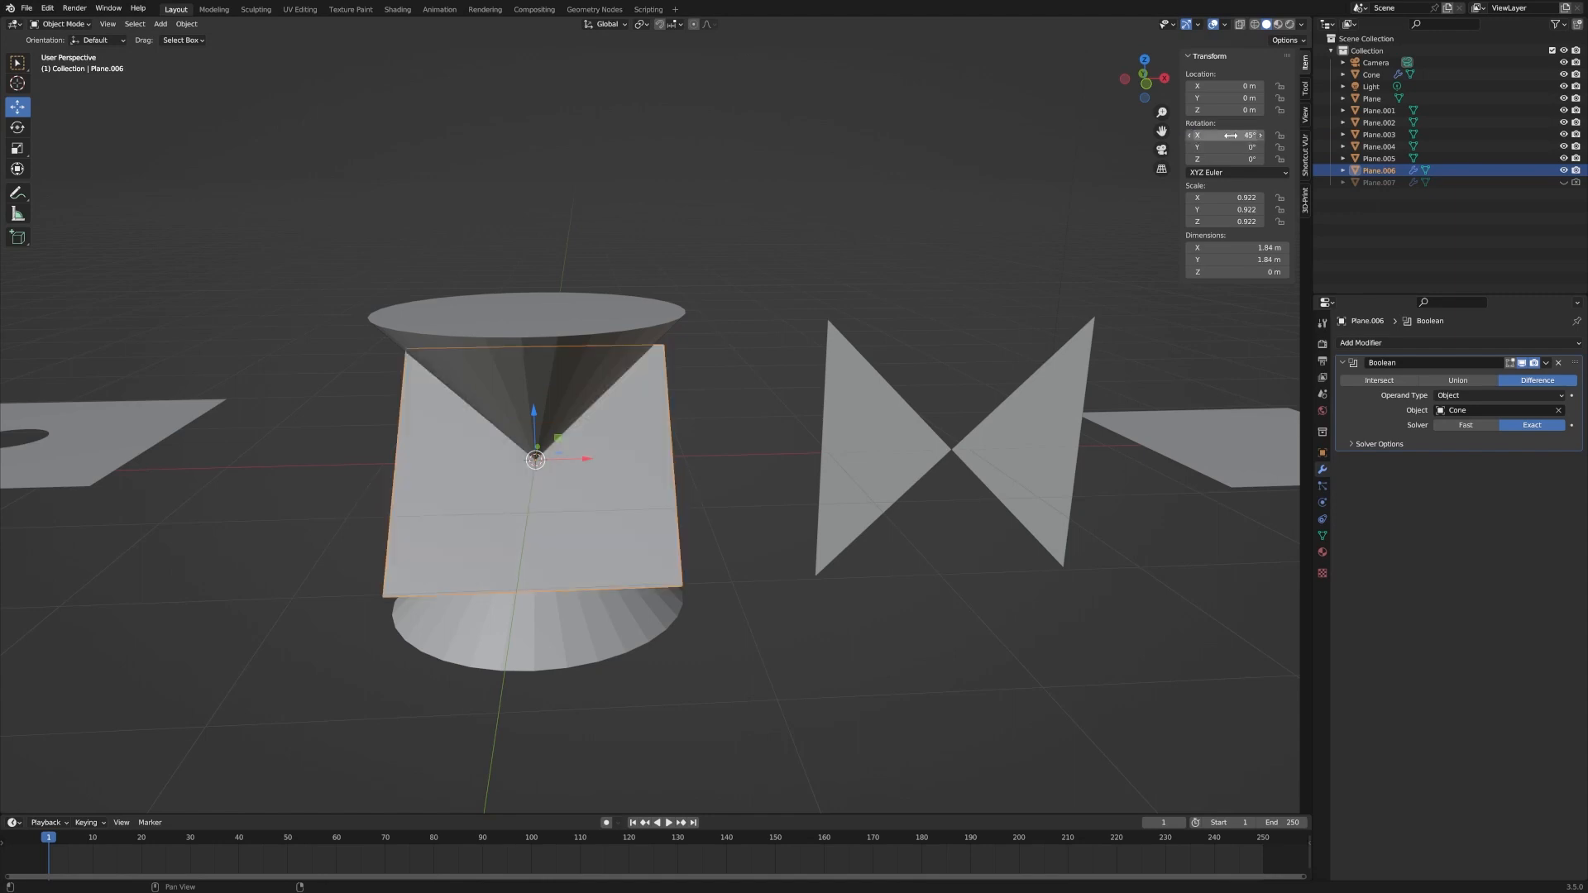
middle_click_drag(408, 400, 317, 340)
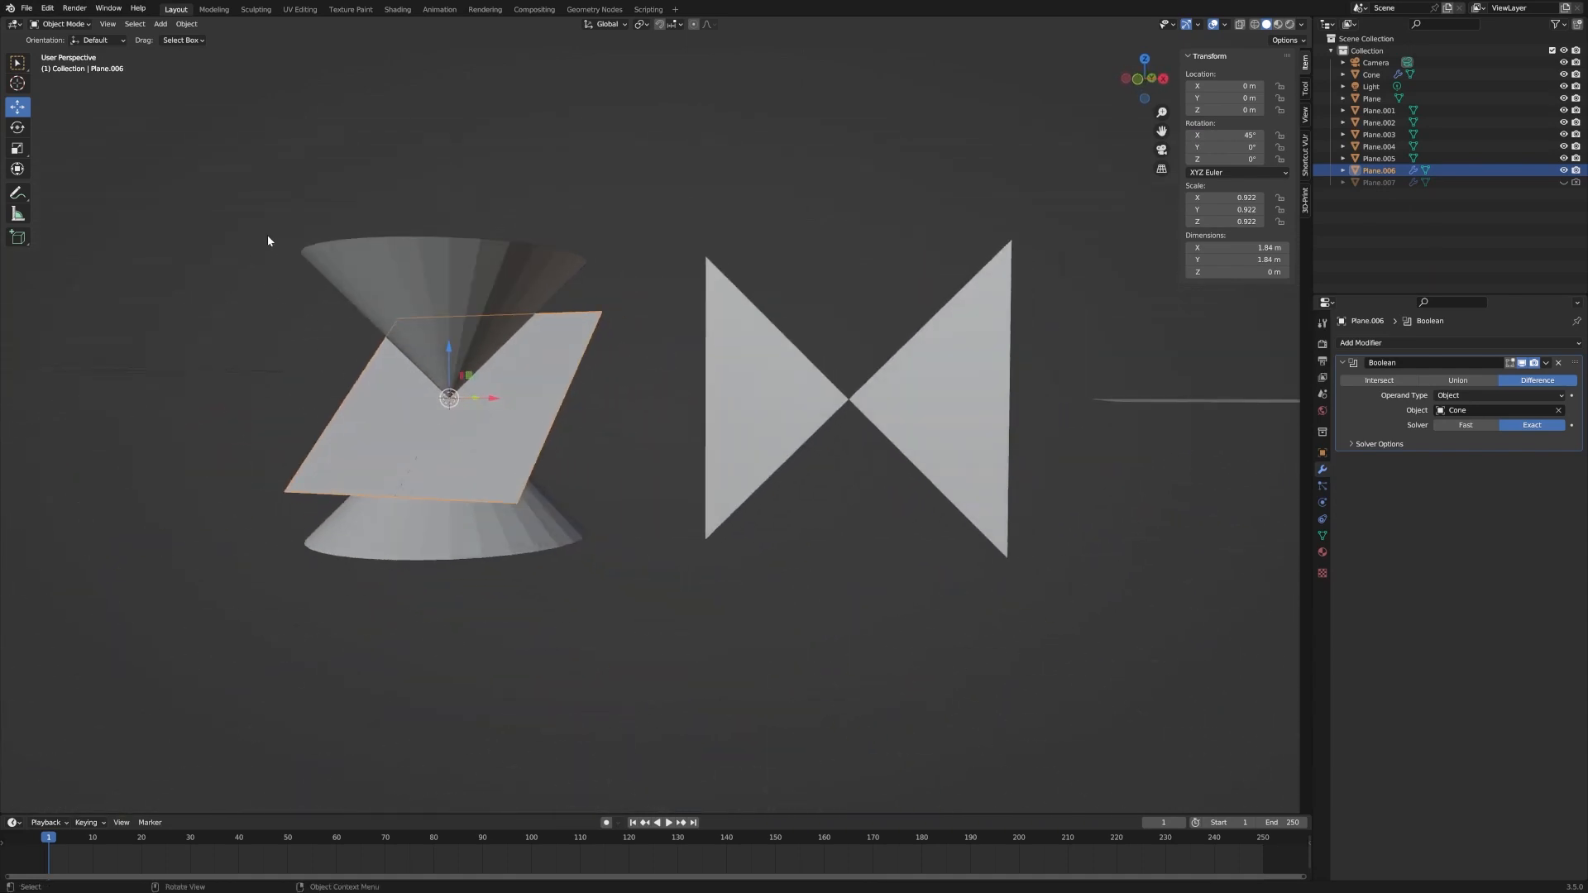
scroll(482, 423, "up", 3)
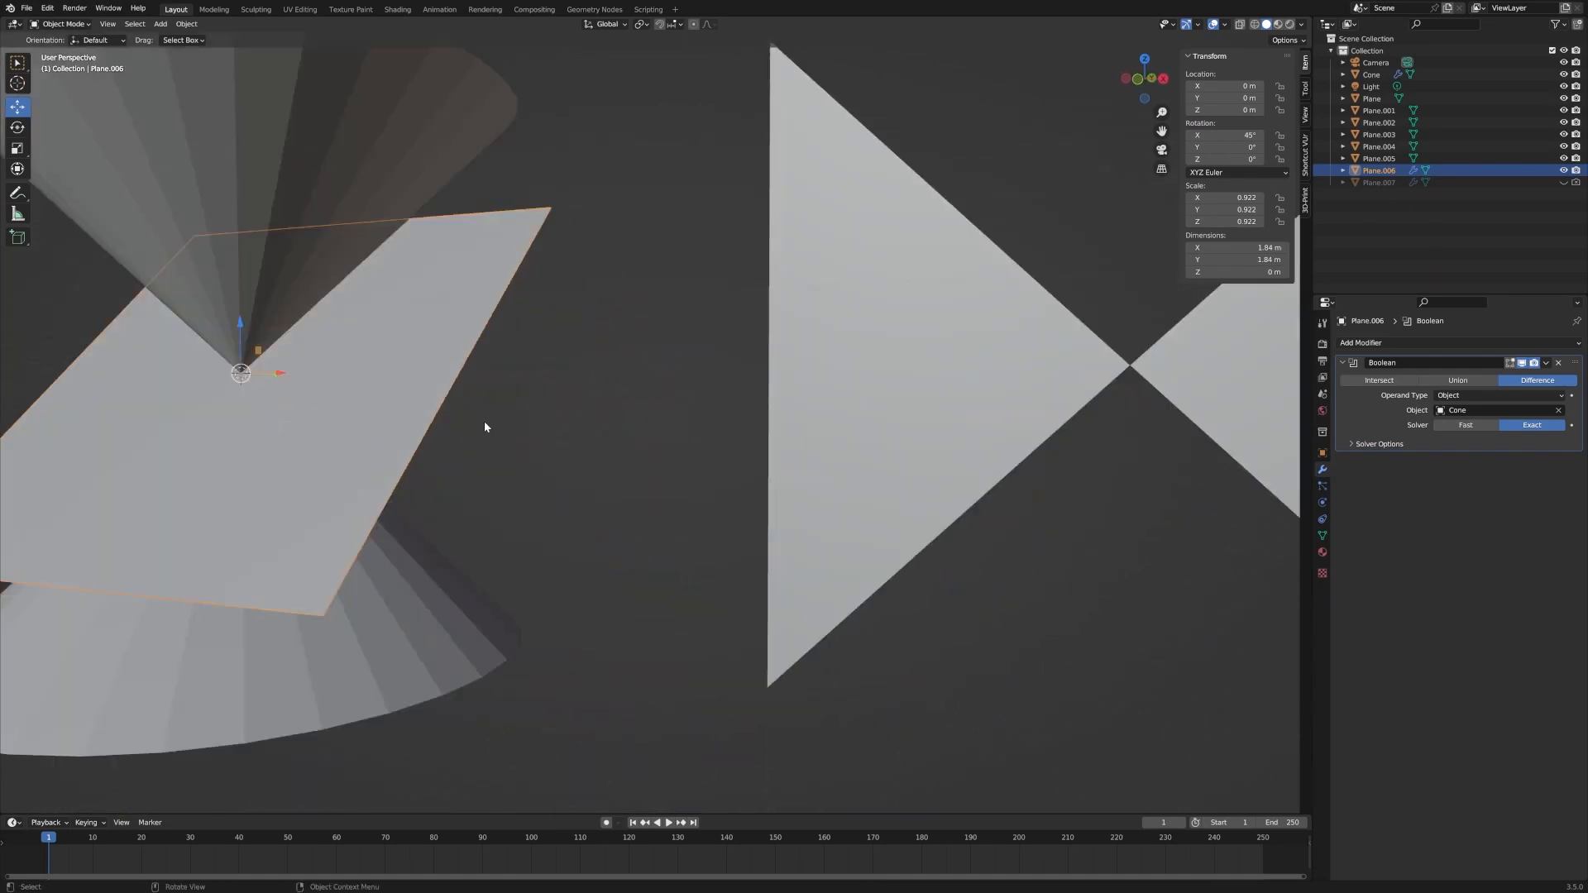
middle_click_drag(478, 428, 405, 405)
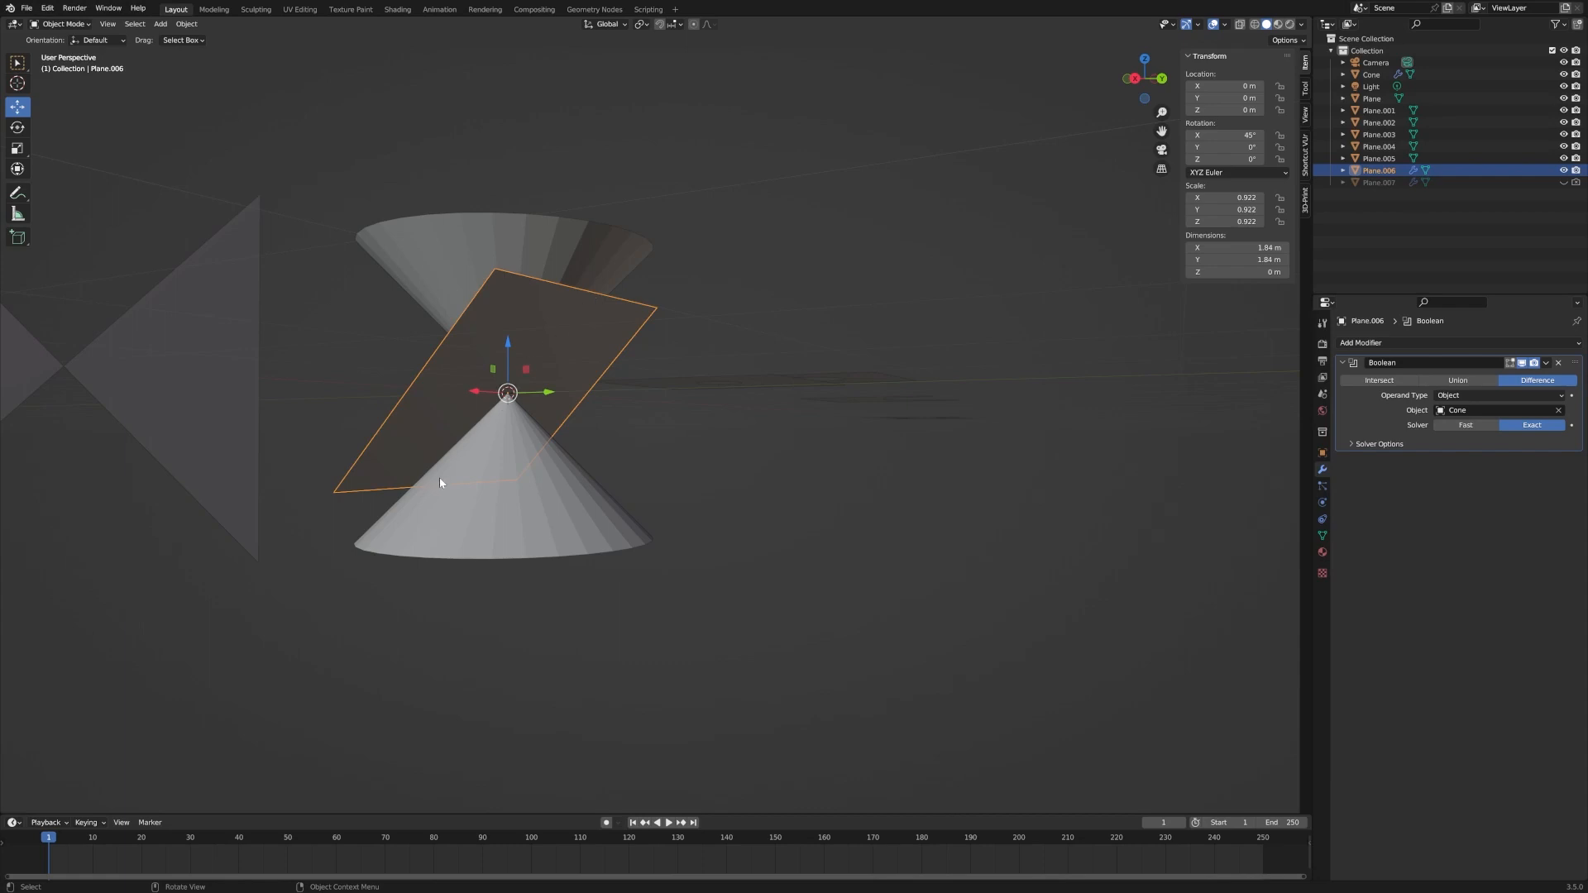
middle_click_drag(521, 380, 680, 380)
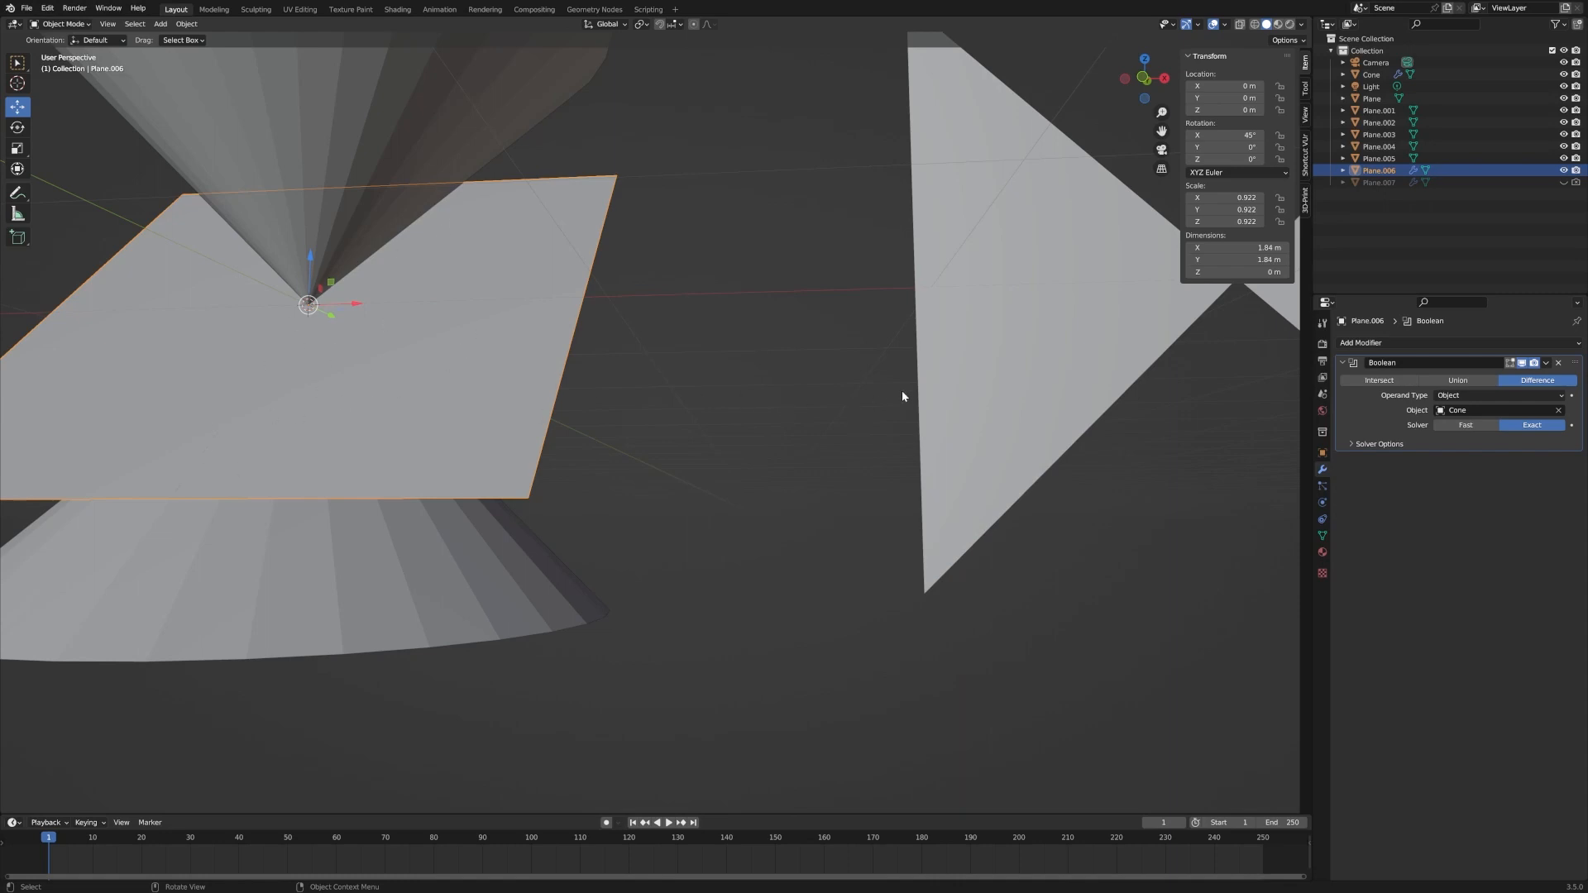
- Apply the 45° plane's Boolean modifier, check its mesh in Edit Mode and return to Object Mode
left_click(1546, 363)
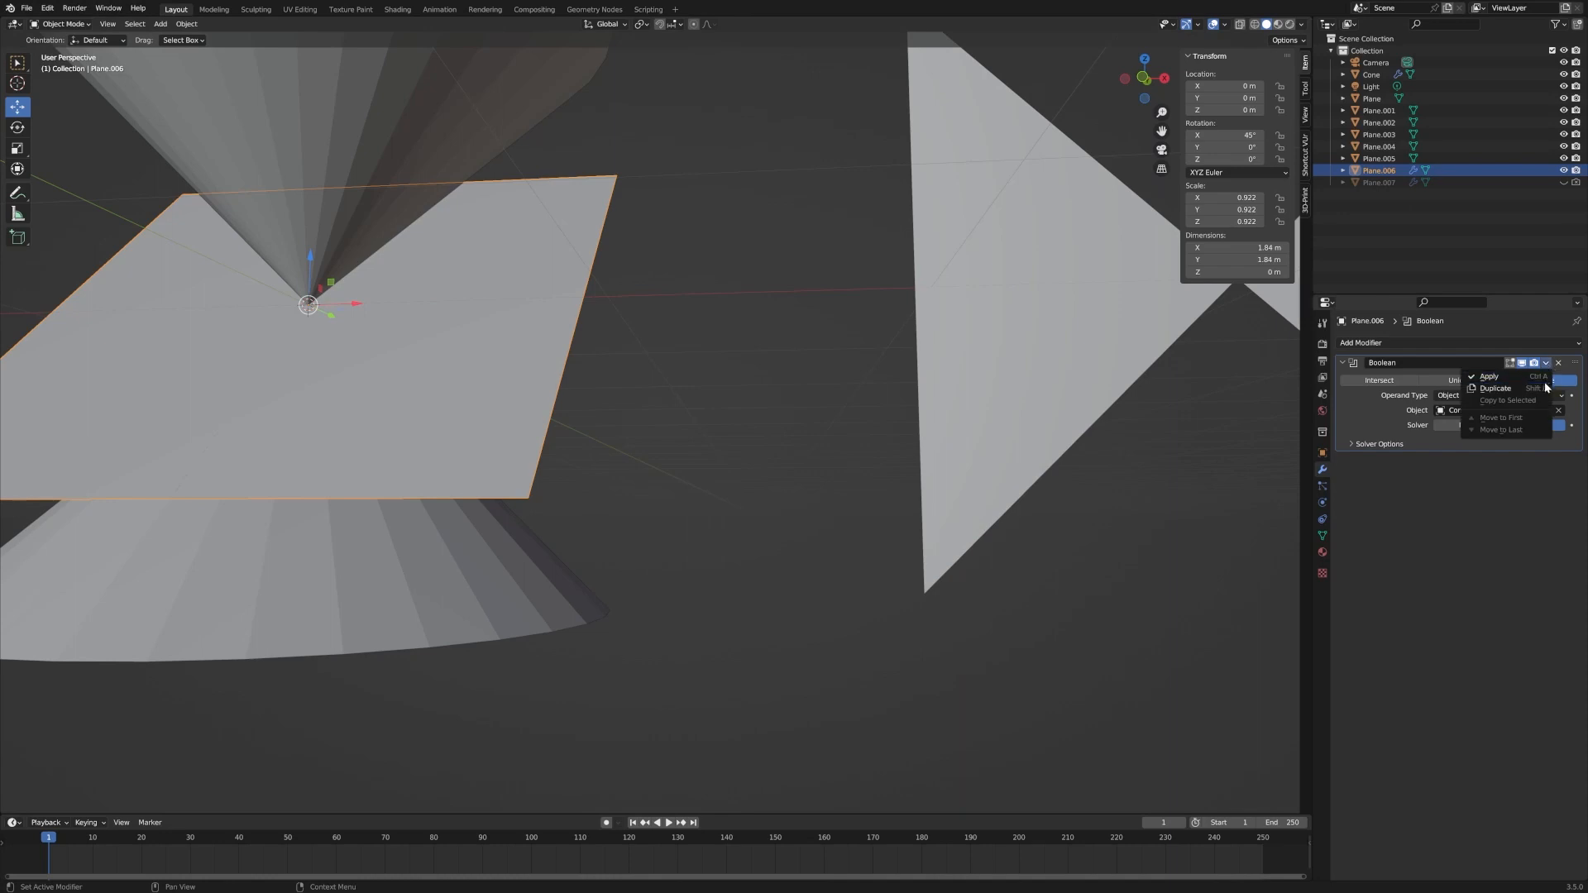
left_click(1541, 377)
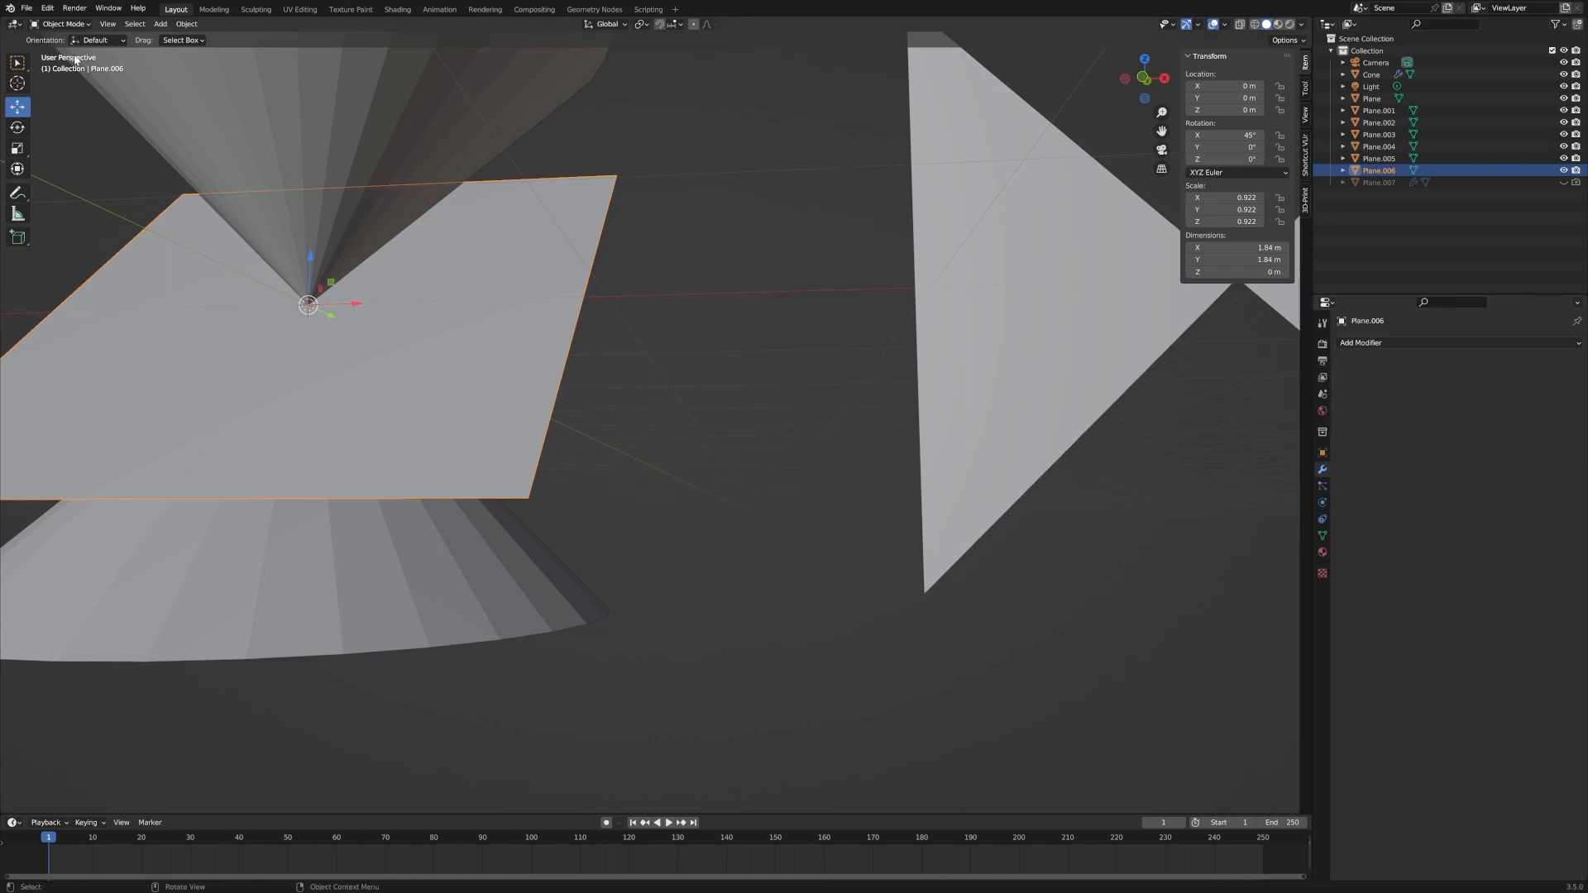
left_click(58, 24)
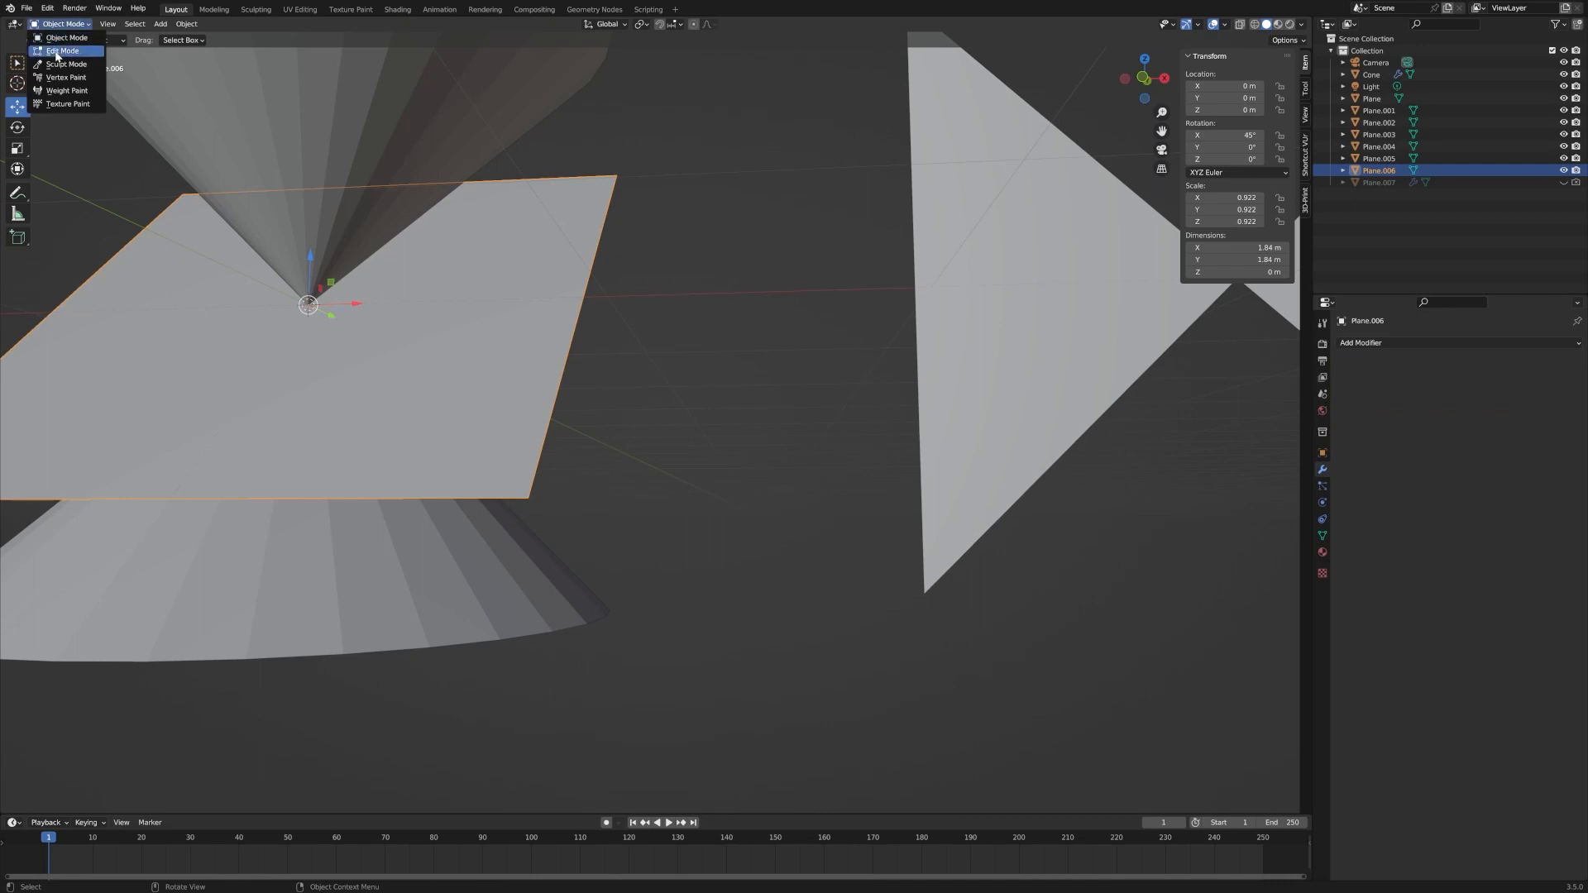
left_click(57, 51)
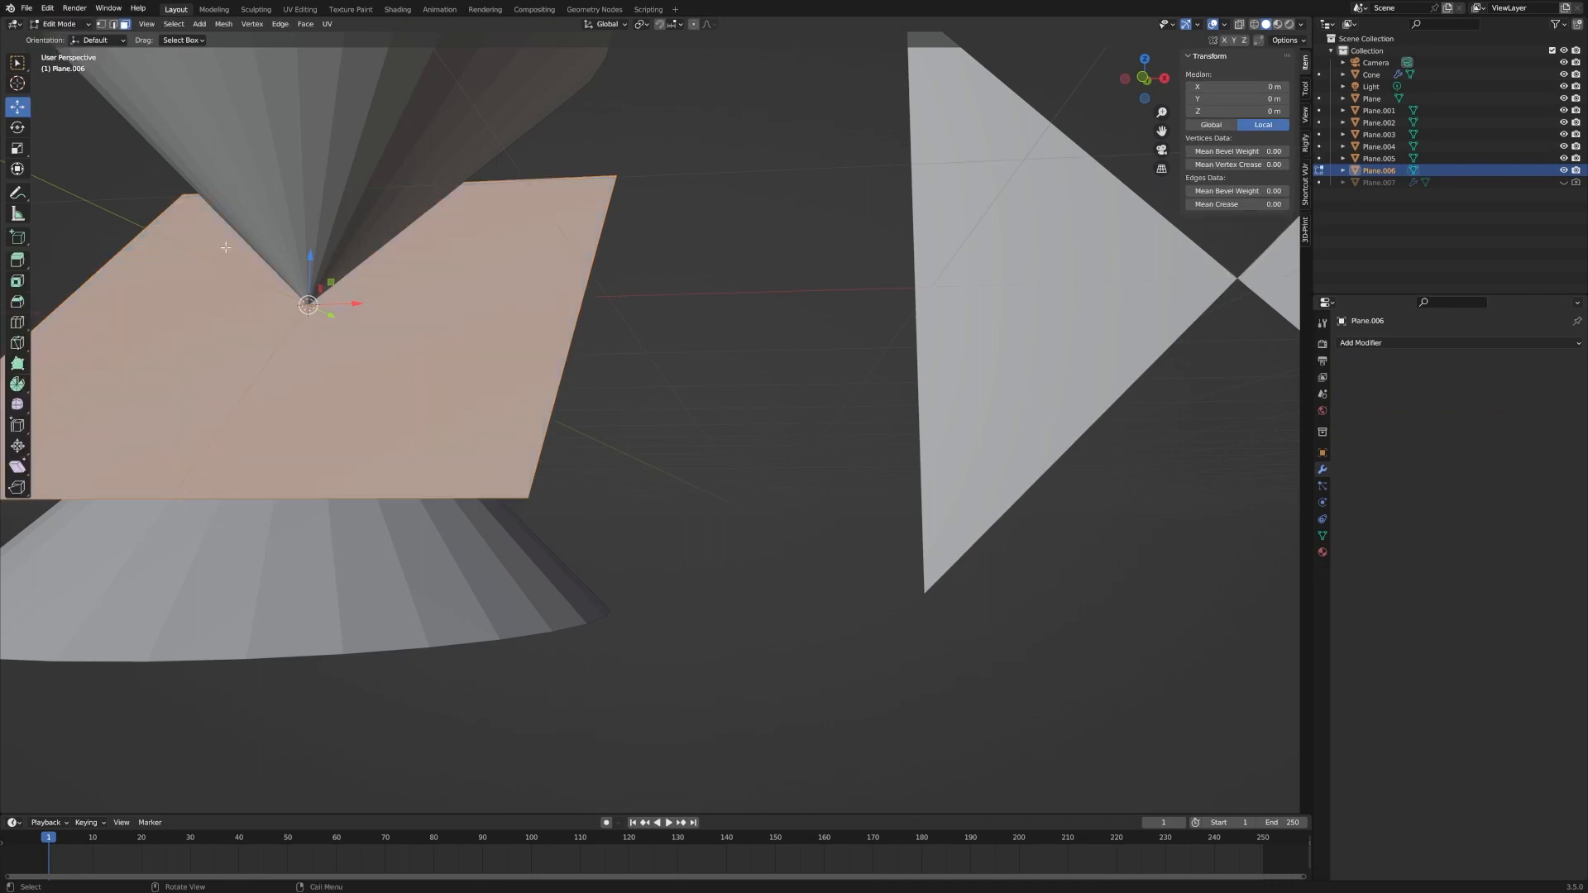
left_click(58, 24)
scroll(370, 324, "down", 2)
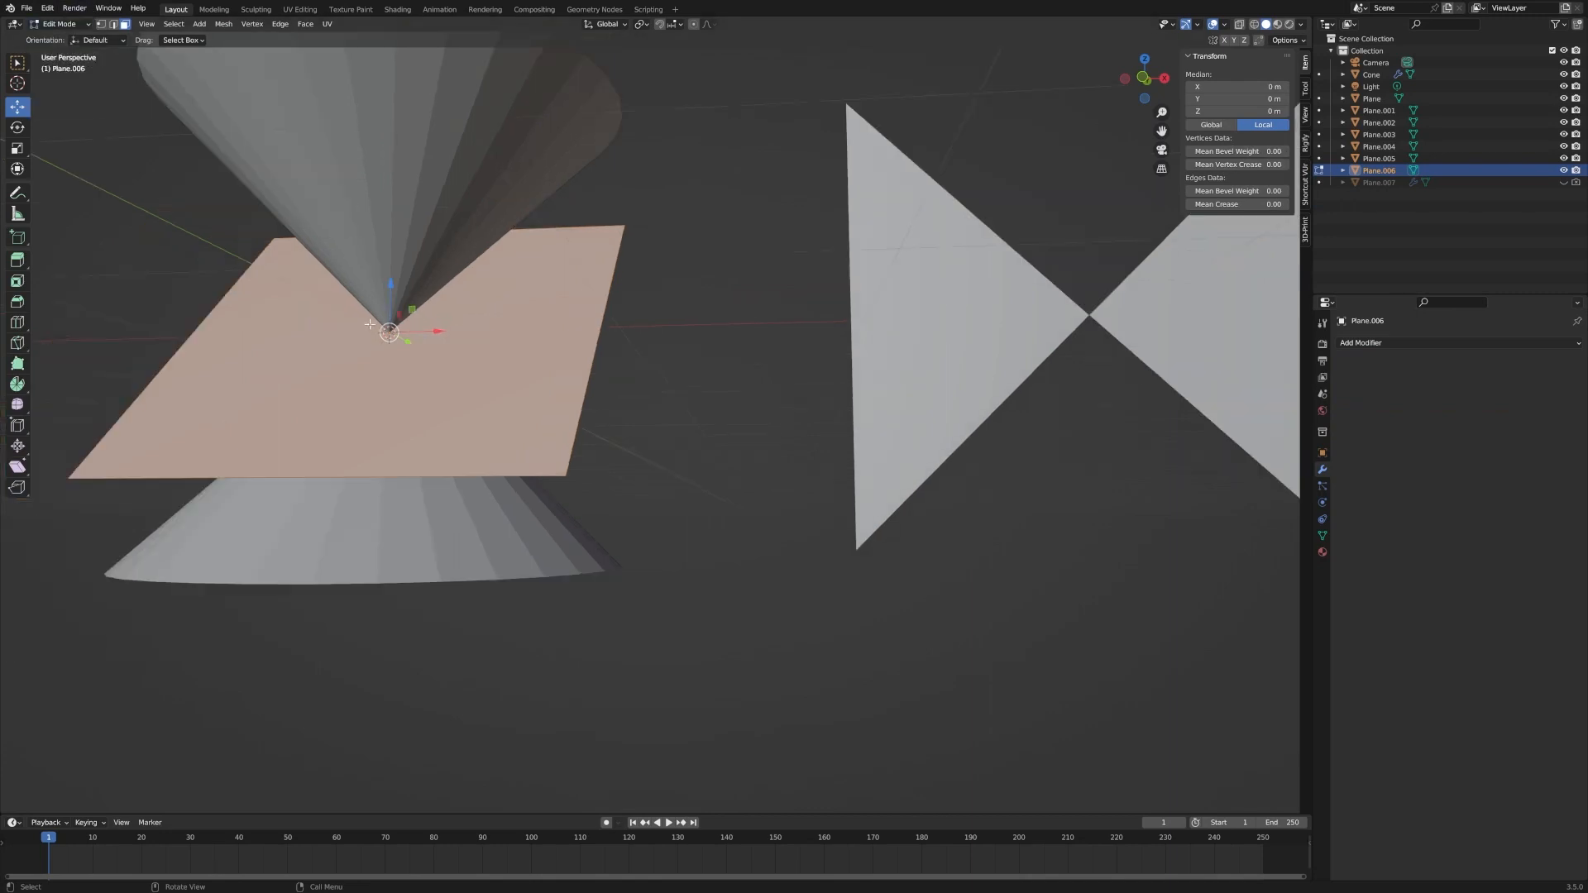
left_click(58, 24)
left_click(60, 37)
- Move the 45° plane along X to about 7.98 m, past the flat plane at the end of the row
scroll(377, 315, "down", 8)
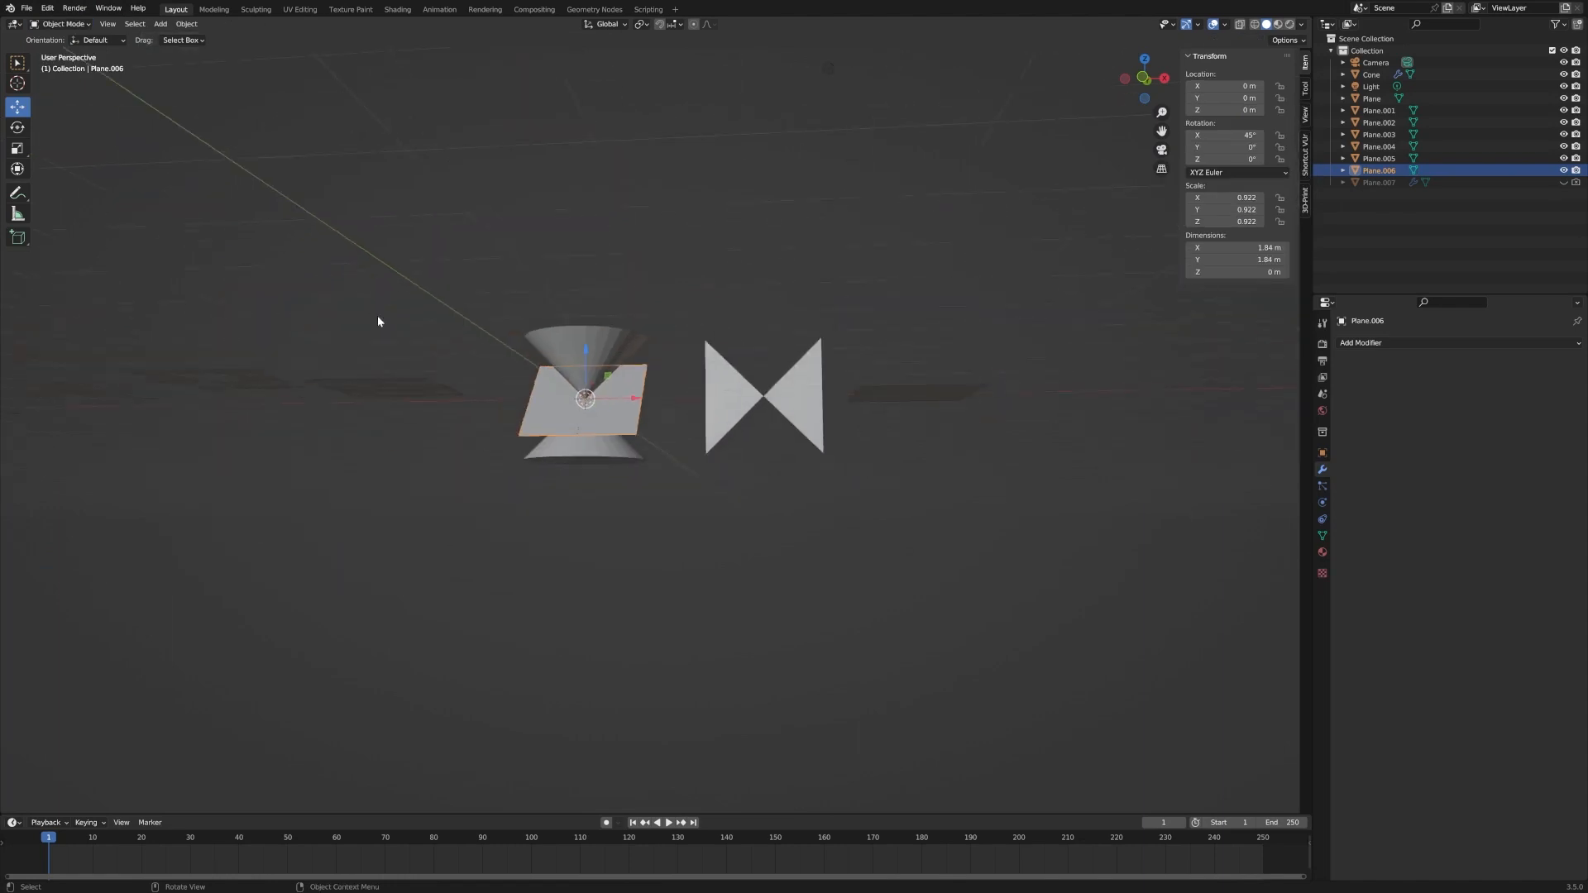
key("g")
key("x")
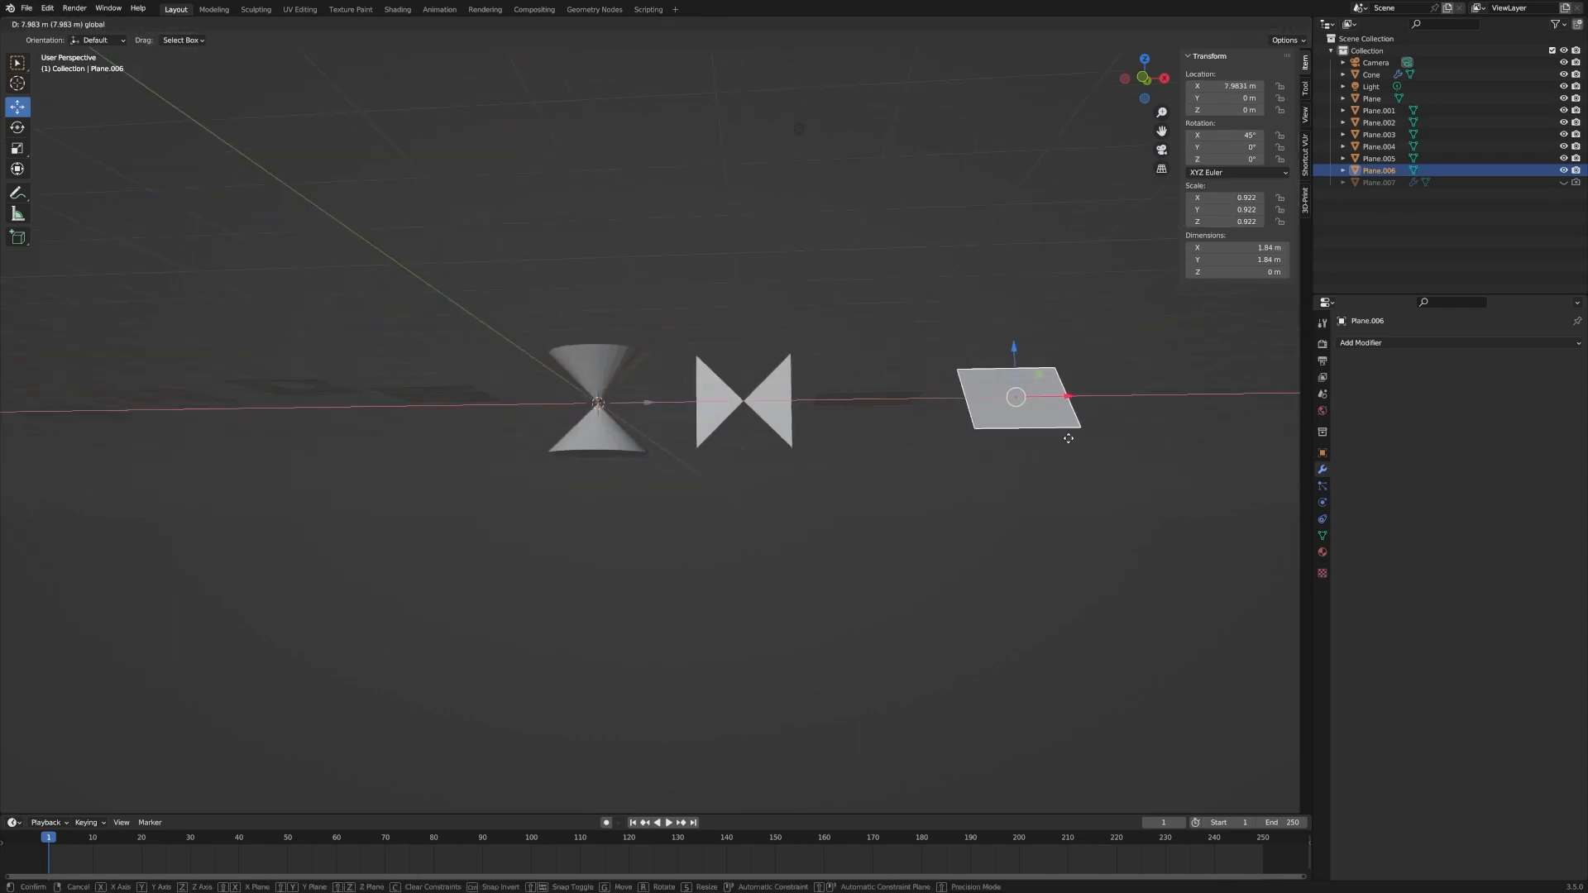
left_click(1076, 436)
- Focus on the moved 45° plane, examine its mesh in Edit Mode for a tangent line, and return to Object Mode
key("KP_Decimal")
middle_click_drag(899, 421, 947, 590)
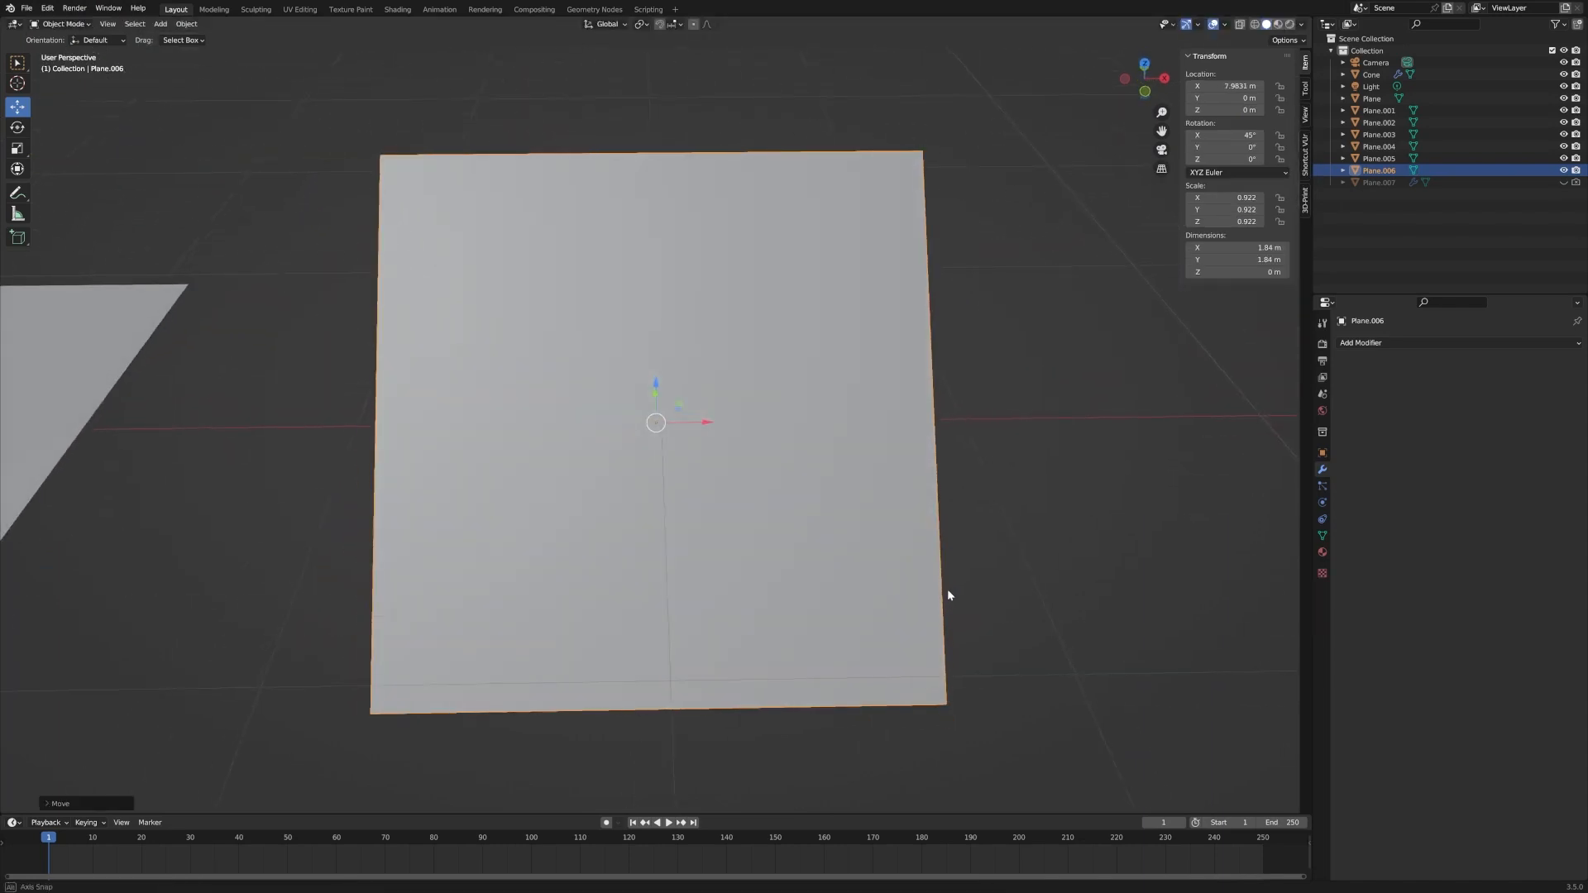
left_click(61, 24)
left_click(66, 51)
middle_click_drag(656, 418, 748, 514)
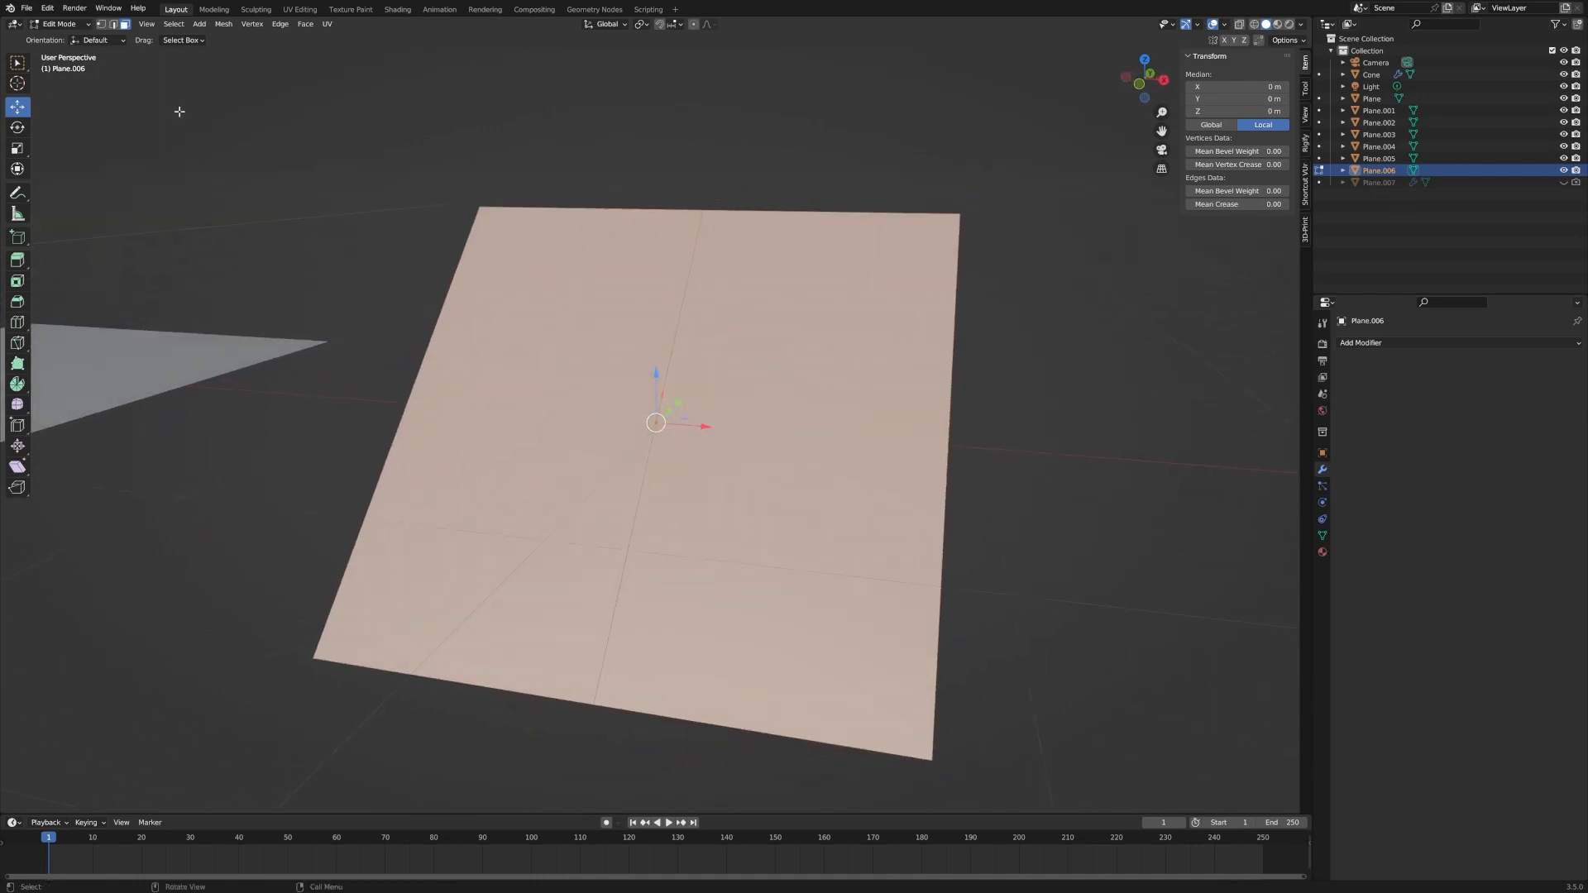
left_click(61, 24)
left_click(73, 33)
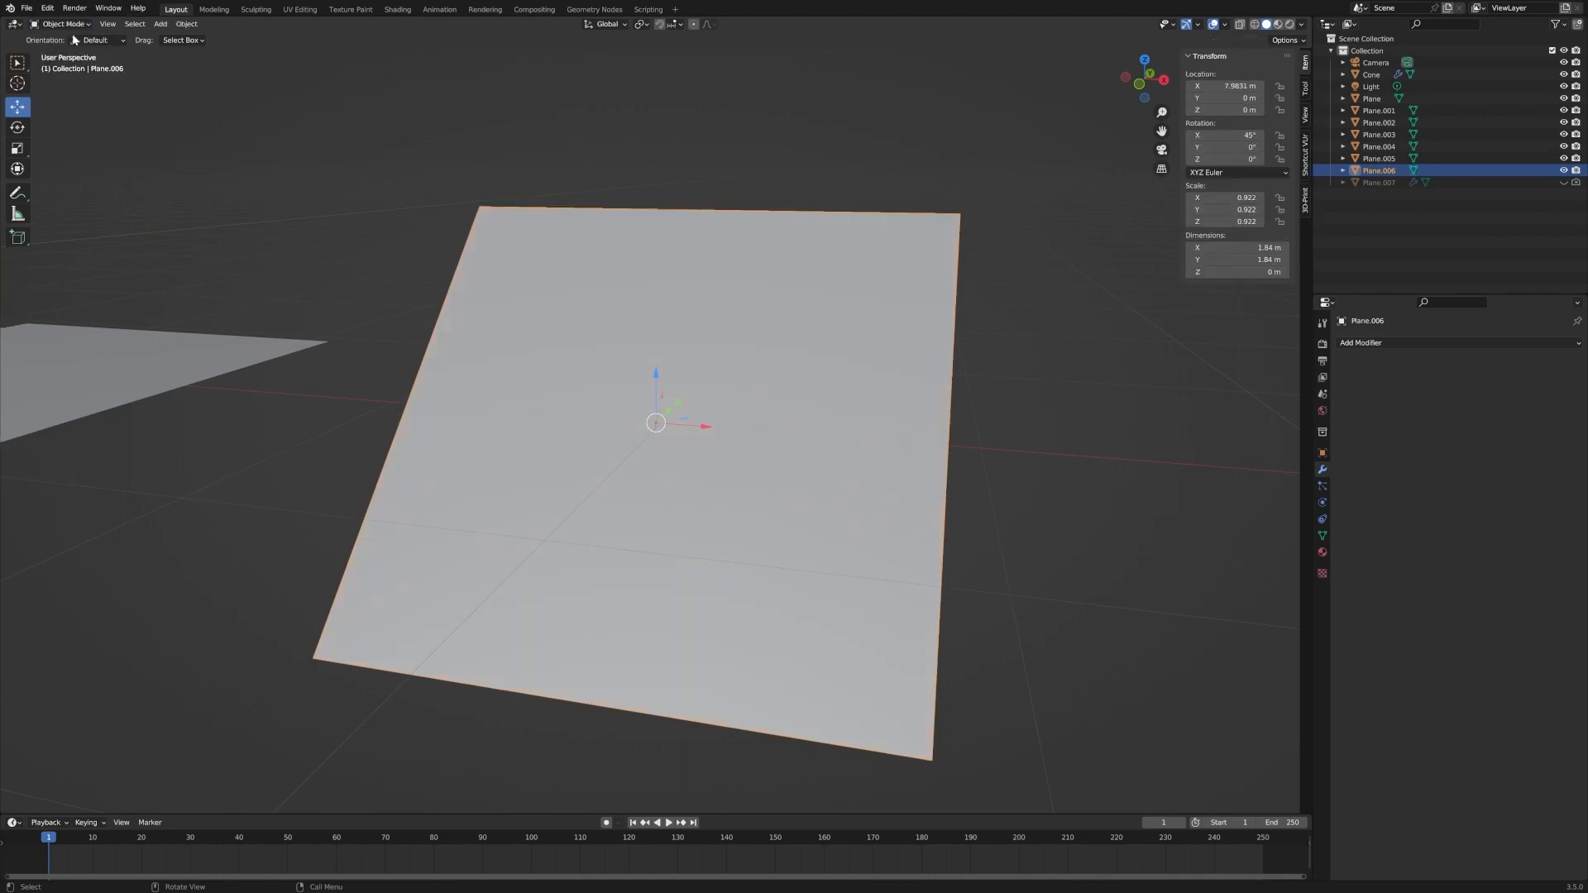
- Review the double cone with its row of cut planes, and select the upright plane above the cone
scroll(402, 354, "down", 2)
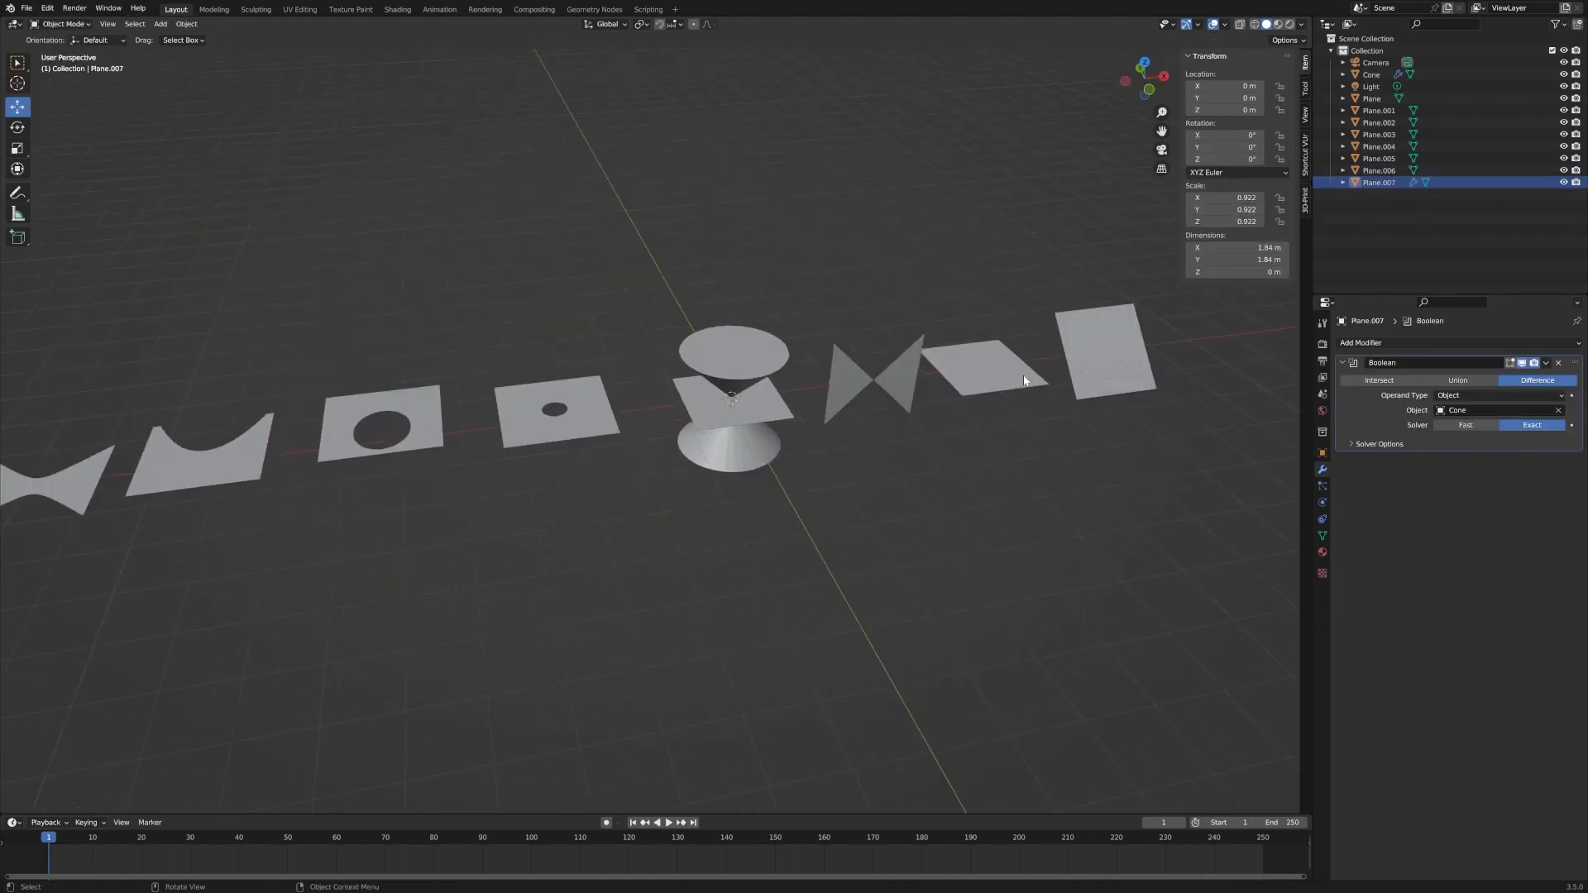
middle_click_drag(1024, 380, 904, 419)
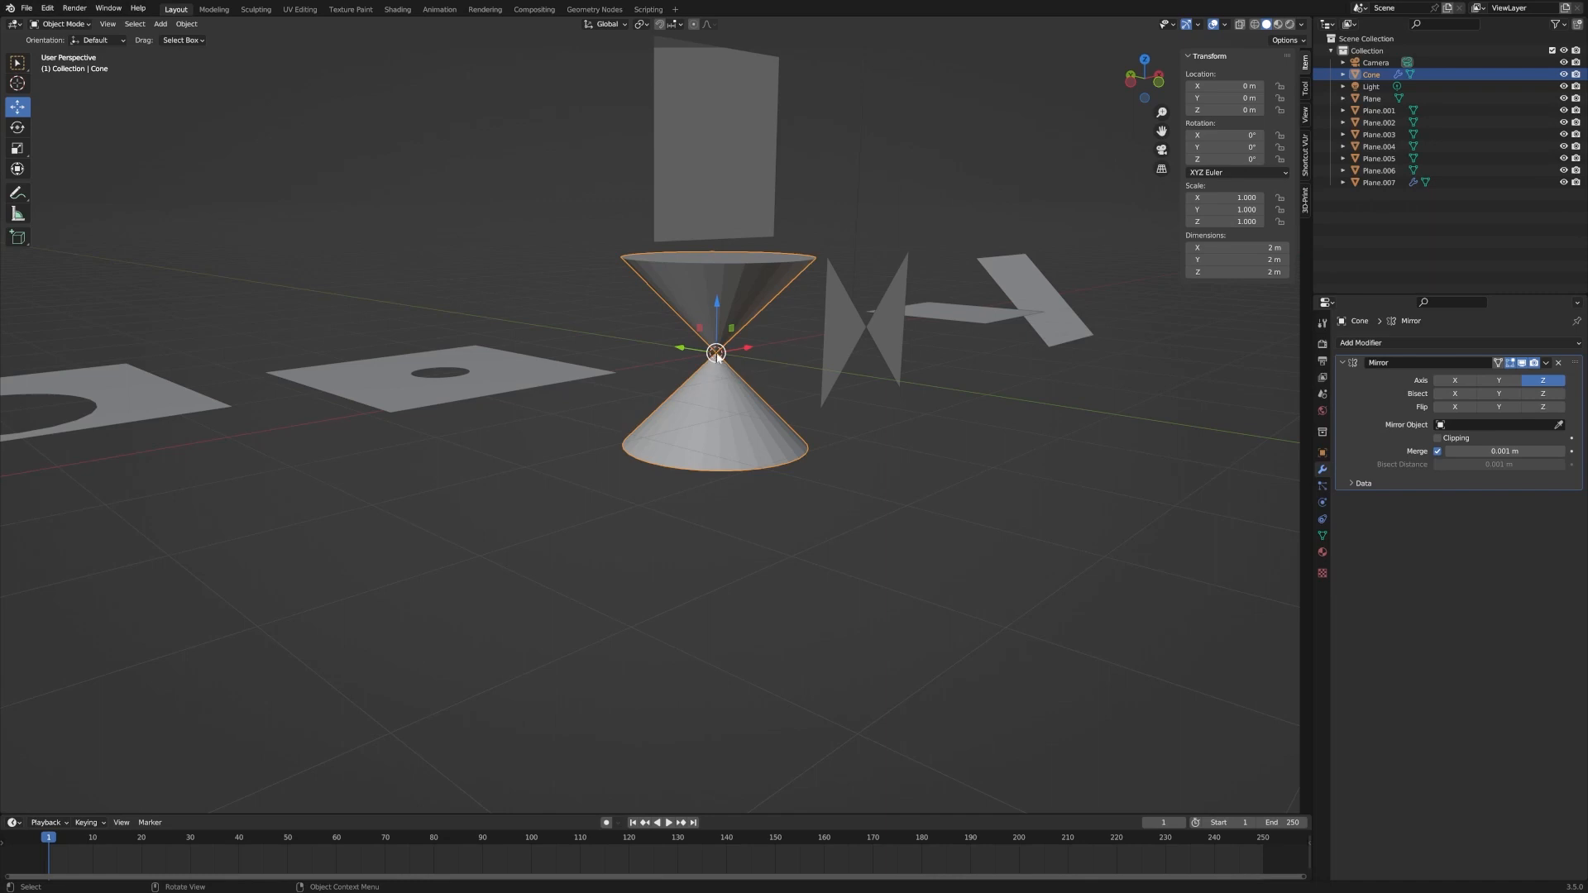
left_click(758, 119)
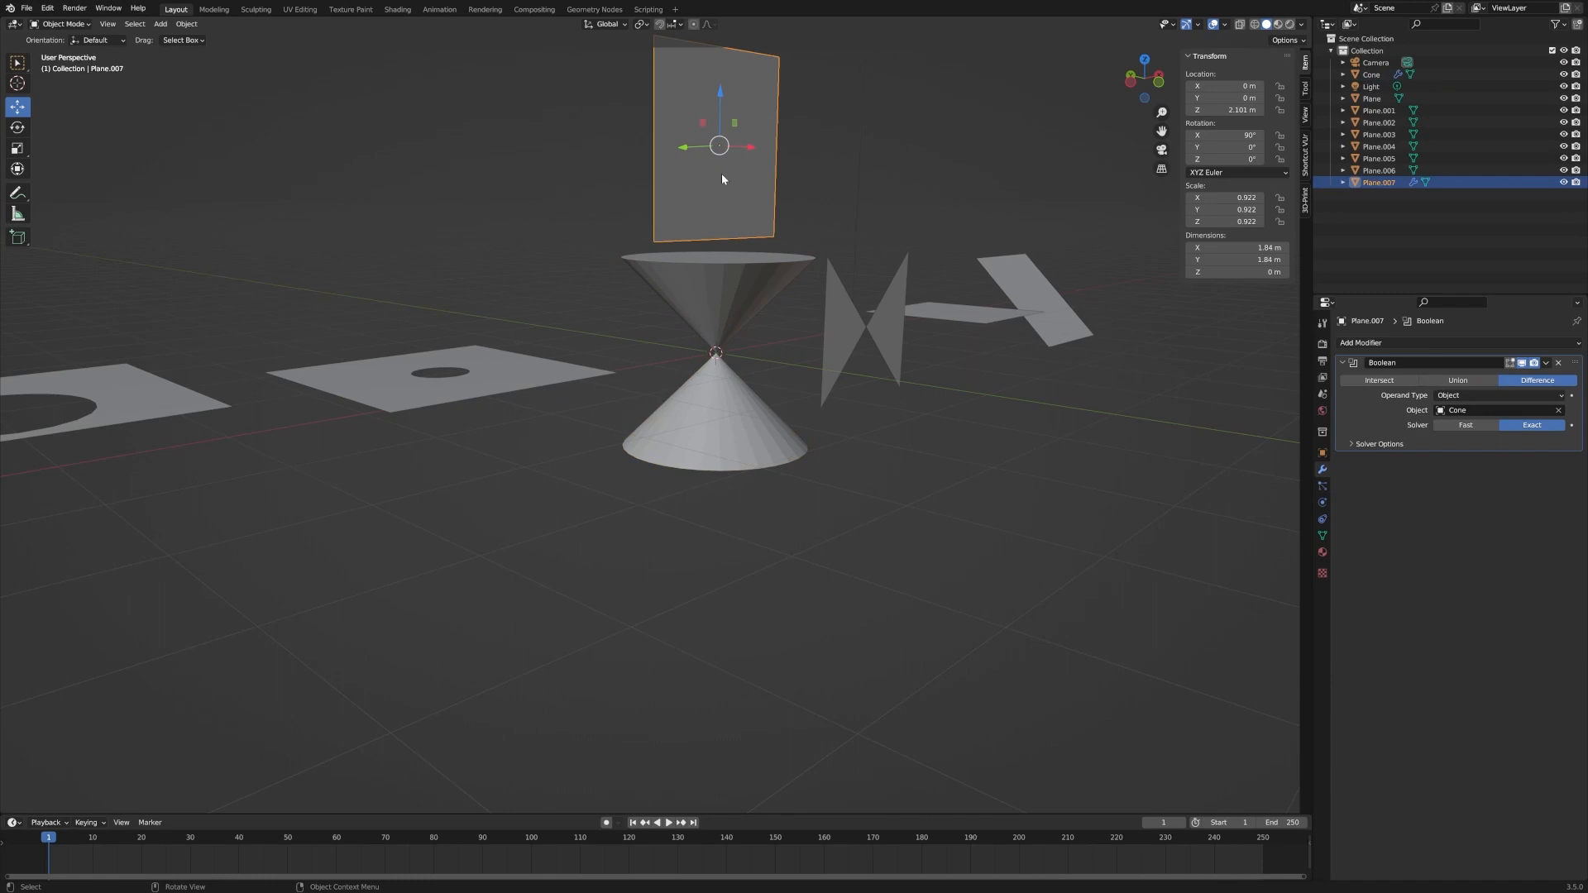
middle_click_drag(750, 200, 632, 100)
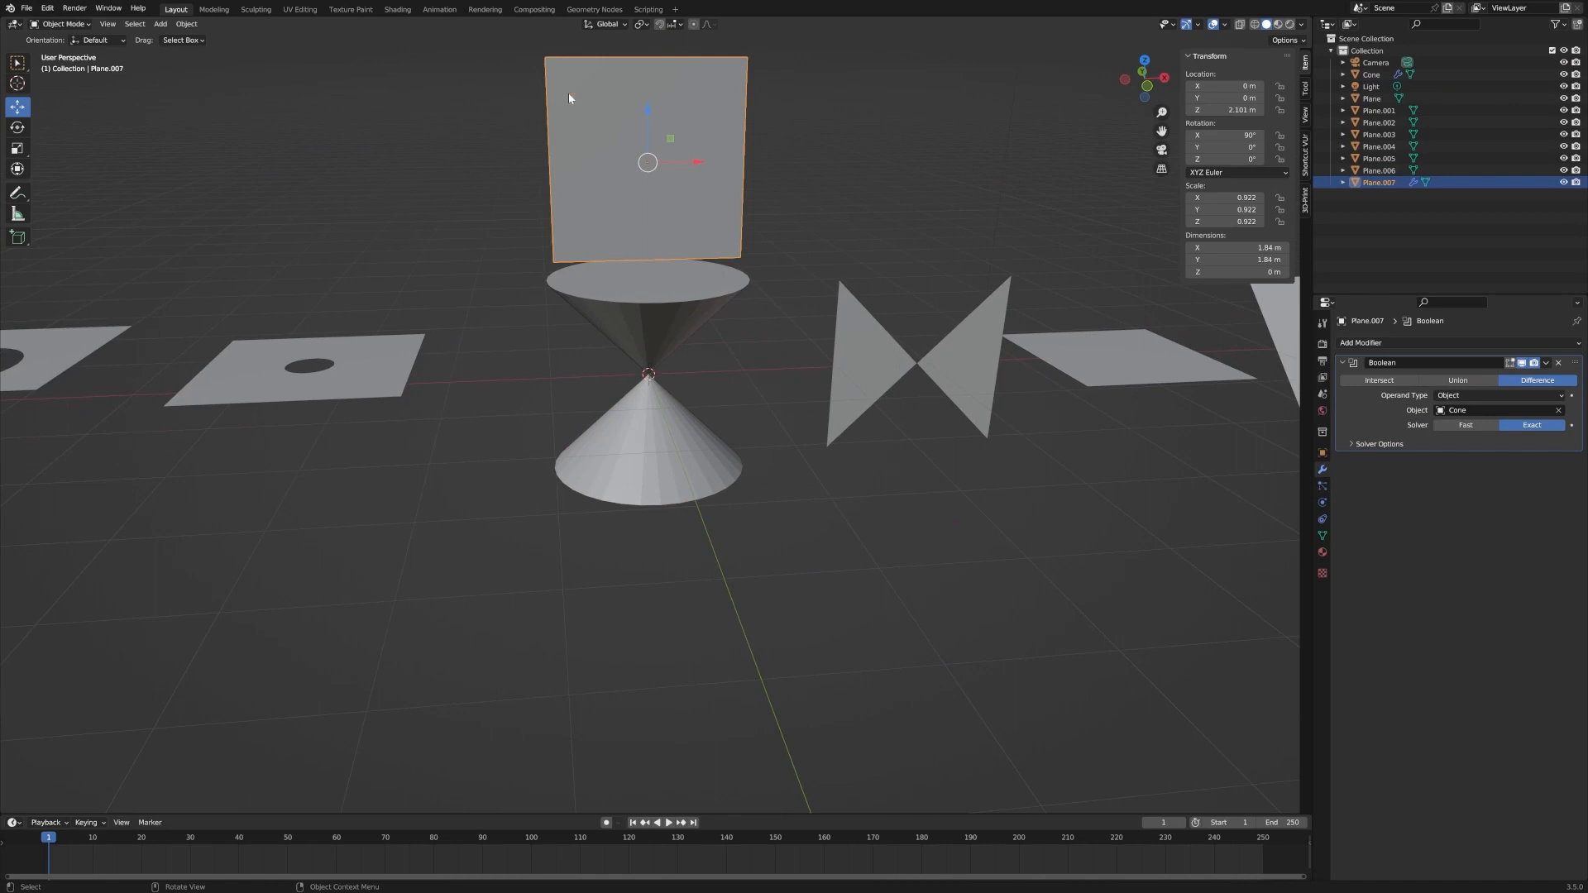
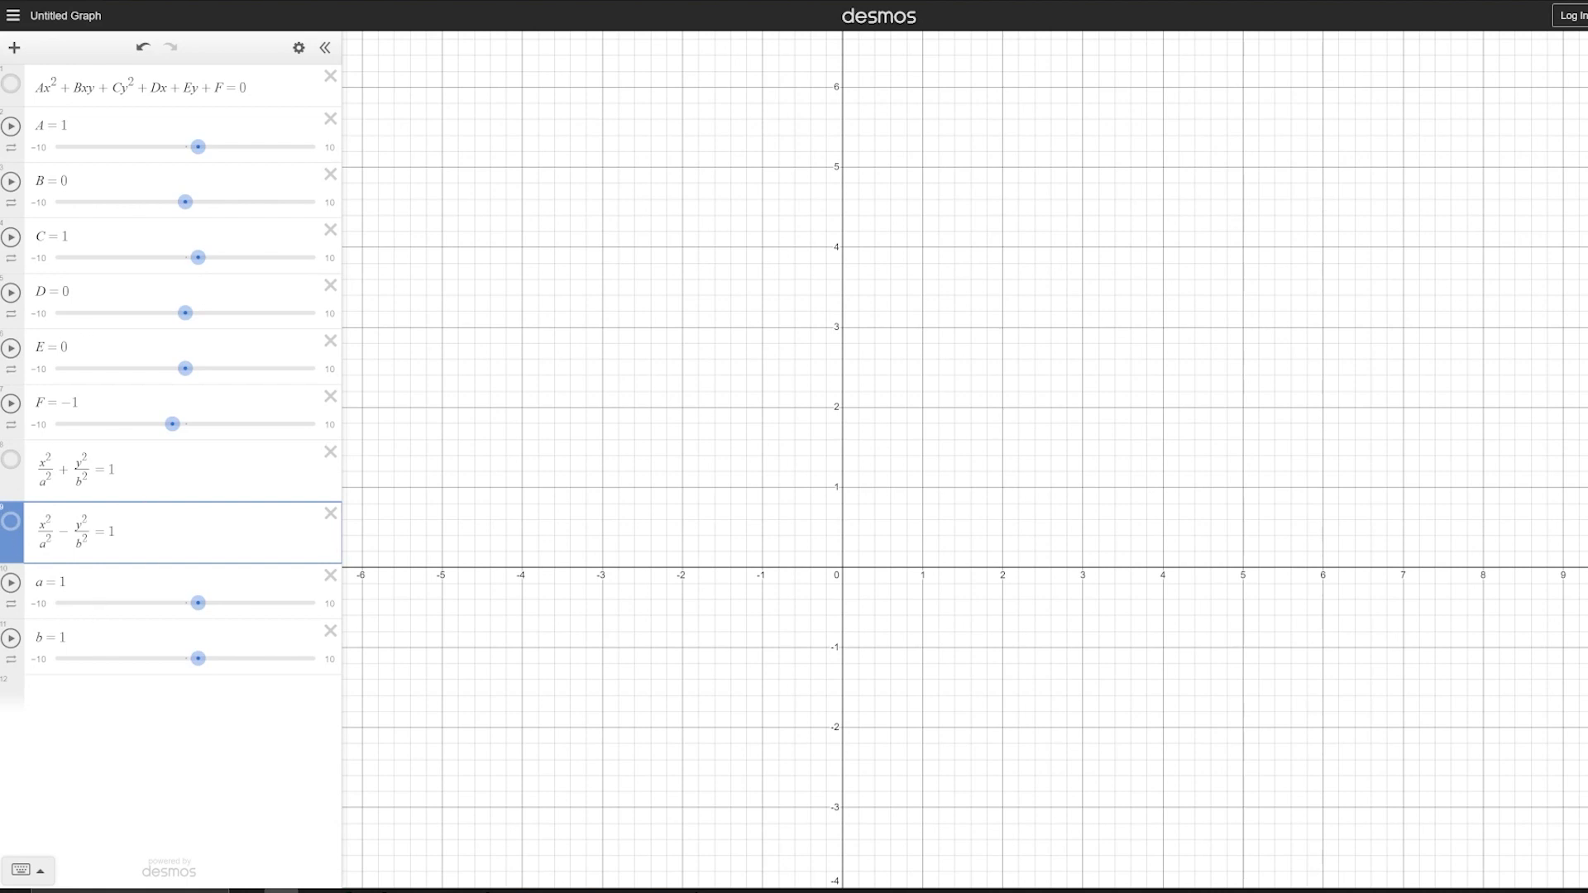
- Switch to Desmos, show the graph of x²/a² + y²/b² = 1 and set b to 1.1
left_click(12, 460)
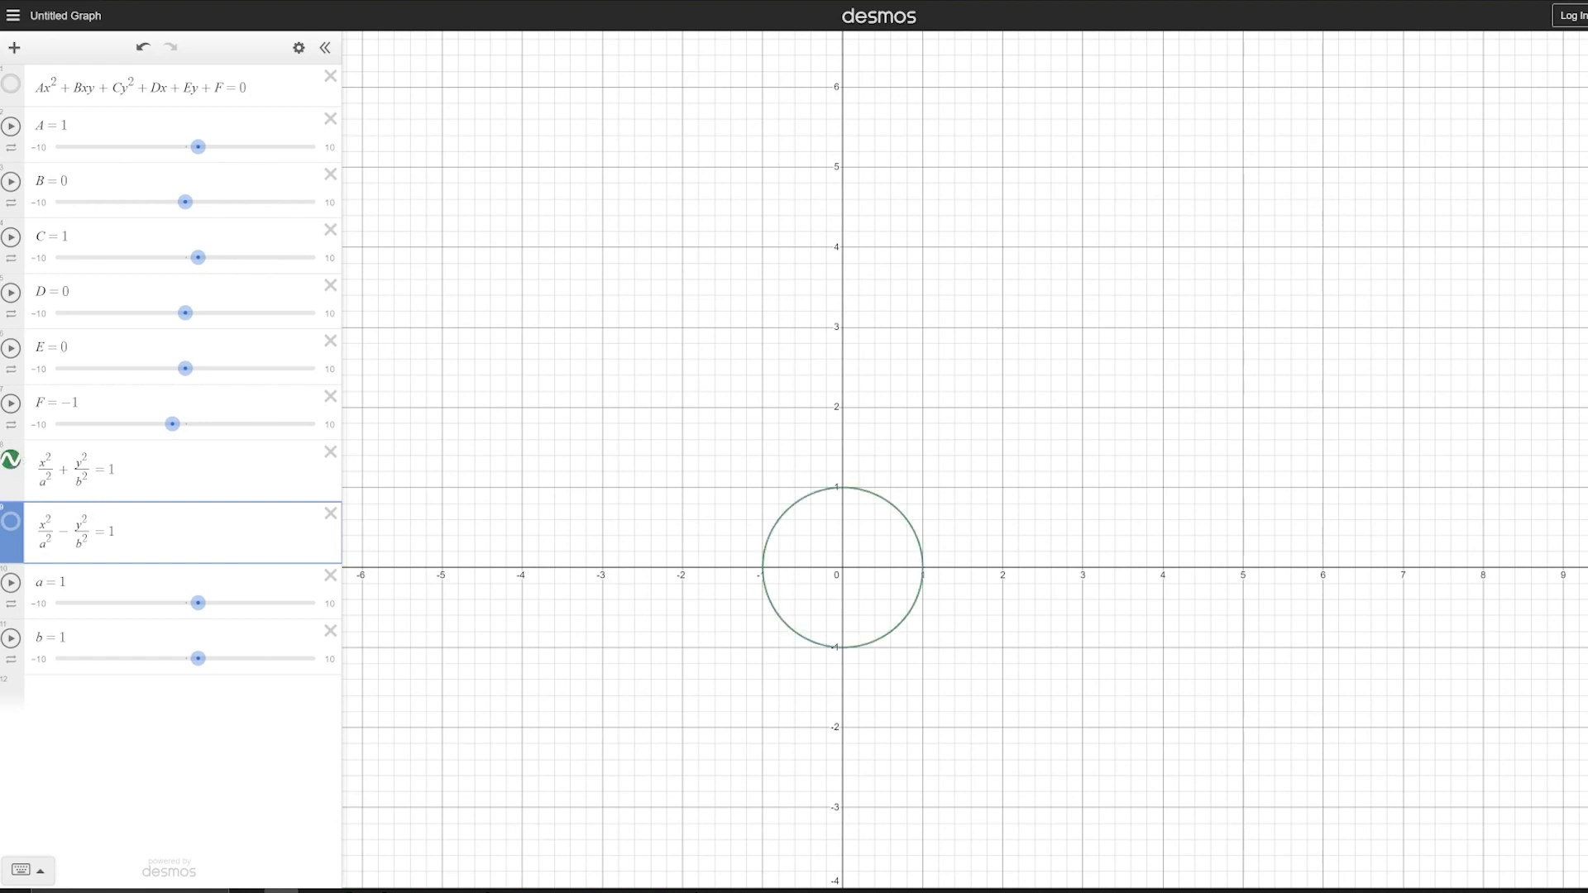
left_click_drag(198, 603, 198, 603)
mouse_move(198, 659)
left_mouse_down()
mouse_move(215, 659)
mouse_move(200, 660)
left_mouse_up()
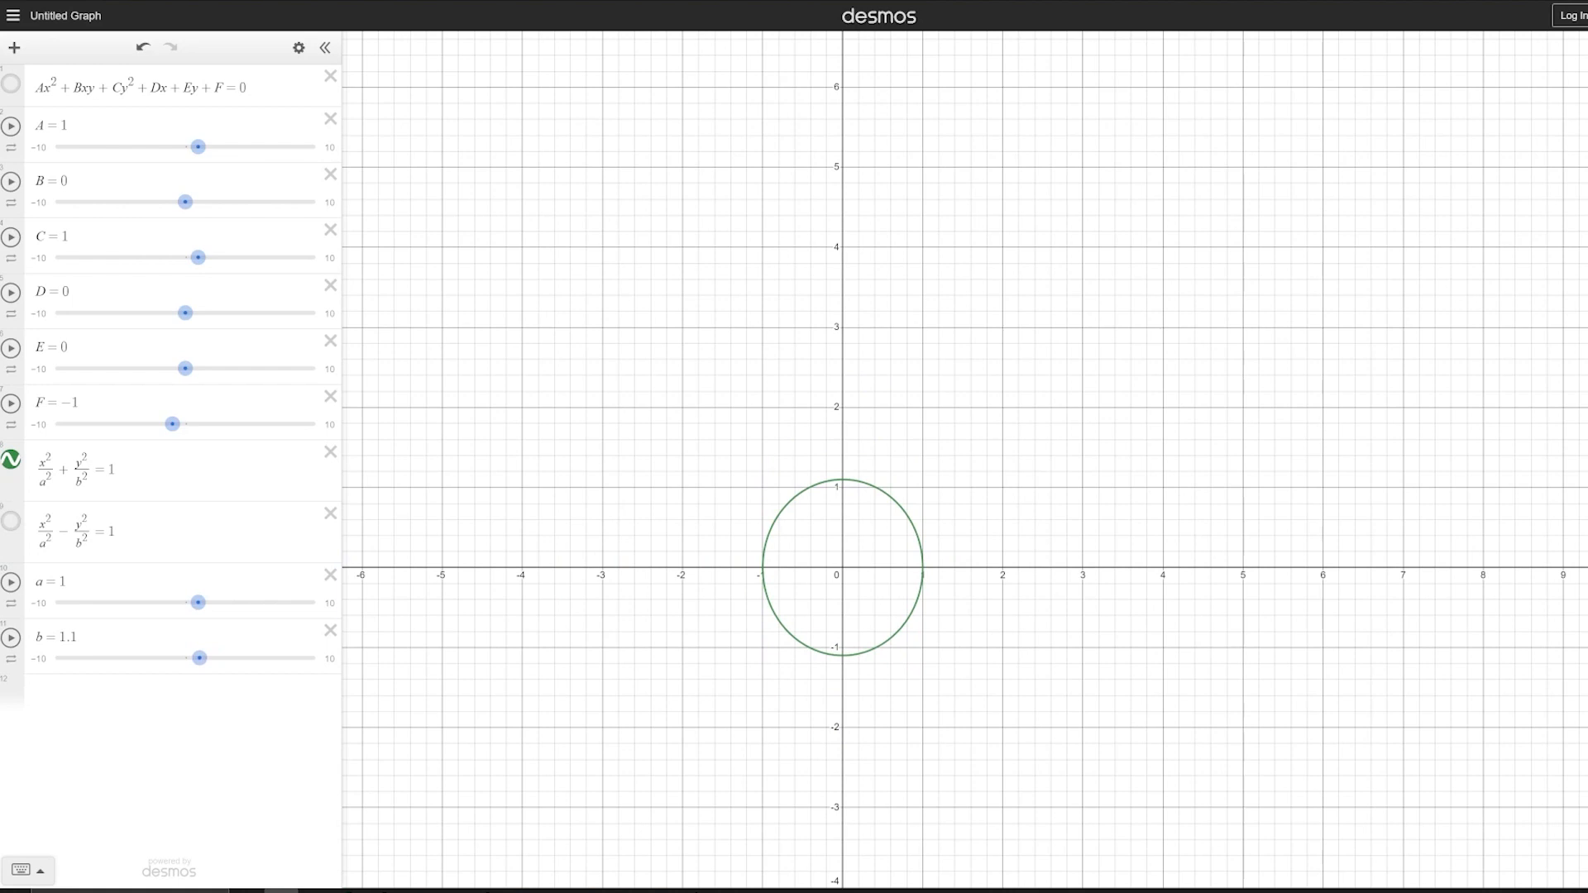
- Show the graph of x²/a² − y²/b² = 1, try a at 1.1, and set both a and b to 1
left_click(11, 522)
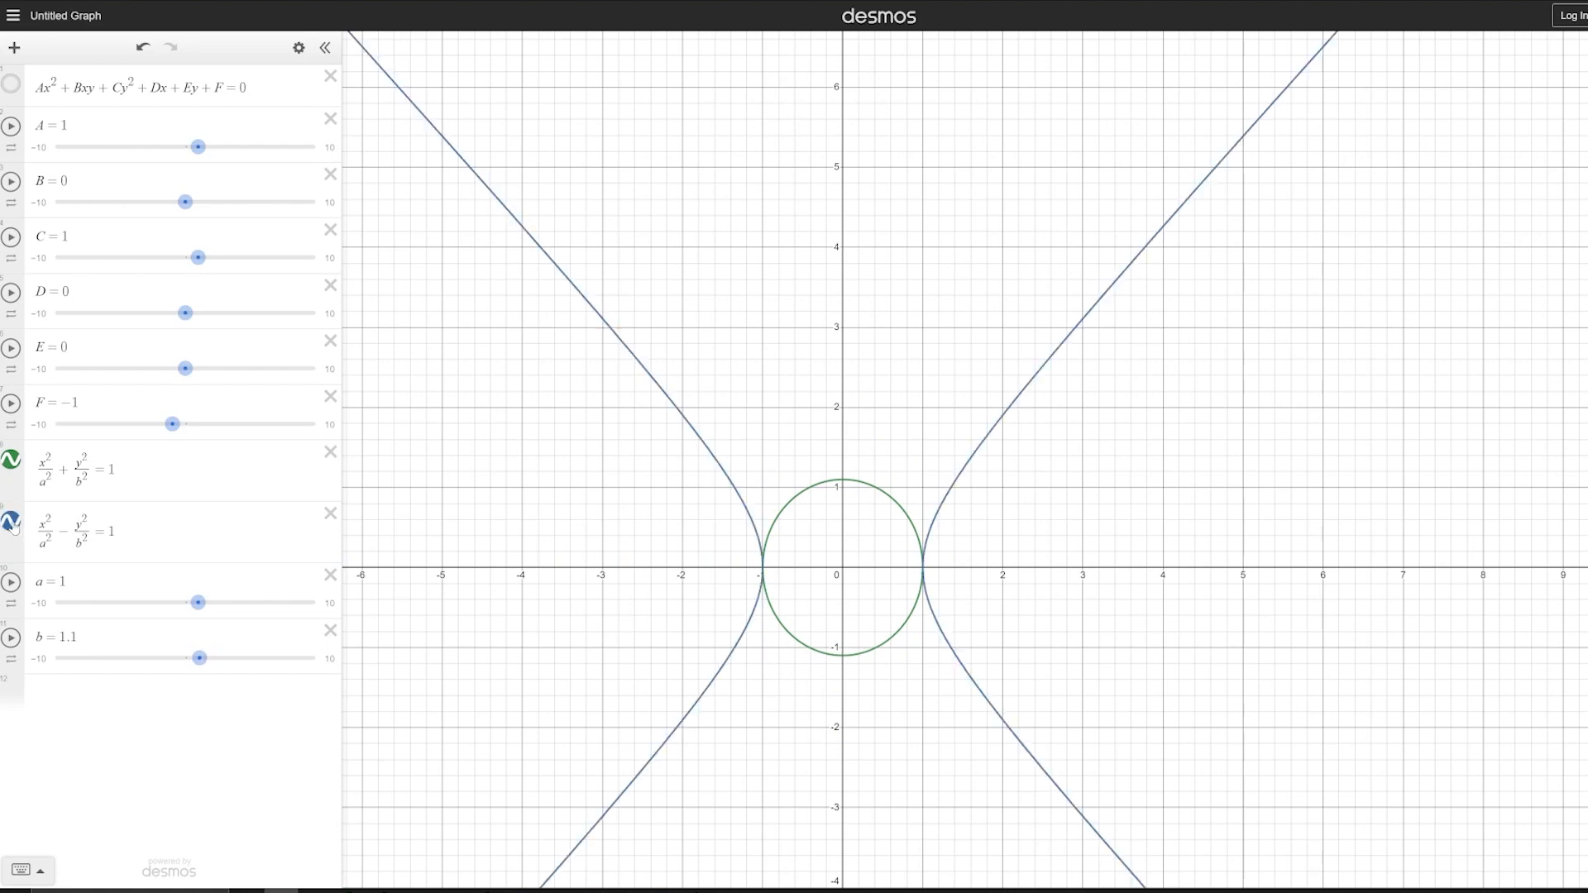
mouse_move(198, 603)
left_mouse_down()
mouse_move(217, 608)
mouse_move(202, 611)
left_mouse_up()
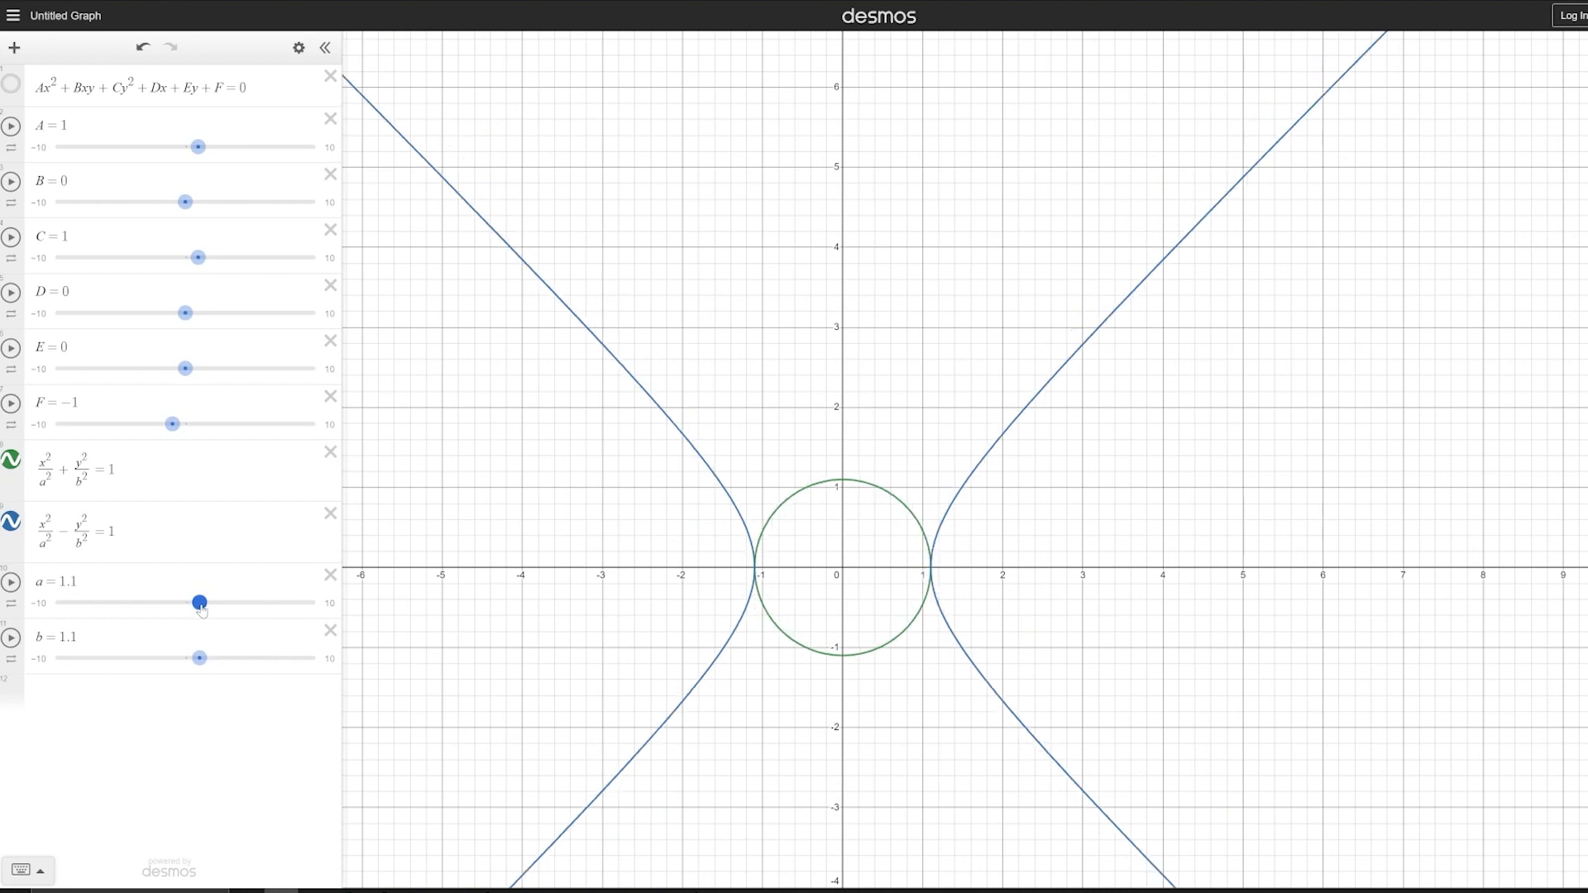
left_click_drag(202, 611, 199, 658)
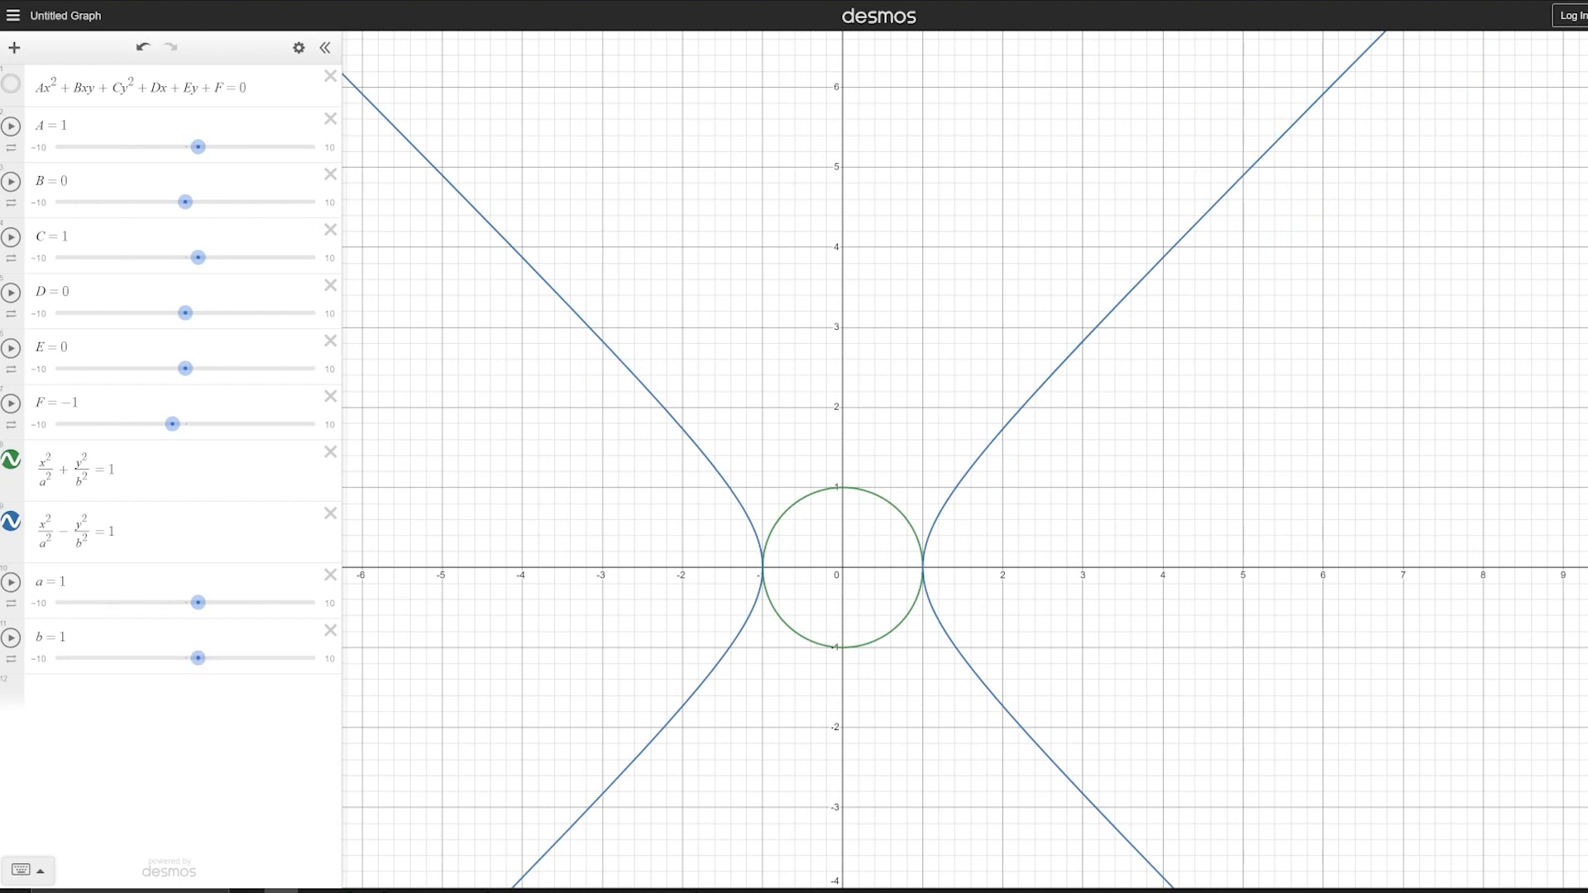
- Hide the hyperbola and ellipse graphs, and show the general conic Ax² + Bxy + Cy² + Dx + Ey + F = 0 instead
left_click(10, 522)
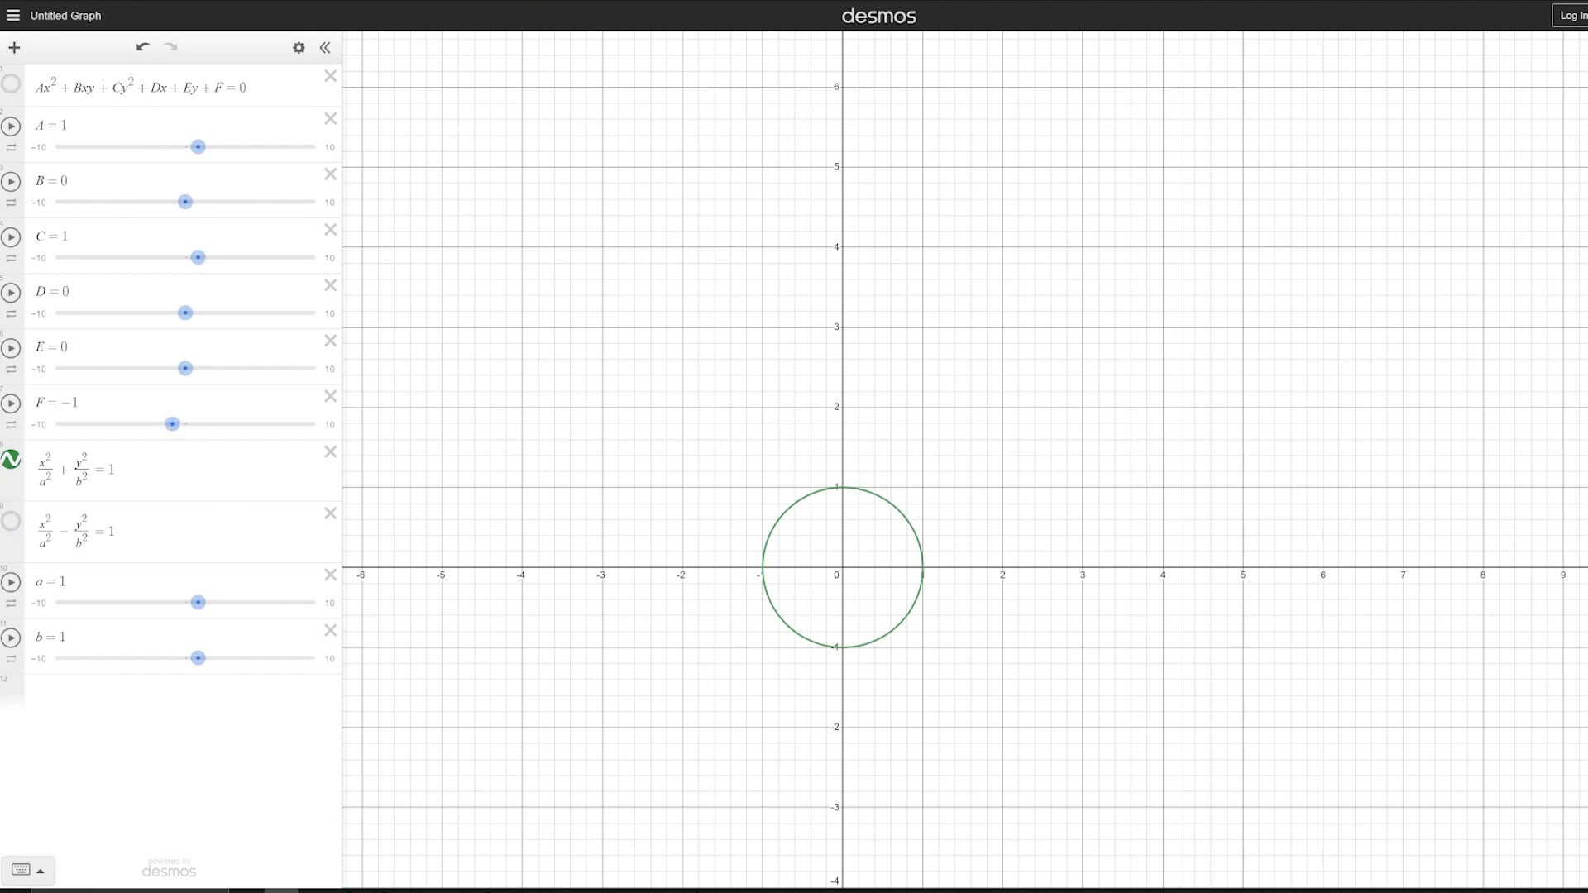
left_click(10, 86)
left_click(12, 460)
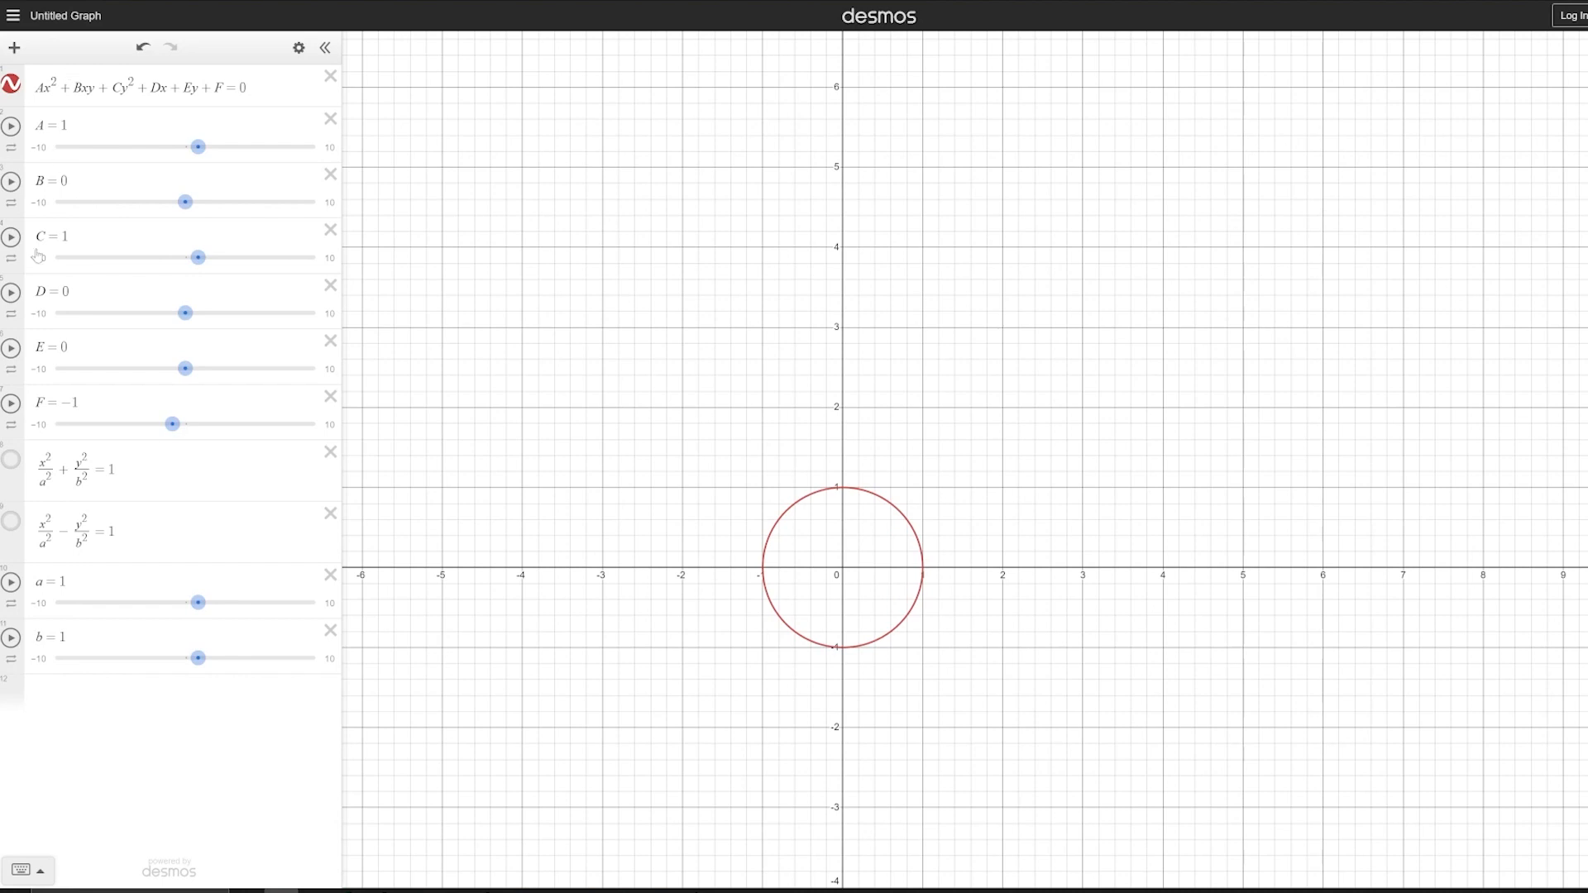
- Show the ellipse graph over the general conic to compare them, and hide both graphs
left_click(11, 460)
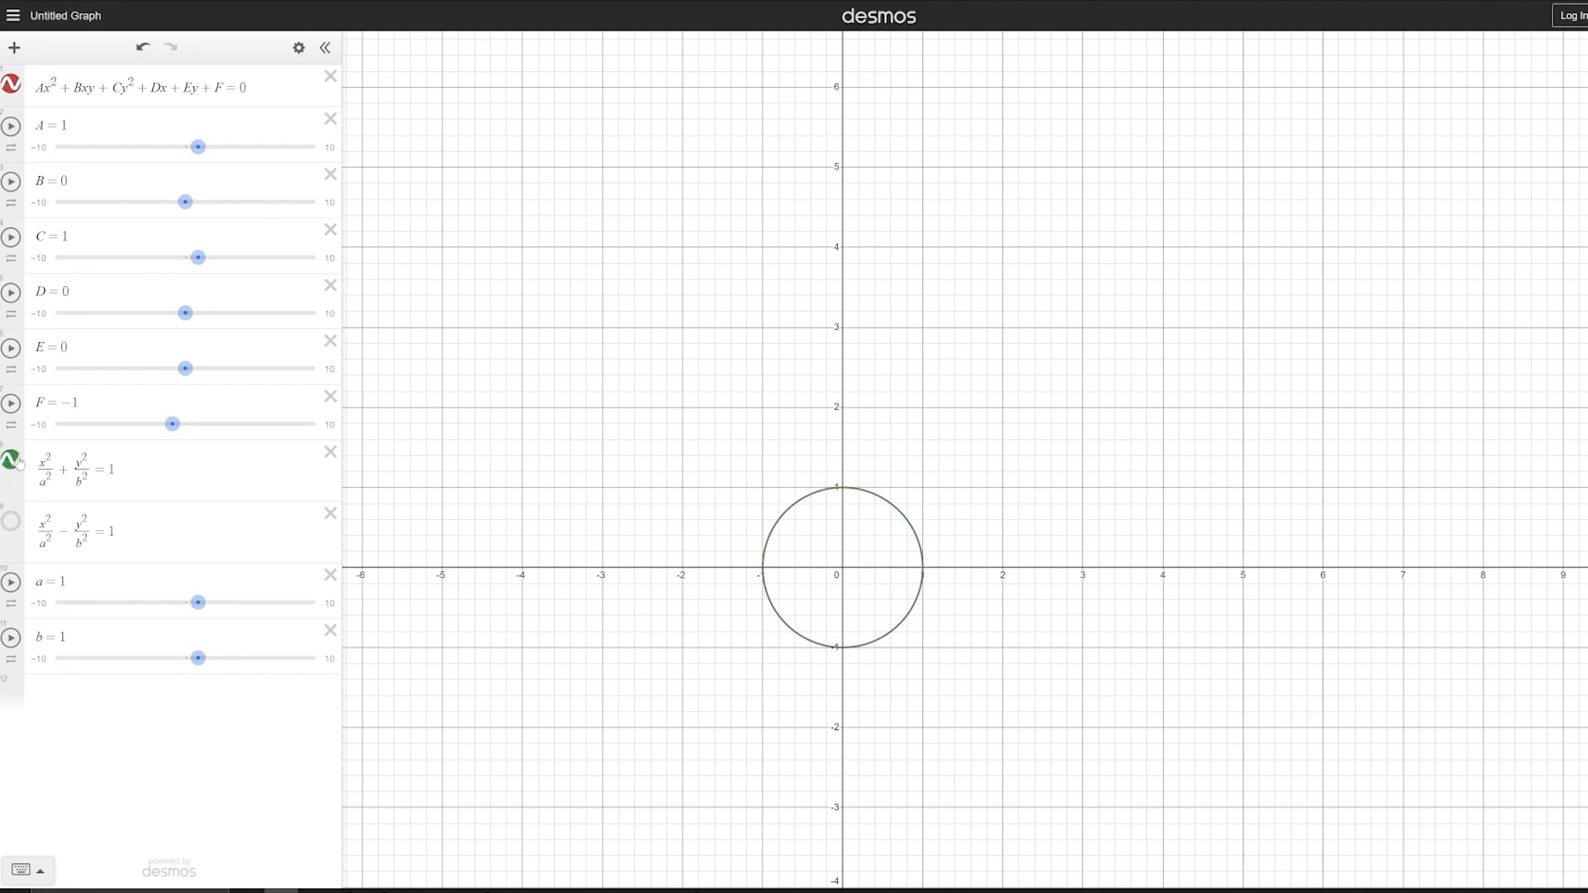
left_click(11, 85)
left_click(11, 460)
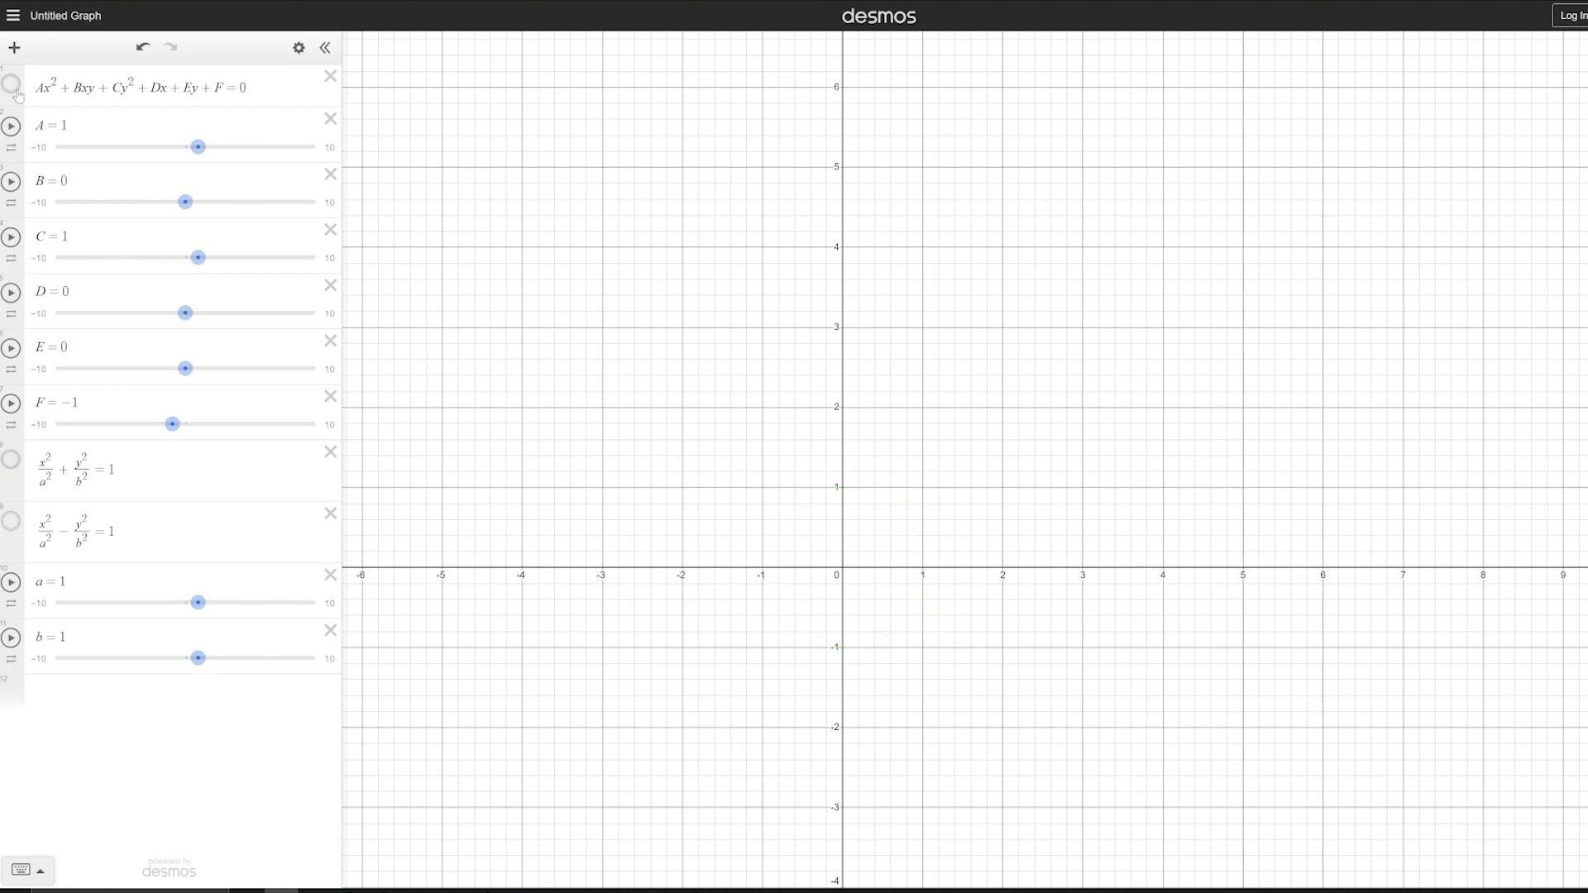
- Show the graph of the general conic, try C at −1 to get a hyperbola, and return C to 1
left_click(10, 85)
mouse_move(199, 149)
left_mouse_down()
mouse_move(219, 149)
mouse_move(199, 149)
left_mouse_up()
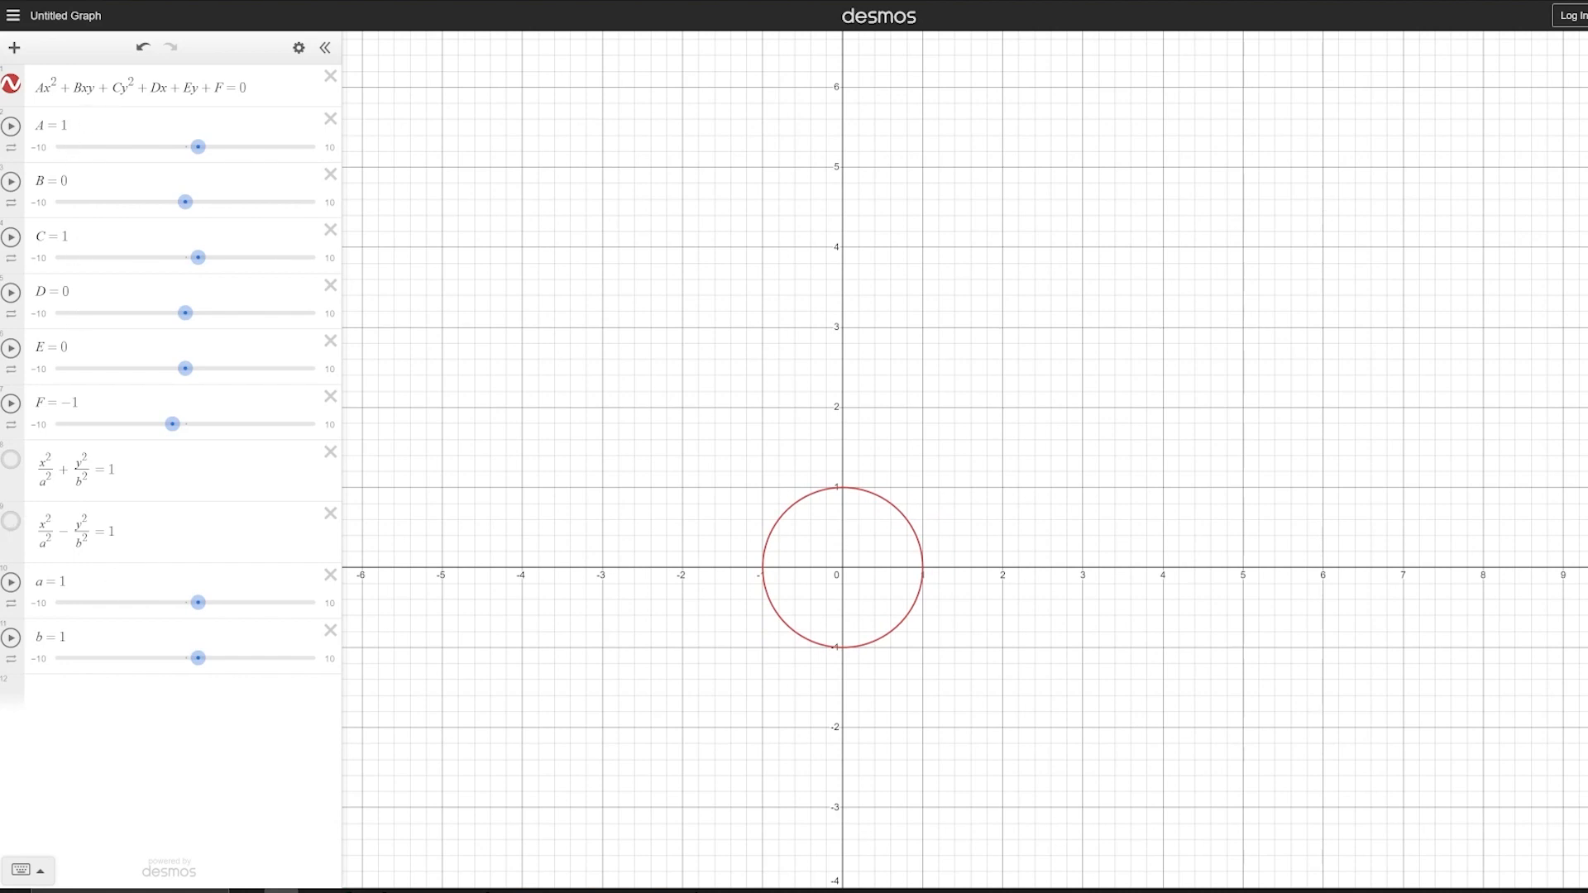
left_click(61, 236)
type("-")
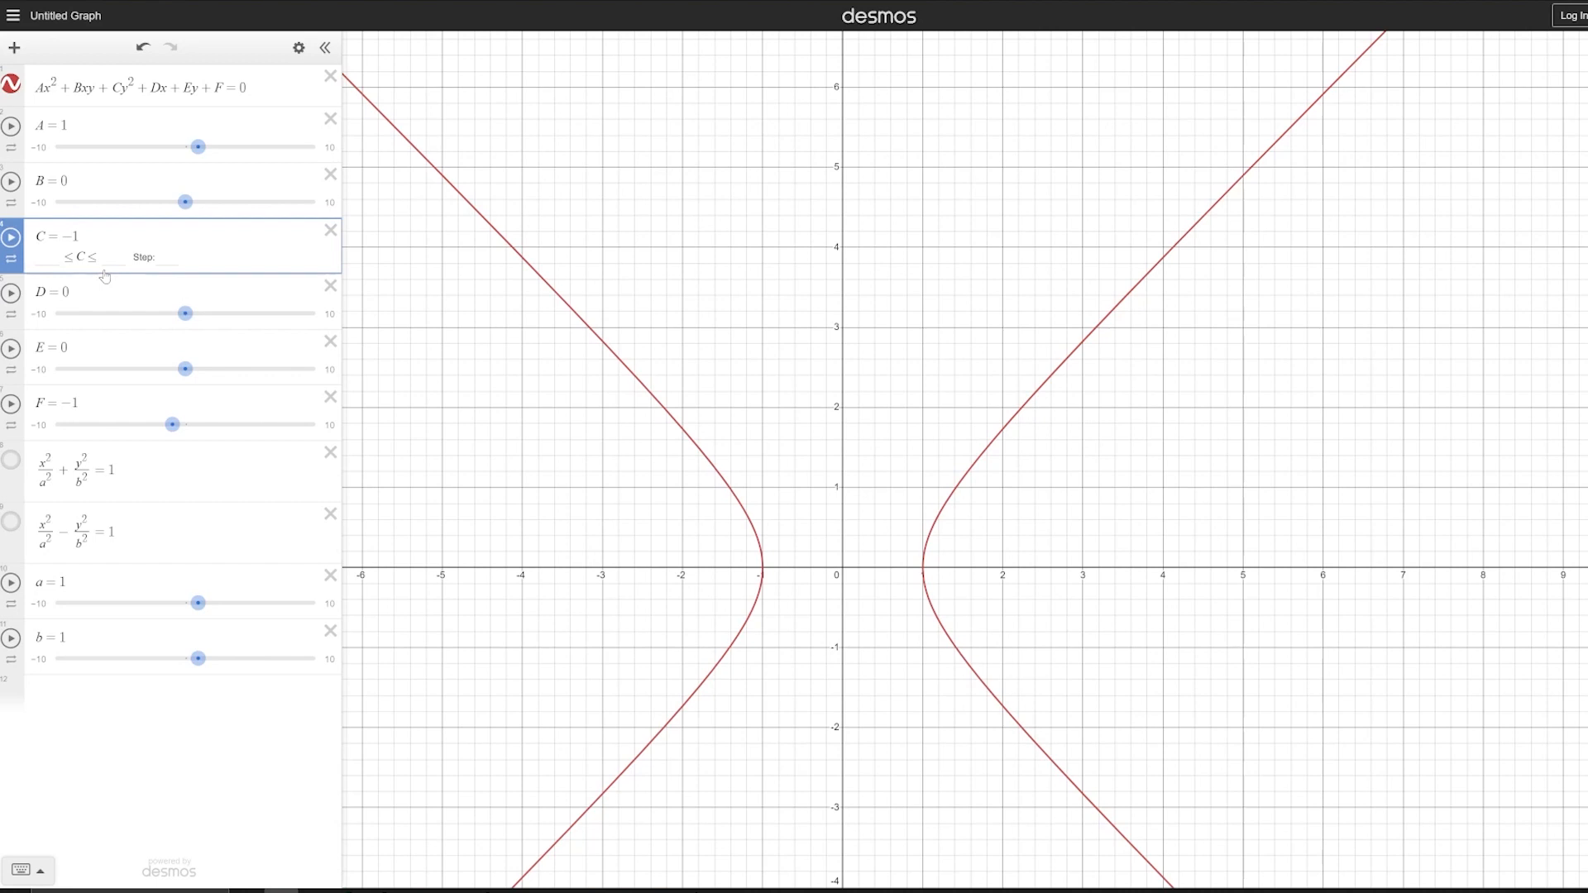
key("BackSpace")
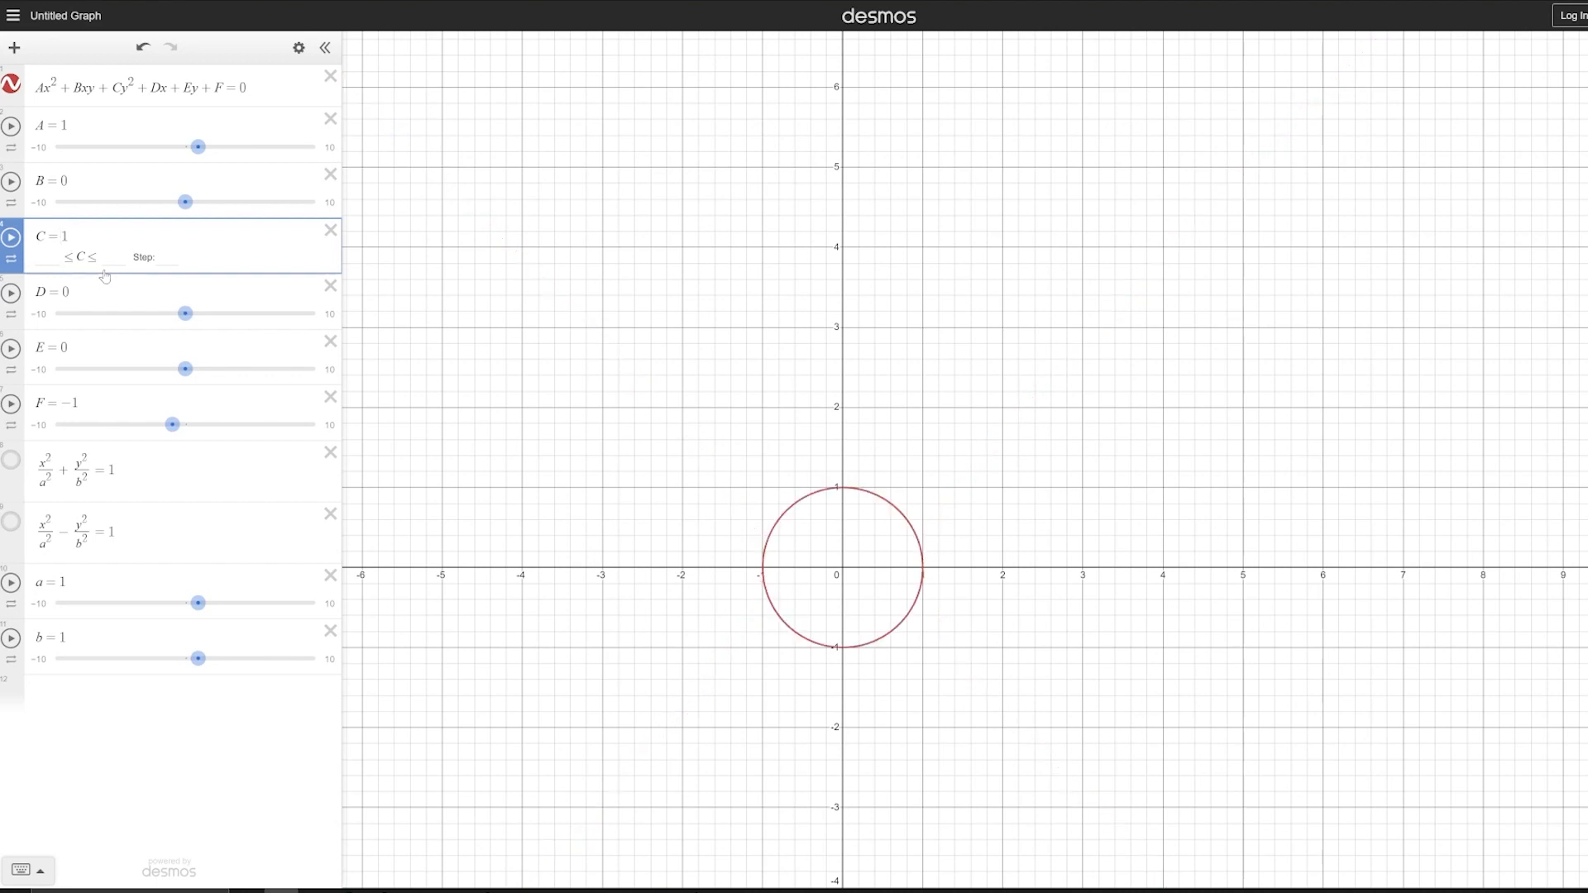
- Try F at 0 in the circle's general equation and return F to −1
left_click_drag(80, 404, 60, 404)
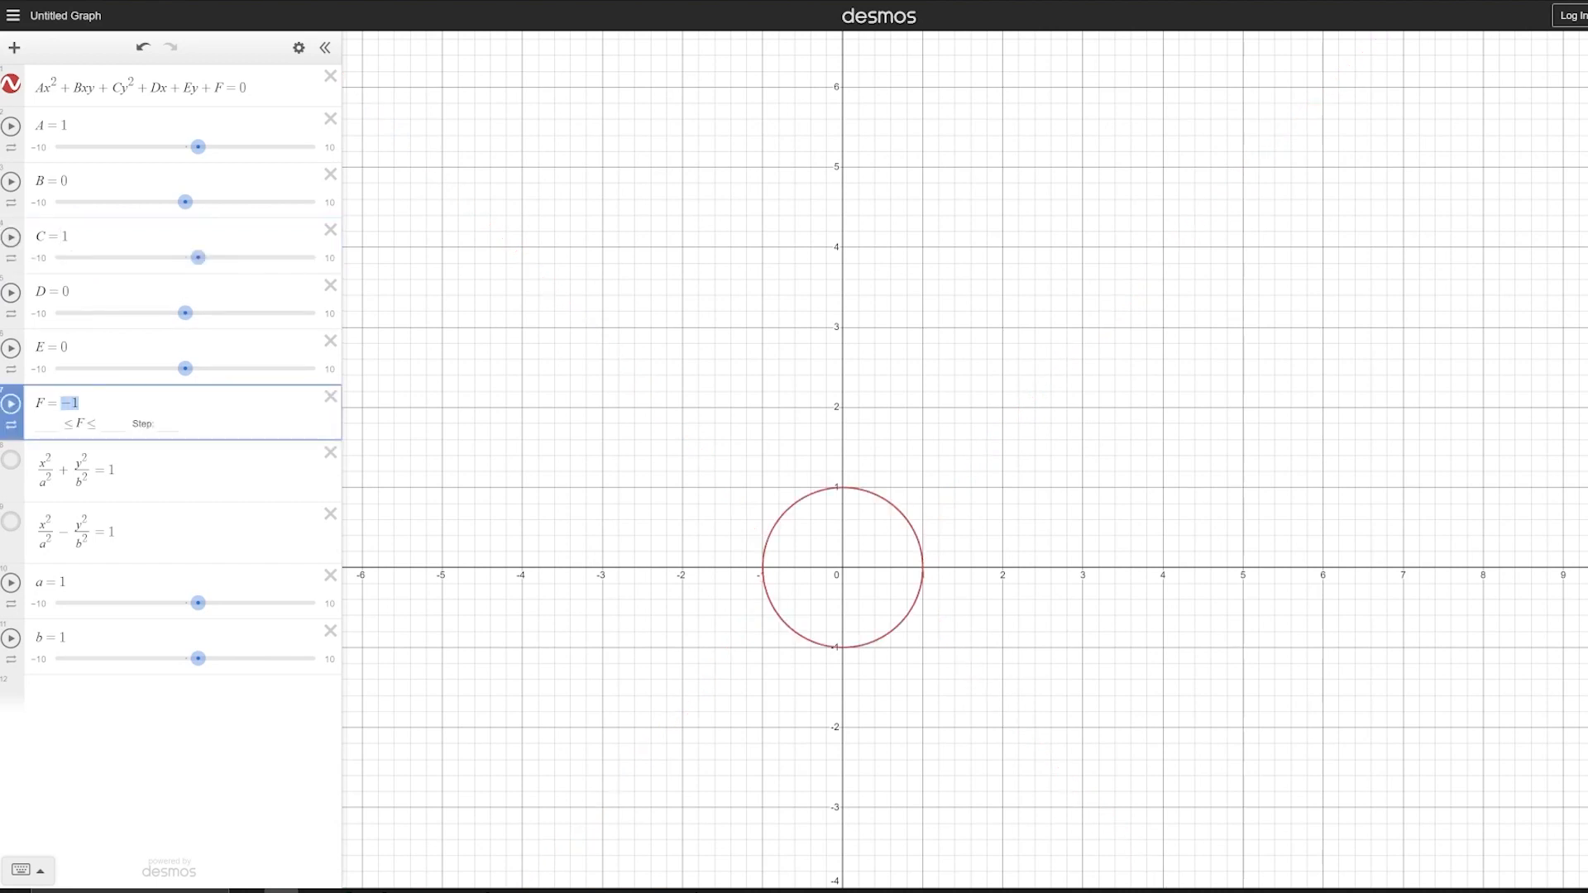
type("0")
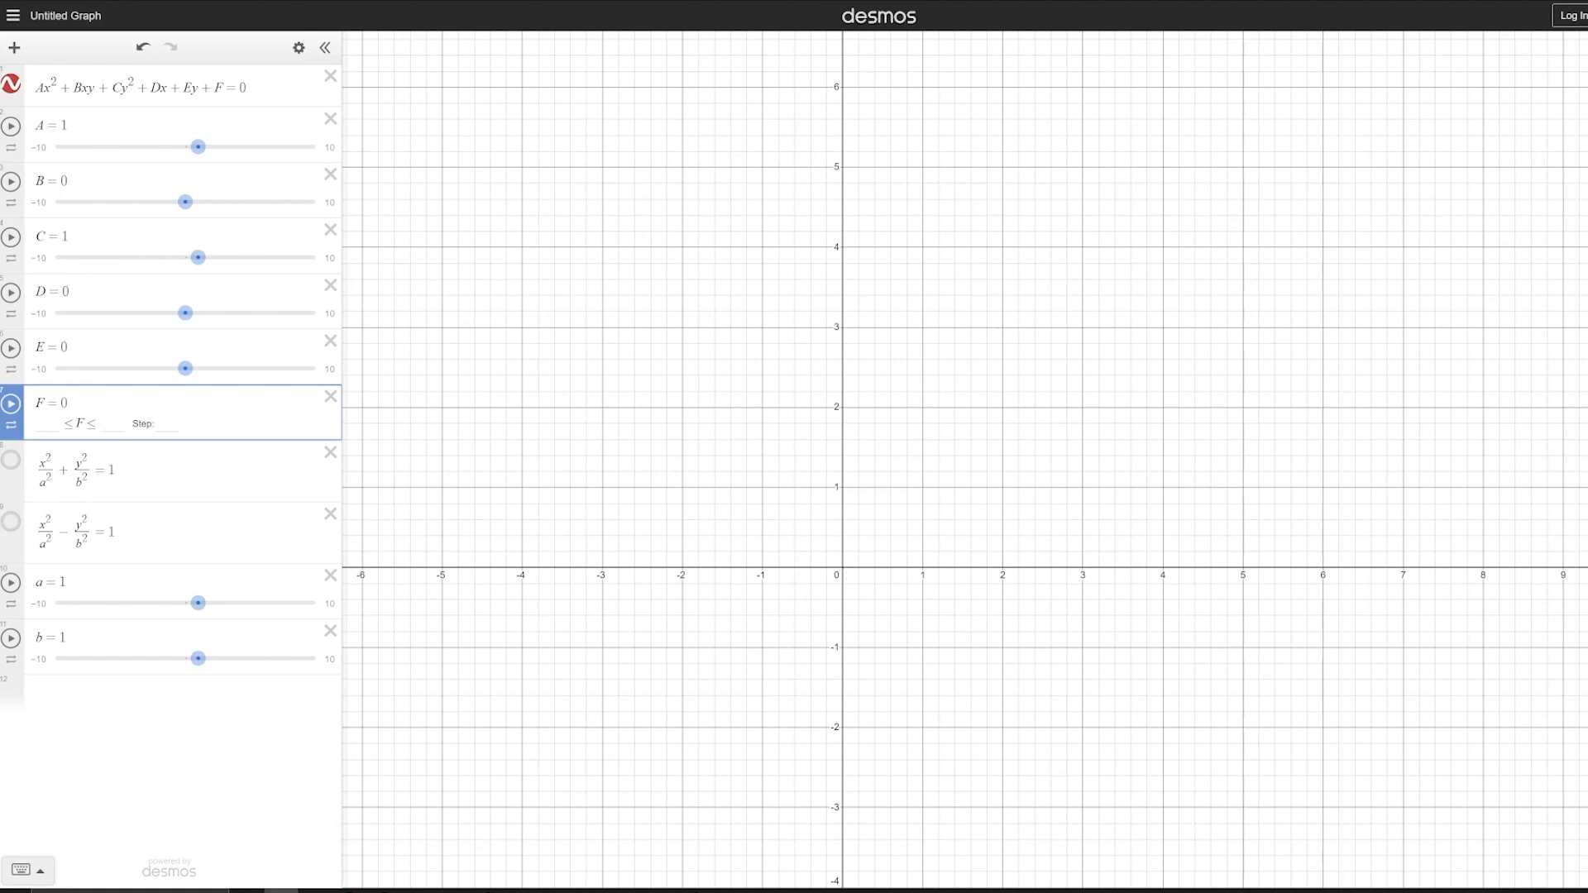
key("BackSpace")
type("-1")
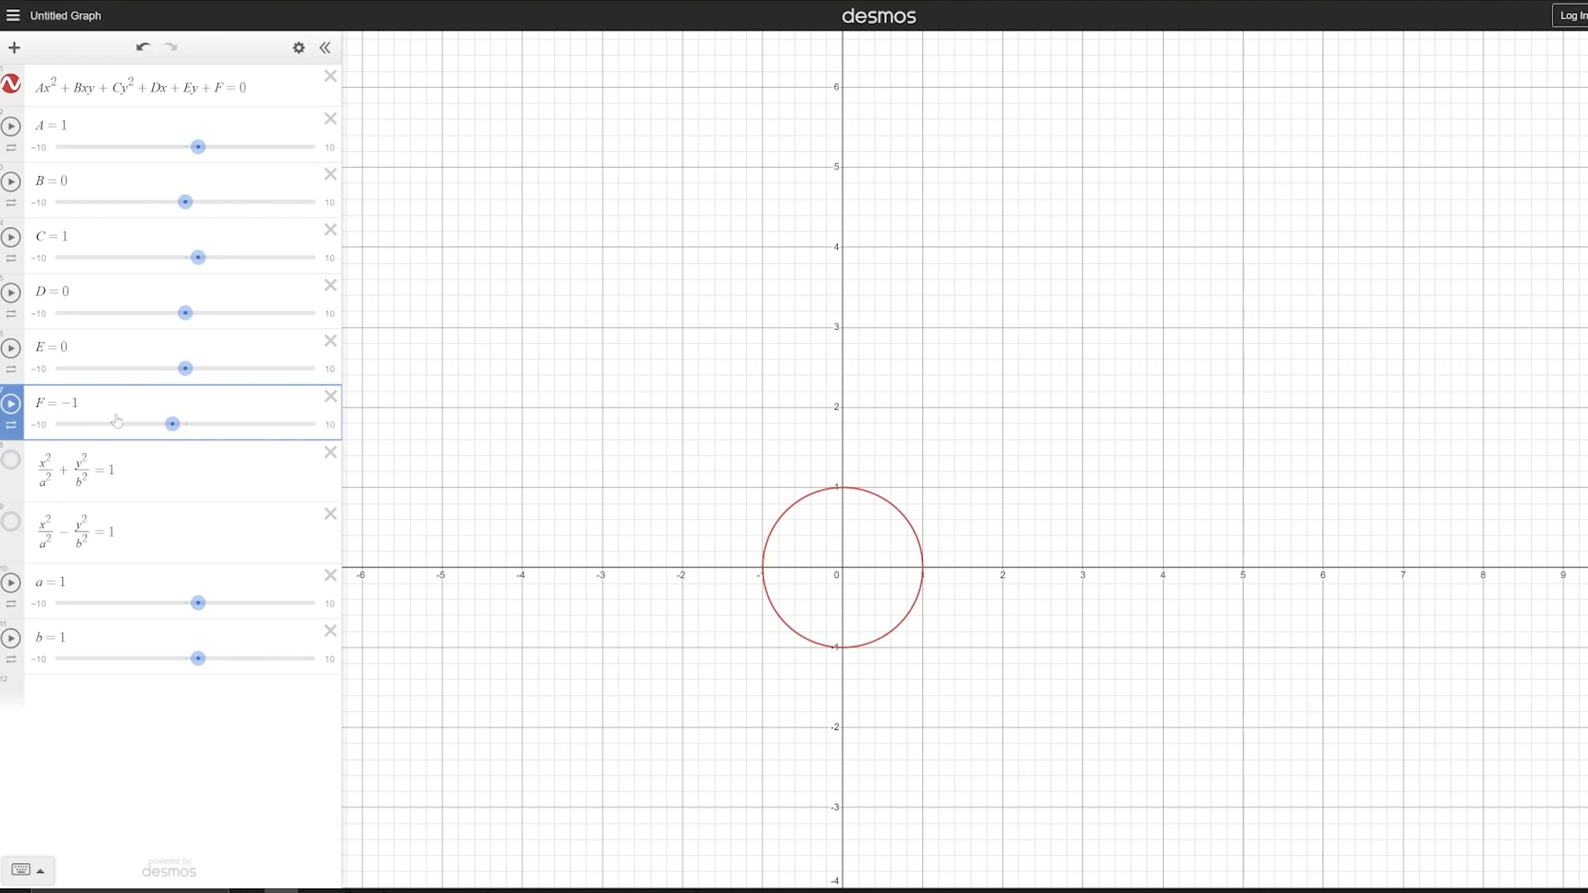
mouse_move(172, 430)
left_mouse_down()
mouse_move(188, 430)
mouse_move(172, 432)
left_mouse_up()
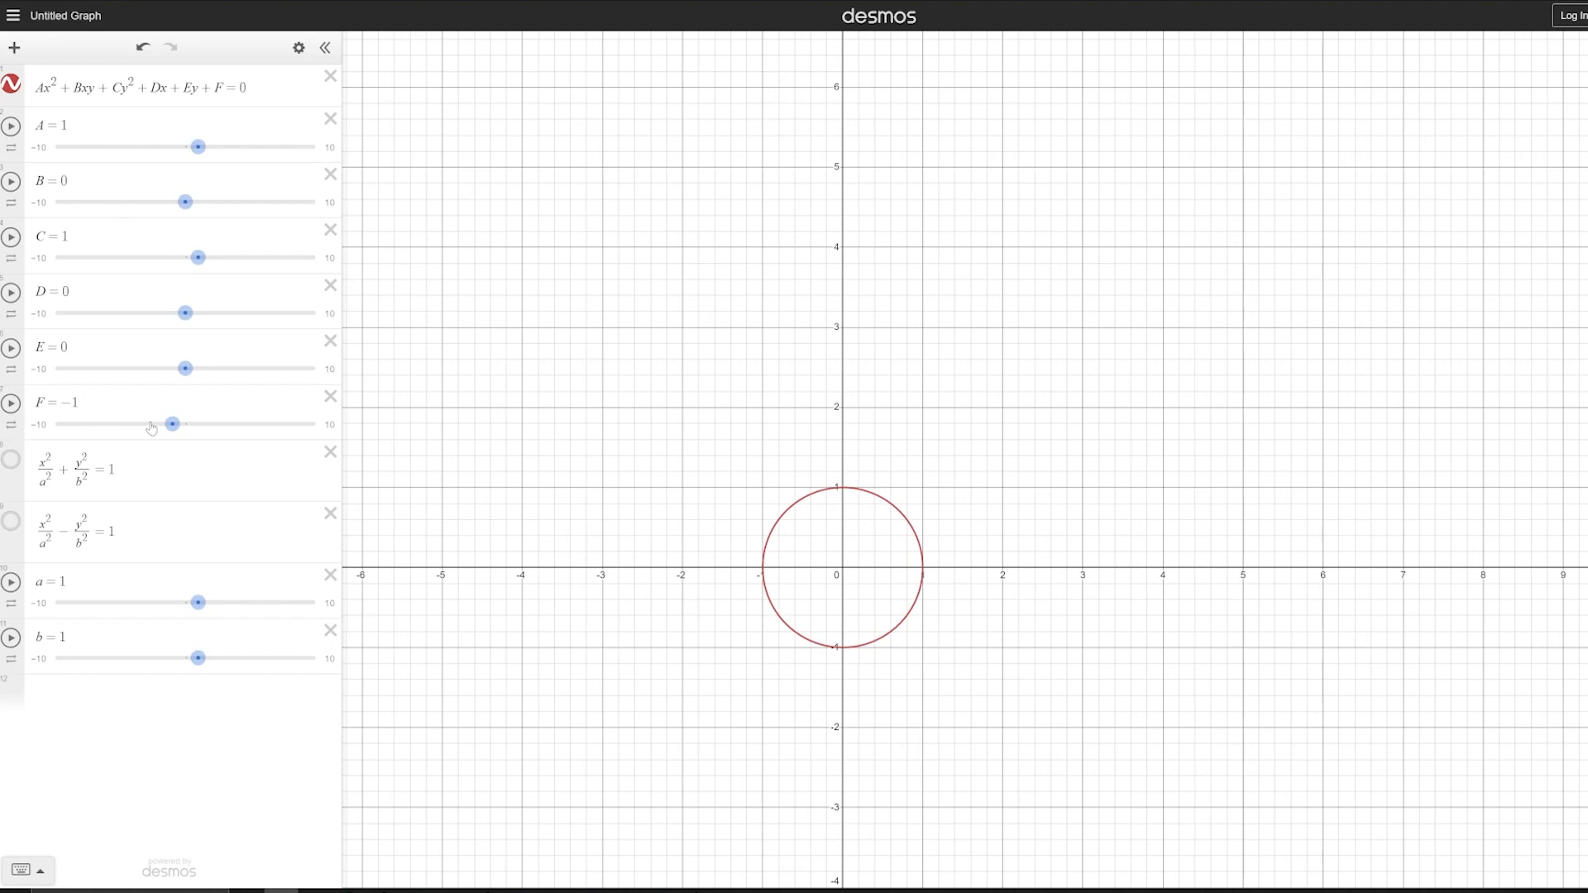
- Set C to −1 and F to 0 for crossing lines, and set C to 0 with E and F at −1 for a parabola
left_click(172, 257)
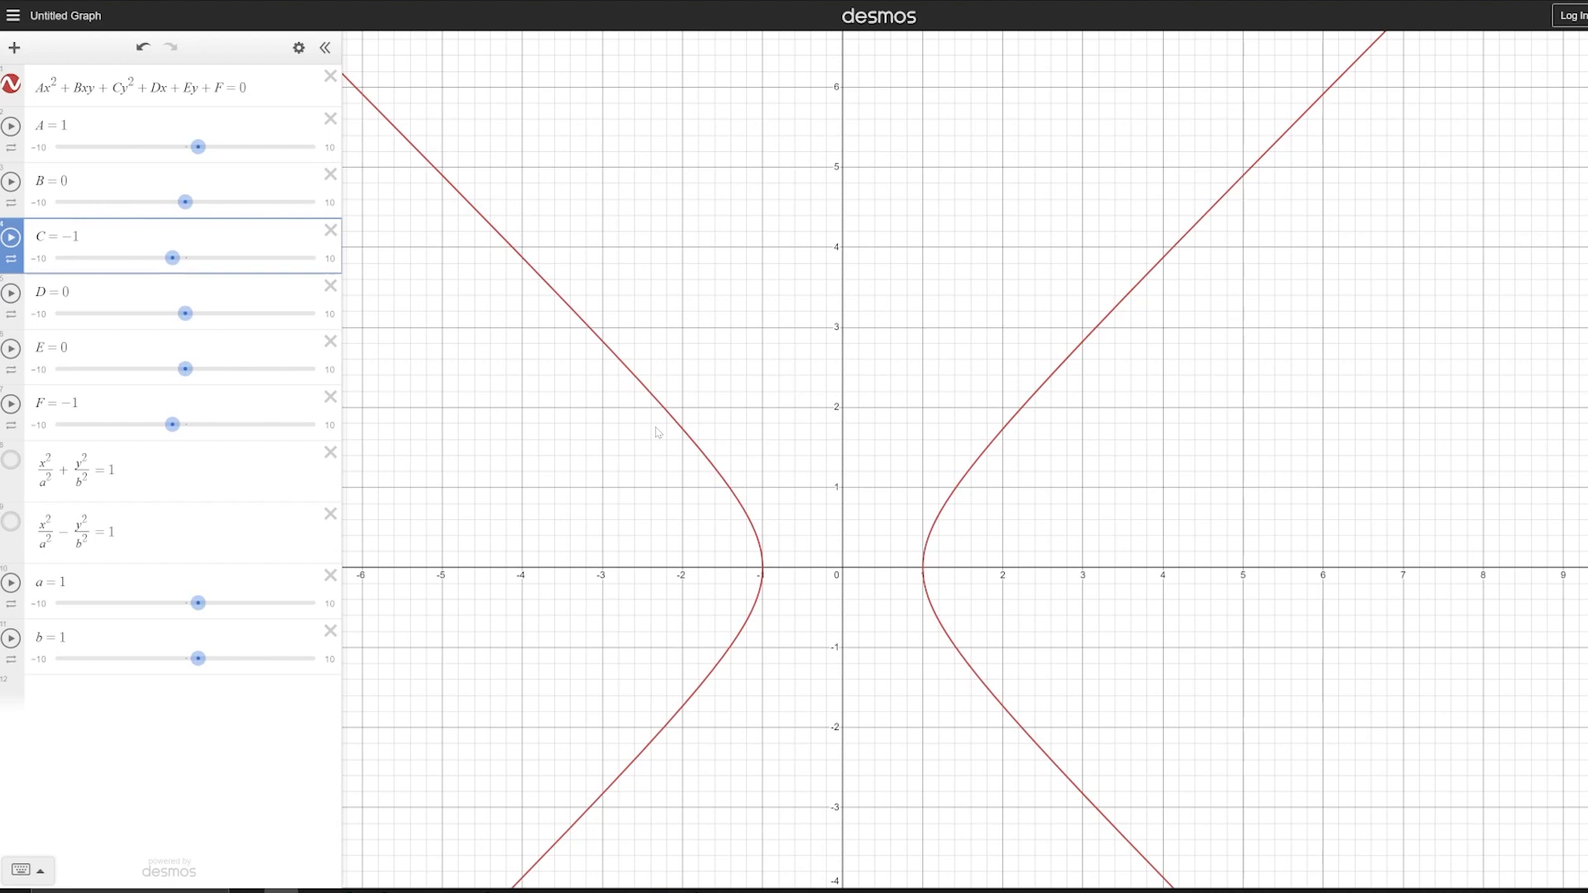
left_click_drag(172, 424, 185, 430)
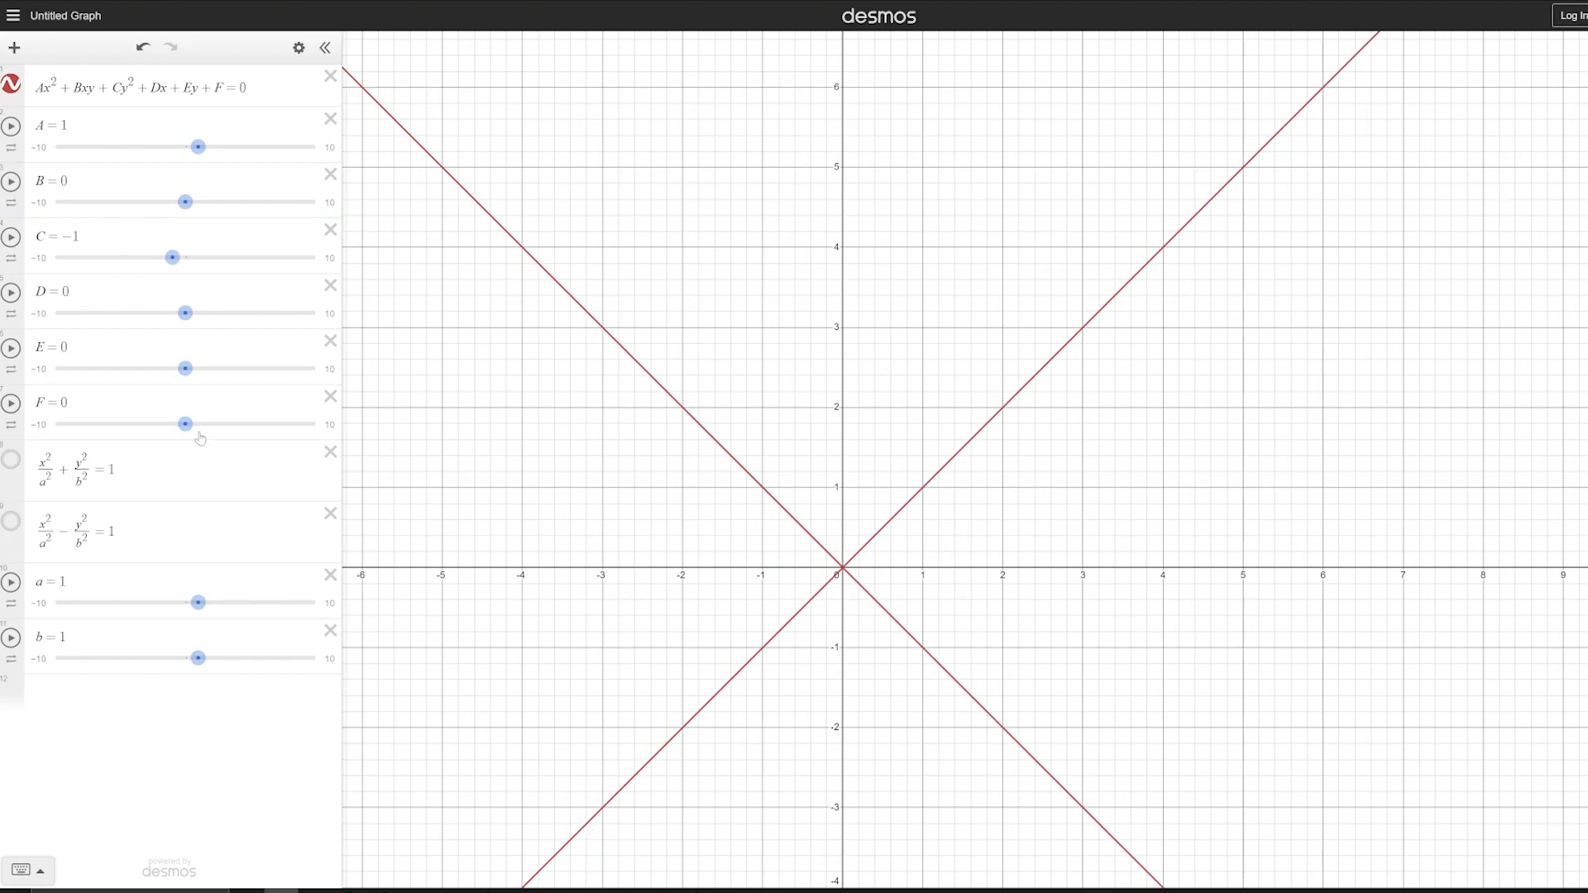
mouse_move(185, 425)
left_mouse_down()
mouse_move(172, 428)
mouse_move(193, 438)
mouse_move(169, 433)
mouse_move(185, 435)
left_mouse_up()
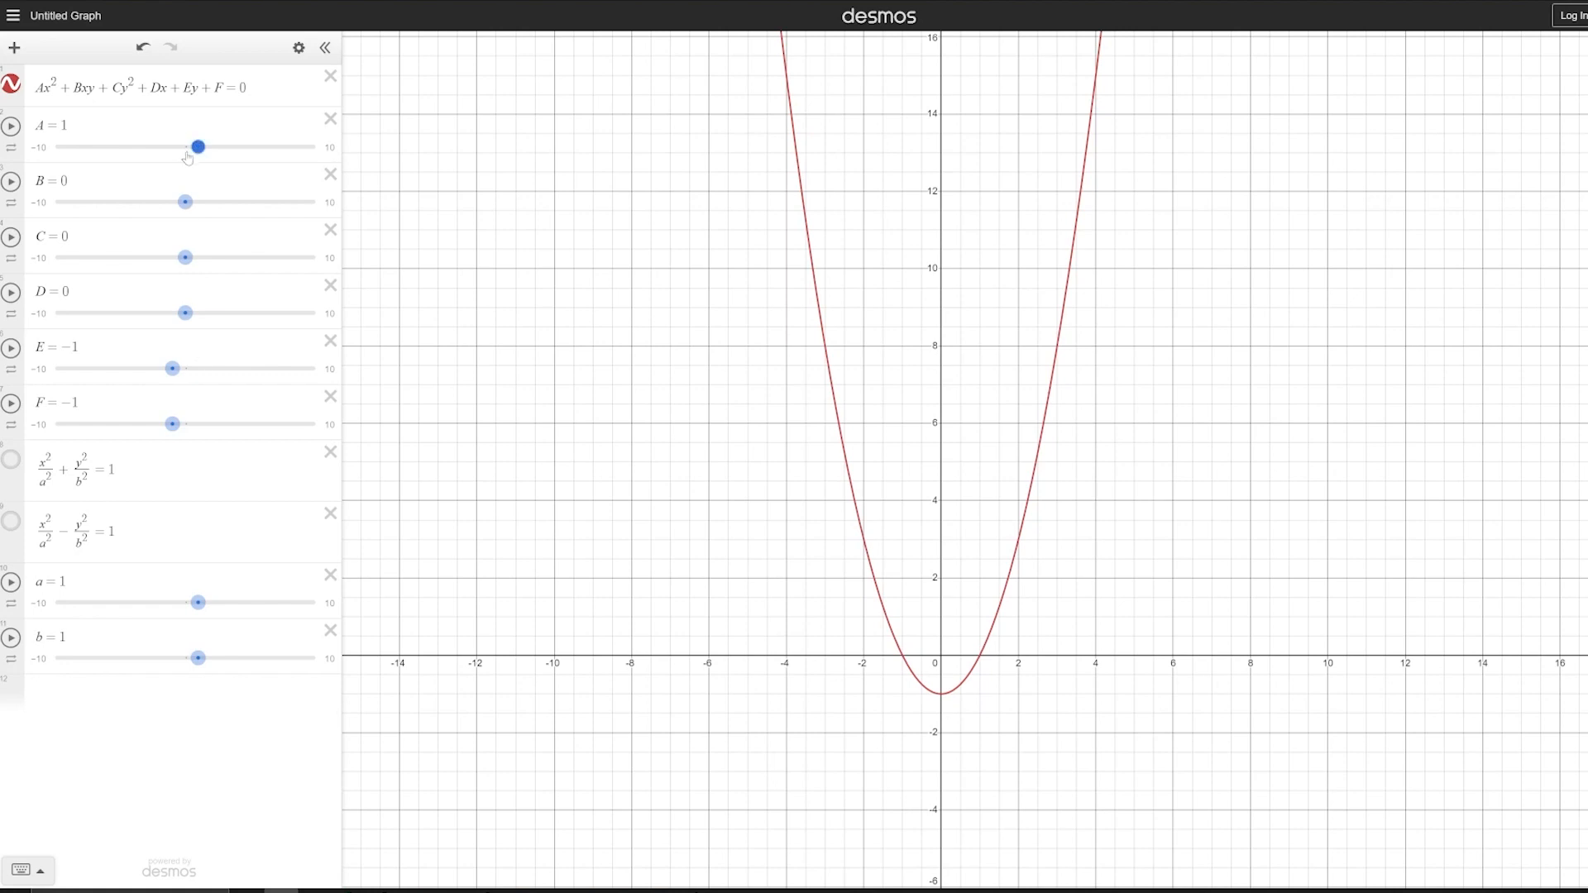
- Try A at 0 on the parabola, and set A to 1 and E to 0 to graph two parallel vertical lines
left_click_drag(193, 151, 183, 149)
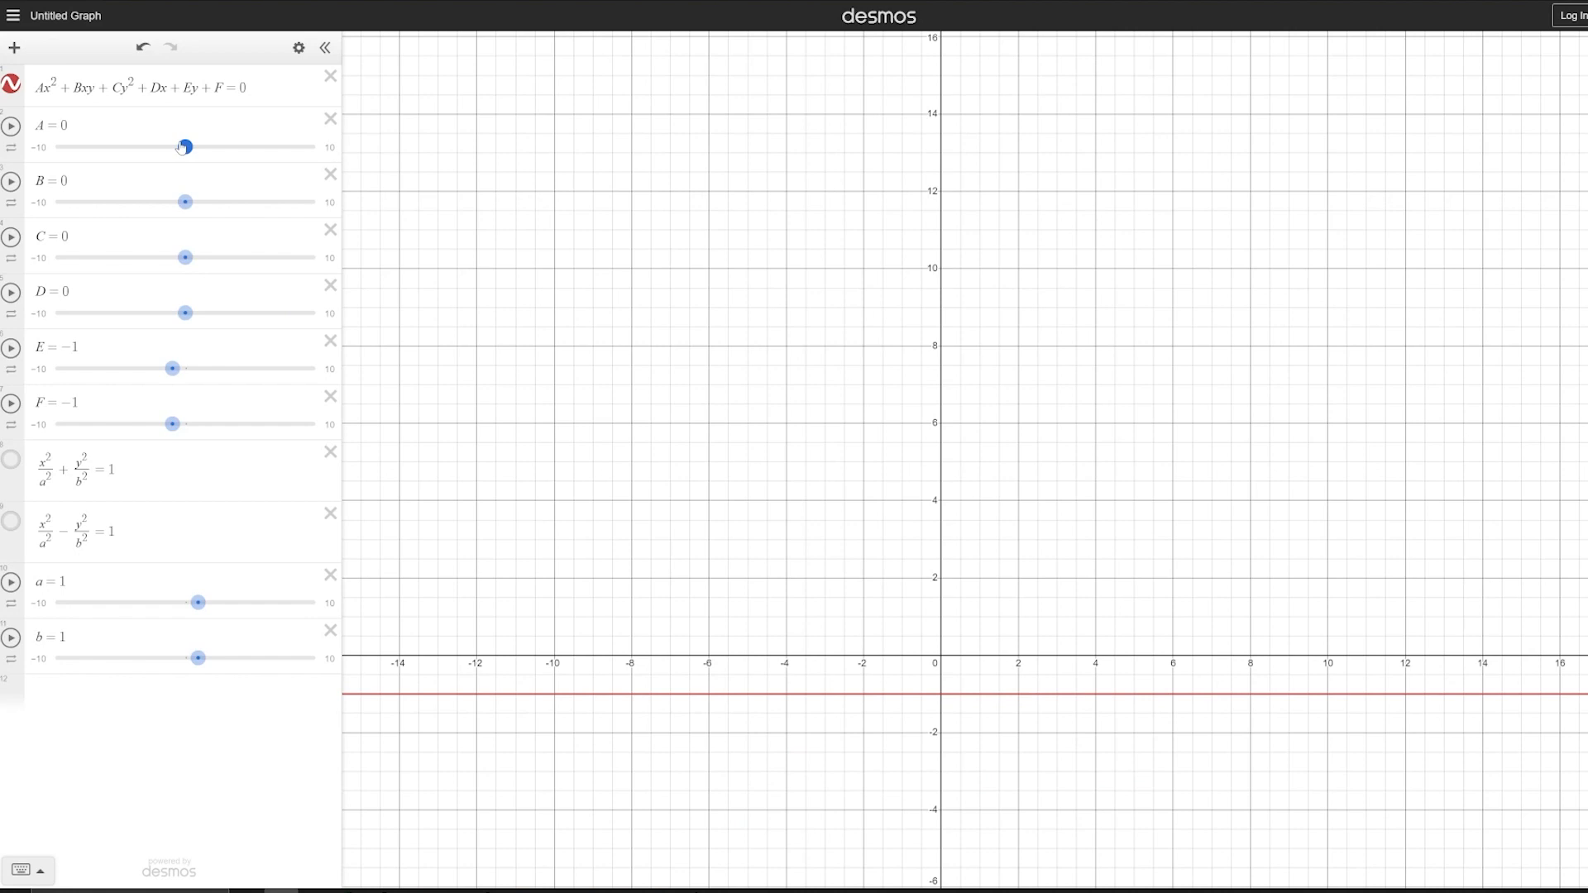
left_click_drag(182, 147, 194, 150)
left_click_drag(171, 370, 187, 378)
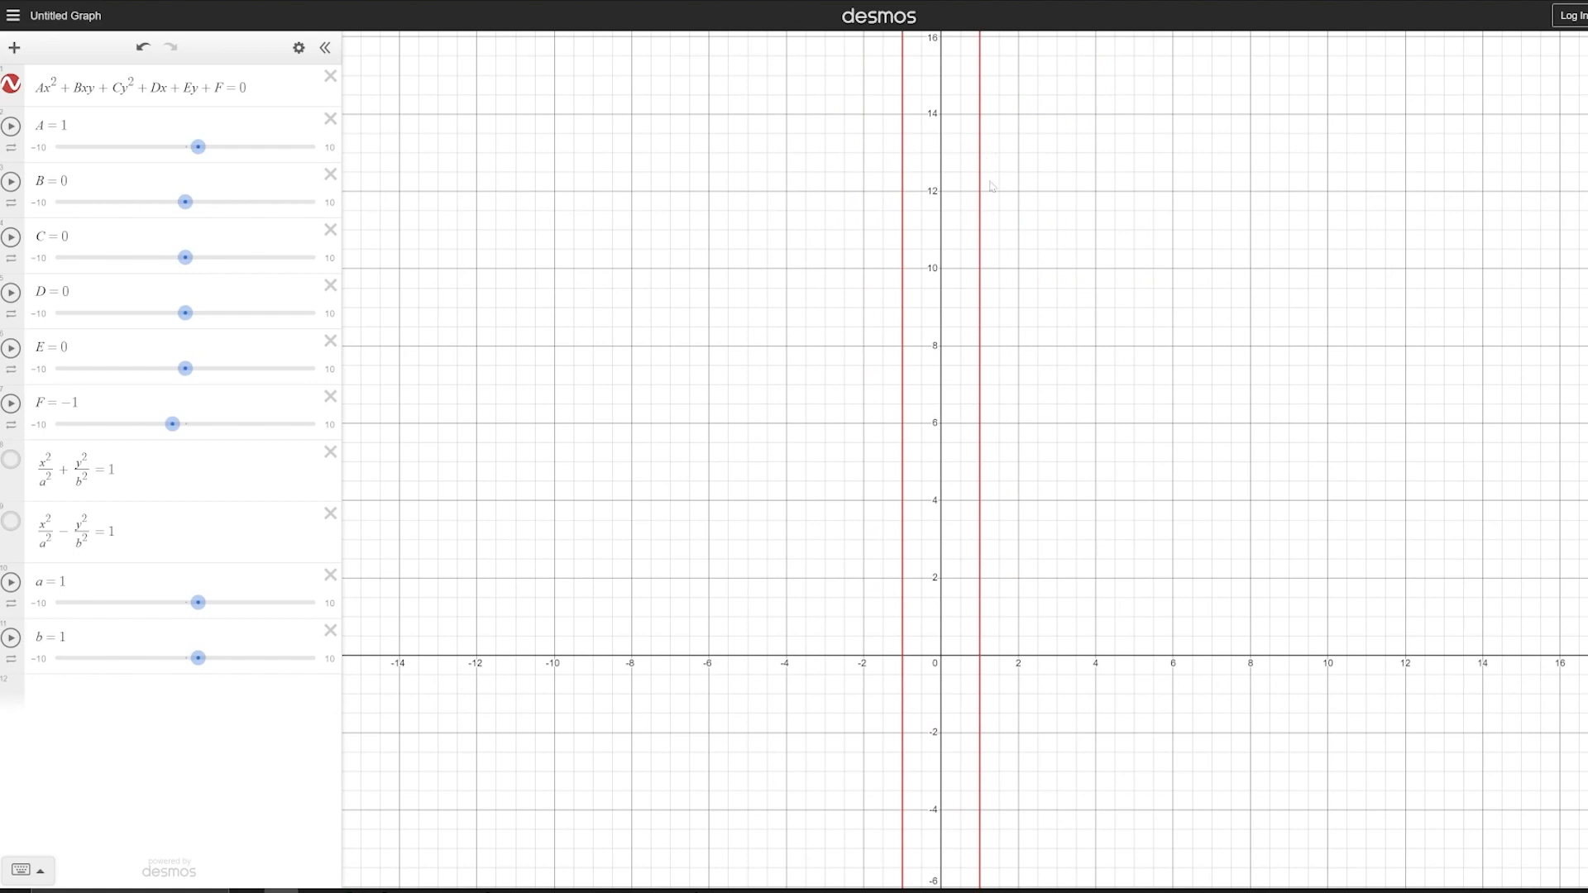